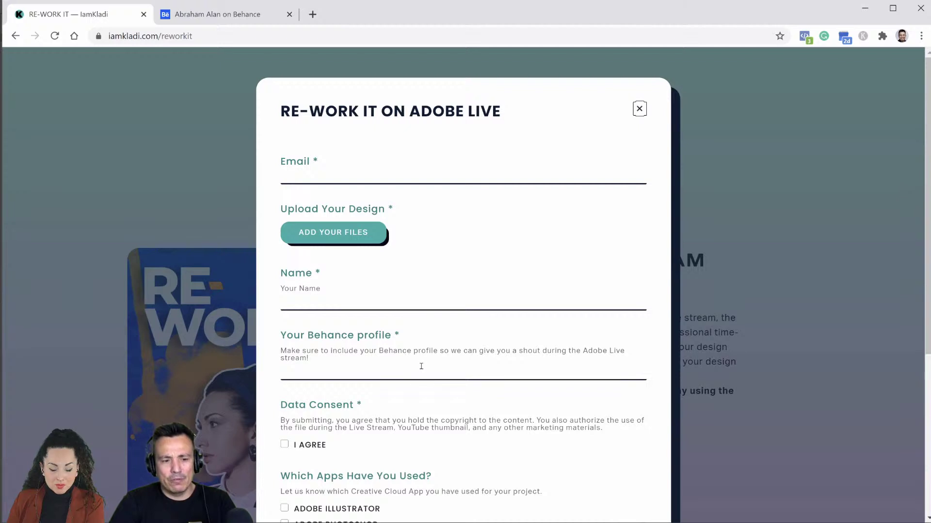
Review the fields of the design submission form through to its end, and close the form.
scroll(421, 367, "down", 3)
scroll(421, 369, "down", 1)
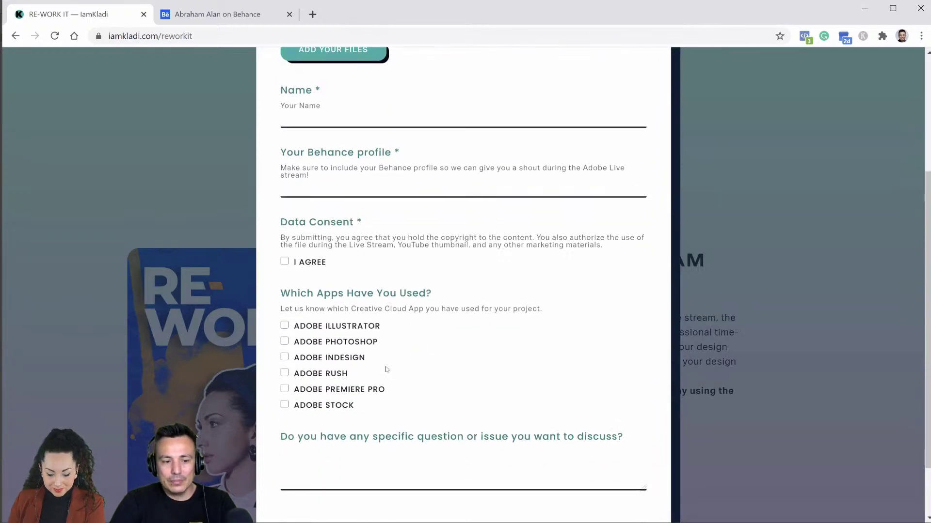
scroll(470, 321, "down", 1)
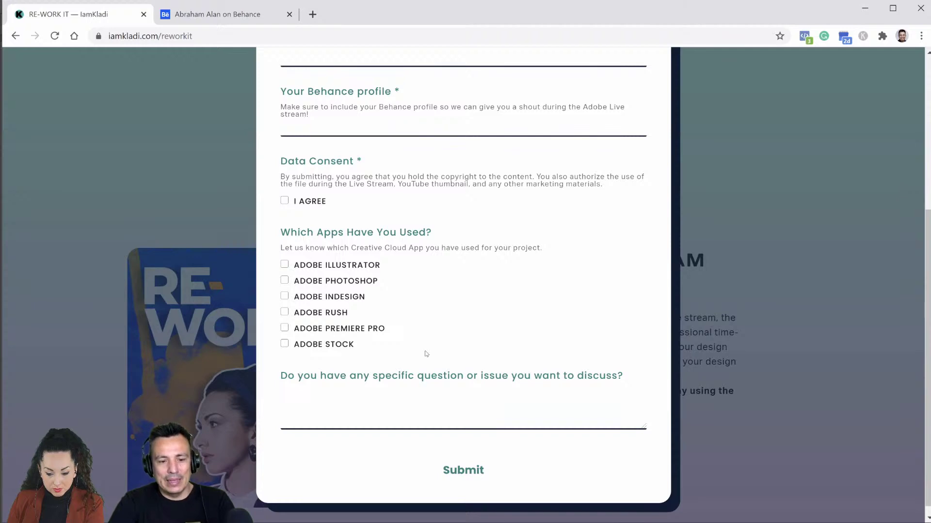
scroll(426, 354, "down", 1)
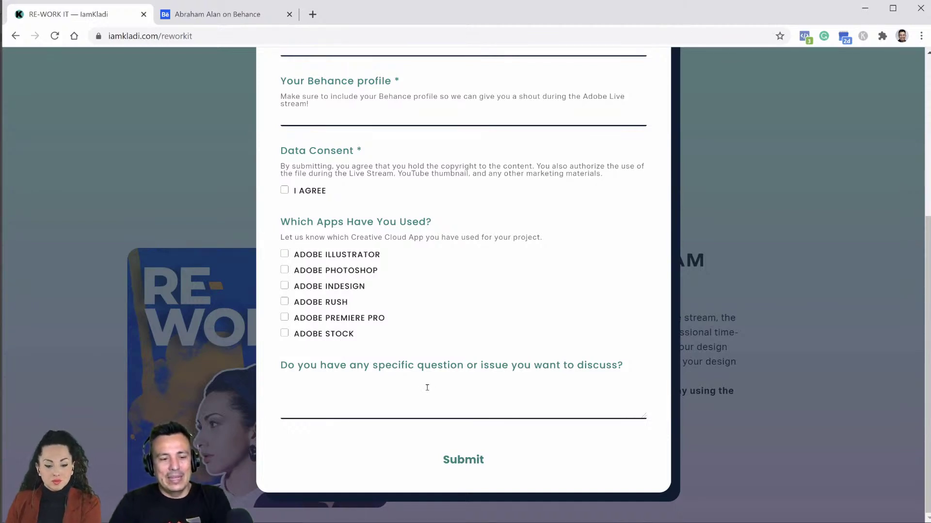
scroll(698, 194, "up", 5)
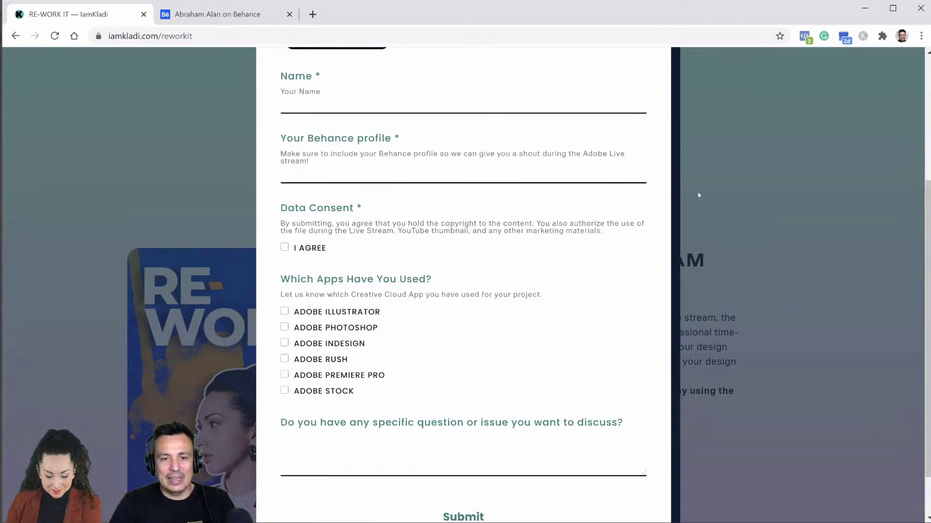
left_click(684, 183)
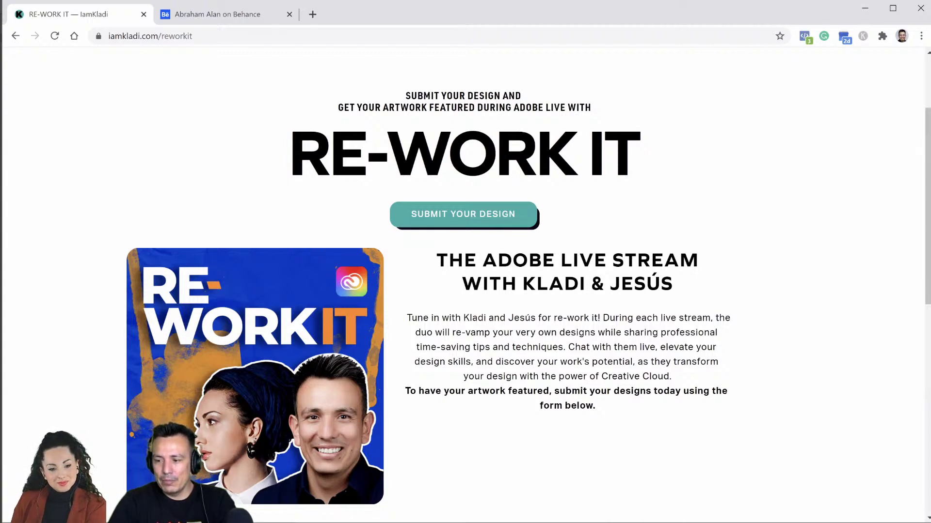
Switch to the artist's Behance profile and review the portfolio projects and the About Me text.
key("alt+Tab")
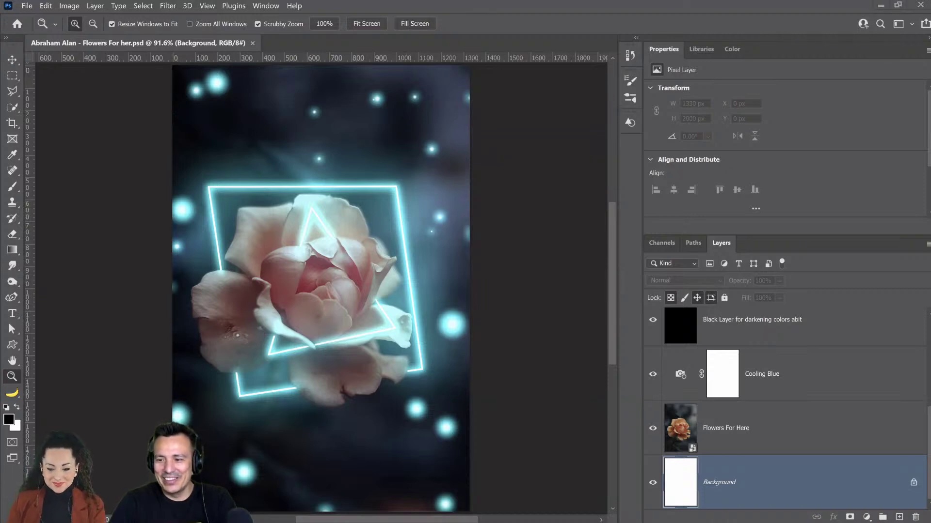
key("alt+Tab")
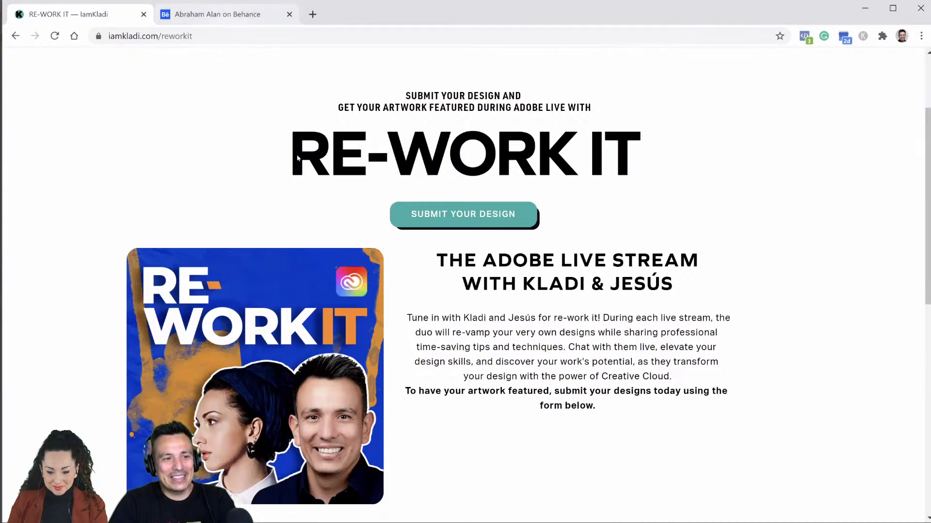
key("ctrl+Tab")
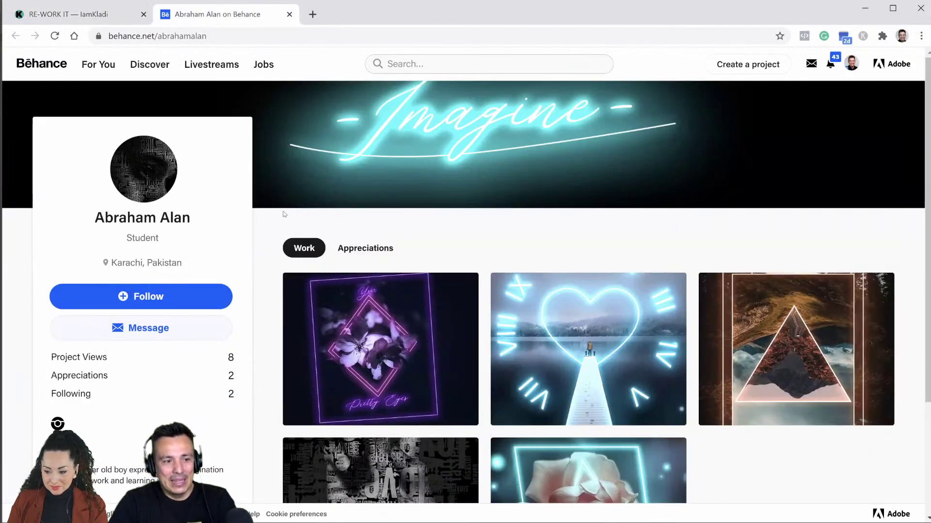
scroll(280, 256, "down", 1)
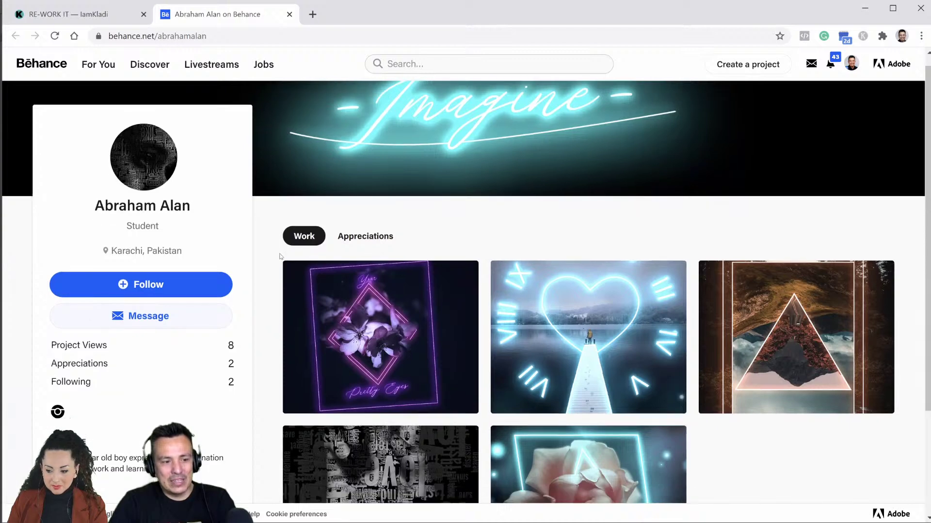
scroll(281, 256, "down", 2)
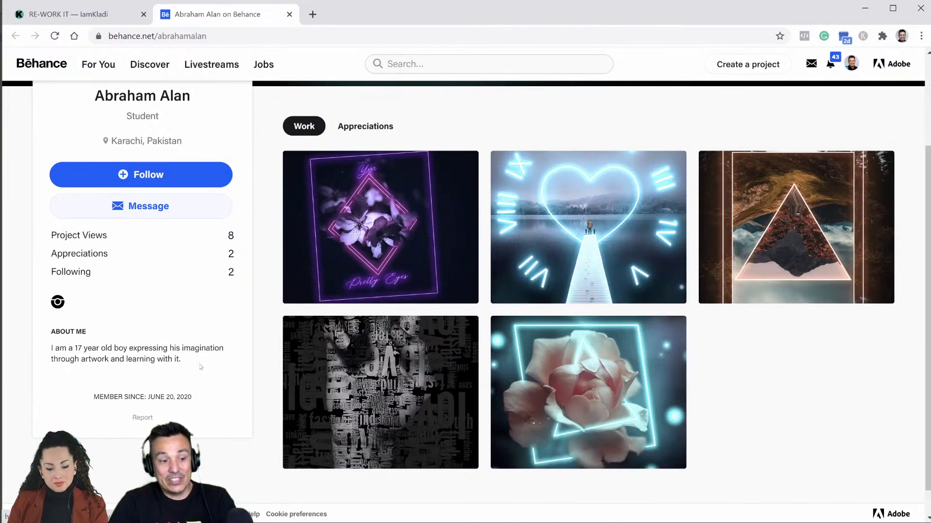
scroll(200, 367, "down", 1)
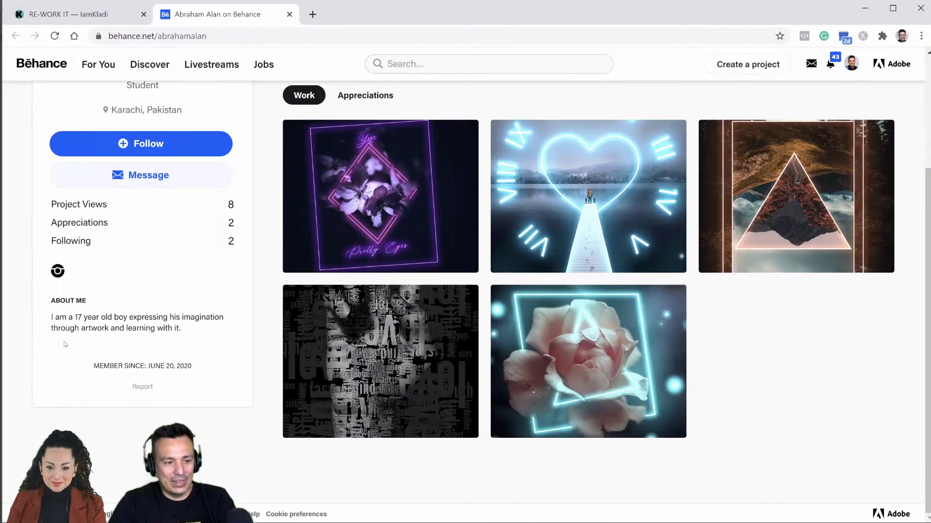
scroll(180, 320, "up", 3)
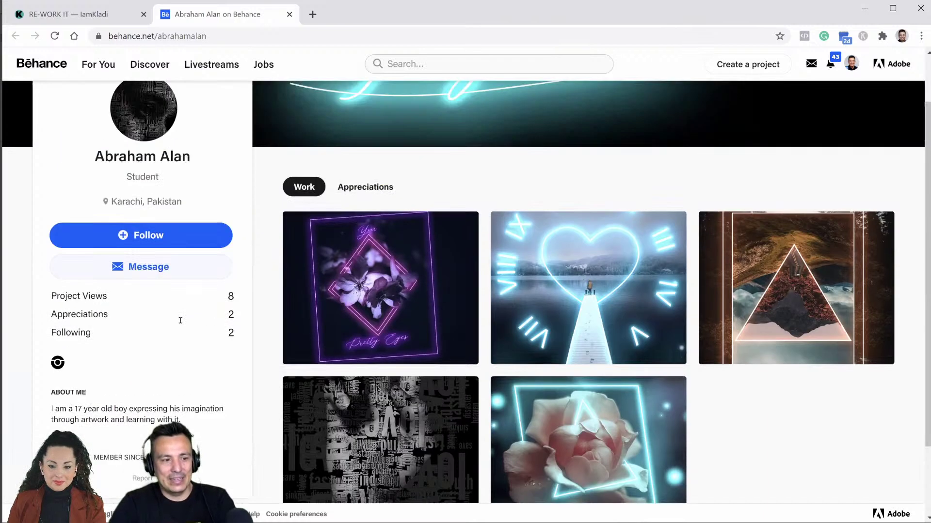
scroll(178, 322, "down", 1)
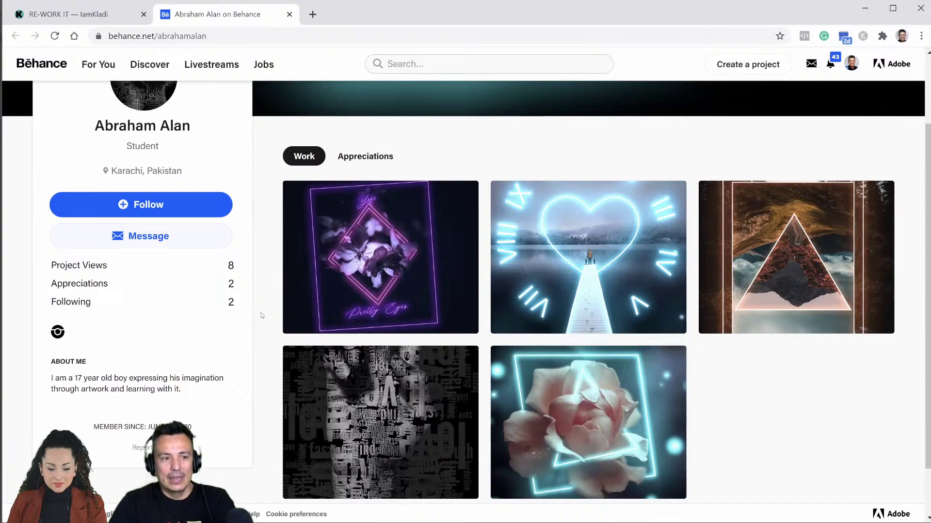
scroll(262, 315, "up", 1)
scroll(261, 316, "up", 1)
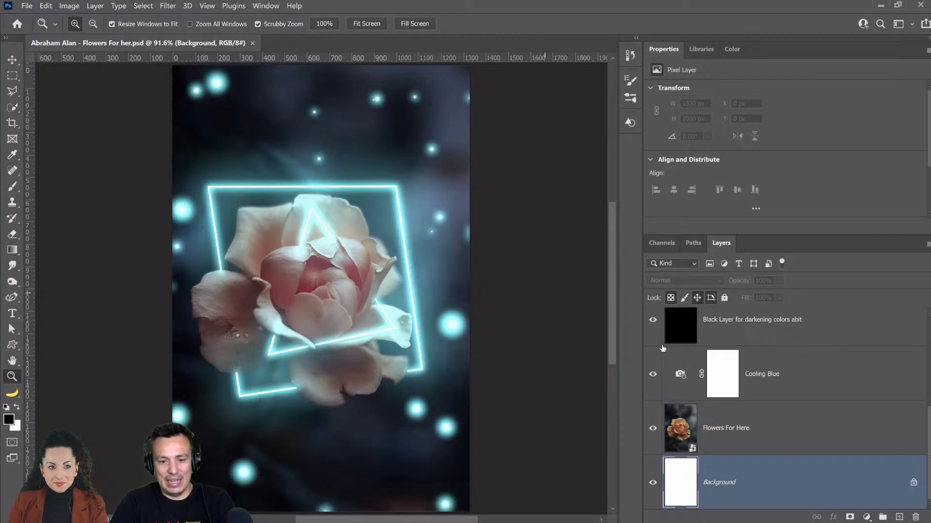
Expand the Neon Things here group and examine its contents and the adjustment layers below it.
scroll(776, 427, "up", 3)
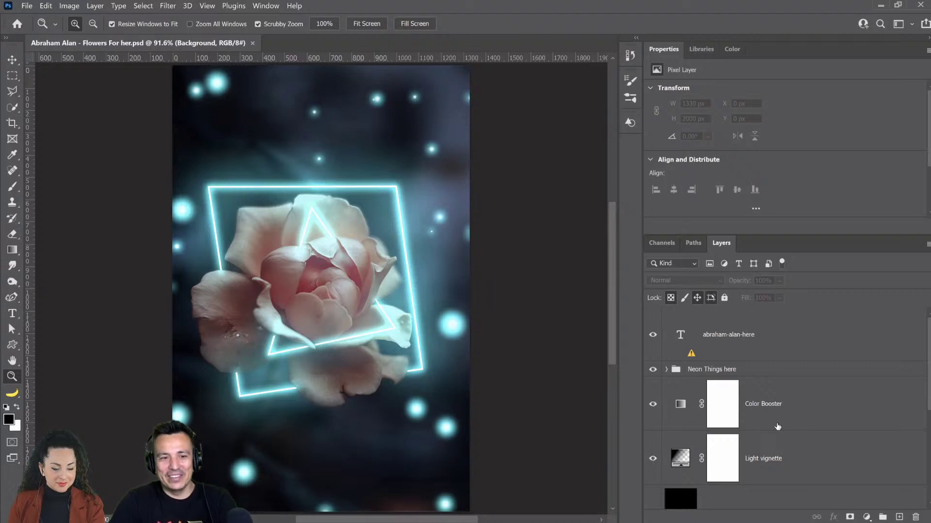
left_click(666, 369)
scroll(782, 409, "down", 6)
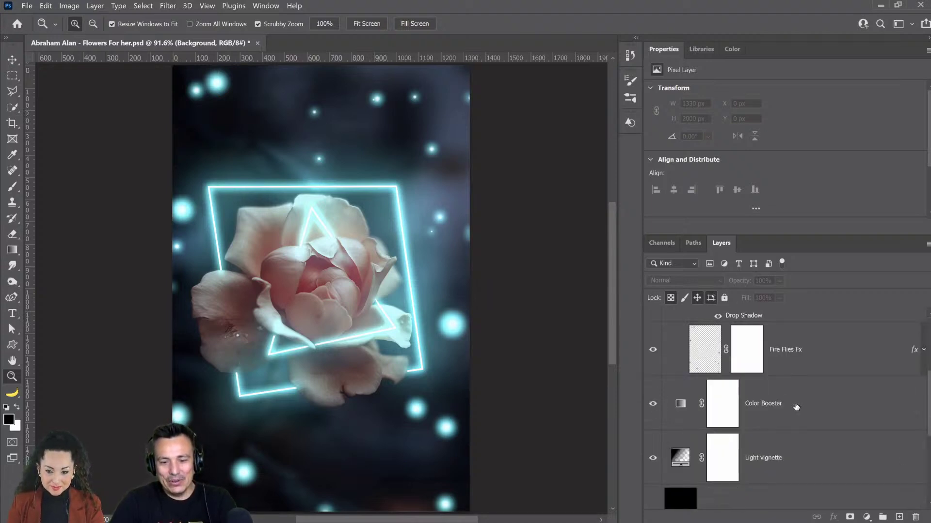
scroll(795, 407, "up", 5)
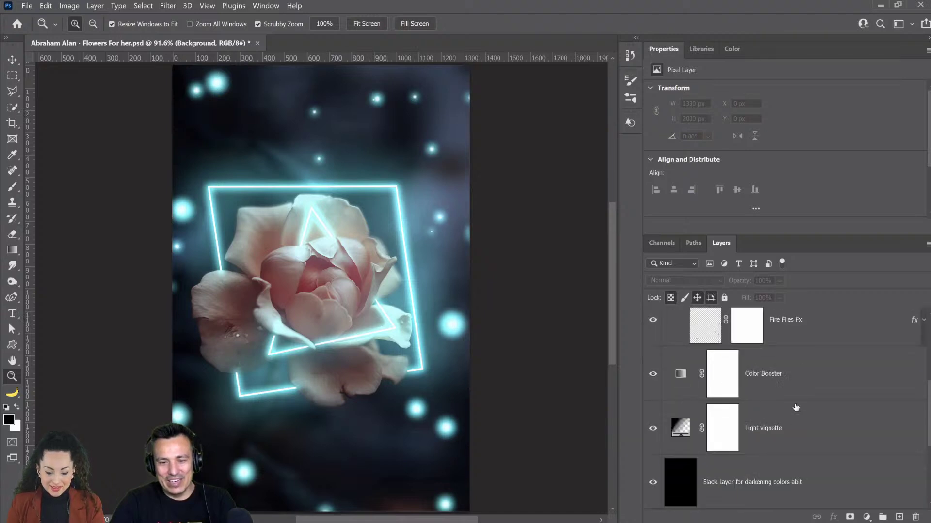
scroll(795, 407, "up", 1)
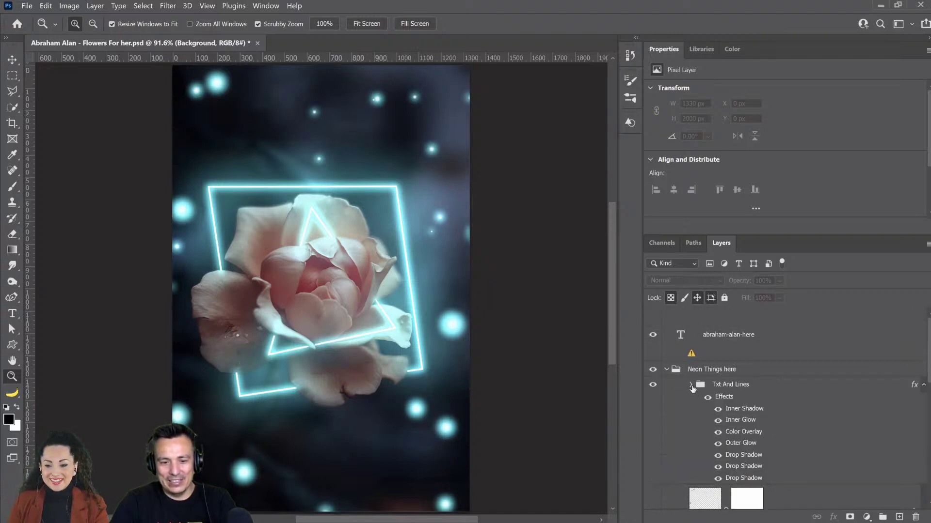
Examine the shape layers and effects inside the Txt And Lines group, and collapse it and the Neon Things here group.
left_click(690, 384)
scroll(795, 422, "down", 2)
scroll(844, 425, "down", 5)
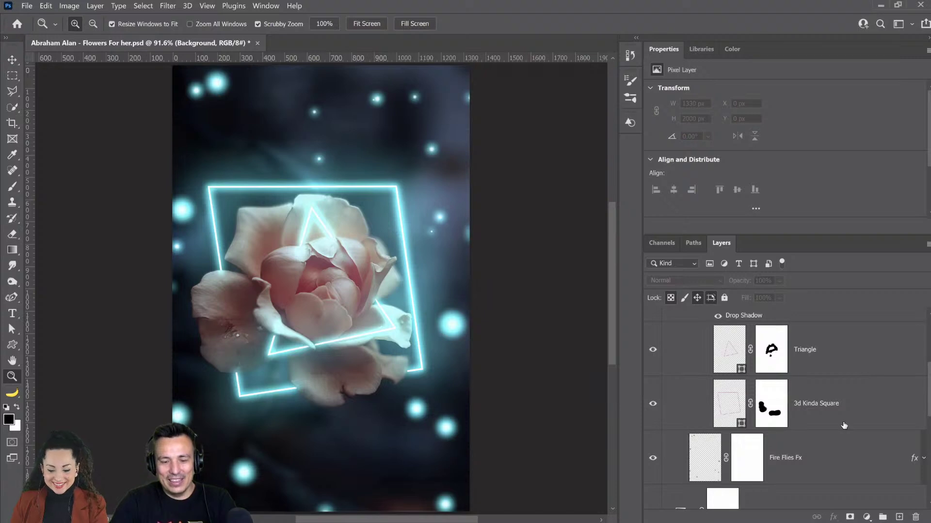
scroll(844, 425, "up", 6)
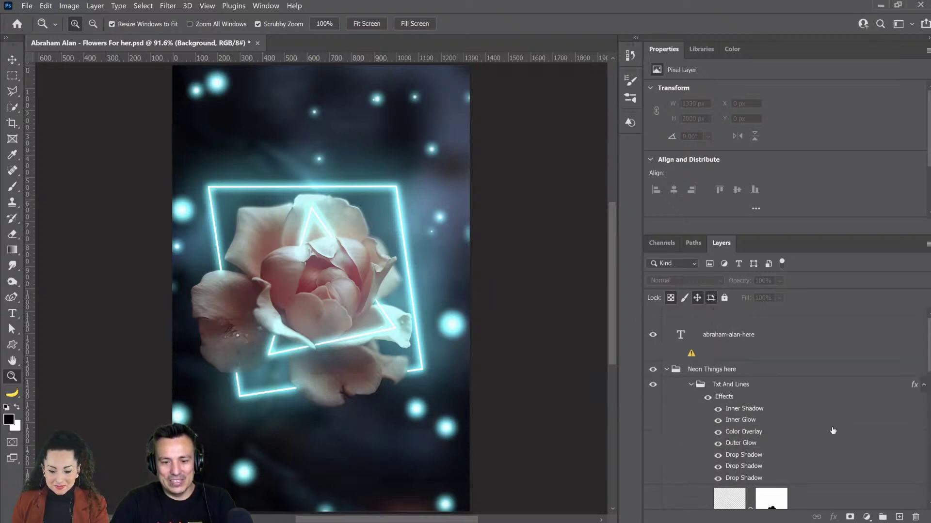
left_click(690, 385)
left_click(691, 386)
scroll(731, 429, "down", 3)
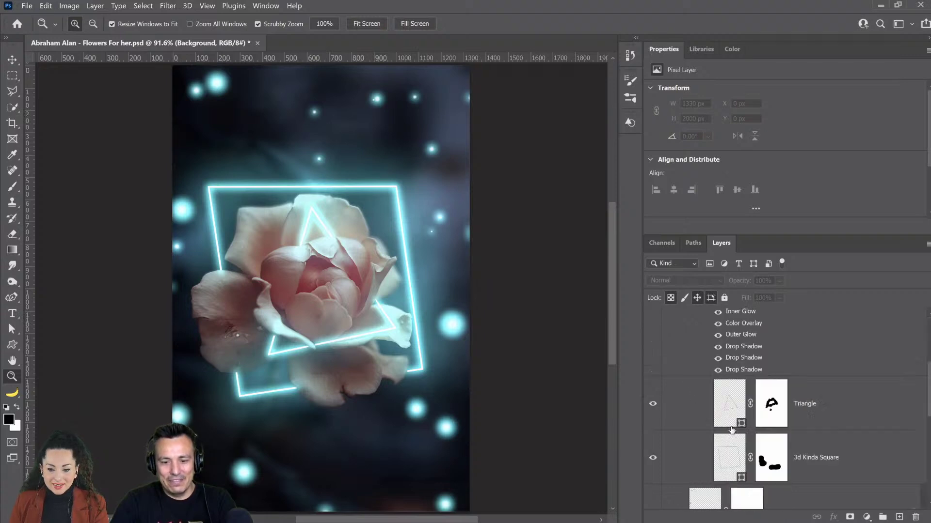
scroll(718, 428, "up", 2)
left_click(690, 332)
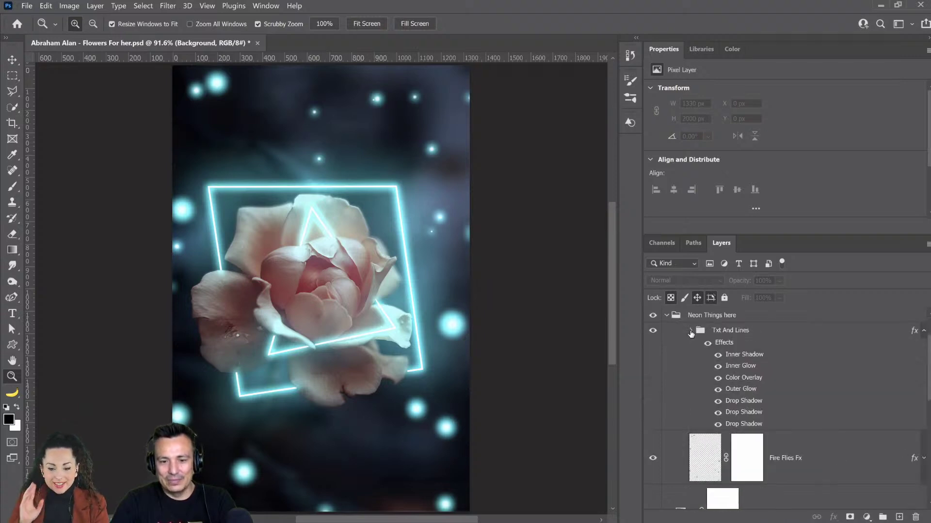
left_click(666, 315)
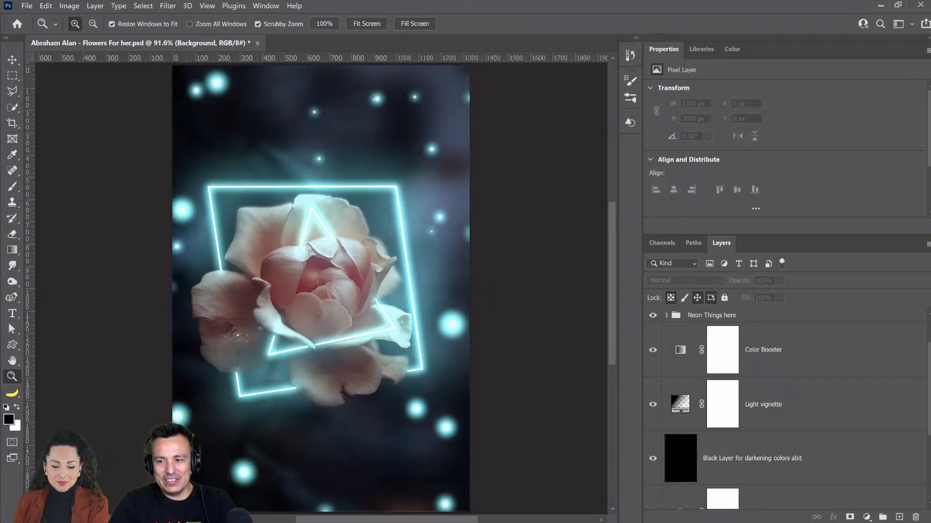
Hide every layer above the white Background layer and delete the Background layer.
key("ctrl+v")
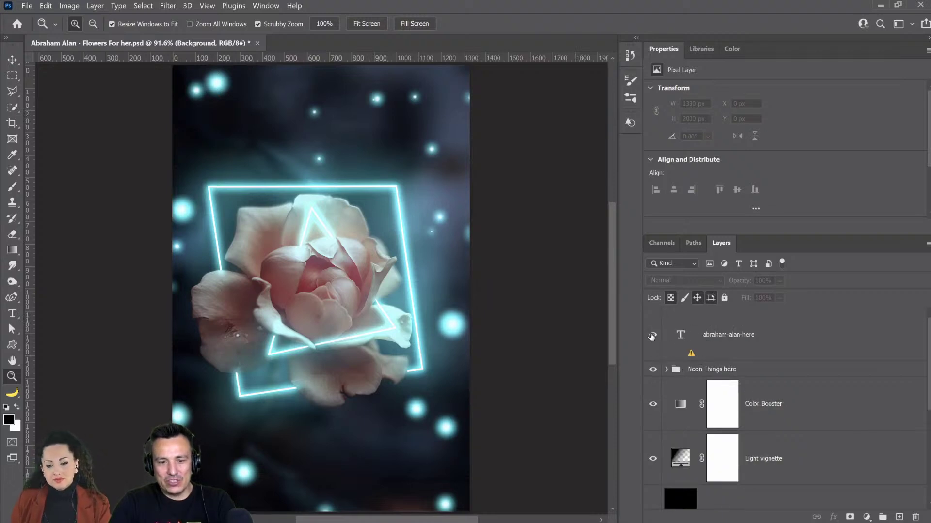
left_click_drag(653, 336, 652, 489)
left_click(651, 487)
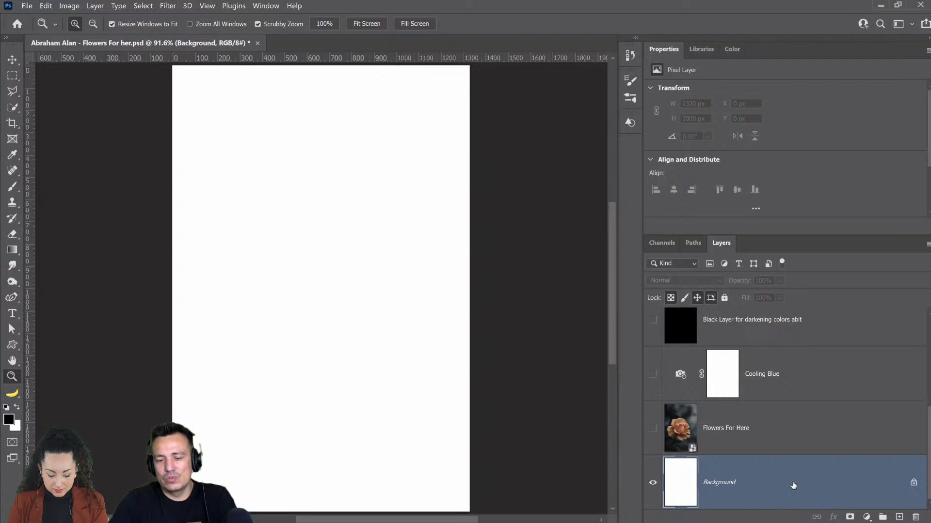
left_click(916, 518)
left_click(481, 219)
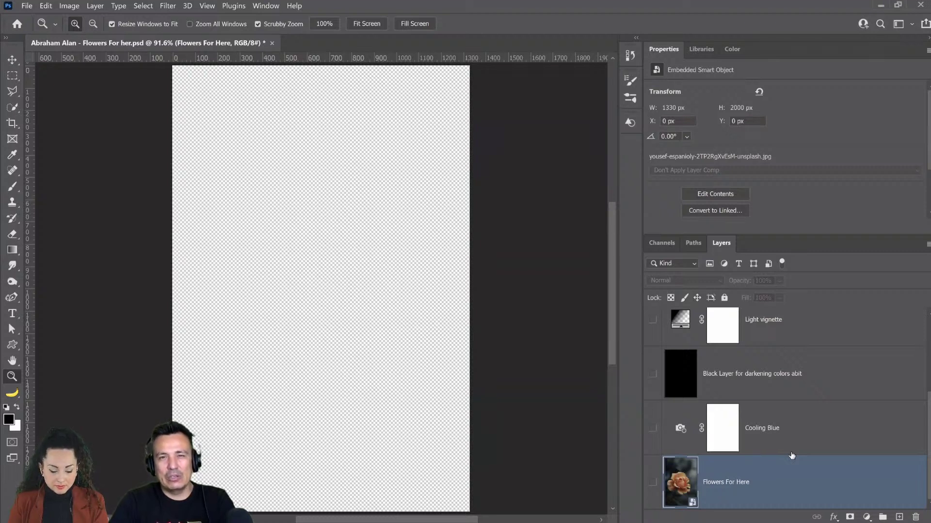
Add several new empty layers above the Flowers For Here layer.
left_click(899, 517)
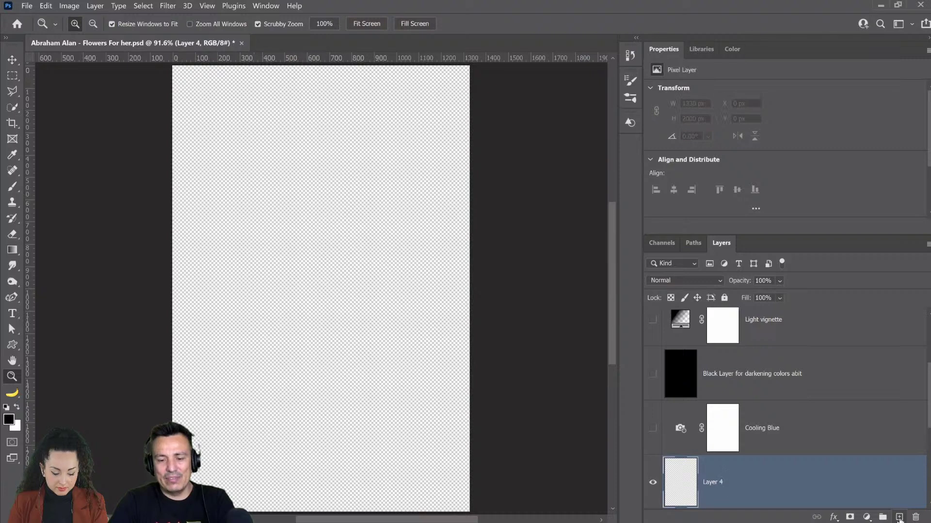
left_click(900, 518)
left_click(899, 518)
left_click(900, 518)
scroll(888, 390, "down", 5)
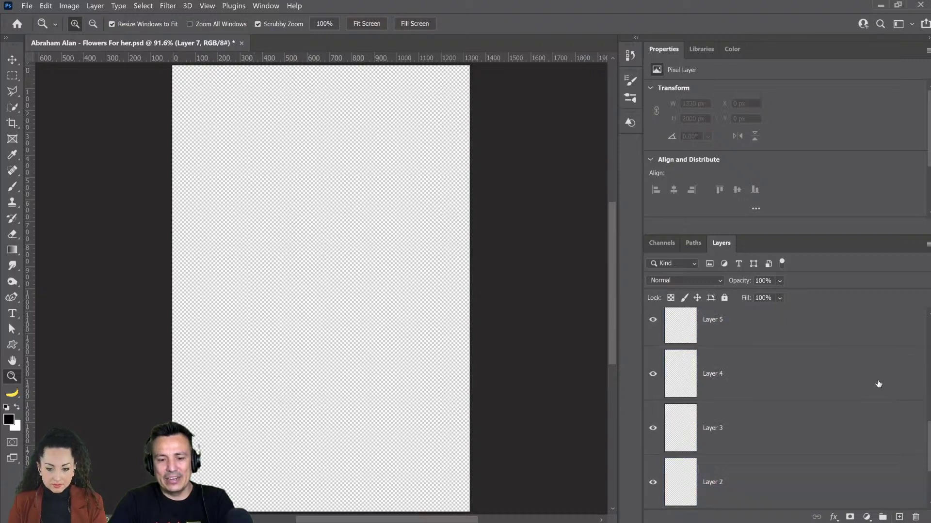
scroll(878, 385, "up", 5)
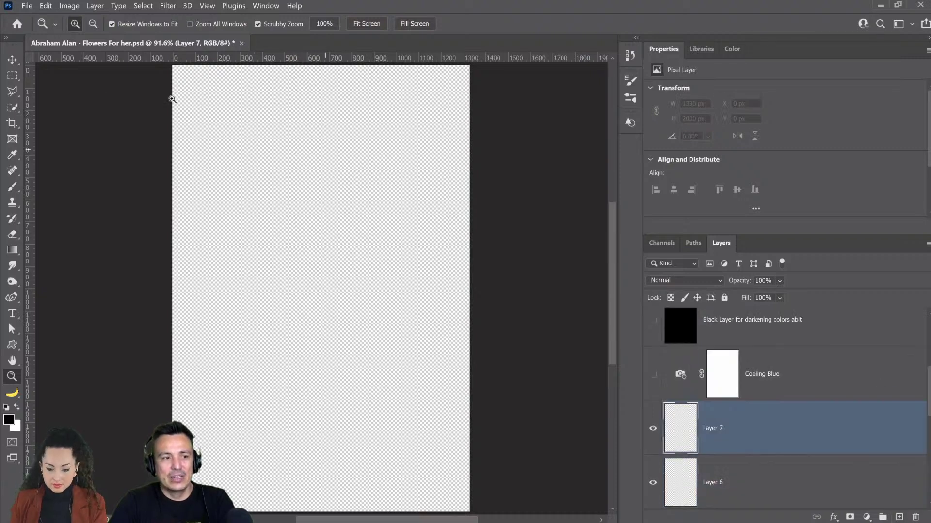
Run the script that deletes all empty layers in the document.
left_click(26, 6)
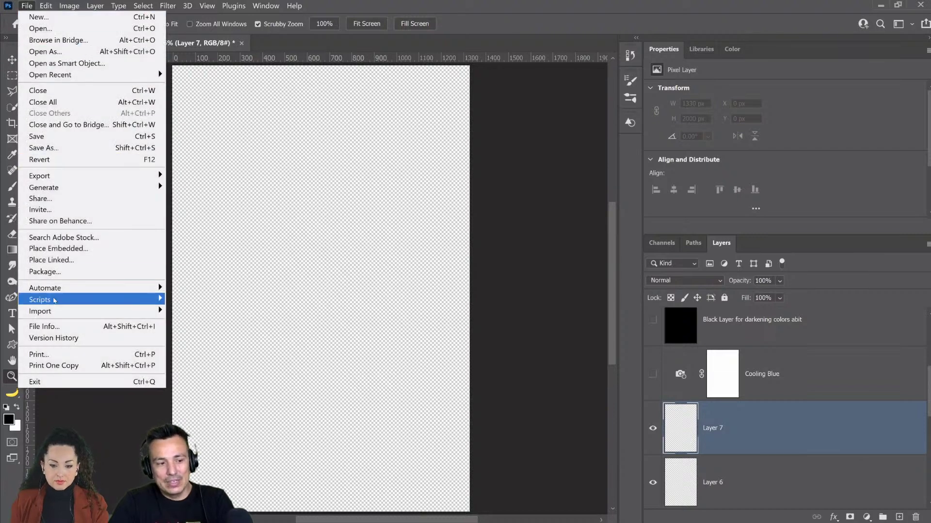
mouse_move(40, 300)
left_click(219, 316)
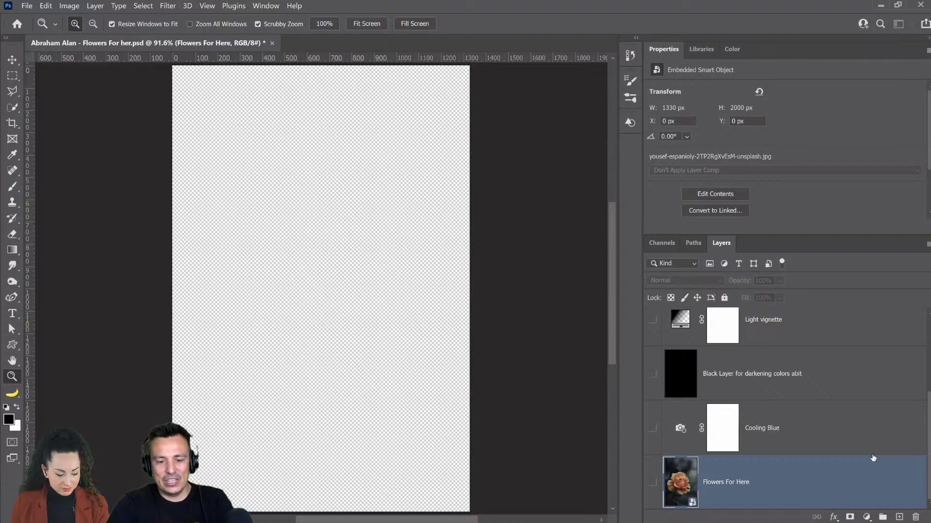
Look through the hidden layer stack and make the Flowers For Here layer visible.
scroll(872, 458, "up", 3)
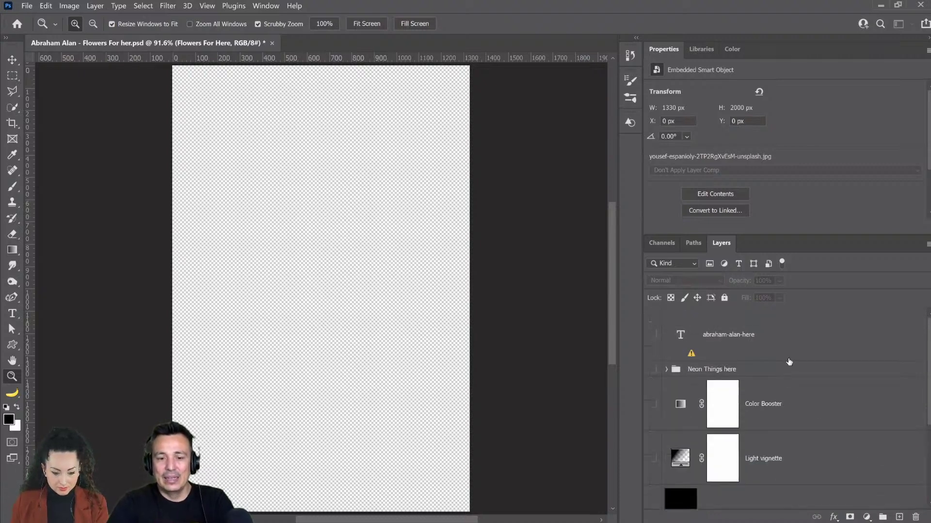
scroll(789, 363, "down", 3)
scroll(790, 363, "up", 3)
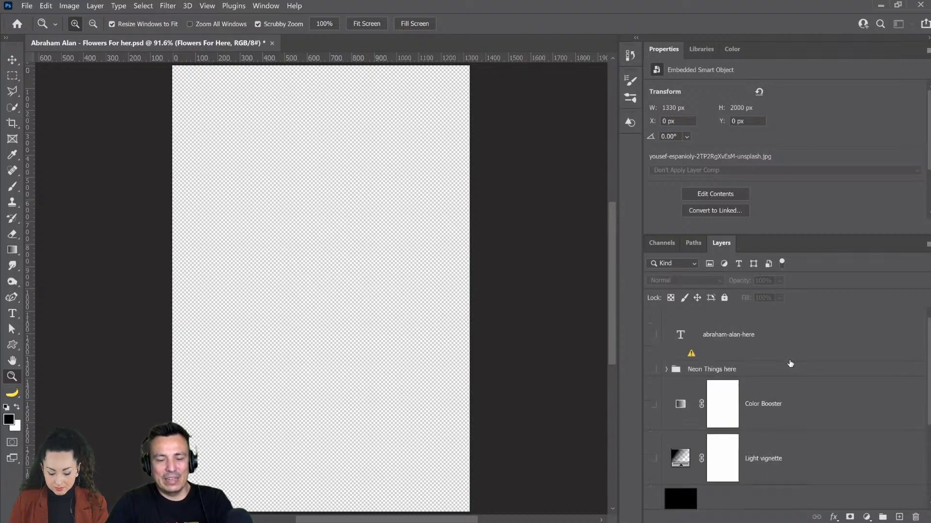
scroll(790, 364, "down", 3)
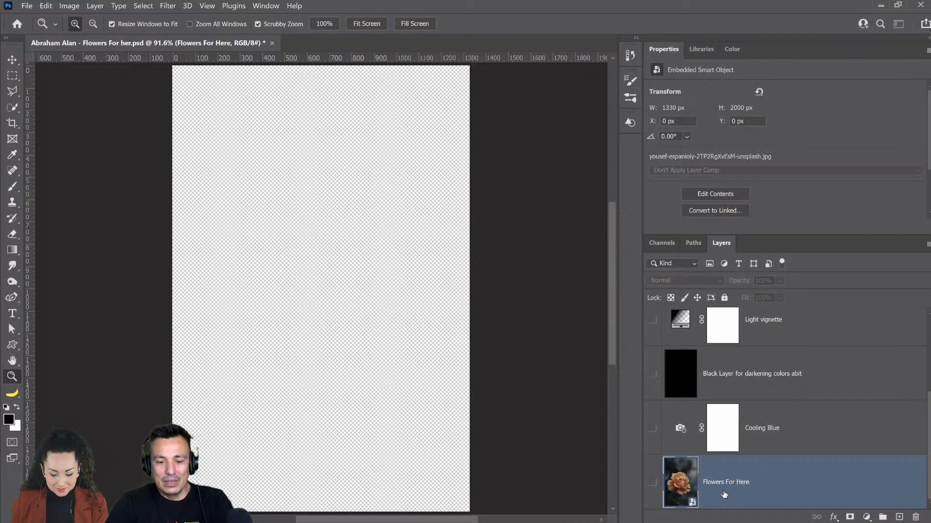
key("ctrl+comma")
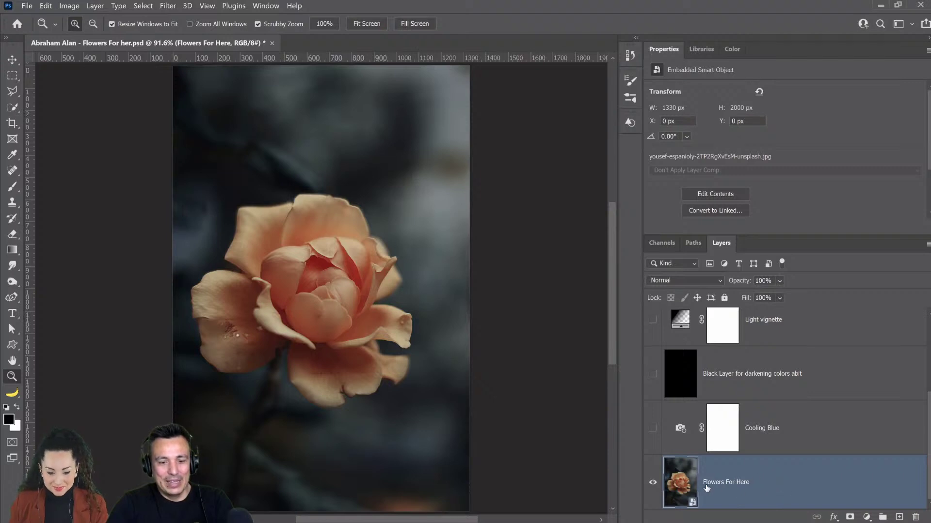
Open the contents of the Flowers For Here smart object to inspect the source photo, and return to the main document.
double_click(679, 482)
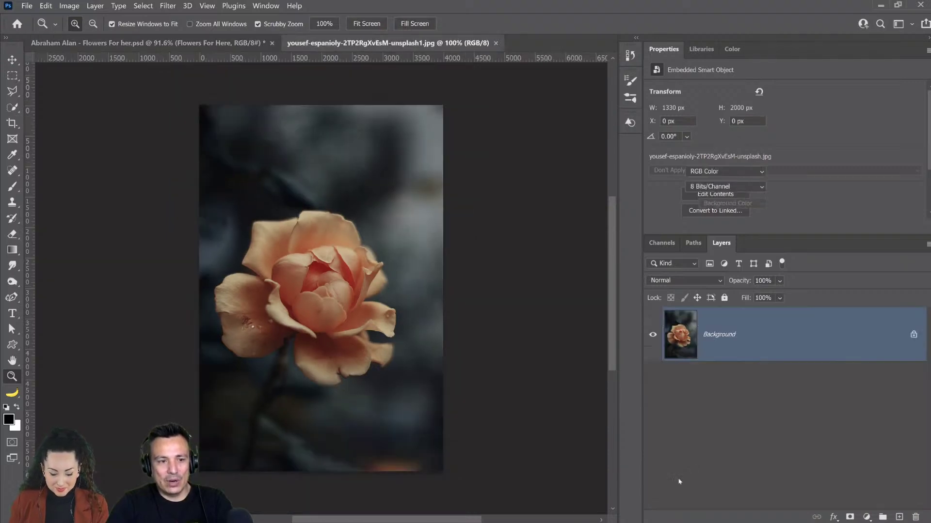
left_click(492, 43)
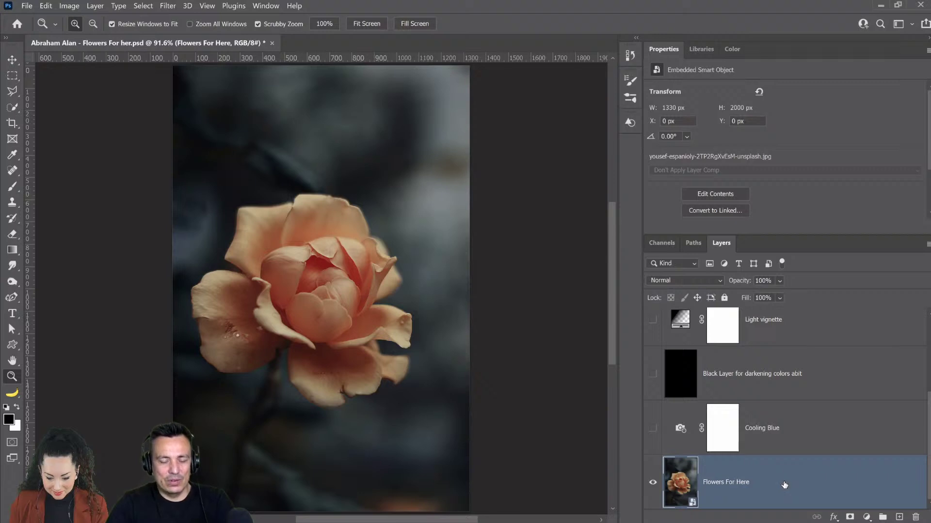
scroll(785, 485, "up", 5)
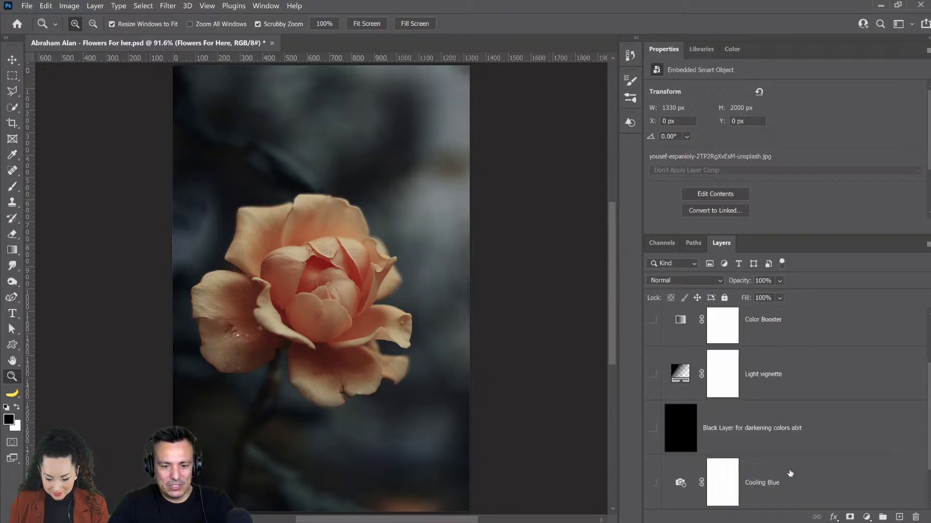
scroll(739, 359, "down", 5)
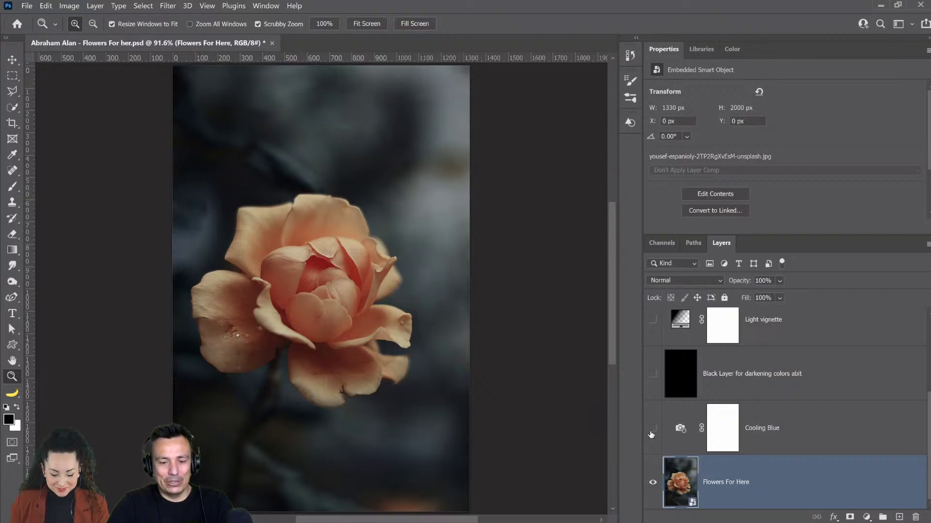
Compare the photo with and without the Cooling Blue photo filter and check its filter settings.
left_click(680, 430)
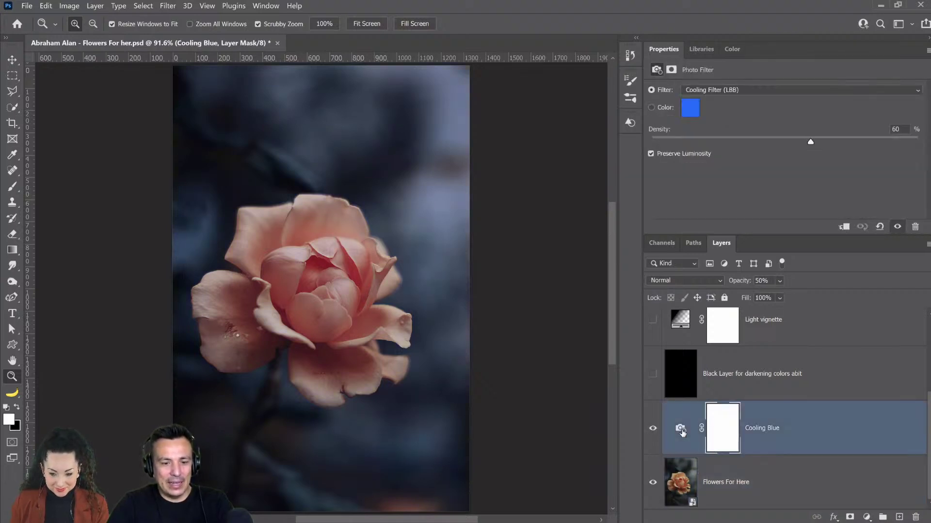
left_click(652, 429)
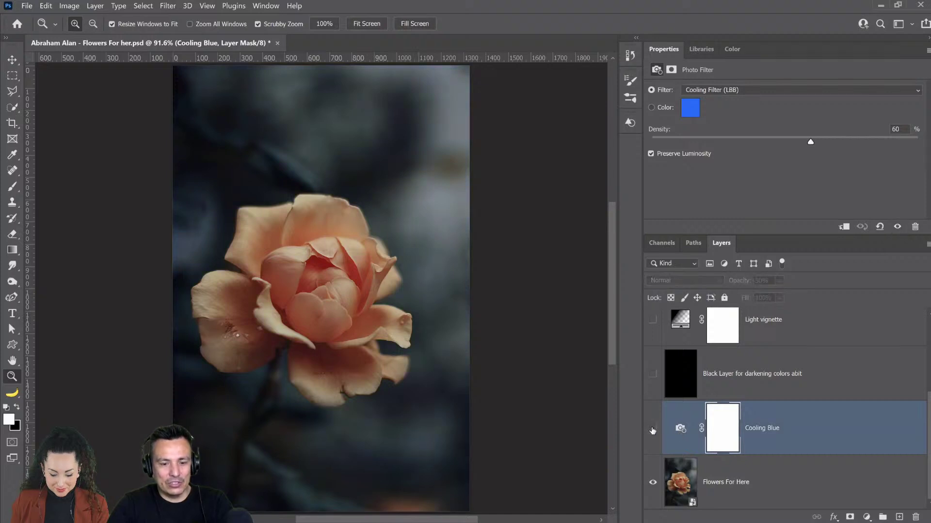
left_click(652, 428)
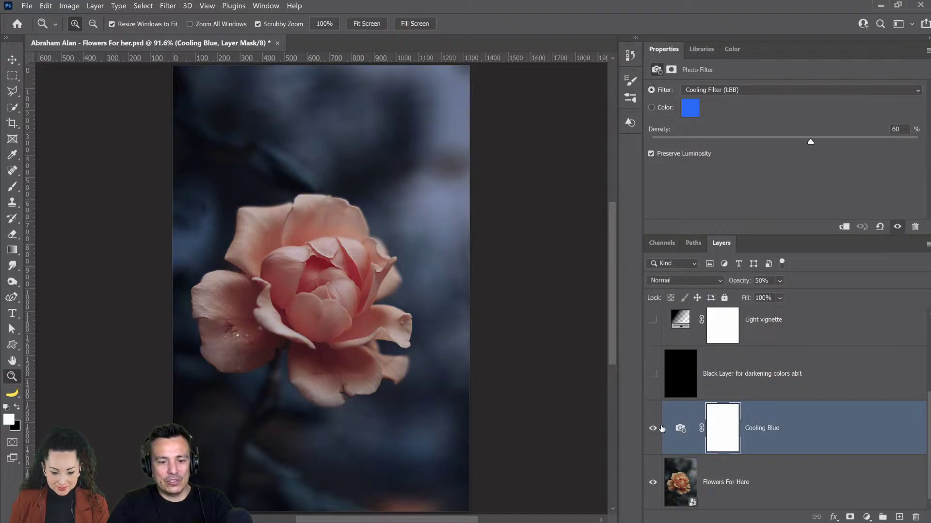
left_click(653, 428)
Add a trial Photo Filter adjustment layer above Cooling Blue to look at its filter presets, and delete it.
left_click(867, 517)
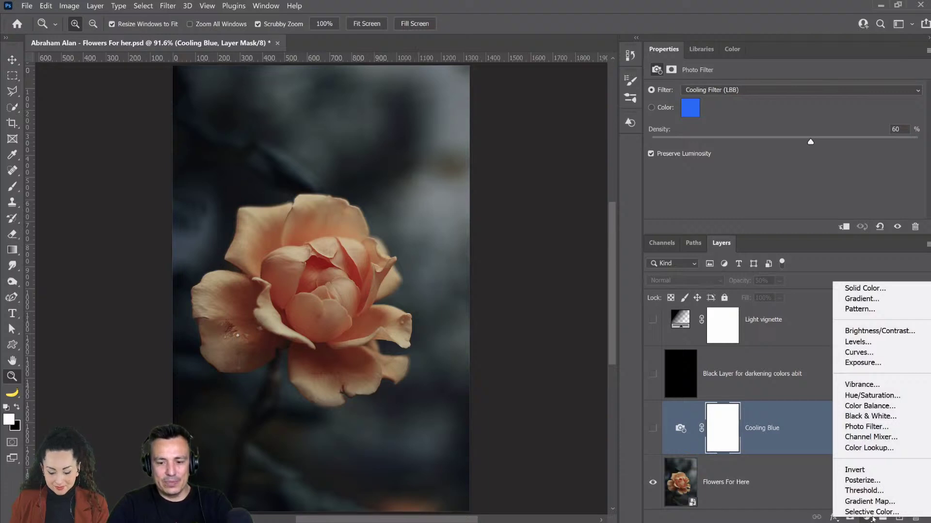
left_click(867, 427)
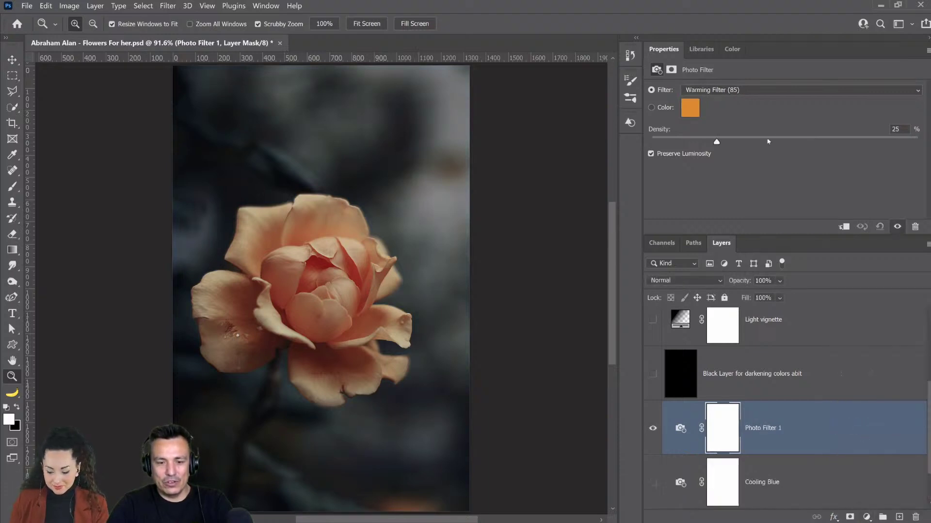
left_click(722, 90)
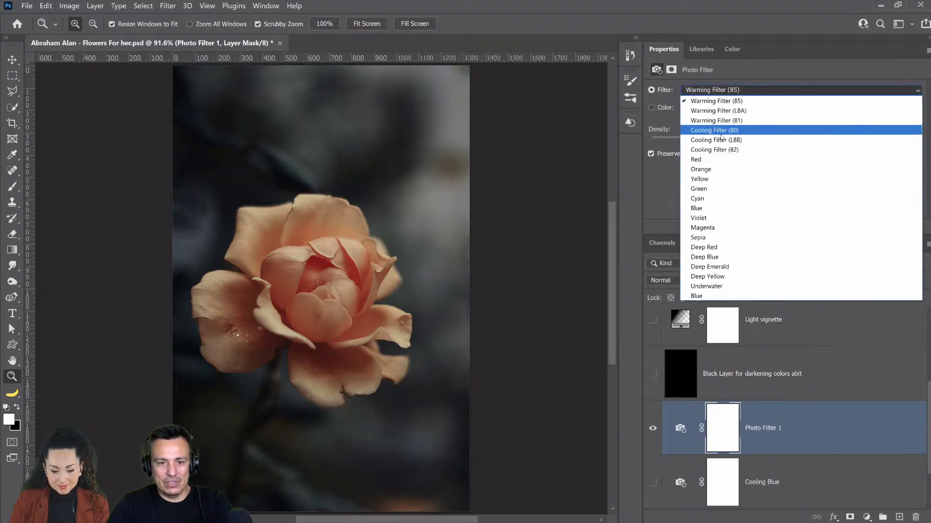
left_click(673, 179)
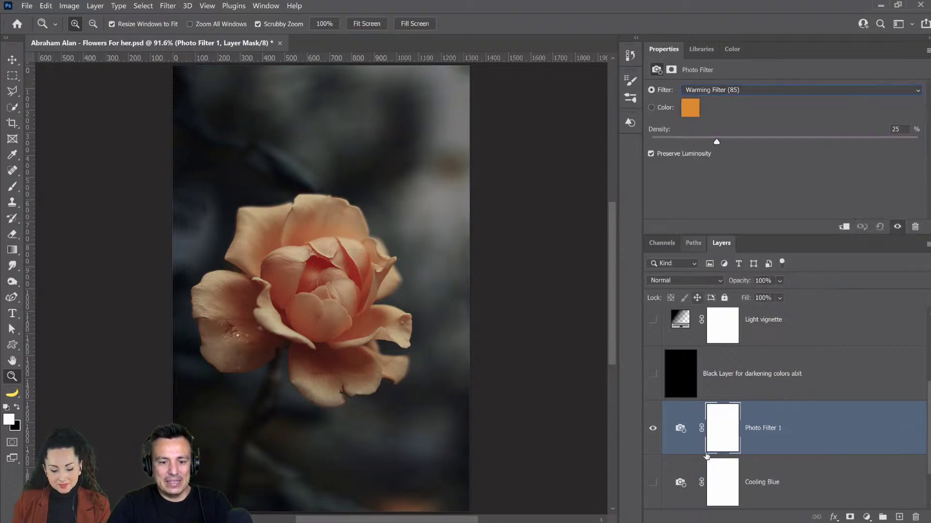
key("Delete")
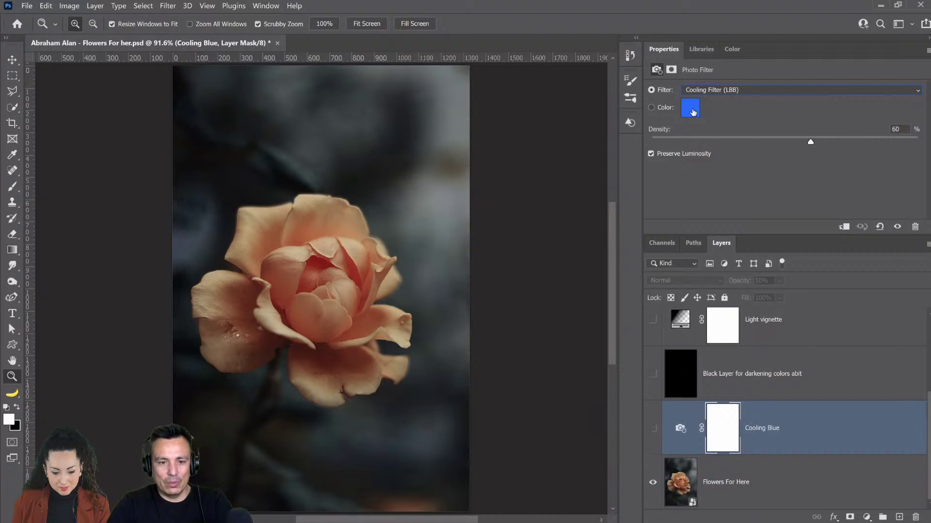
Compare the flower with and without the Cooling Blue tint, leaving the Cooling Blue layer visible.
left_click(653, 429)
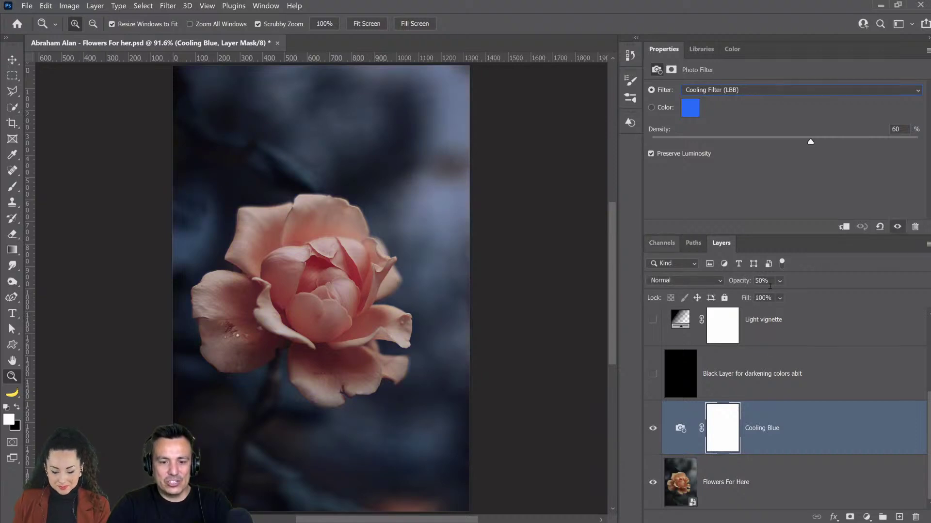
left_click(653, 429)
left_click(653, 430)
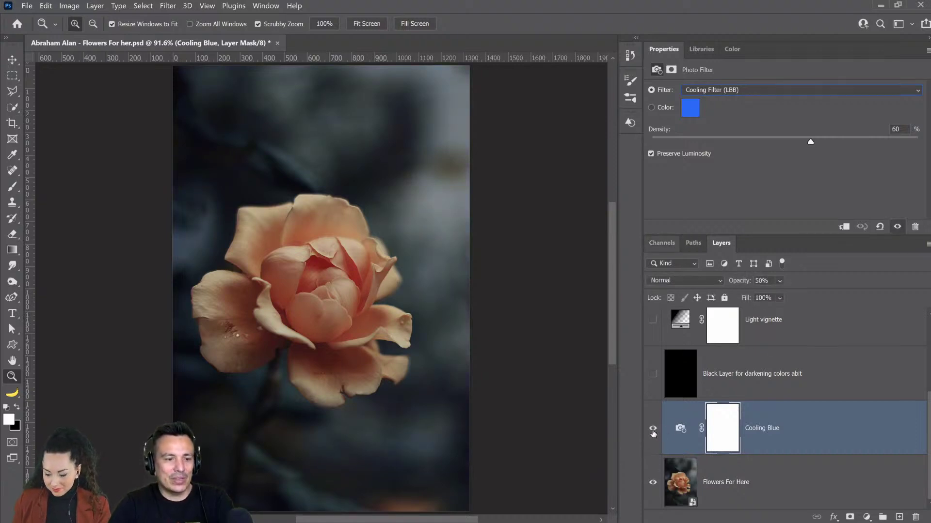
left_click(653, 429)
left_click(653, 430)
left_click(653, 430)
left_click(653, 430)
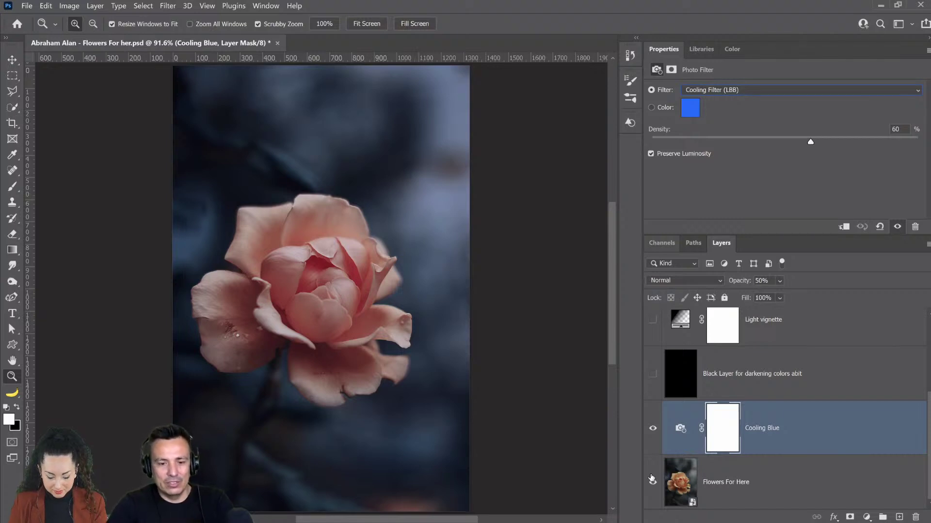
Compare the image with and without the black darkening layer above Cooling Blue, leaving that layer hidden.
left_click(653, 374)
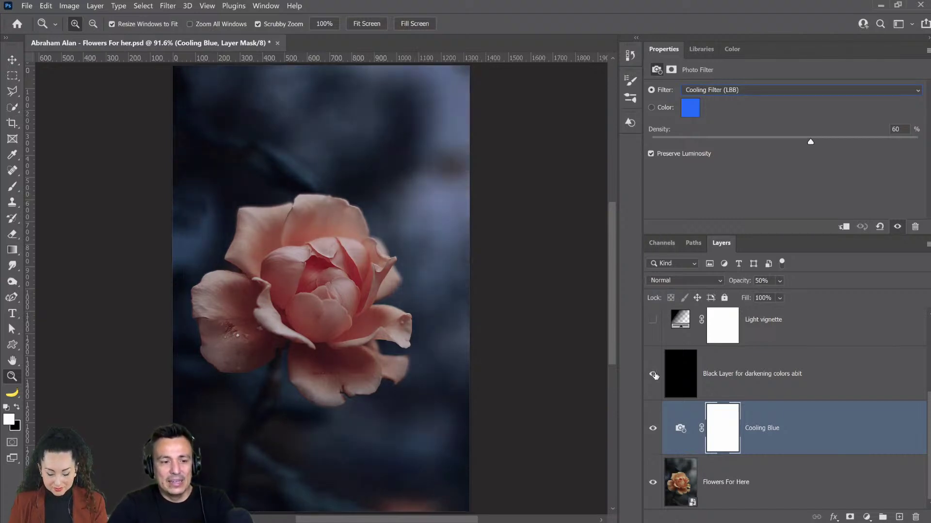
left_click(653, 375)
left_click(653, 374)
left_click(653, 374)
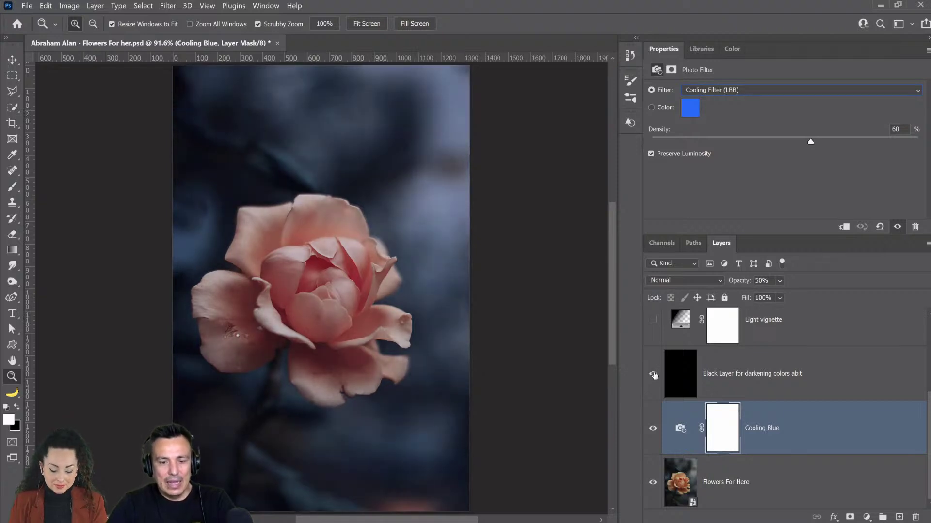
left_click(653, 374)
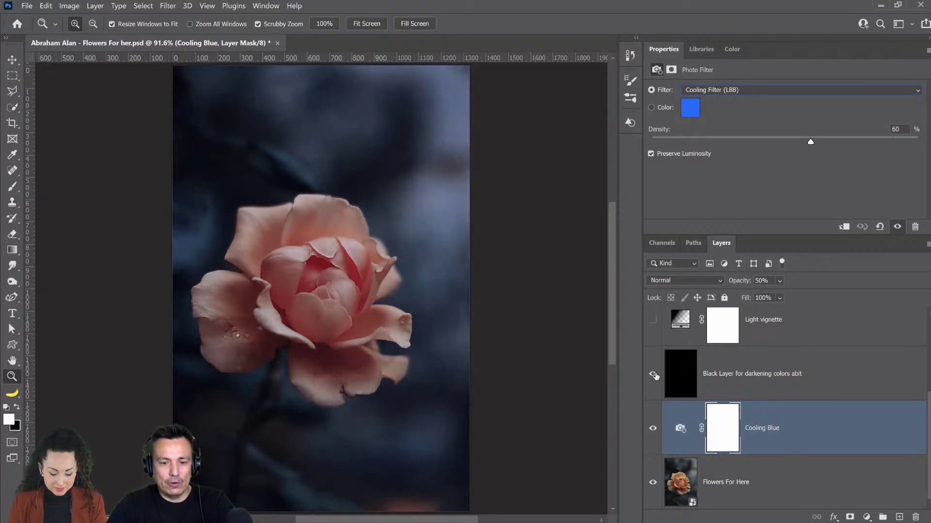
left_click(653, 374)
left_click(653, 374)
left_click(653, 374)
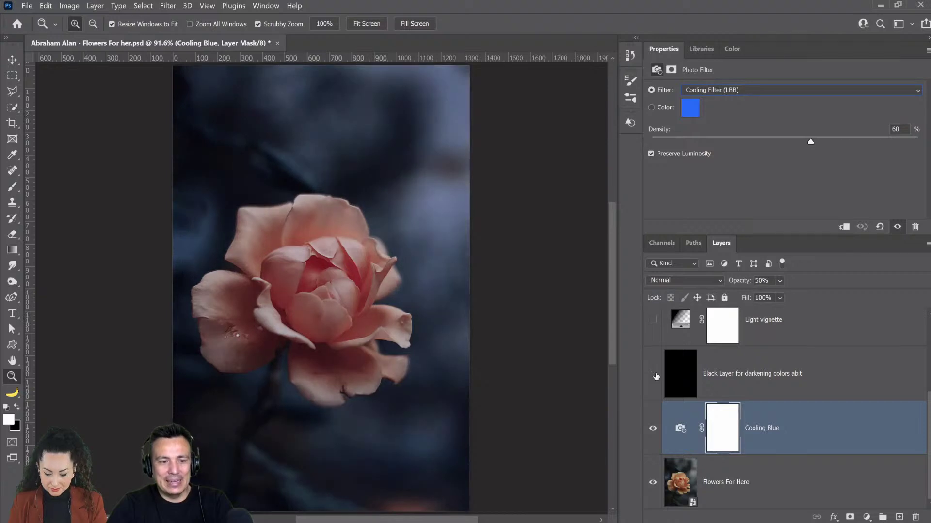
left_click(653, 375)
left_click(653, 374)
left_click(653, 375)
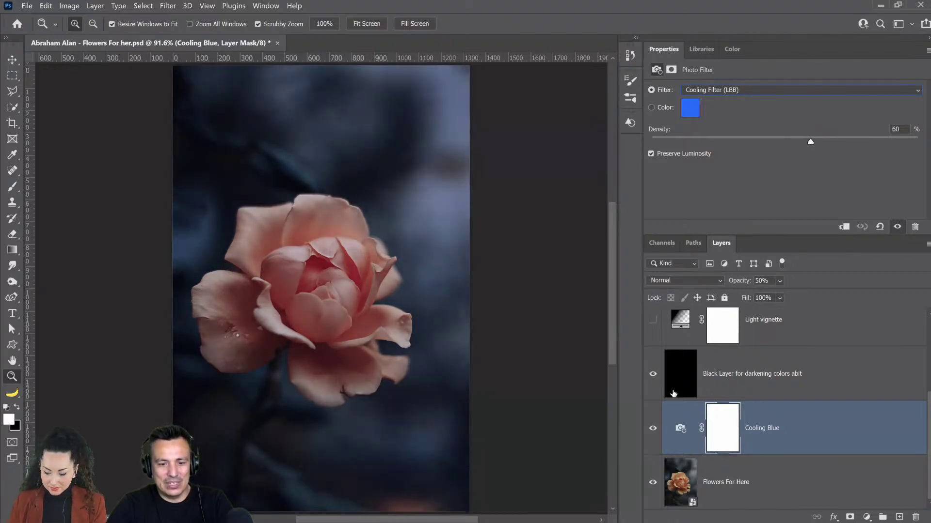
left_click(653, 374)
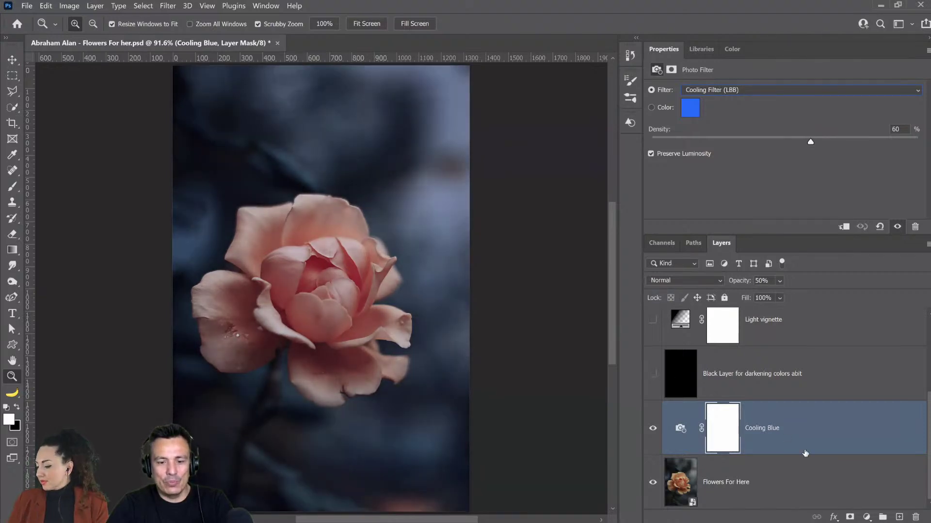
Try darkening the photo with a Levels adjustment above Cooling Blue, using midtones of 0.94 and a lower output white, and delete that layer.
left_click(866, 517)
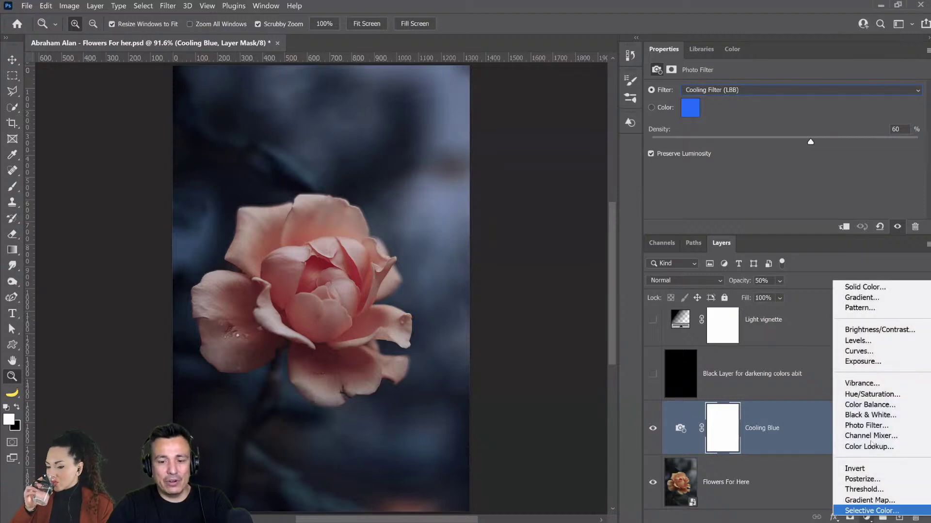
left_click(854, 340)
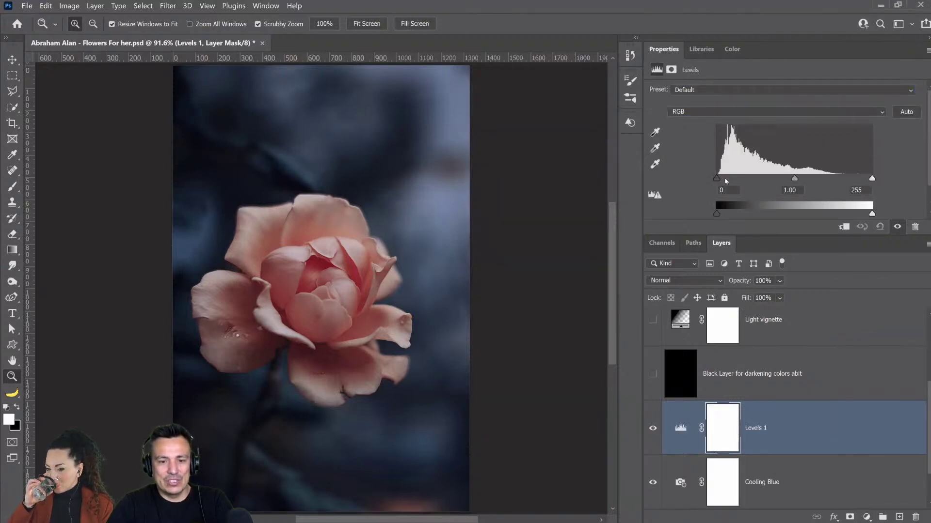
mouse_move(871, 214)
left_mouse_down()
mouse_move(841, 214)
mouse_move(858, 214)
left_mouse_up()
left_click_drag(794, 179, 797, 178)
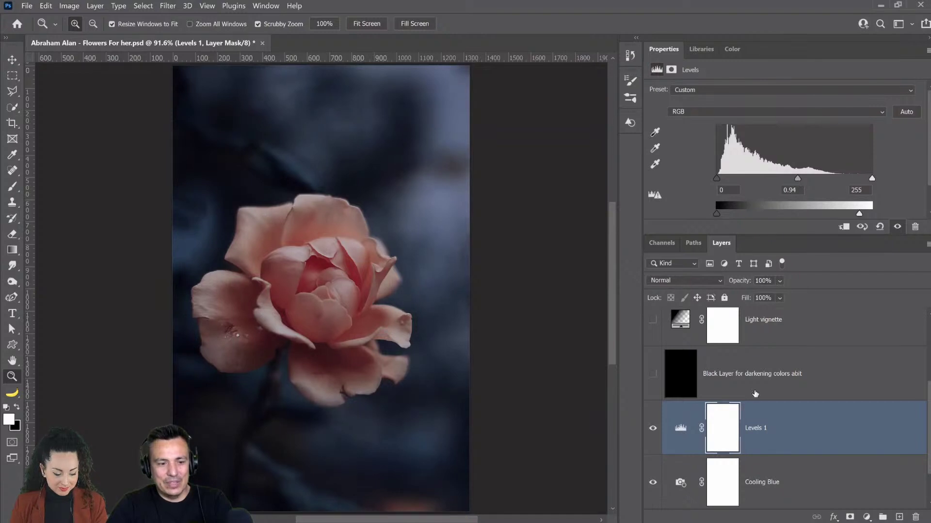
left_click(880, 227)
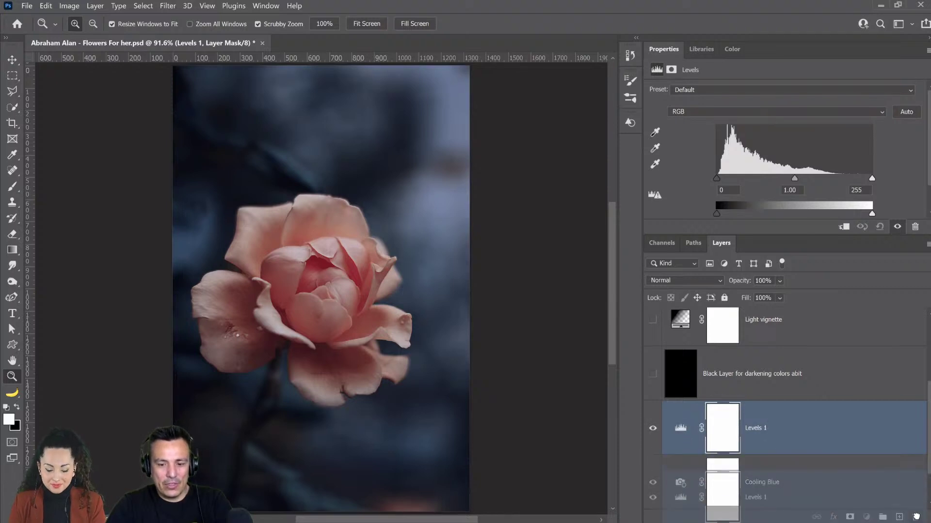
key("Delete")
Make the black darkening layer and the Light vignette layer visible.
left_click(652, 375)
left_click(727, 386)
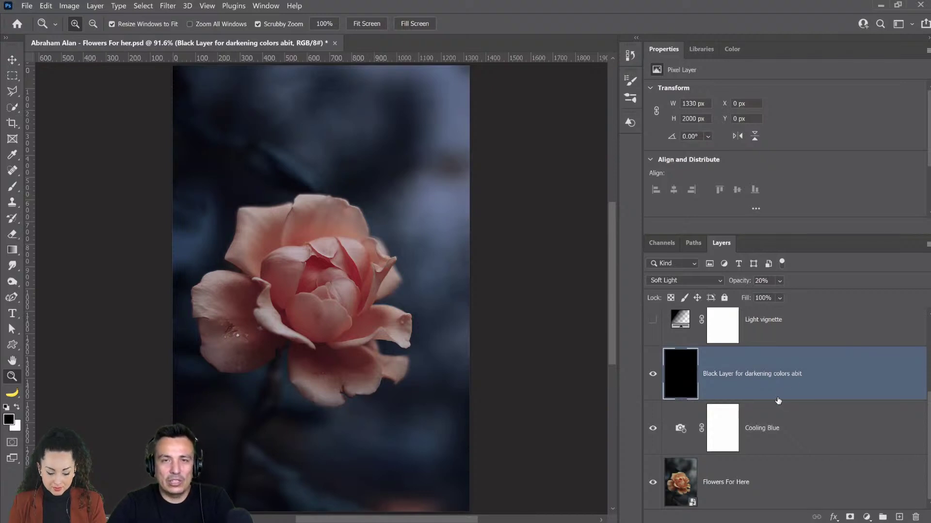
scroll(766, 409, "up", 1)
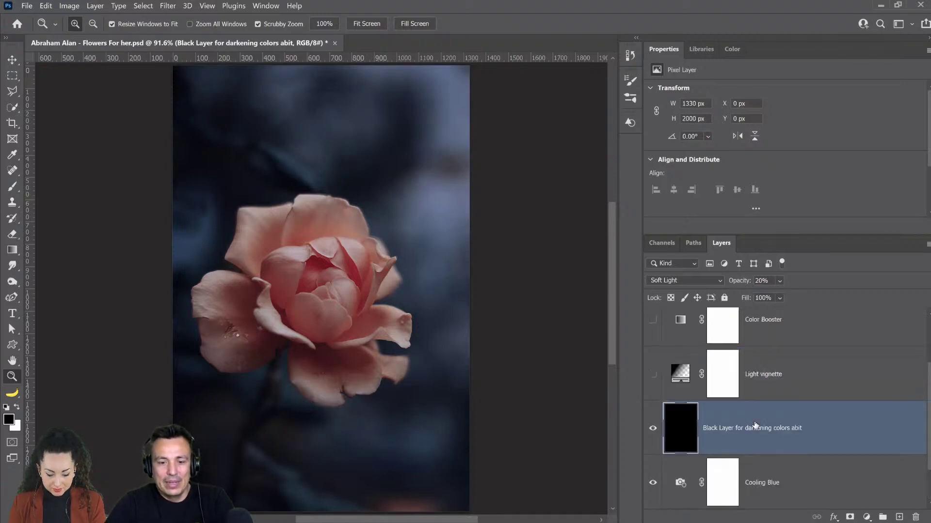
left_click(653, 373)
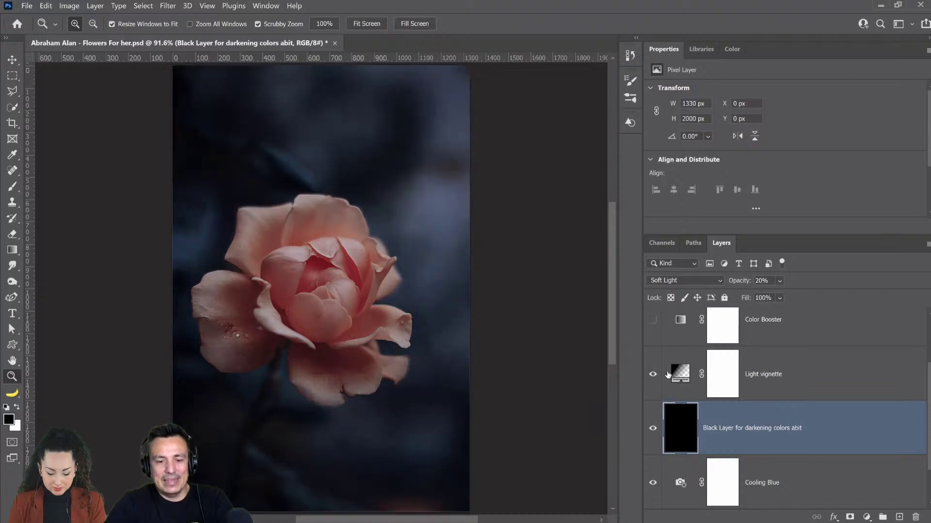
Edit the gradient of the Light vignette fill and set the opacity of its transparent end stop to 100%.
left_click(675, 376)
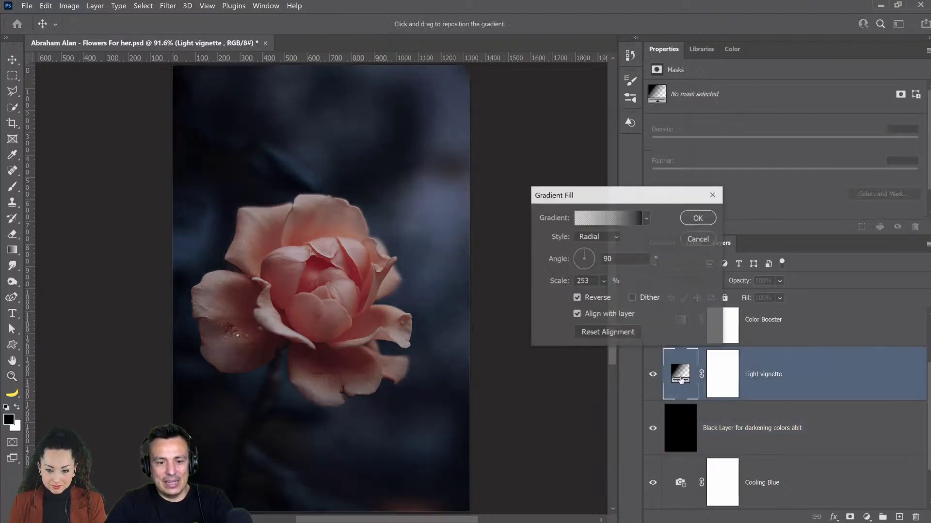
double_click(676, 377)
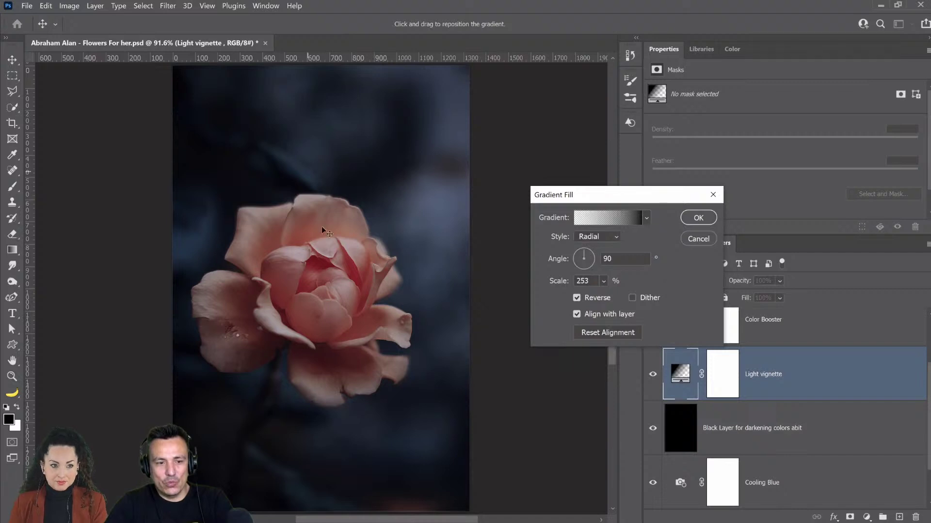
left_click(646, 218)
left_click(646, 218)
left_click(637, 218)
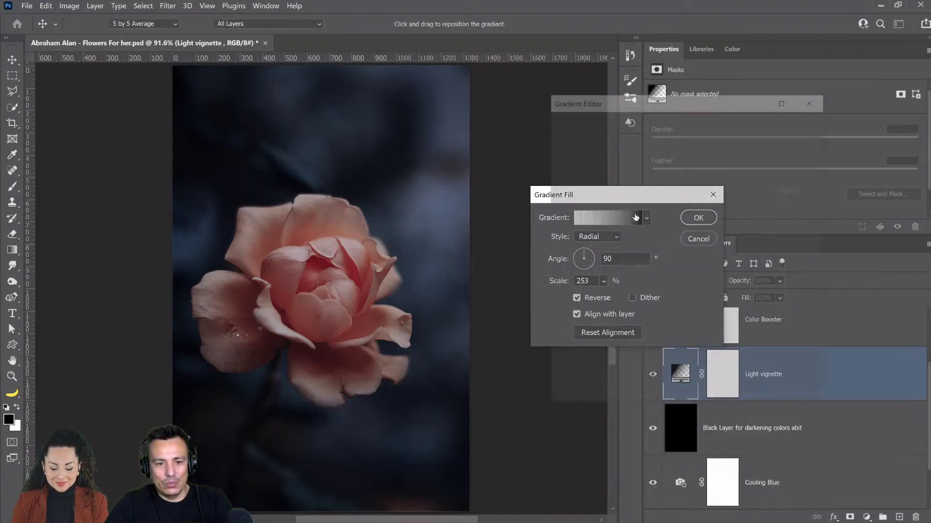
left_click(809, 293)
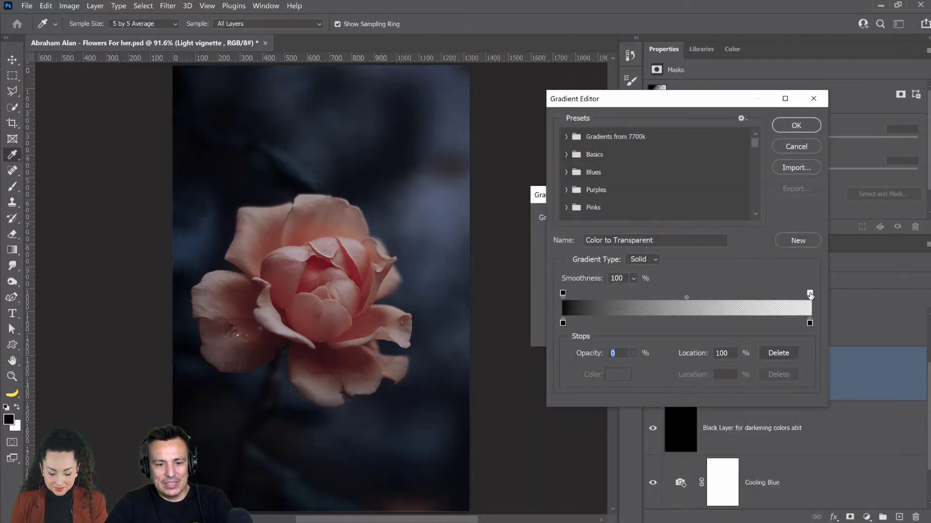
left_click(633, 353)
left_click_drag(637, 369, 698, 370)
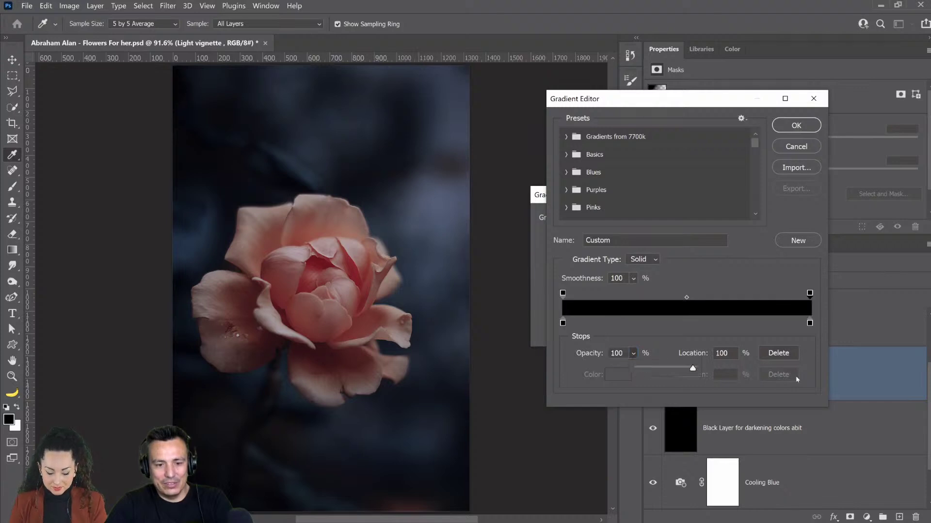
Try white (ffffff) as the end color stop of the Light vignette gradient, and discard all gradient edits.
left_click(809, 323)
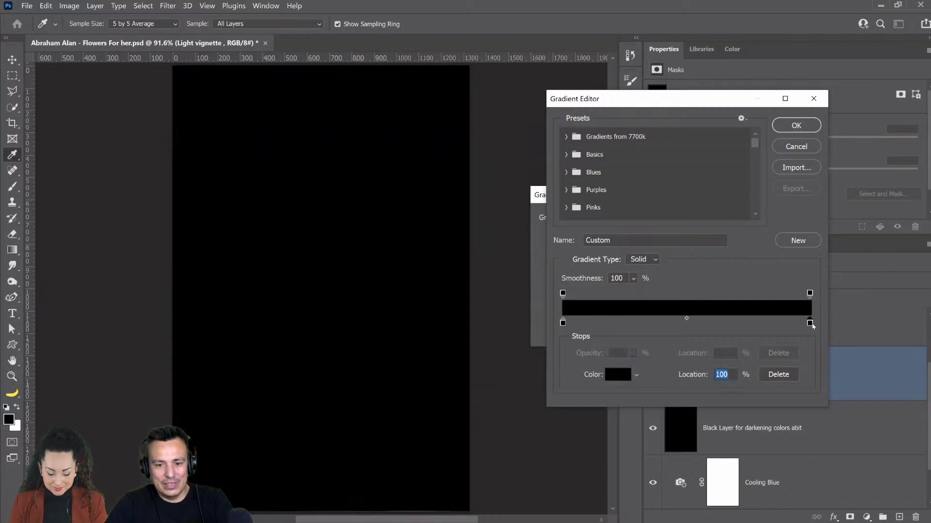
double_click(809, 323)
left_click_drag(675, 223, 610, 157)
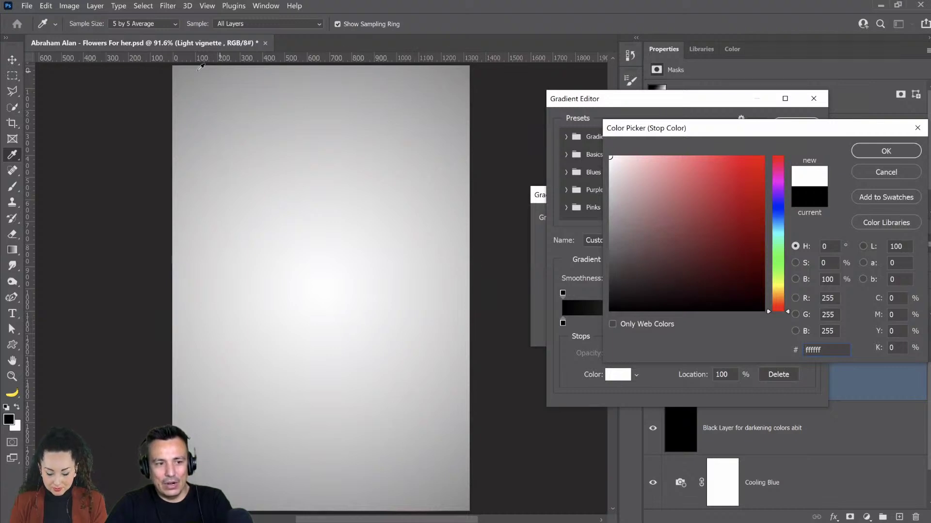
left_click(876, 174)
left_click(807, 147)
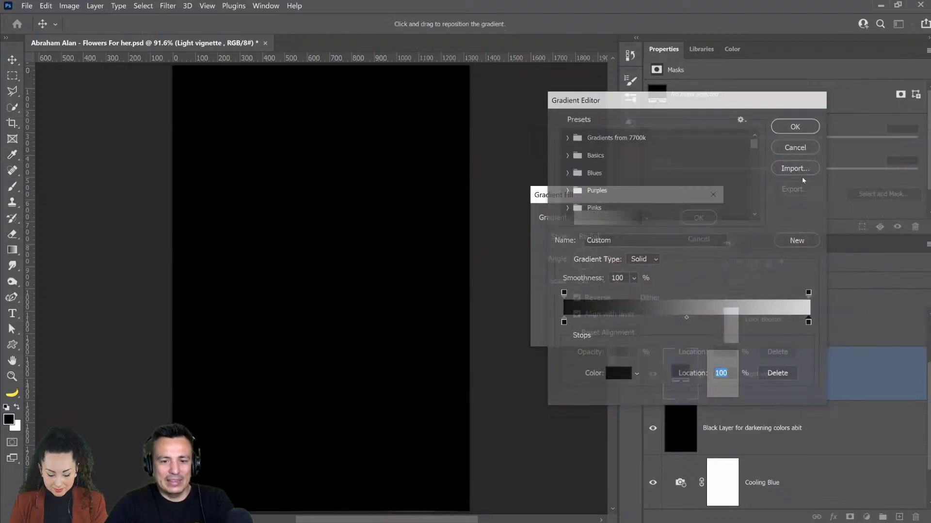
left_click(698, 238)
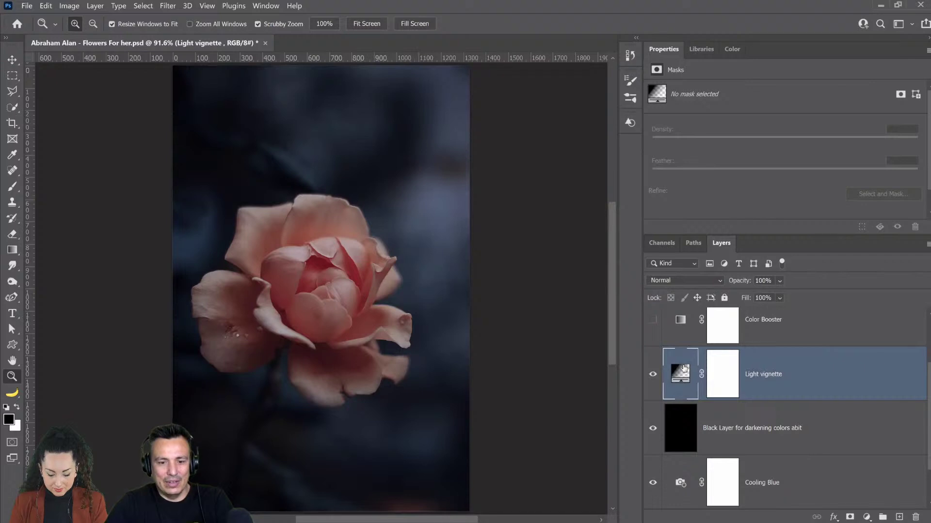
Inspect the end opacity stop of the Light vignette gradient without changing it.
double_click(683, 379)
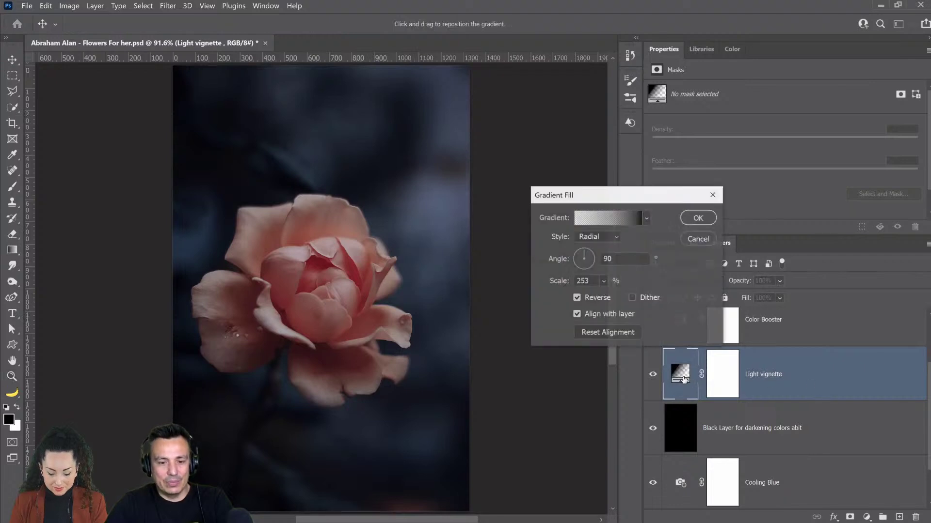
left_click(610, 221)
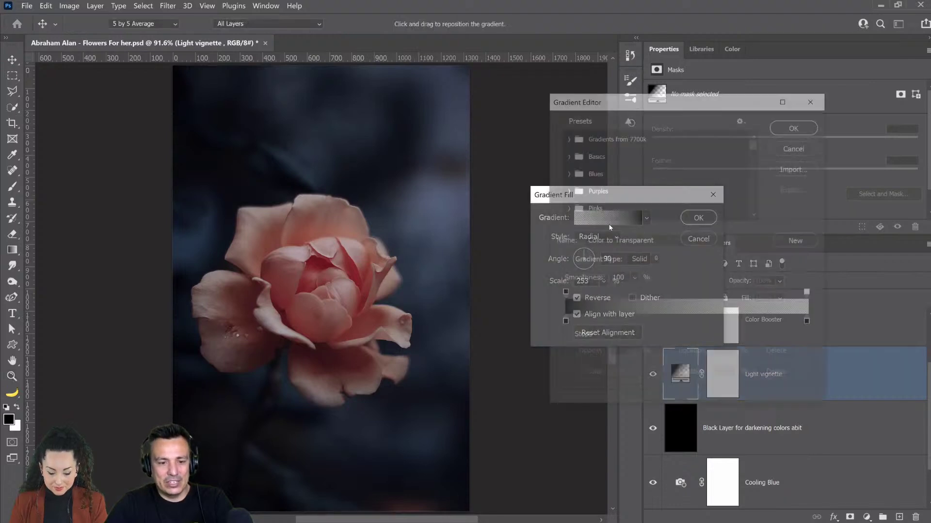
left_click(810, 293)
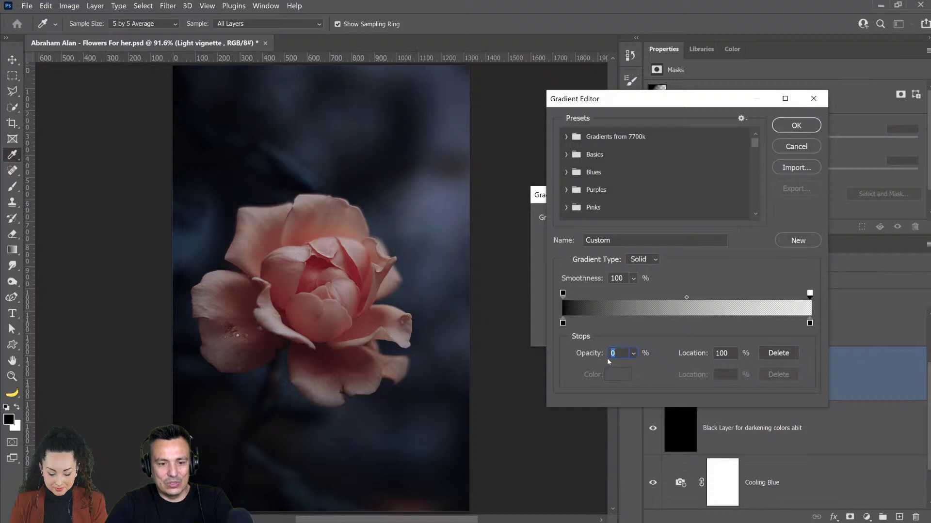
left_click(814, 151)
key("z")
left_click(699, 243)
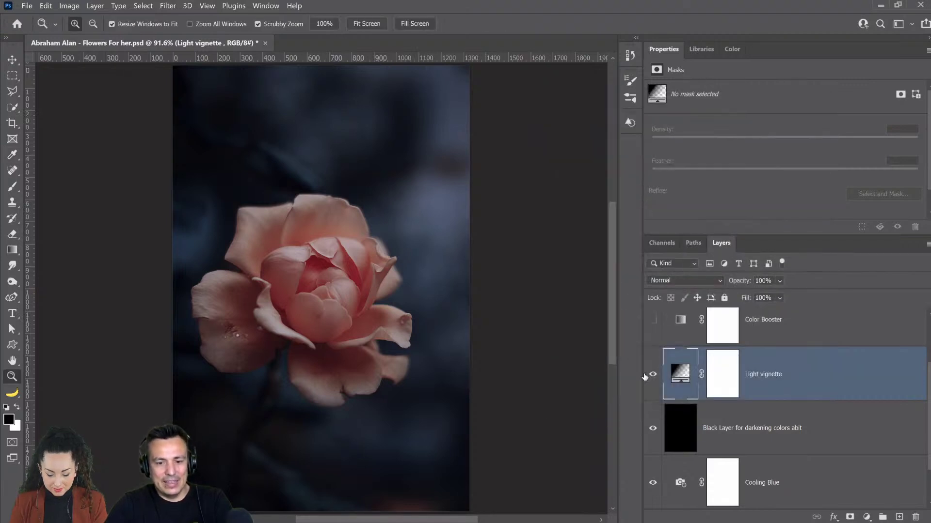
Compare the image with and without the Light vignette layer, leaving it visible.
left_click(650, 376)
left_click(650, 377)
left_click(650, 378)
left_click(650, 379)
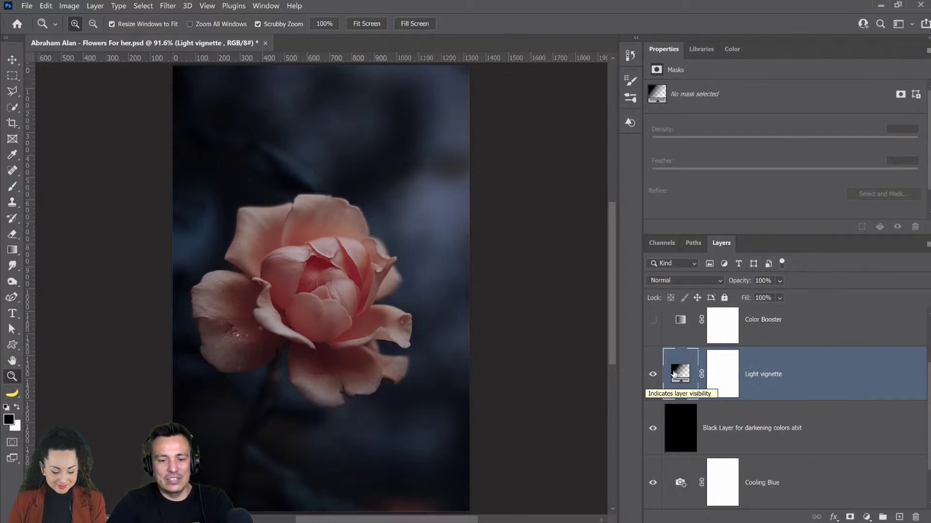
Try repositioning the Light vignette's radial gradient over the flower and toward the image's upper right corner, and discard the change.
double_click(678, 379)
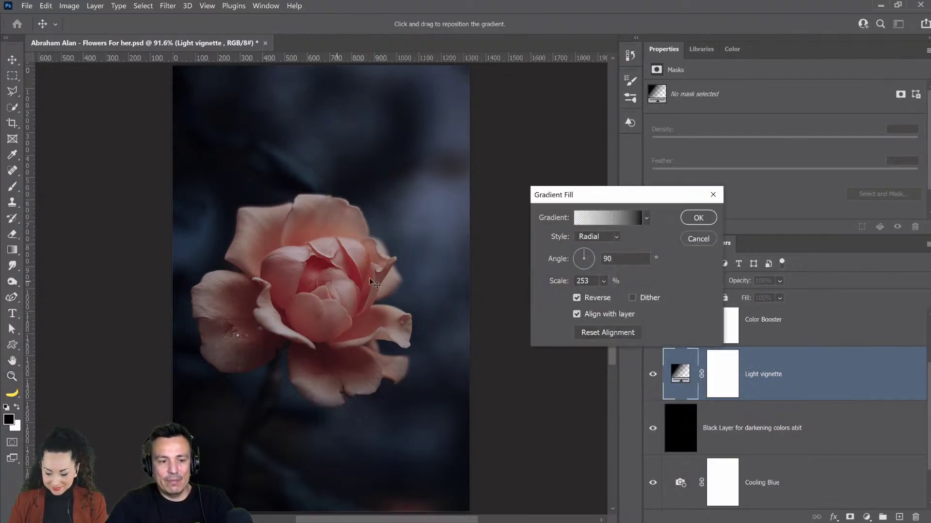
left_click_drag(374, 283, 327, 296)
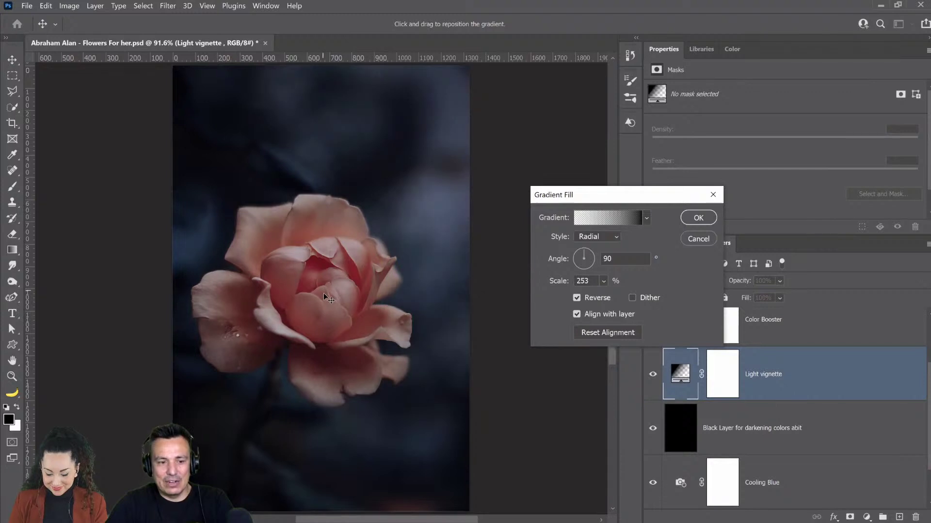
left_click_drag(326, 251, 427, 100)
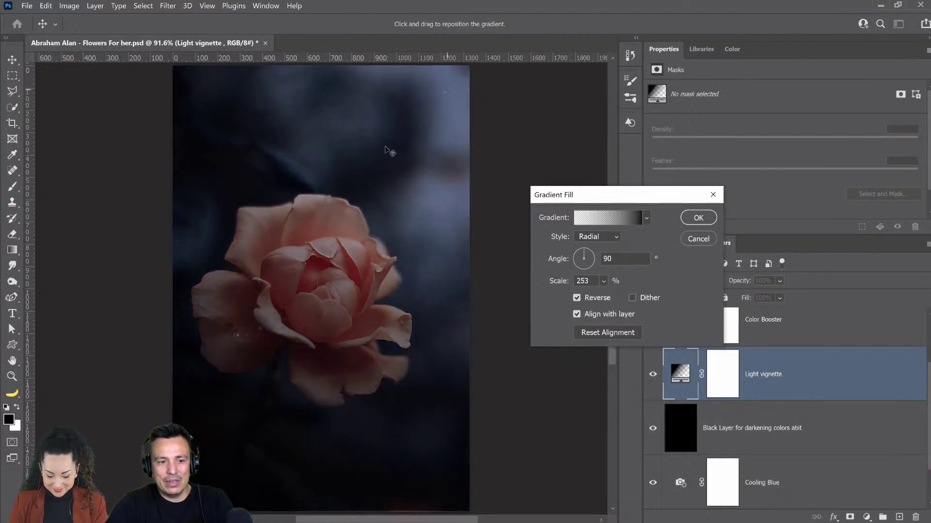
left_click_drag(391, 149, 339, 294)
left_click(697, 239)
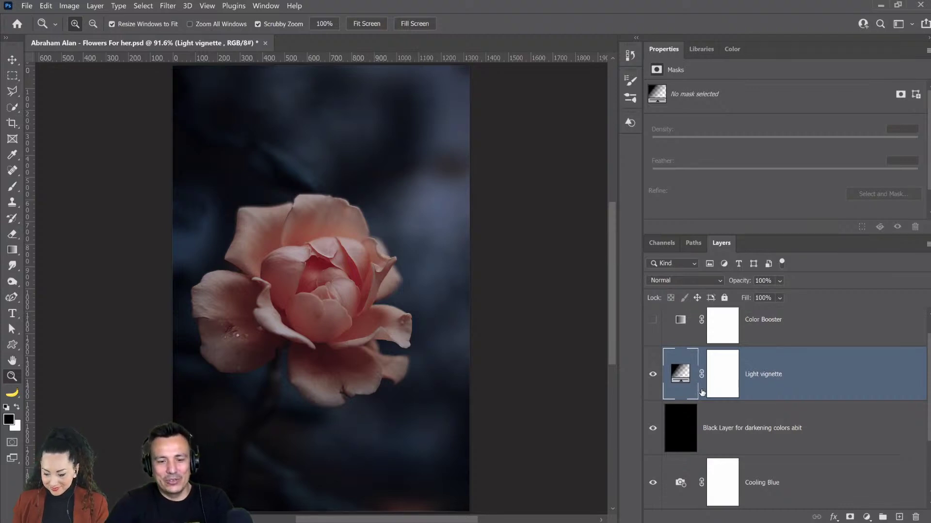
Select the Color Booster gradient map, compare the image with and without it, and leave it visible.
scroll(746, 418, "up", 2)
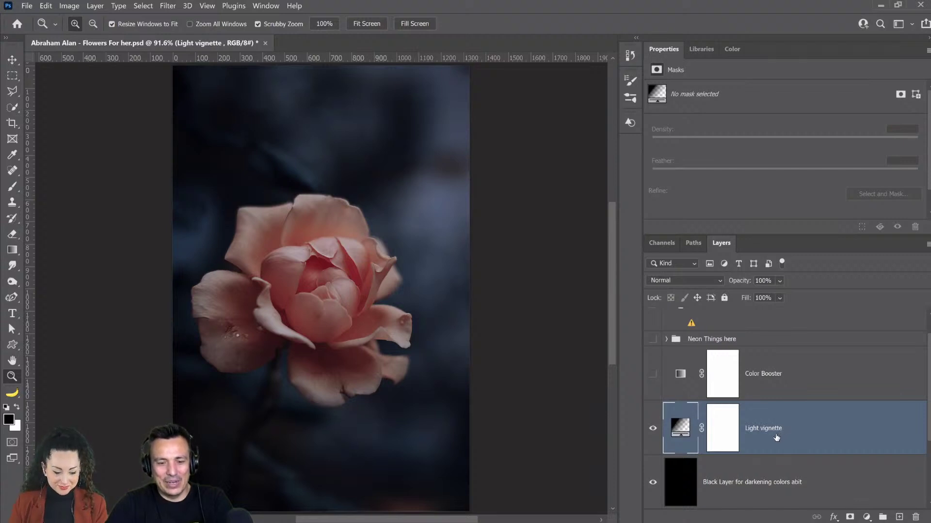
left_click(775, 386)
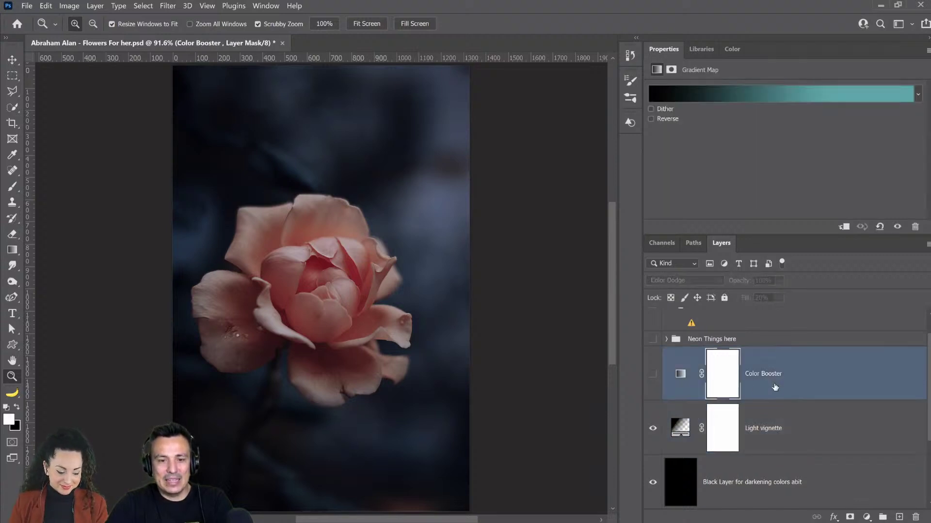
left_click(652, 375)
left_click(652, 378)
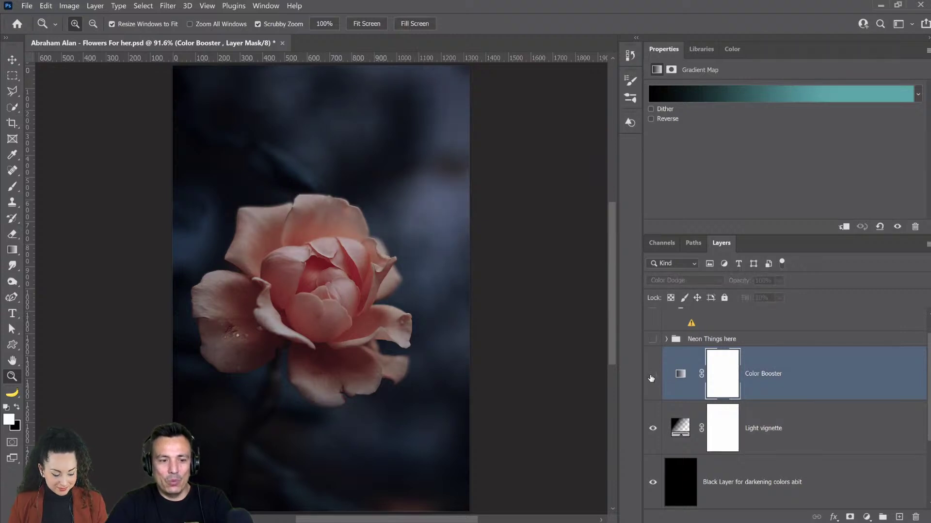
left_click(652, 374)
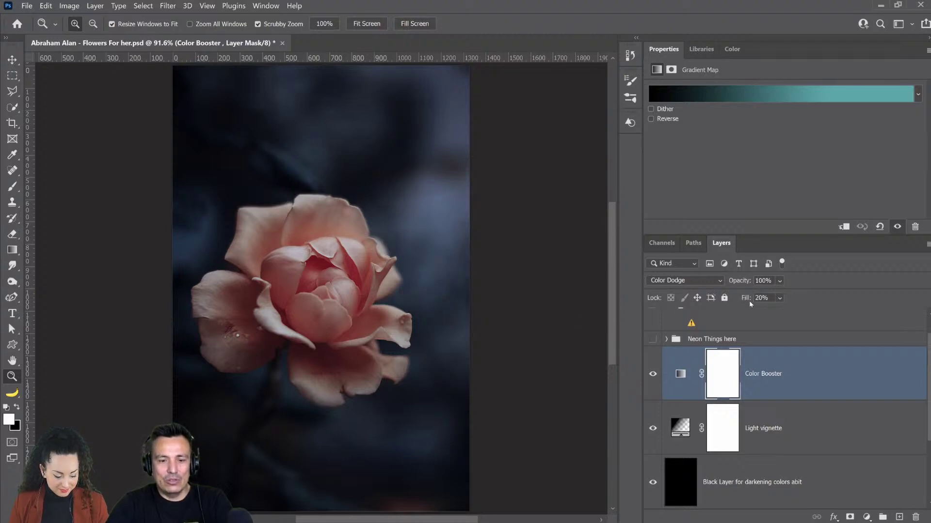
Set the Color Booster's fill to 47%, keeping Color Dodge blending, and compare the image with and without it.
left_click_drag(749, 304, 820, 303)
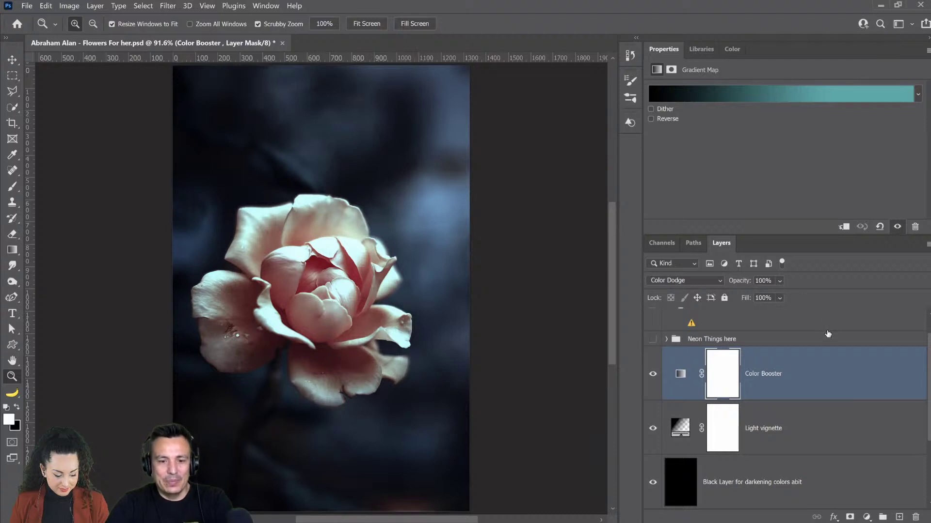
mouse_move(751, 284)
left_mouse_down()
mouse_move(734, 286)
mouse_move(767, 290)
mouse_move(731, 298)
mouse_move(743, 304)
left_mouse_up()
left_click(720, 281)
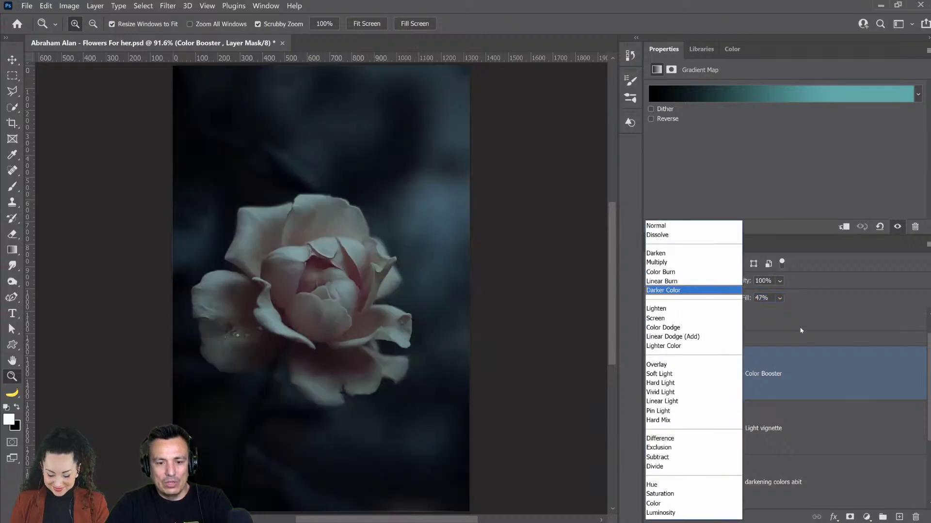
left_click(802, 333)
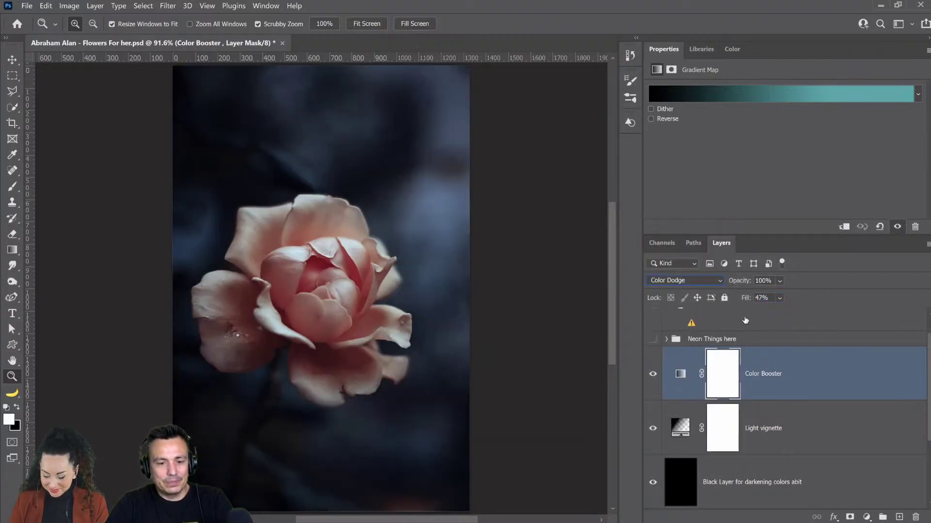
left_click(653, 374)
left_click(653, 375)
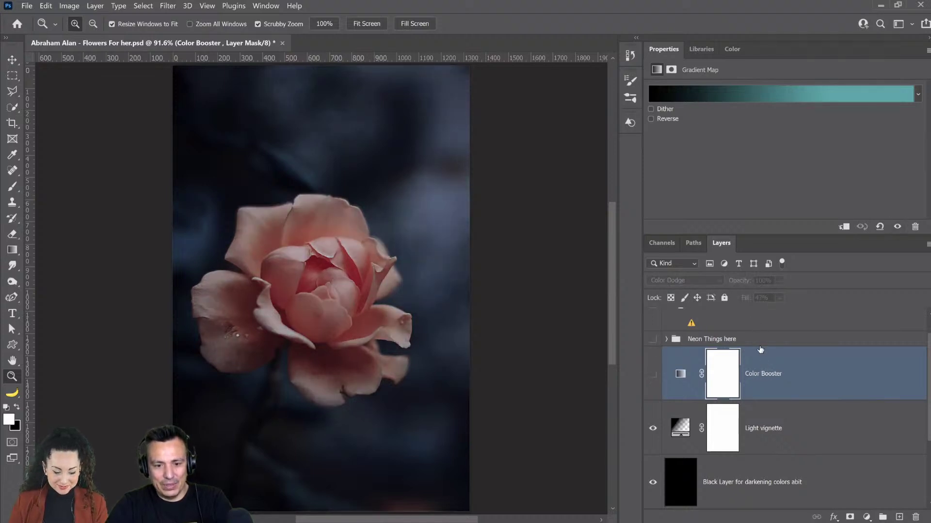
Make the Neon Things here group visible and expand it together with its Txt And Lines subgroup.
left_click(759, 339)
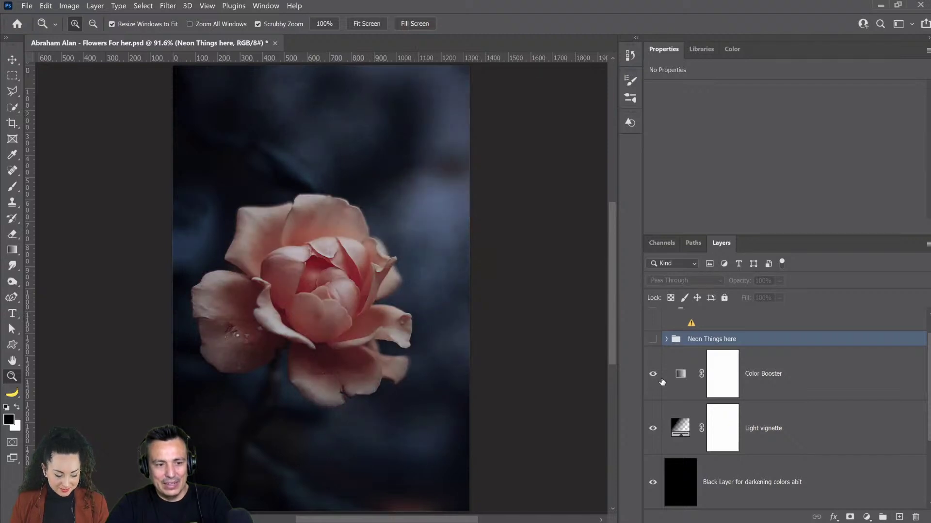
left_click(653, 339)
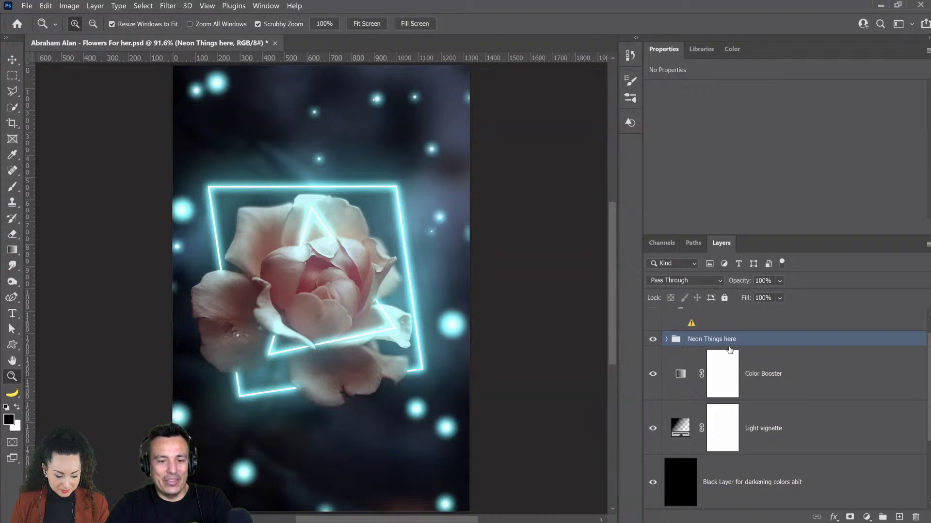
left_click(667, 340)
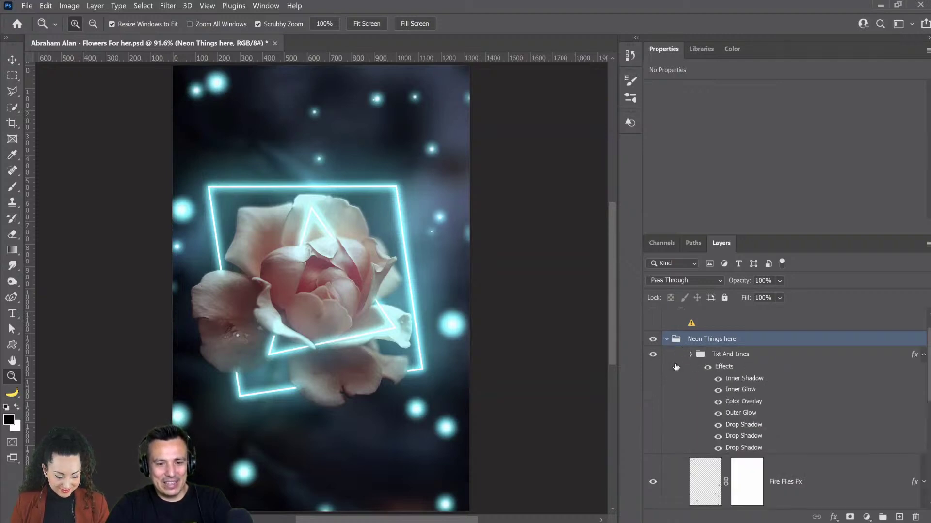
left_click(690, 355)
scroll(675, 384, "down", 3)
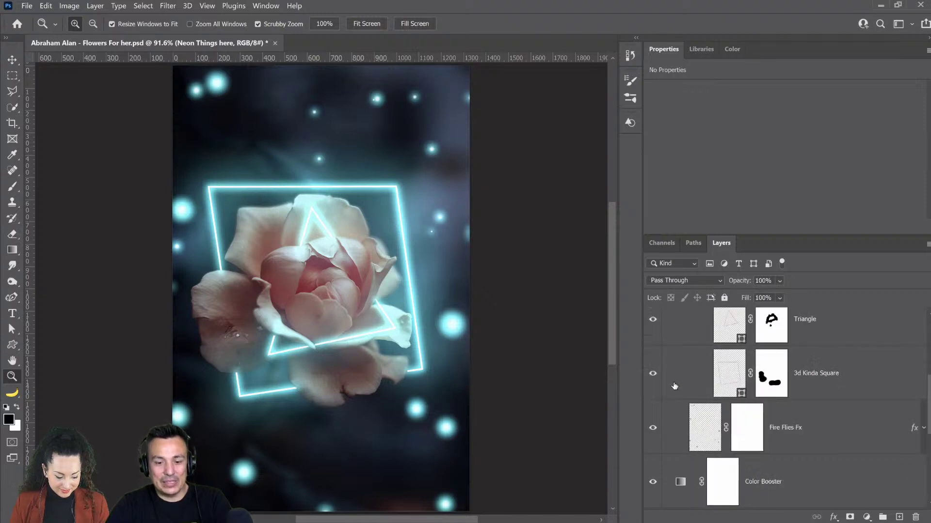
Examine the masked Triangle and 3d Kinda Square shape layers and the effects applied to the Txt And Lines group.
scroll(676, 386, "up", 1)
left_click(733, 386)
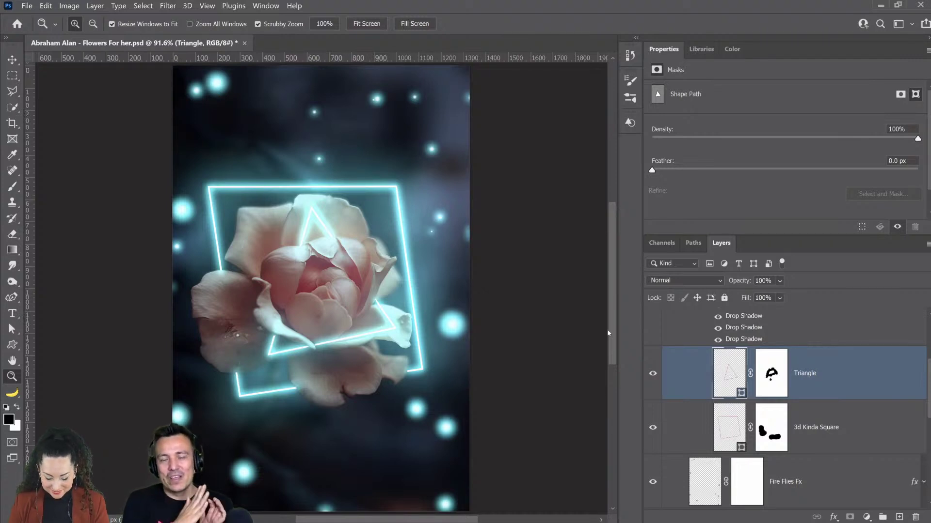
scroll(768, 403, "up", 2)
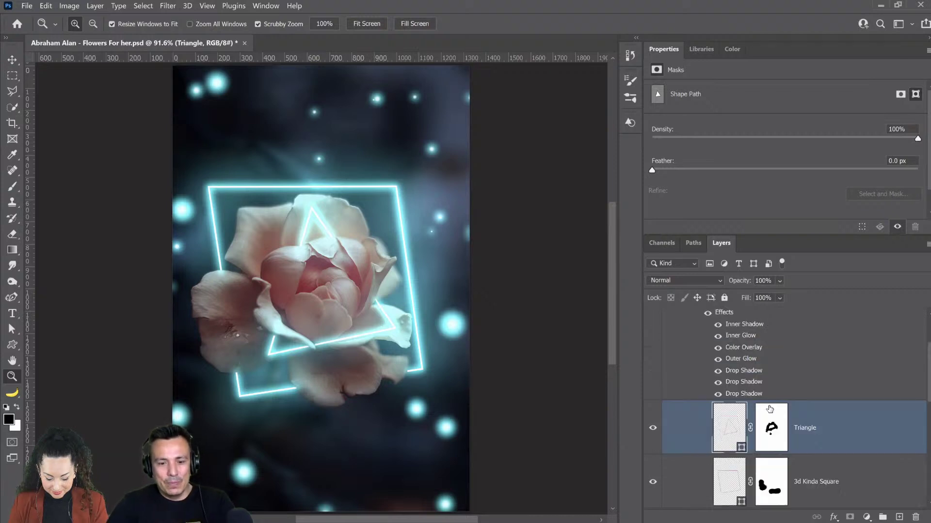
scroll(744, 436, "down", 4)
left_click(733, 381)
scroll(733, 386, "up", 2)
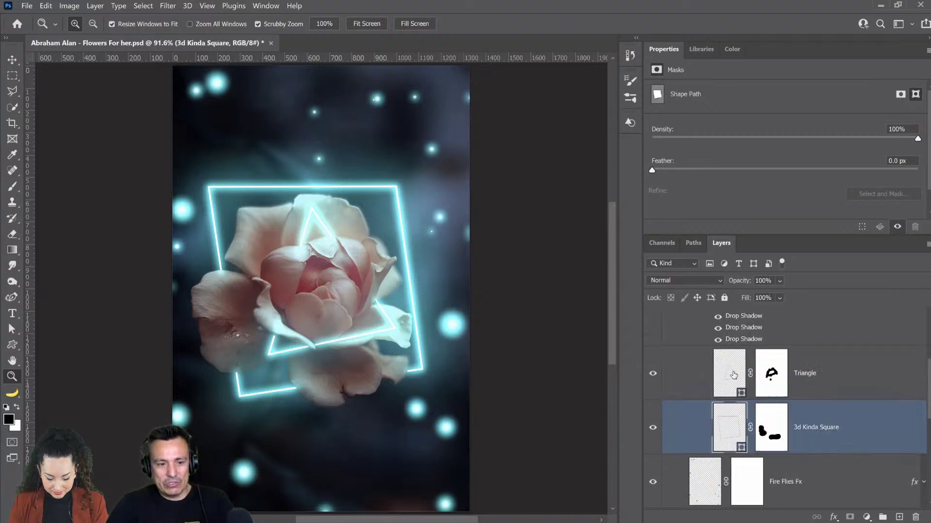
left_click(733, 387)
scroll(735, 395, "up", 4)
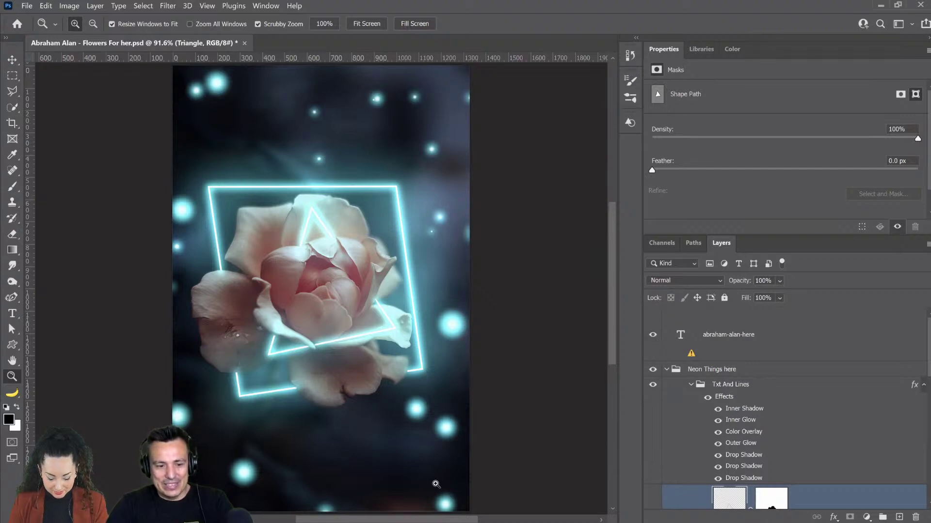
Try to edit the dark signature text near the lower edge of the artwork, without replacing its missing font.
left_click_drag(435, 491, 289, 395)
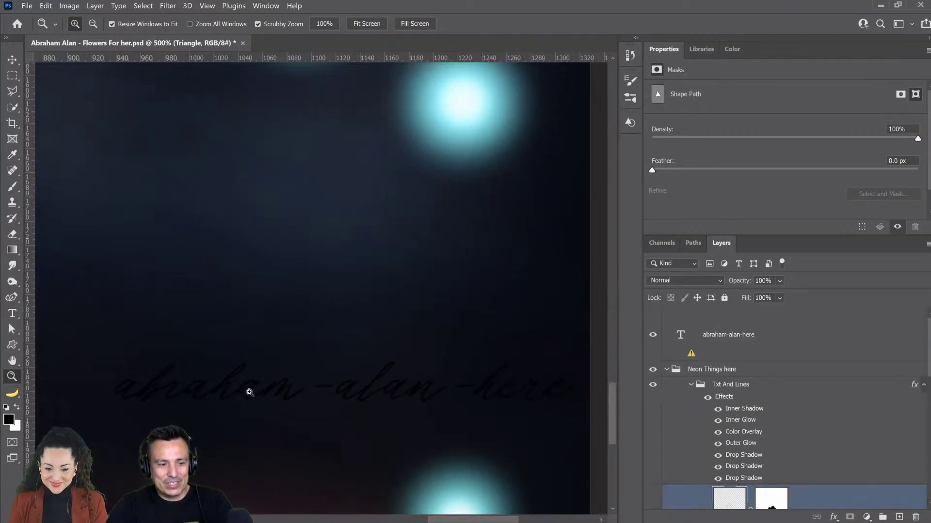
left_click(683, 341)
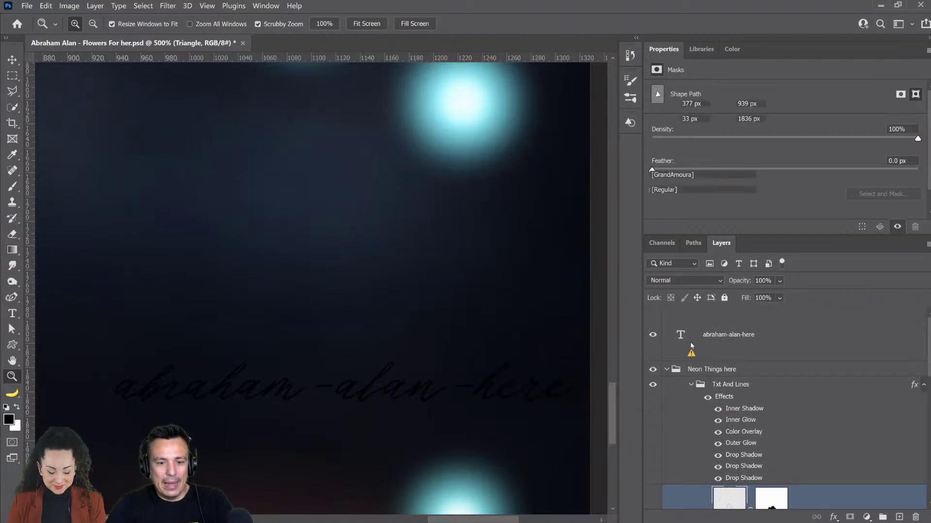
double_click(683, 340)
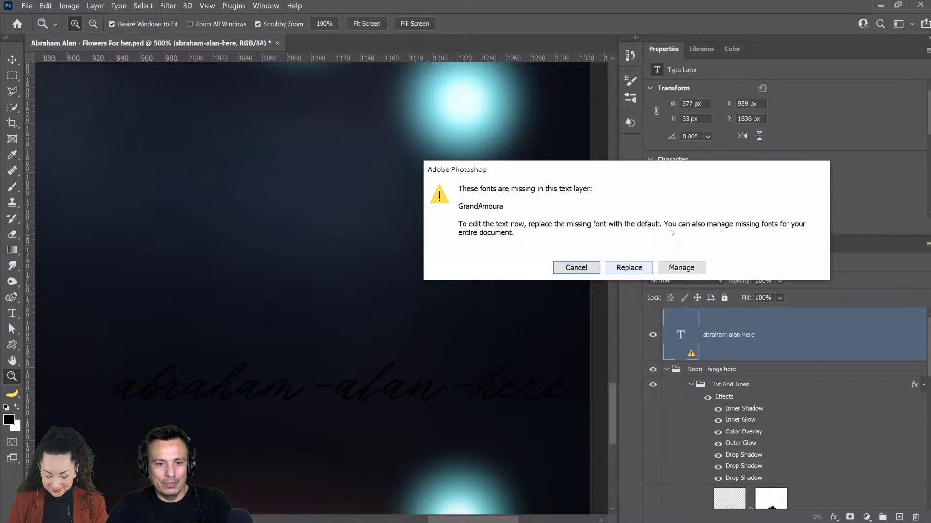
left_click(576, 267)
Try to change the signature text's character color, again leaving the missing font unreplaced.
scroll(827, 202, "down", 1)
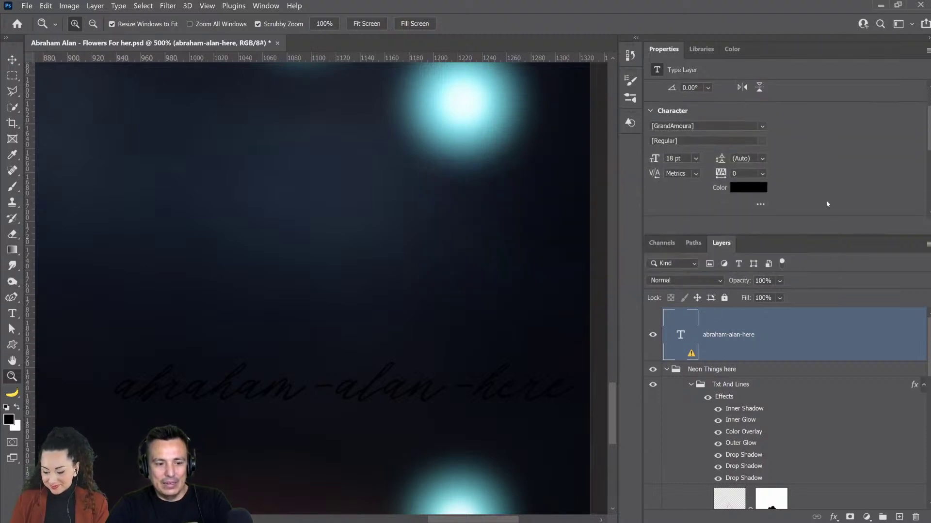
left_click(734, 188)
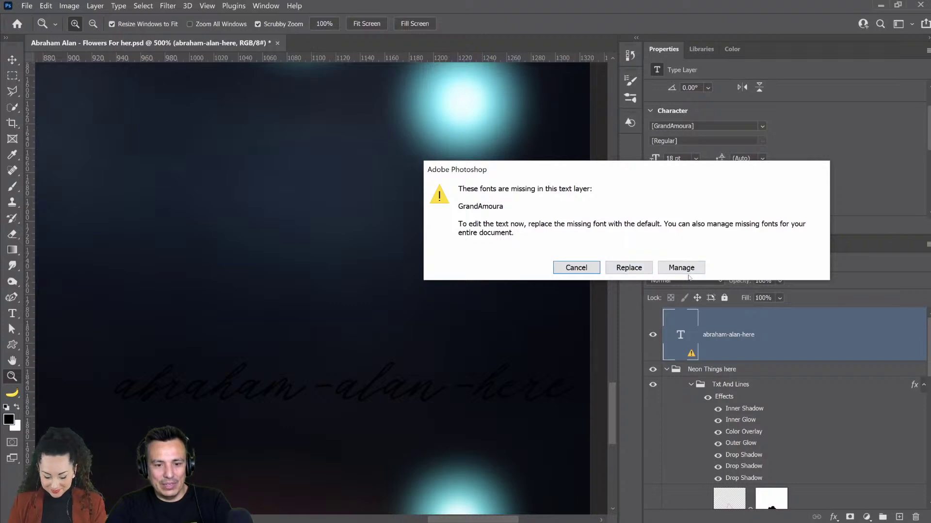
left_click(585, 270)
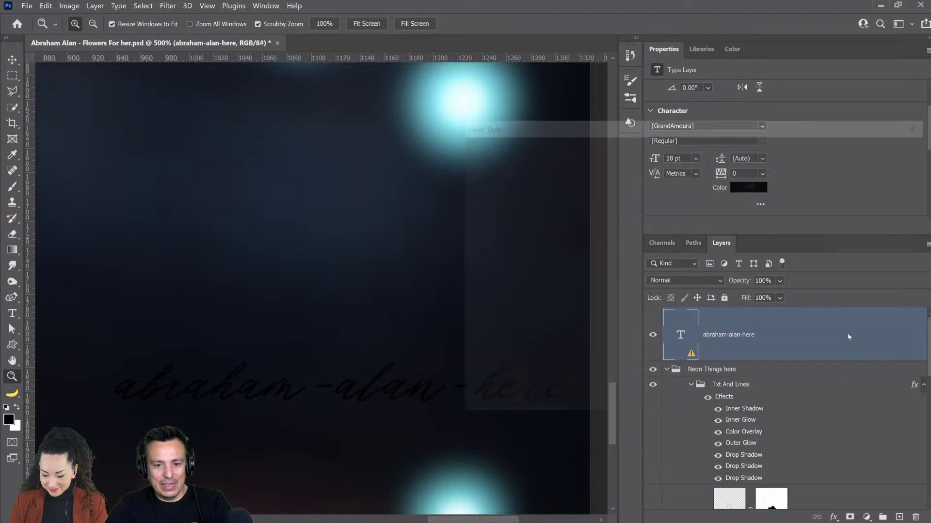
Add a Color Overlay effect to the signature text layer, sampling the neon glow's hue and darkening it to 344d4f.
double_click(847, 335)
left_click(491, 293)
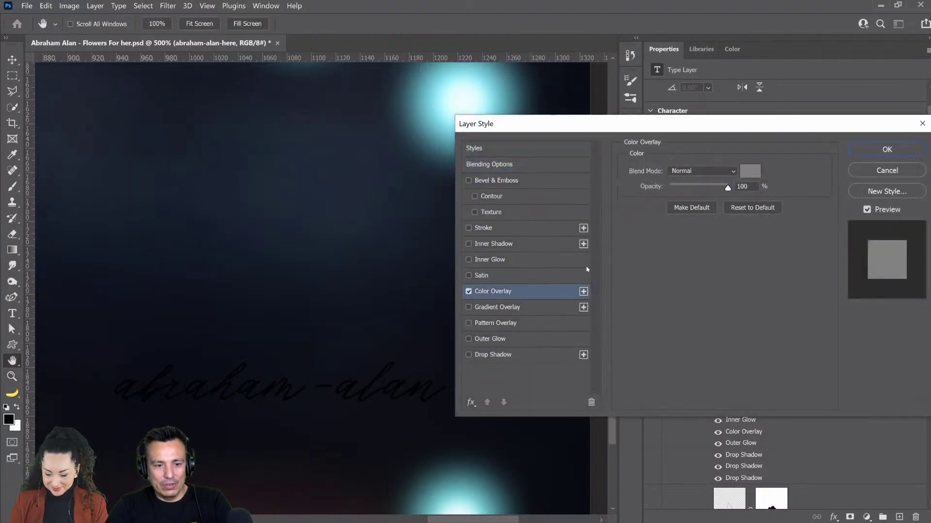
left_click(750, 171)
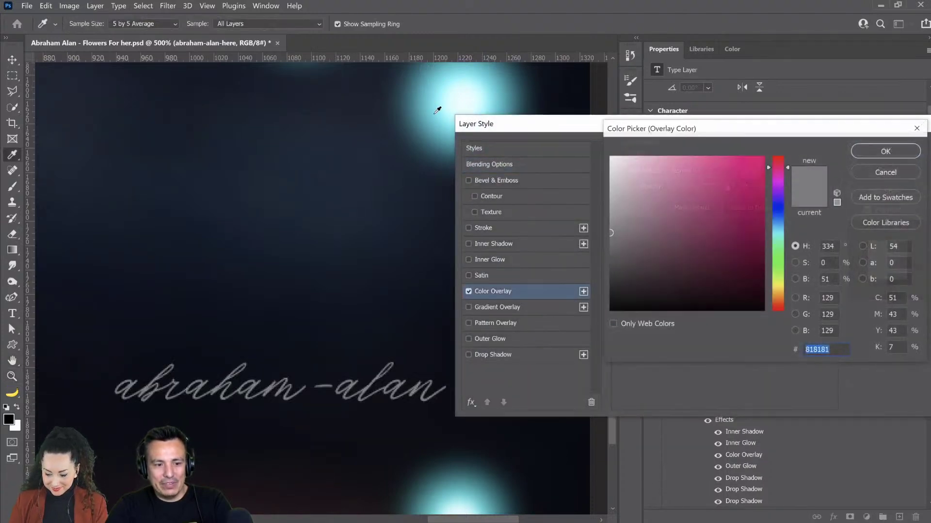
left_click(430, 102)
left_click(654, 173)
left_click(672, 249)
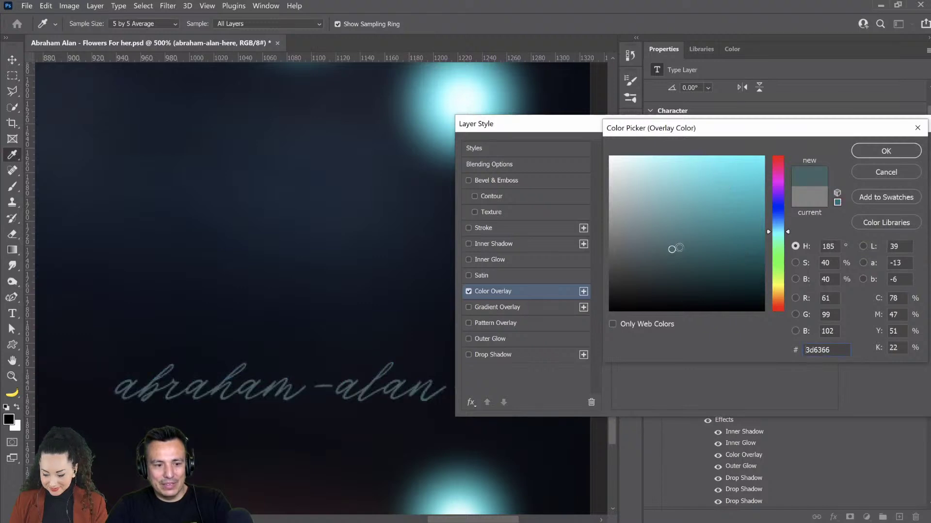
left_click(661, 263)
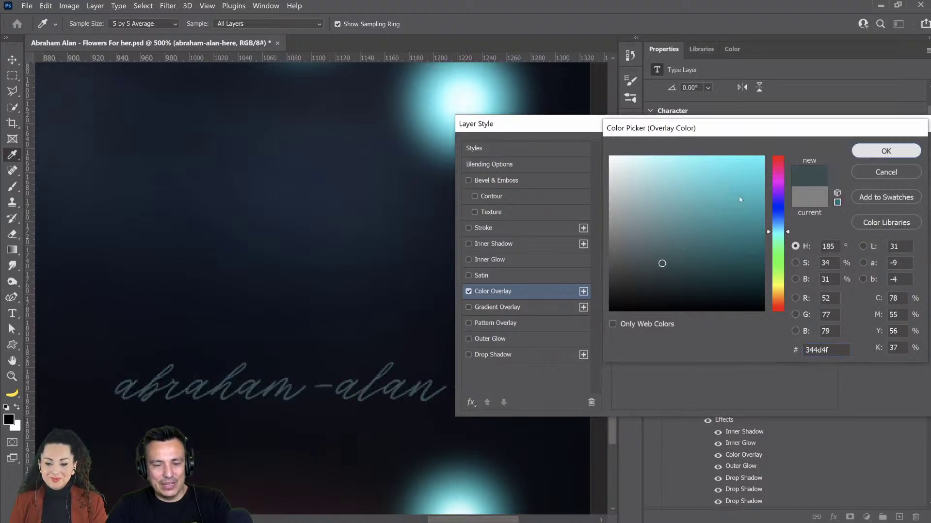
left_click(853, 152)
key("Return")
double_click(12, 360)
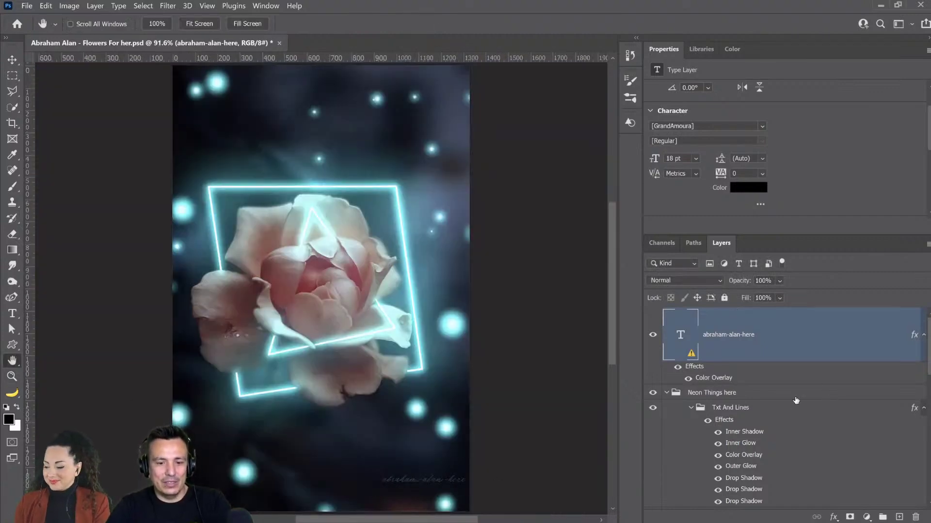
Darken the signature layer's Color Overlay to 1c2425.
double_click(720, 381)
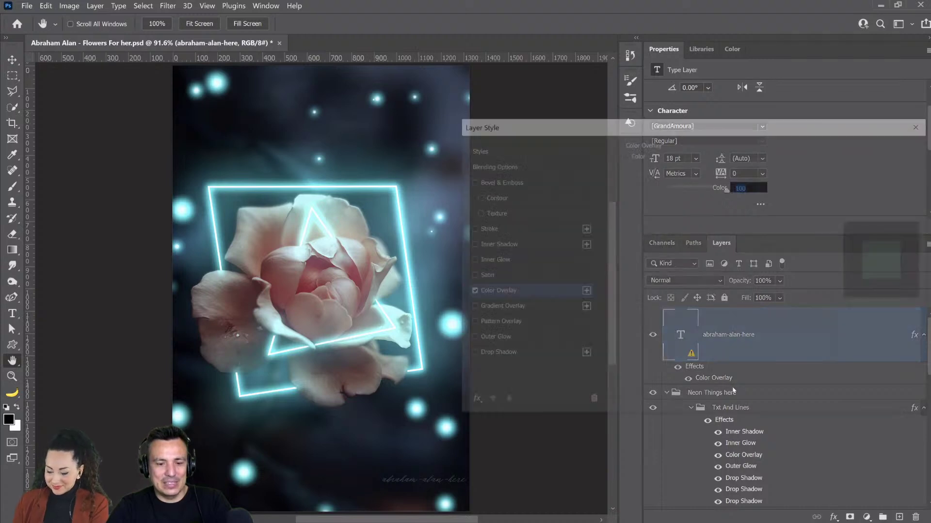
left_click(752, 173)
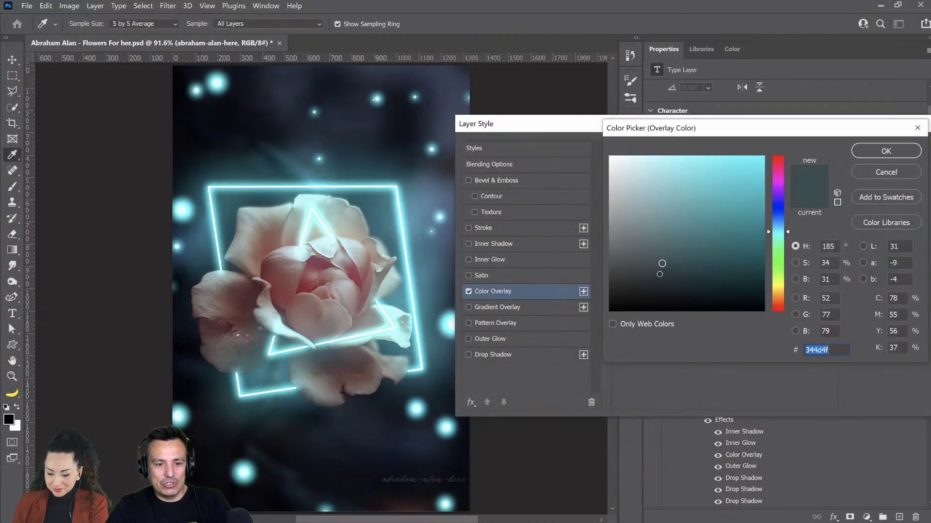
left_click(649, 285)
left_click_drag(649, 285, 648, 289)
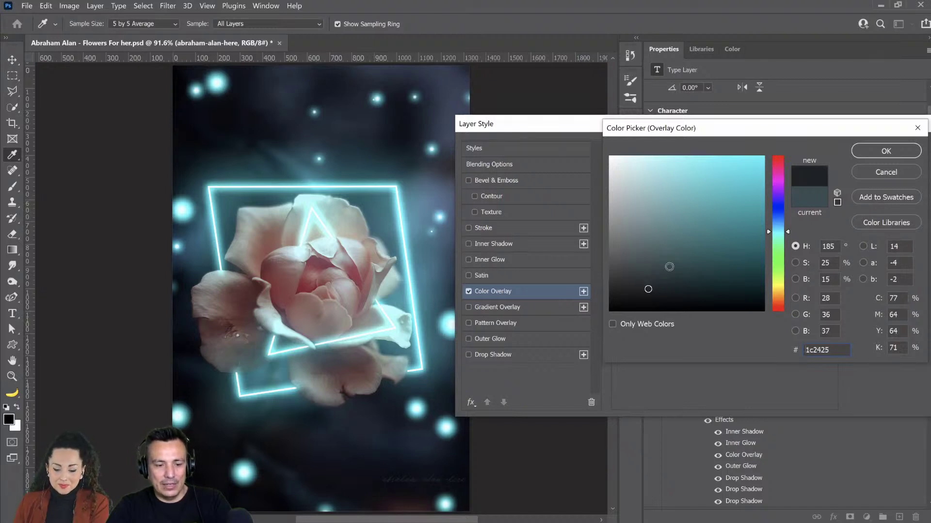
left_click(885, 156)
left_click(885, 151)
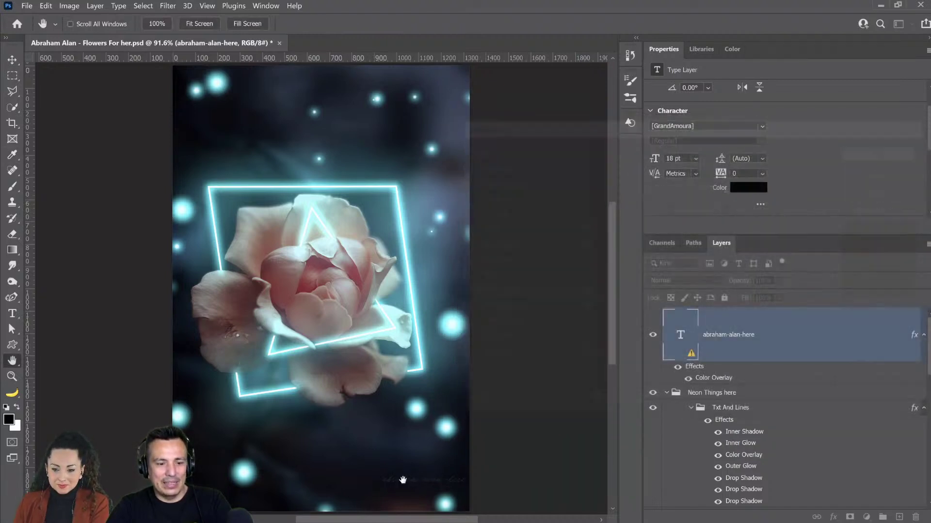
Inspect the darkened signature up close, return to the whole artwork and collapse the signature layer's effects list.
key("z")
left_click_drag(419, 491, 451, 443)
right_click(451, 443)
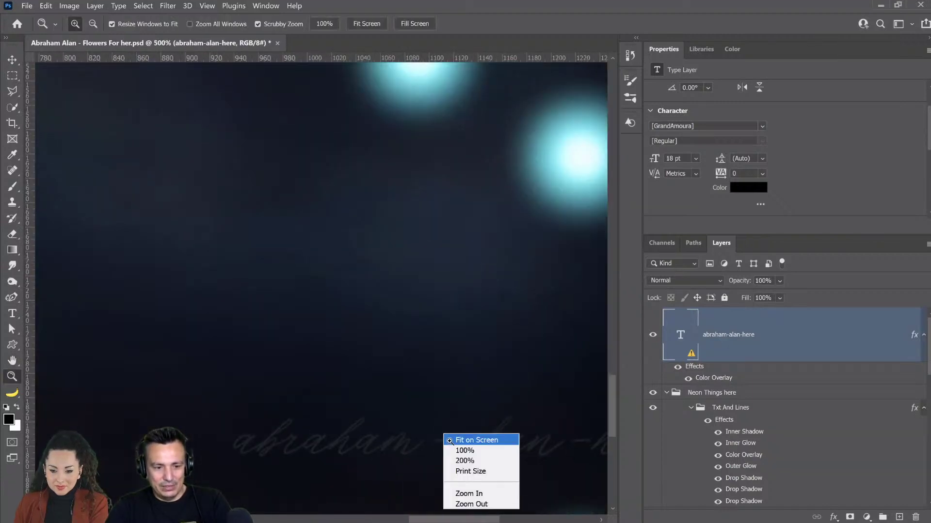
left_click(450, 441)
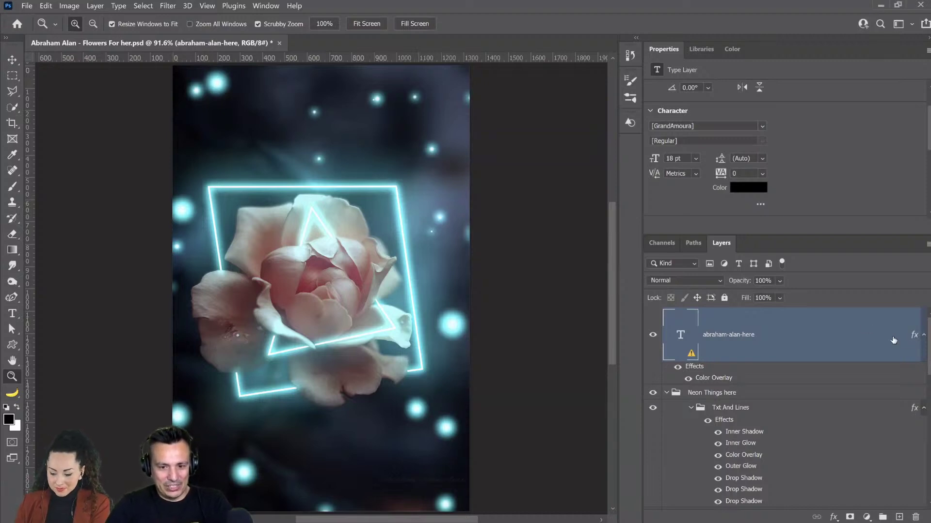
left_click(924, 335)
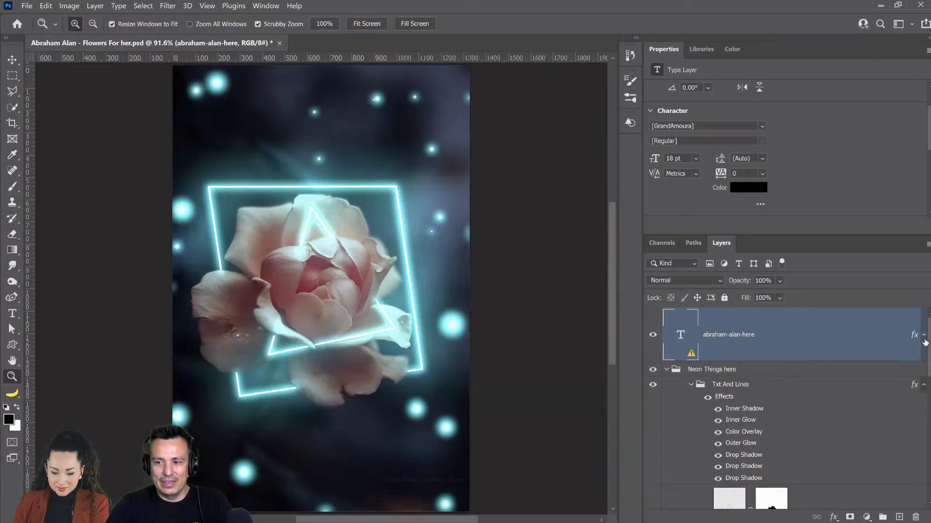
left_click(924, 335)
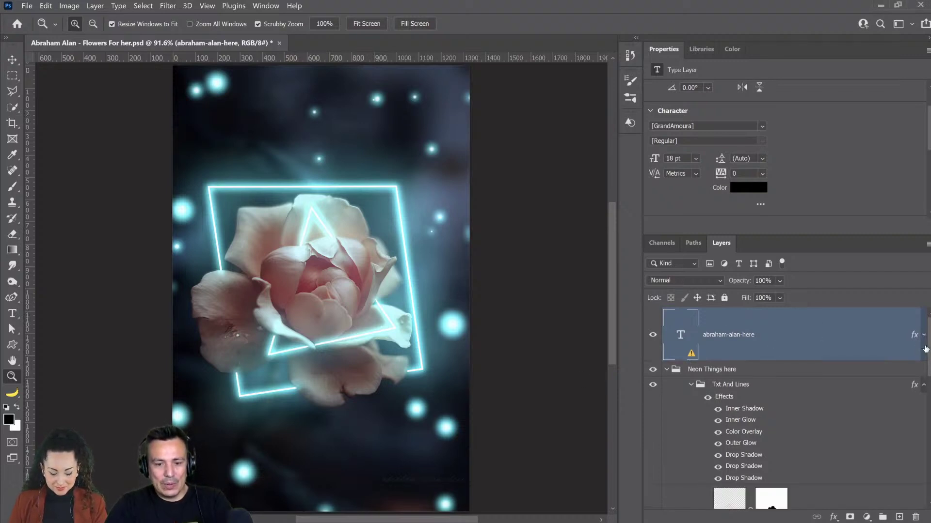
Examine the Color Booster gradient map and the other adjustment layers above the flower photo.
scroll(736, 374, "down", 5)
scroll(735, 374, "down", 3)
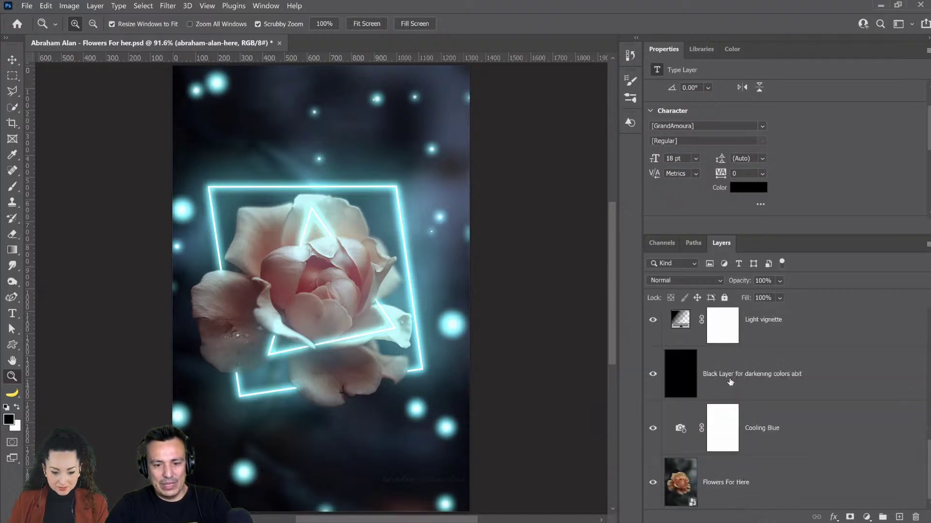
scroll(756, 437, "up", 2)
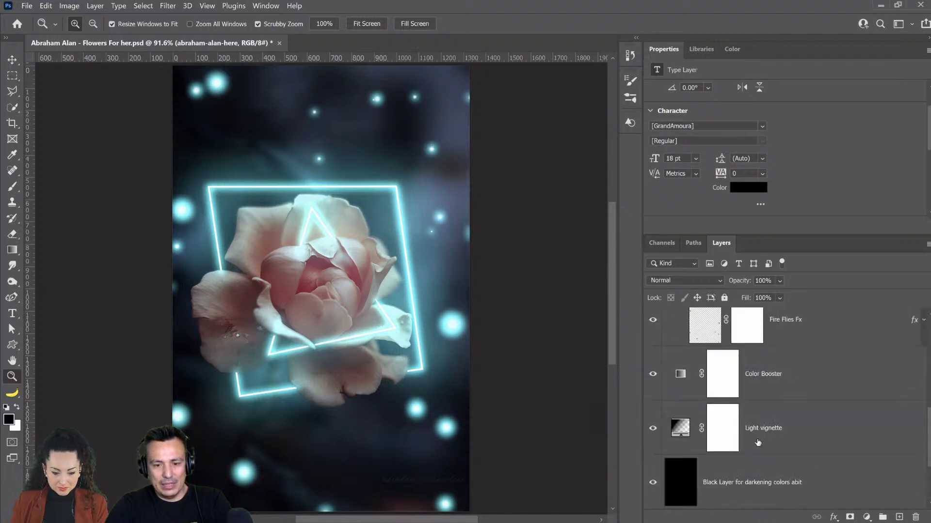
left_click(783, 378)
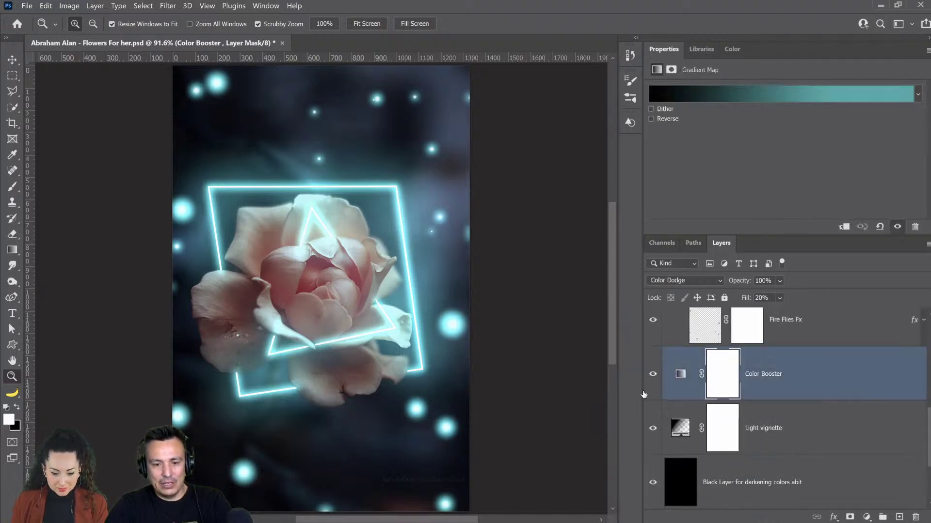
left_click(839, 444)
scroll(770, 468, "down", 2)
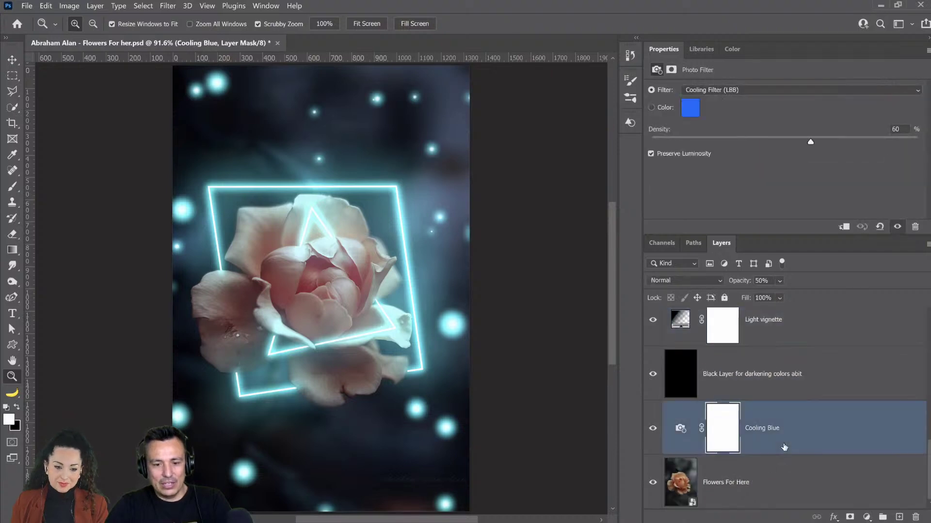
Compare the artwork with and without the Cooling Blue photo filter, and delete that adjustment layer.
left_click(788, 449)
left_click(651, 429)
left_click(652, 430)
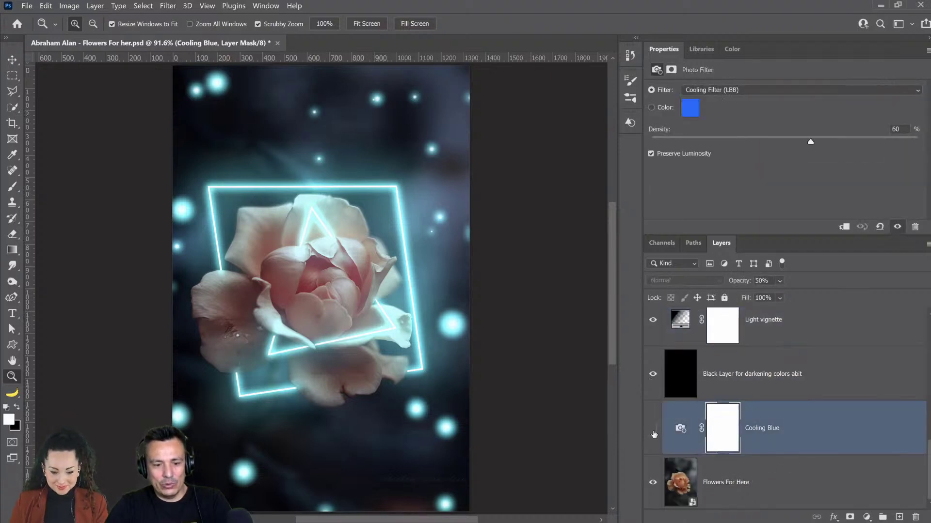
left_click(652, 429)
left_click(652, 429)
left_click_drag(695, 433, 915, 517)
Delete the Light vignette adjustment layer and collapse the Neon Things here group.
scroll(793, 383, "up", 3)
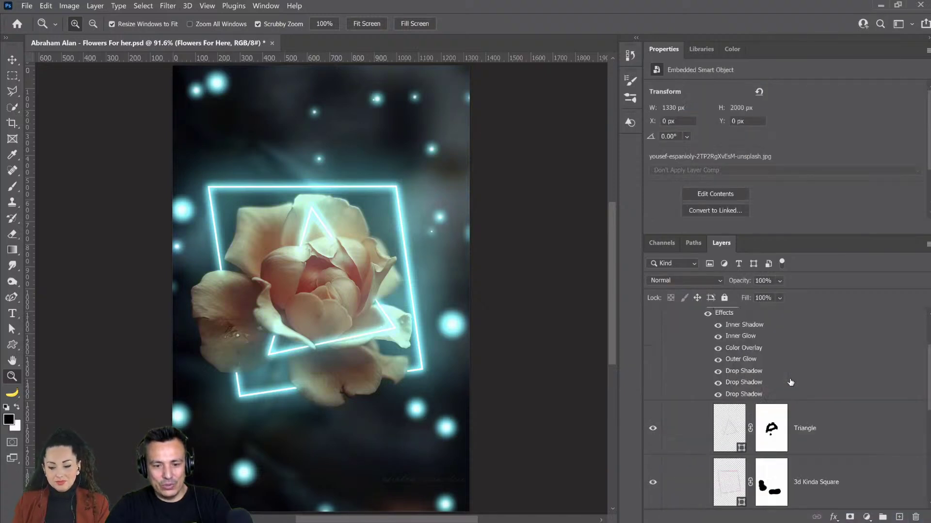
scroll(791, 388, "down", 3)
left_click_drag(792, 380, 915, 516)
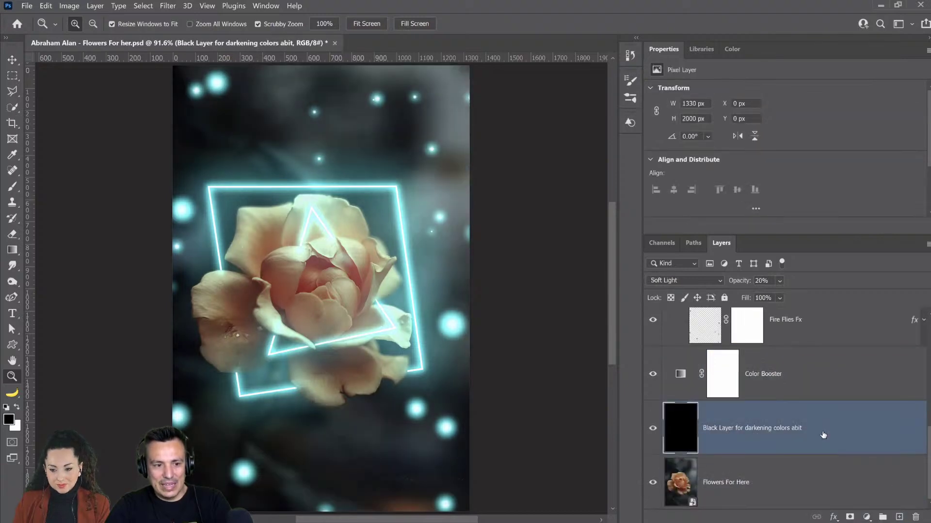
scroll(823, 435, "up", 6)
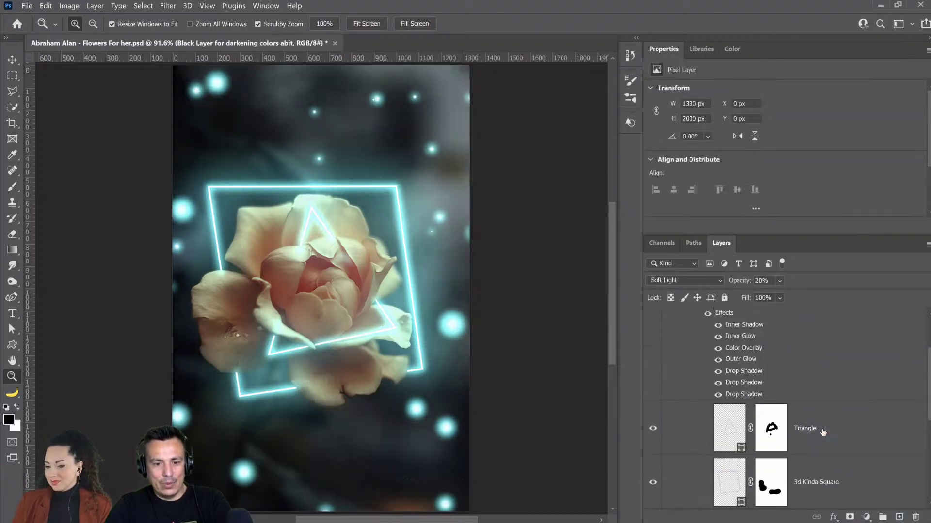
left_click(666, 369)
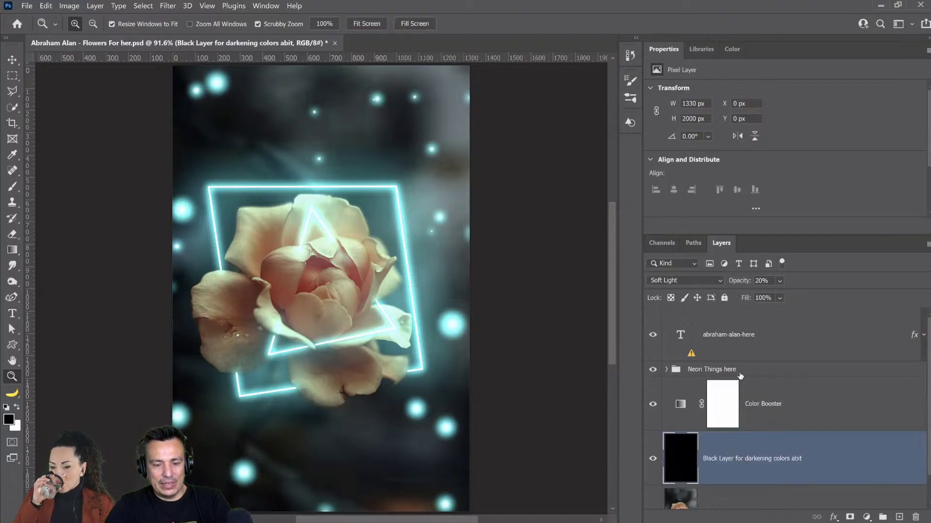
Open the Flowers For Here layer in the Camera Raw Filter at full screen with only the Basic settings expanded.
scroll(742, 400, "down", 1)
left_click(694, 485)
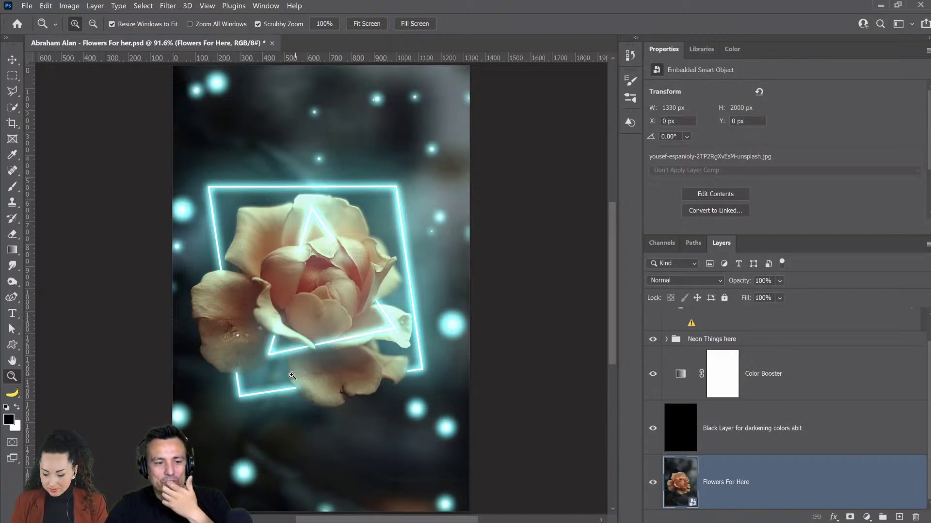
left_click(168, 6)
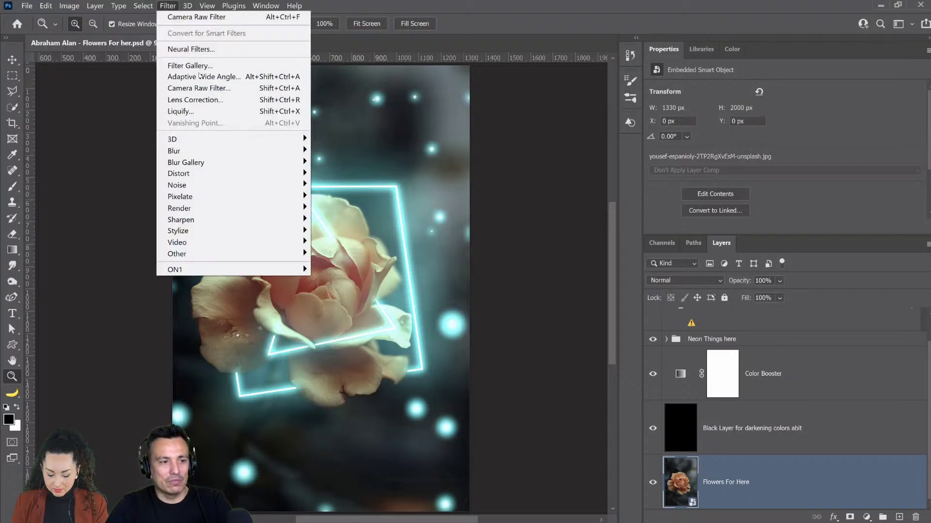
left_click(199, 87)
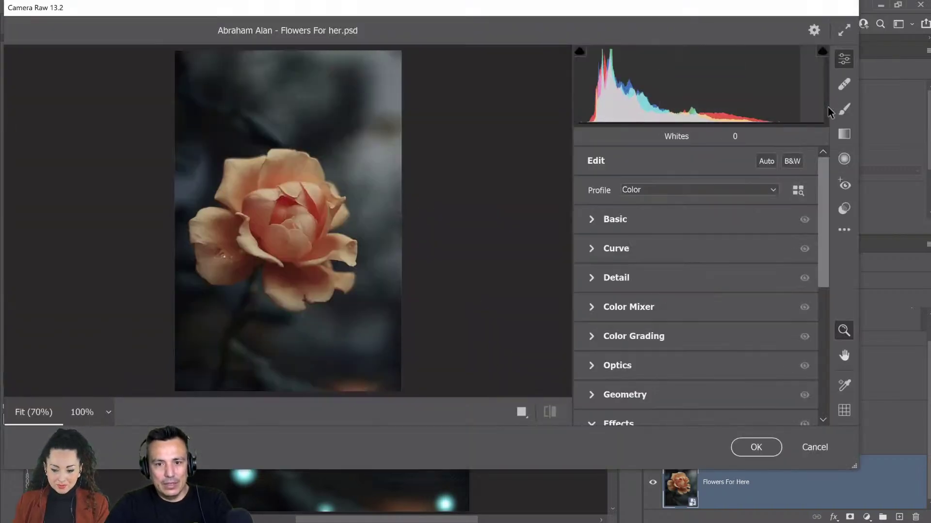
left_click(845, 31)
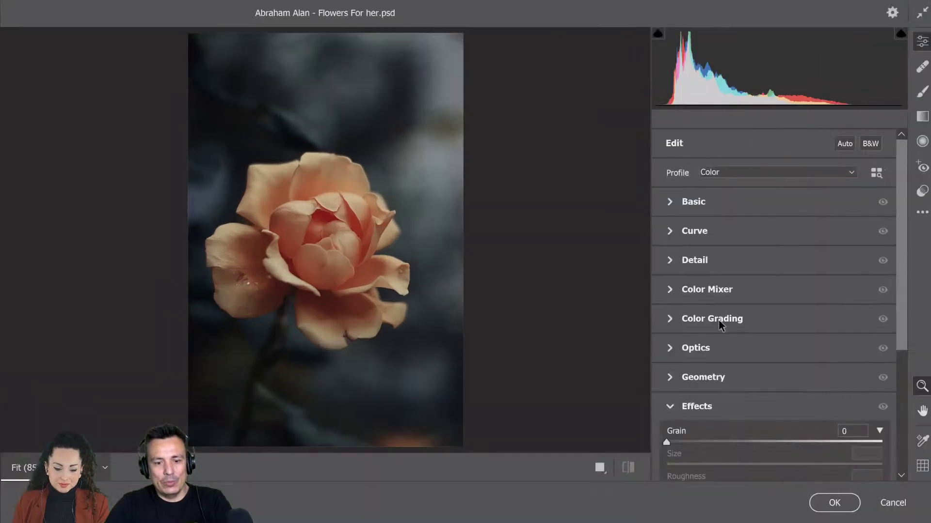
left_click(670, 408)
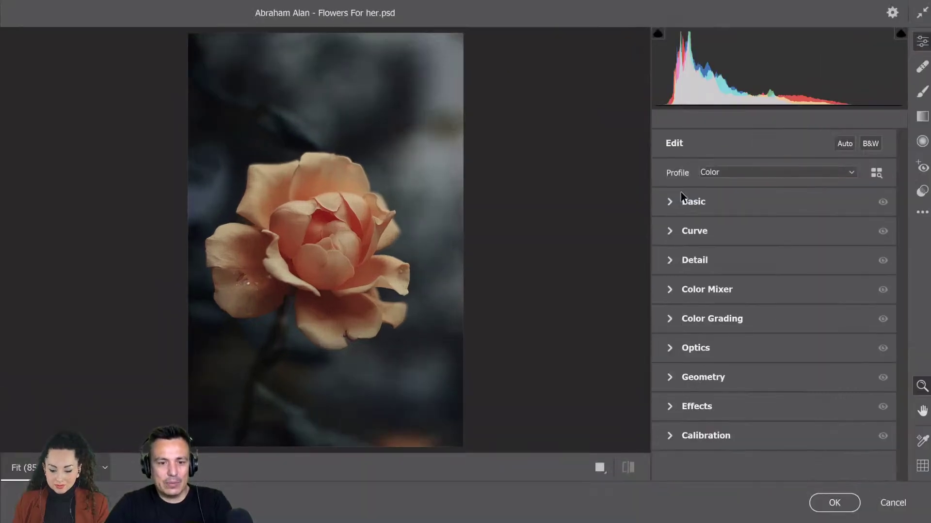
left_click(671, 203)
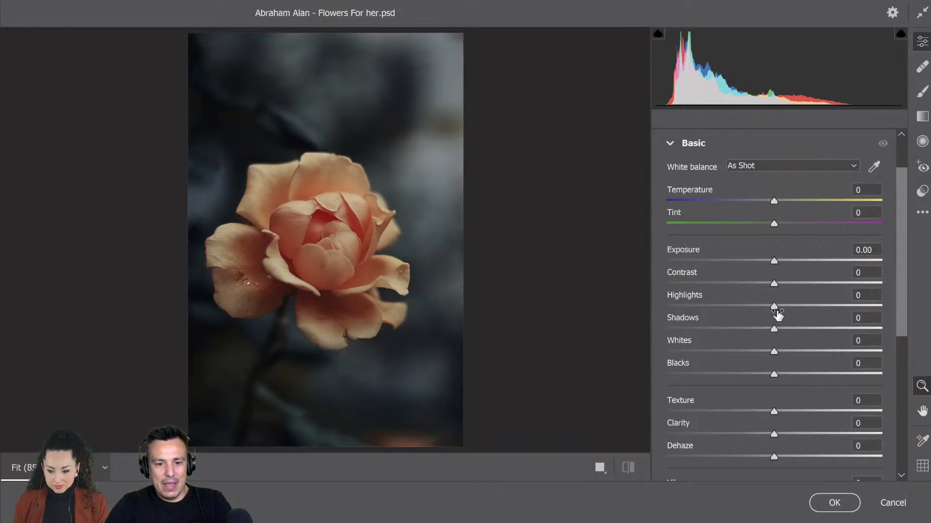
Set the flower photo's Shadows to +100 and raise its Exposure to about +0.25, applying the filter.
left_click_drag(774, 332, 882, 329)
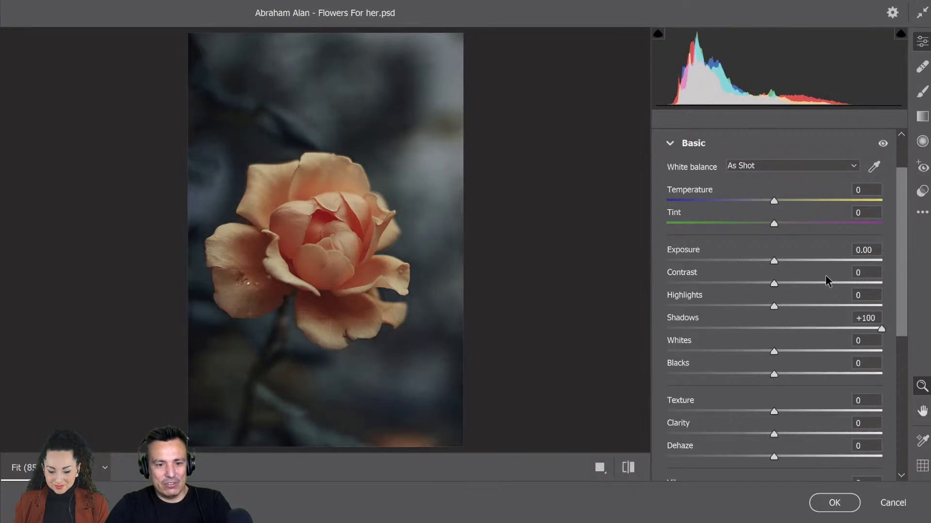
left_click_drag(774, 261, 778, 261)
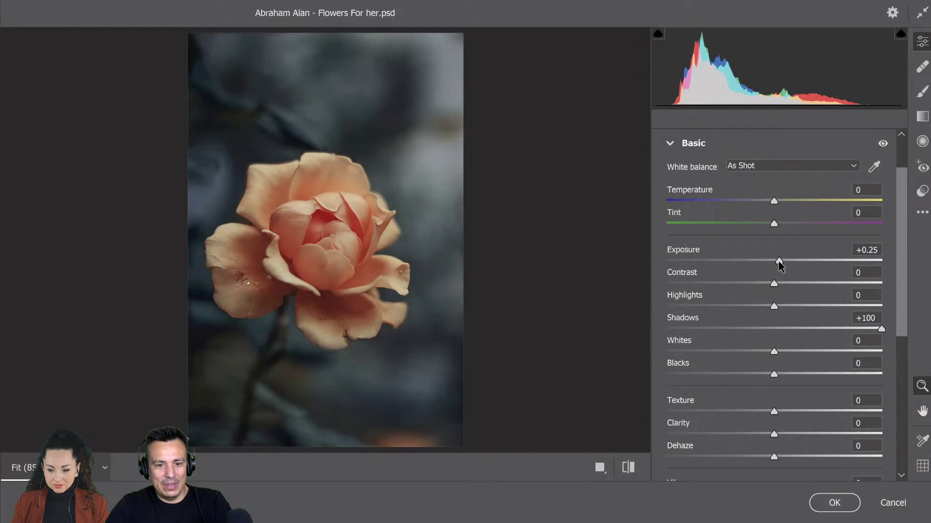
left_click(834, 502)
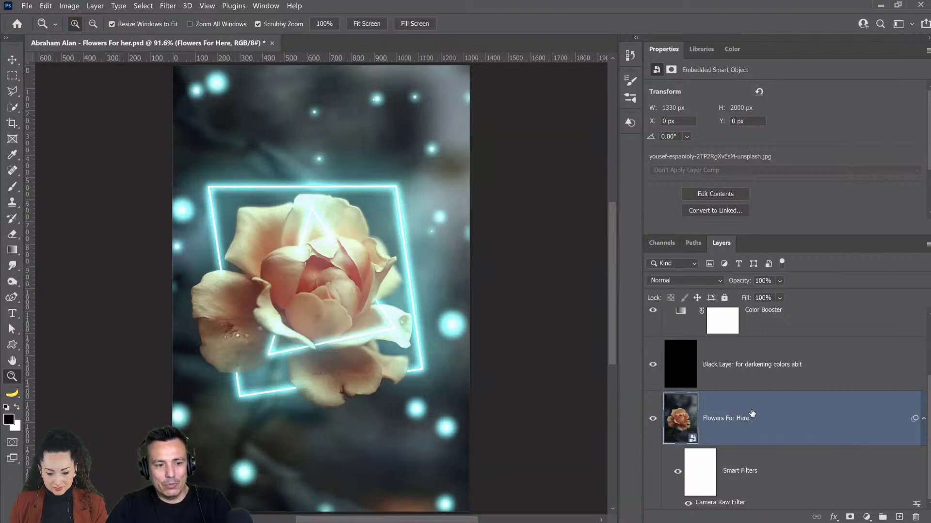
Reopen the Camera Raw smart filter on the Flowers For Here layer and slightly lower the Exposure from +0.35.
double_click(733, 503)
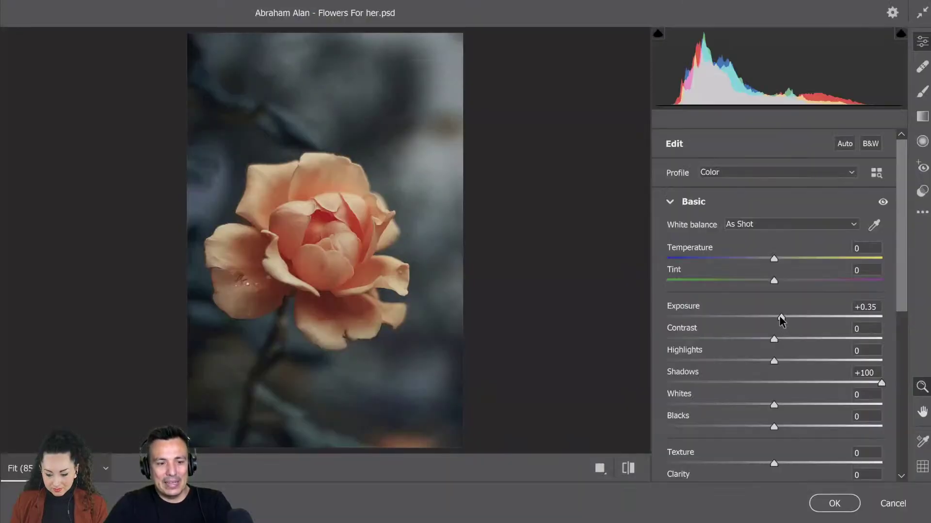
left_click_drag(781, 317, 778, 317)
left_click(832, 503)
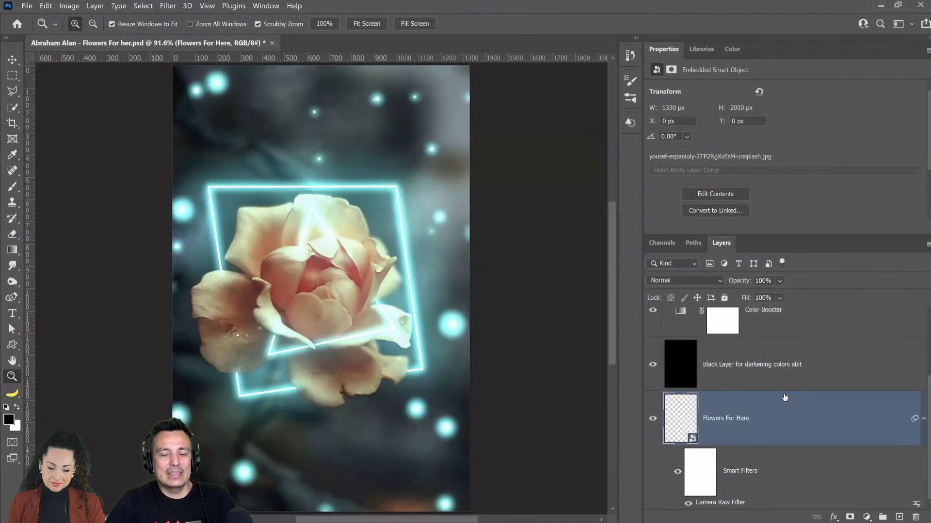
scroll(786, 407, "up", 3)
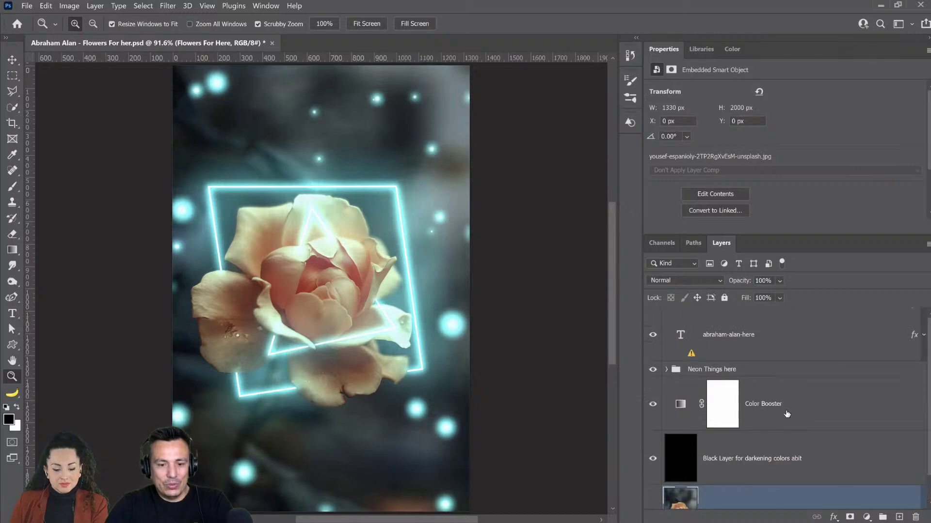
scroll(788, 417, "down", 1)
scroll(788, 417, "up", 1)
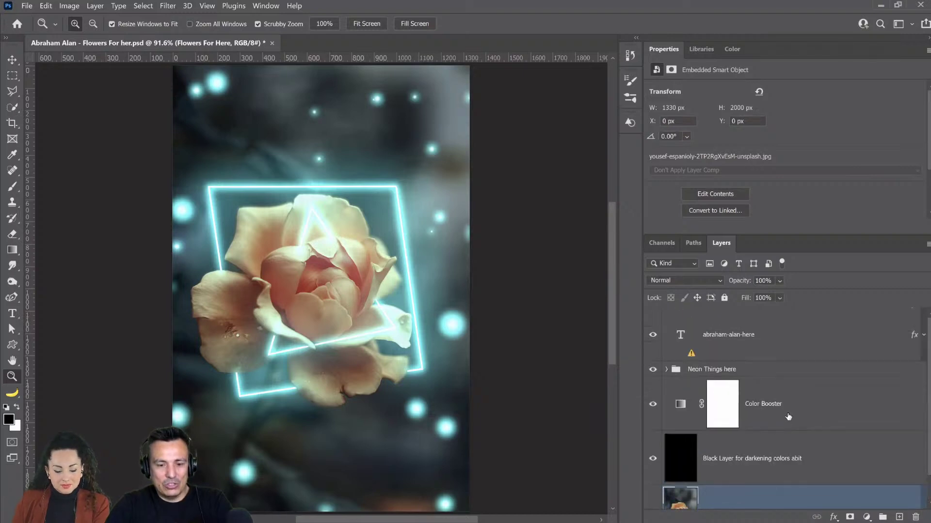
Try converting all layers into a single smart object and opening it in the Camera Raw Filter.
scroll(788, 416, "down", 1)
scroll(787, 417, "up", 1)
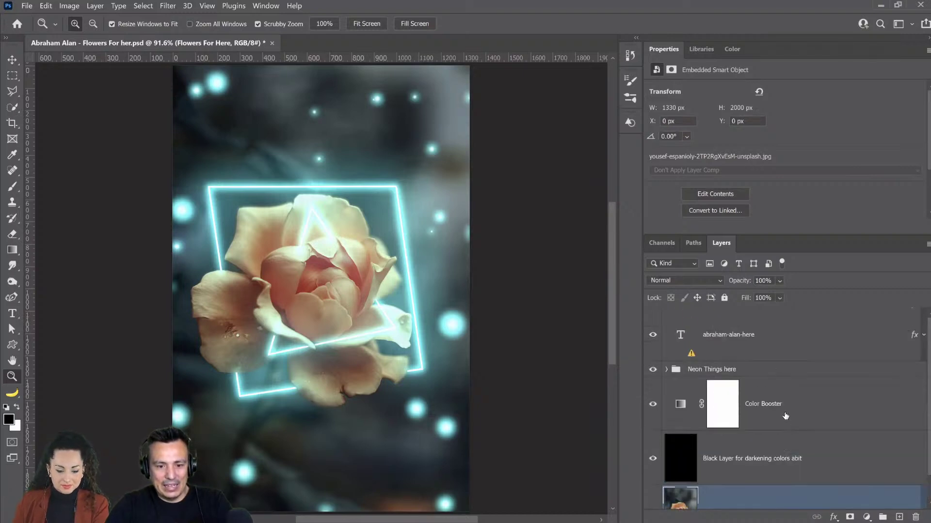
scroll(786, 417, "down", 1)
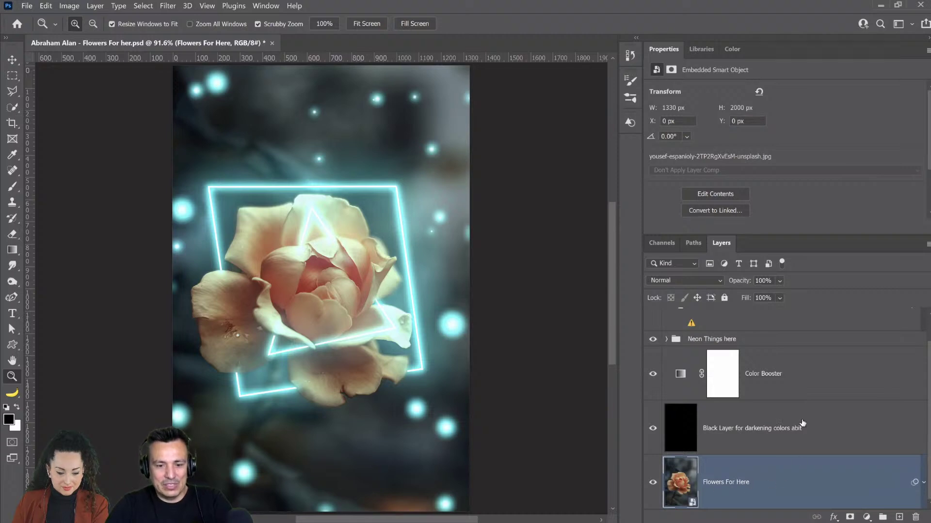
scroll(803, 424, "up", 1)
left_click(793, 360, "shift")
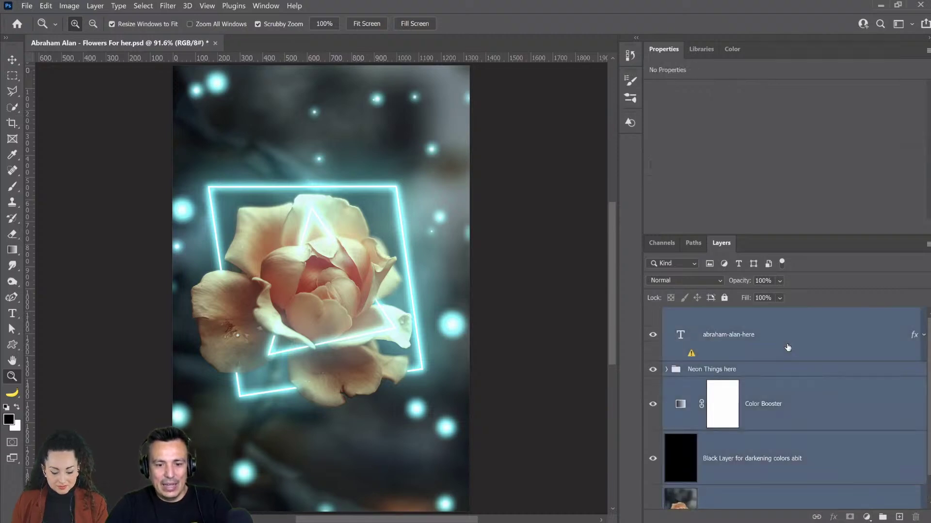
right_click(786, 342)
left_click(715, 176)
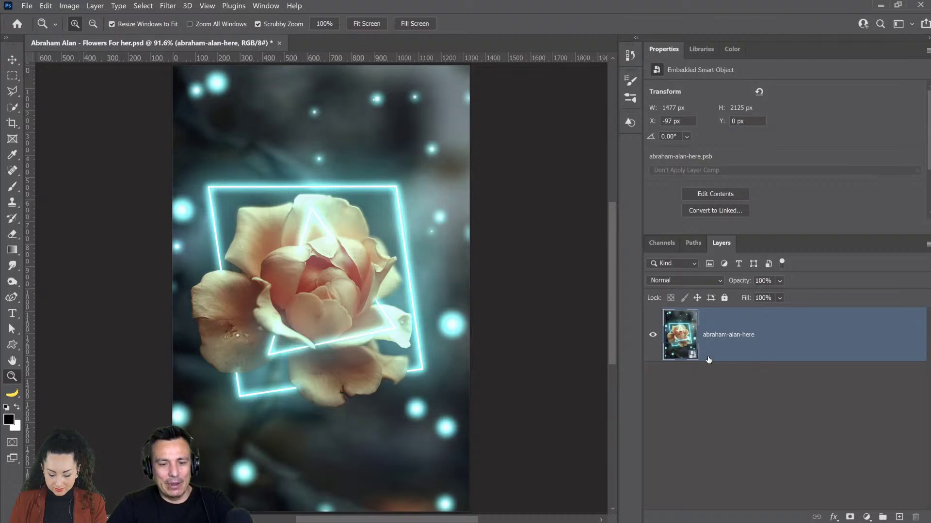
left_click(167, 6)
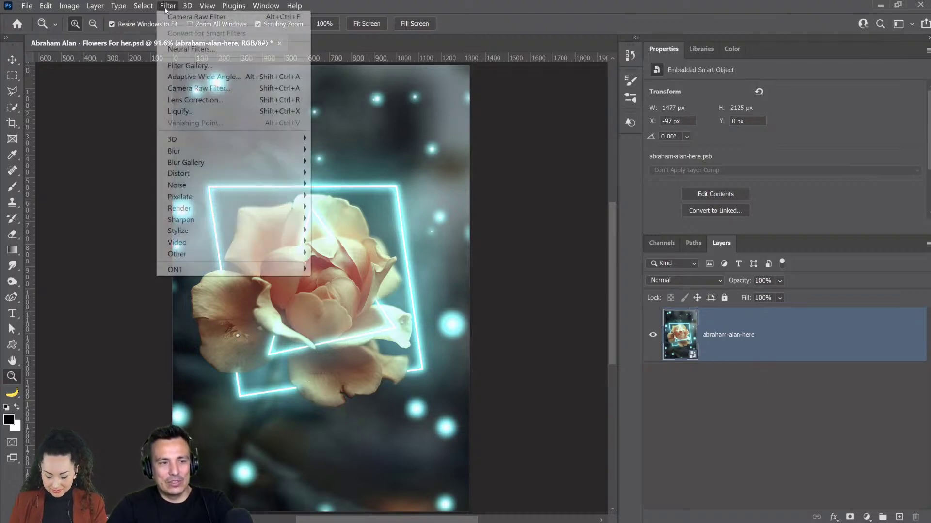
left_click(194, 88)
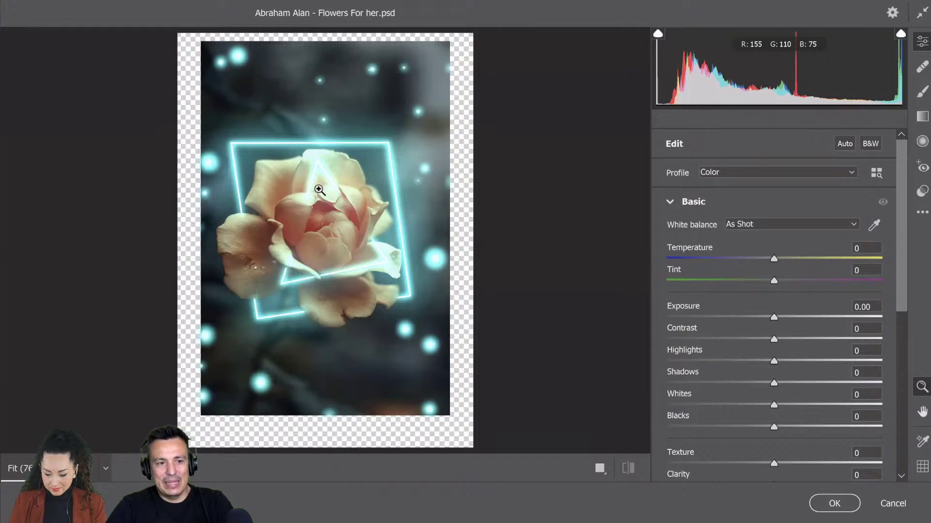
left_click(892, 504)
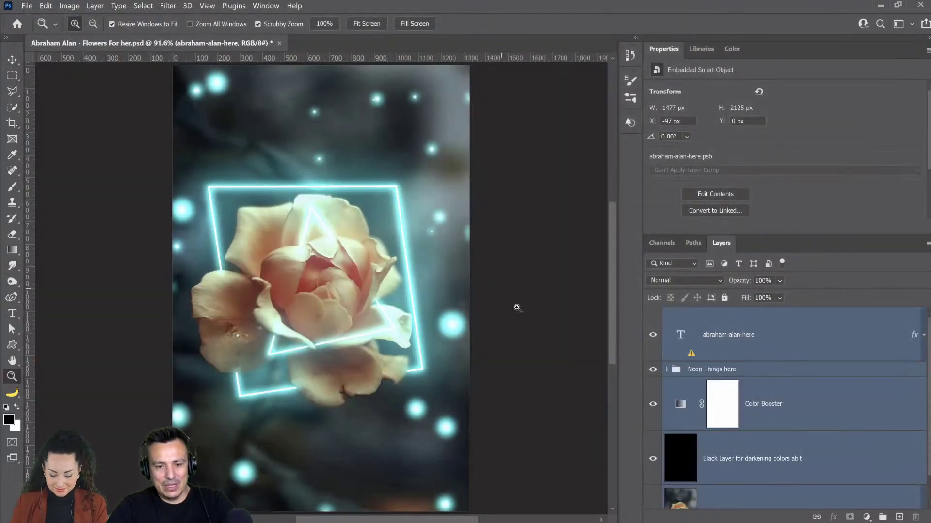
Stamp all visible layers into a new layer at the top of the stack and convert it to a smart object.
scroll(751, 384, "down", 1)
scroll(749, 383, "up", 1)
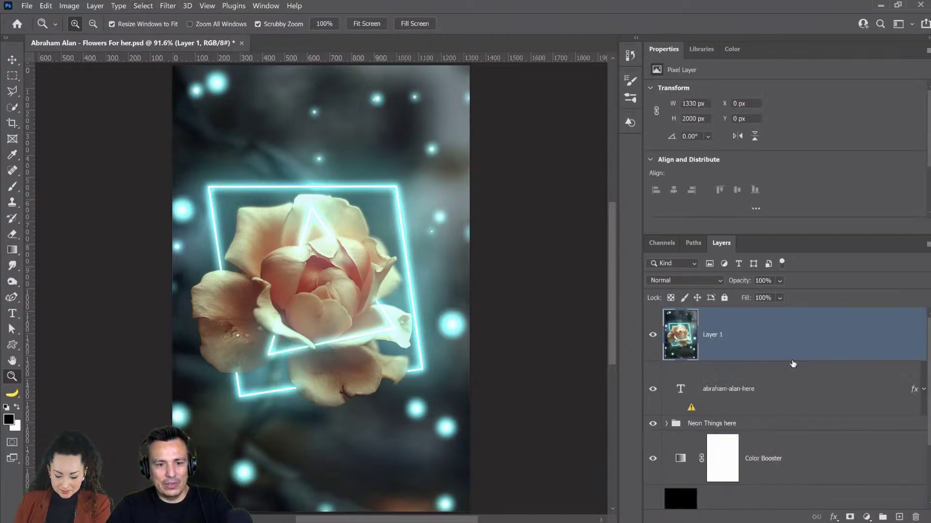
right_click(813, 339)
left_click(716, 190)
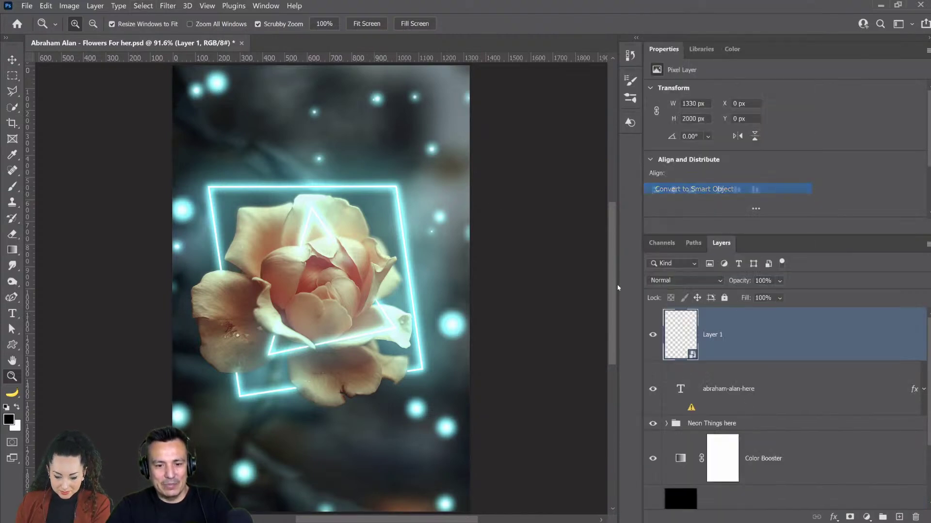
Open the merged smart object in the Camera Raw Filter and cool its white balance to Temperature -16.
left_click(168, 5)
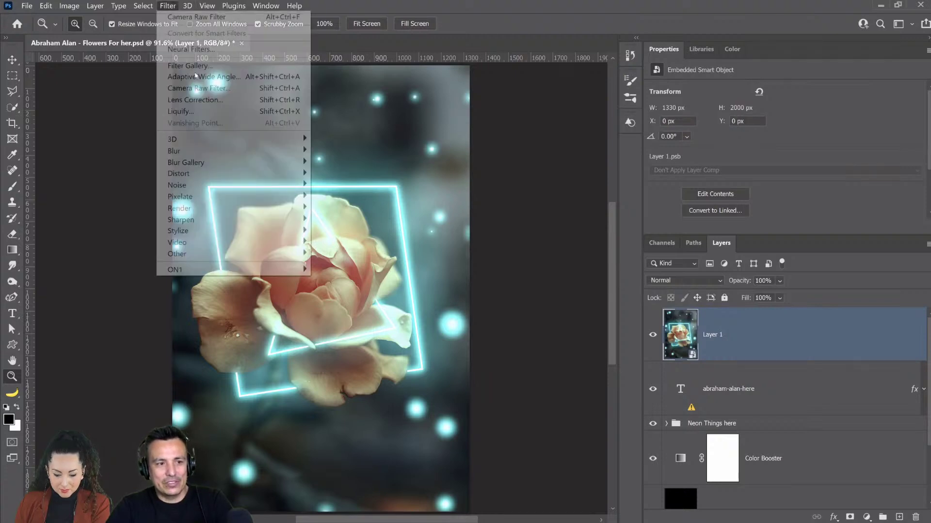
left_click(203, 89)
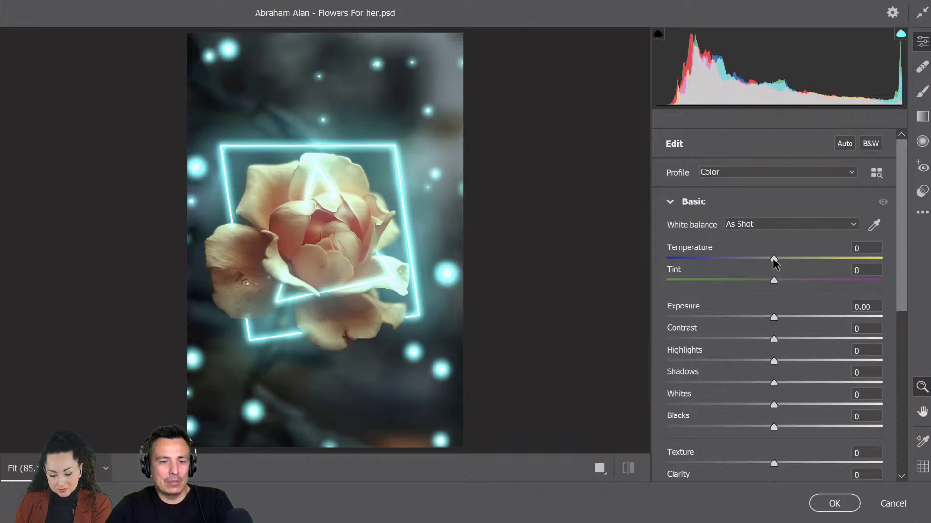
left_click_drag(773, 258, 740, 259)
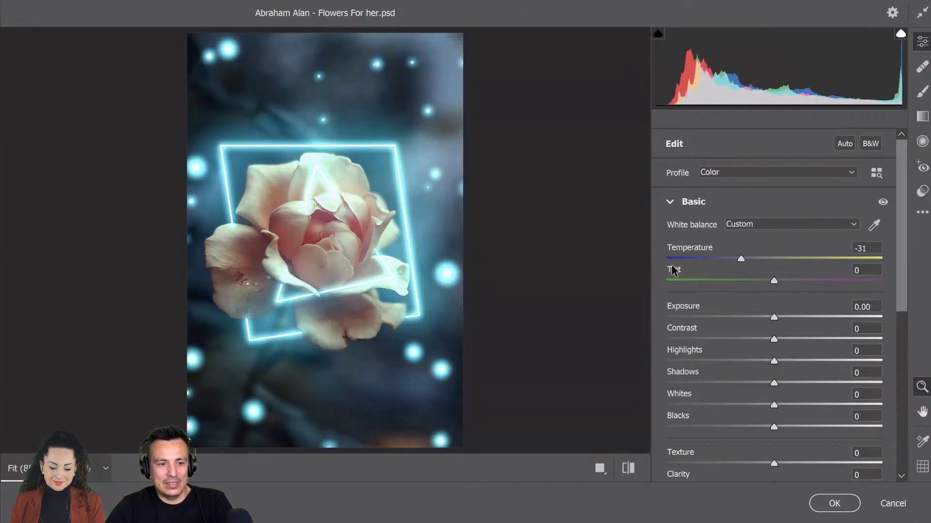
left_click_drag(673, 266, 755, 263)
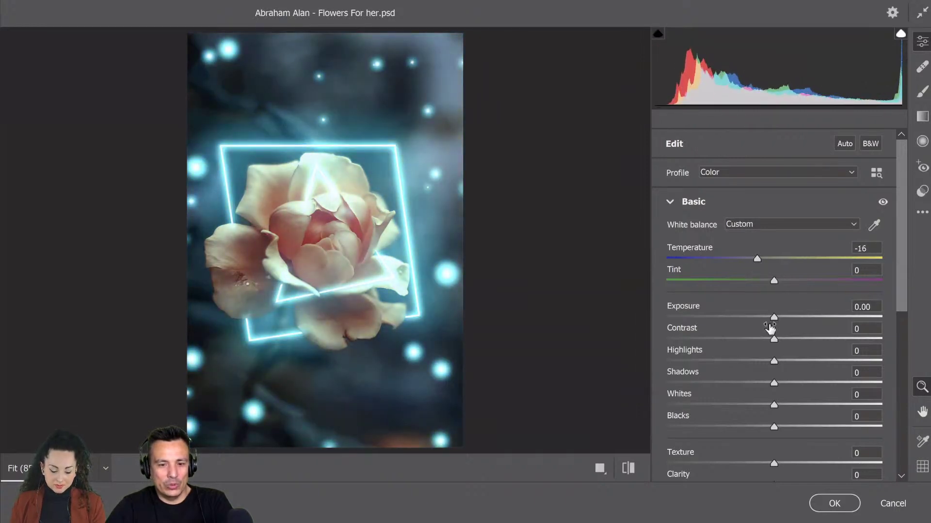
Set Highlights to -17 and Shadows to +3, and fine-tune the image's Texture, Clarity and Dehaze.
scroll(771, 329, "down", 1)
left_click_drag(773, 325, 774, 355)
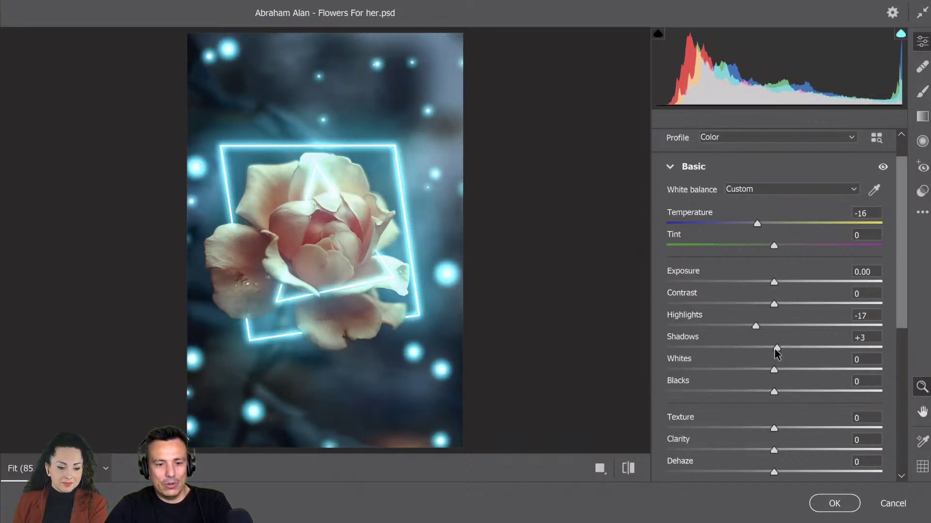
scroll(773, 383, "down", 1)
scroll(773, 378, "down", 1)
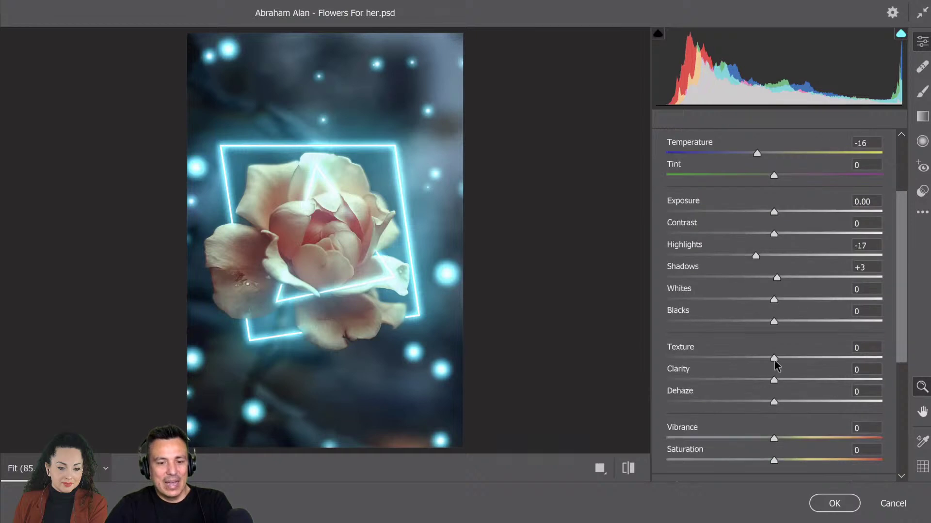
left_click_drag(773, 359, 800, 406)
In the Detail settings, set Sharpening to 51 and limit it to the edges with Masking at 68.
scroll(789, 382, "down", 2)
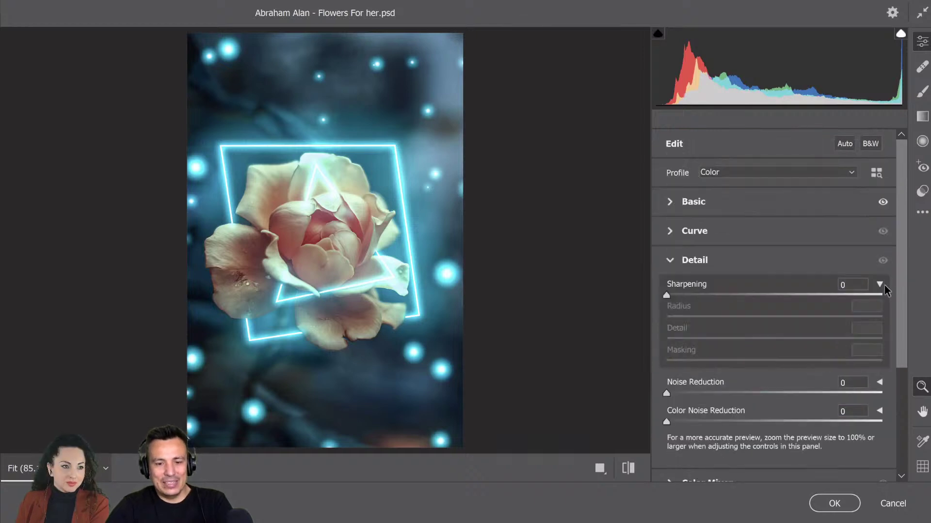
left_click_drag(665, 296, 722, 298)
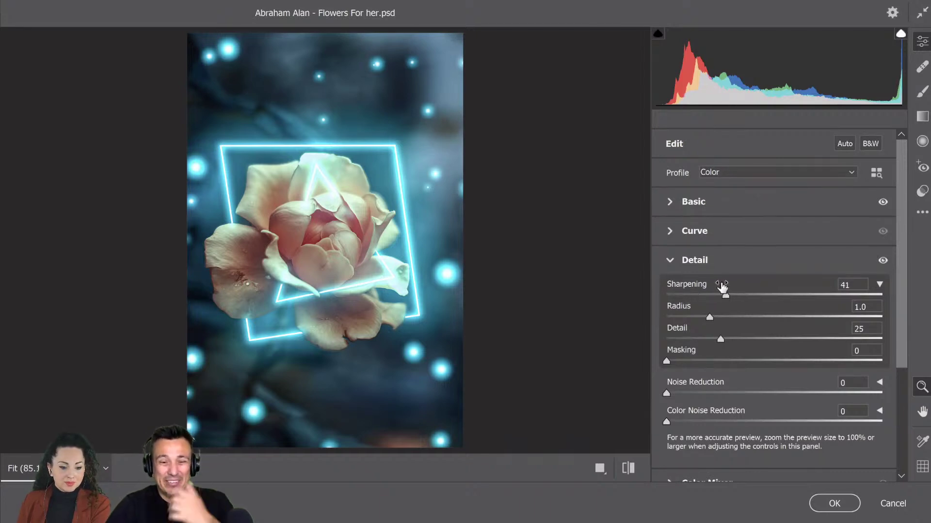
key("alt")
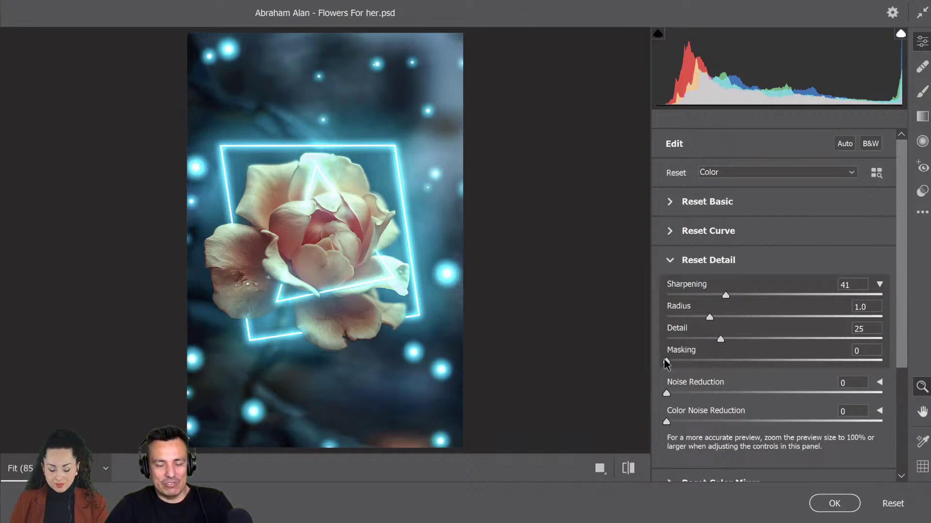
left_click(666, 361, "alt")
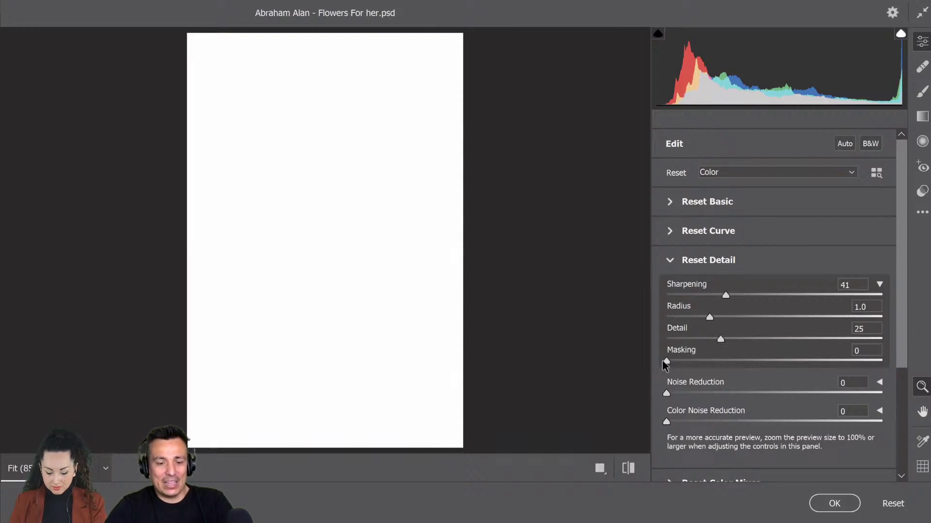
left_click_drag(671, 362, 672, 363)
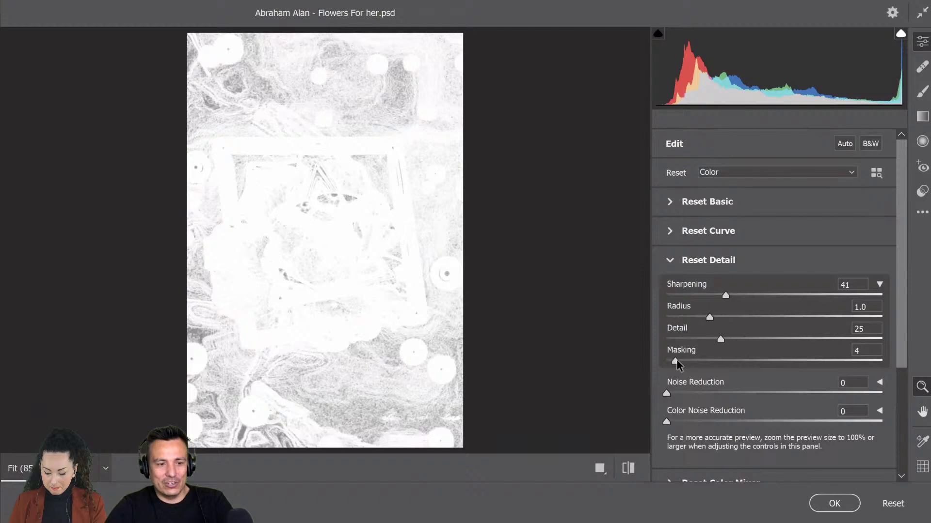
left_click_drag(675, 360, 814, 360)
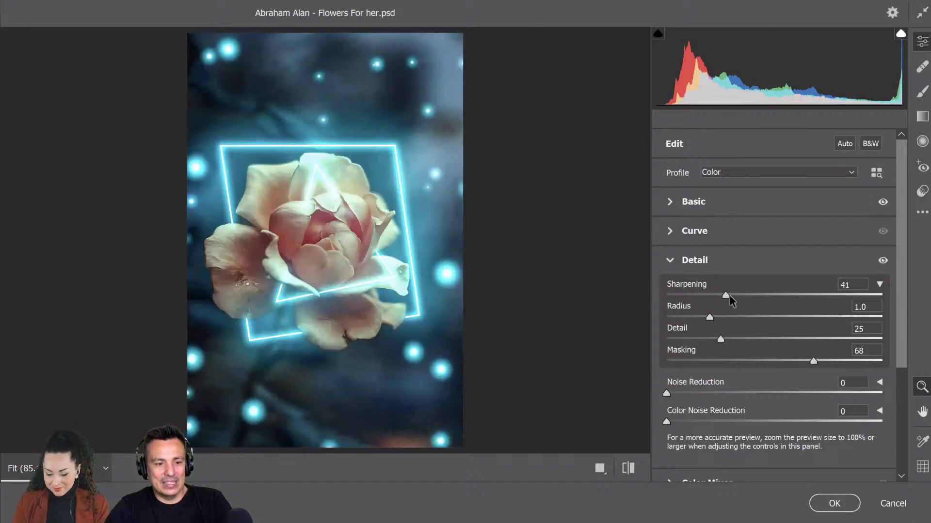
left_click_drag(729, 296, 739, 296)
In the Color Mixer, set the Aquas' Hue to +7 and Saturation to -7.
scroll(894, 317, "down", 1)
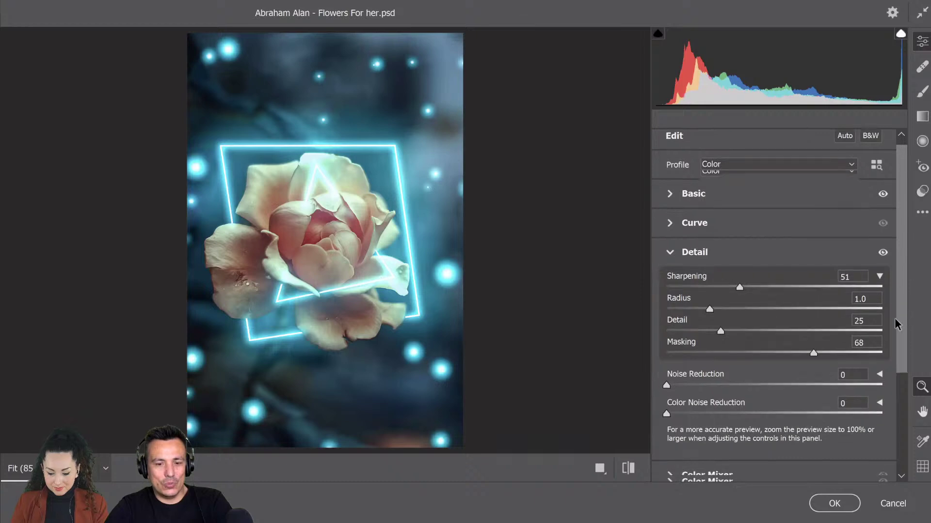
scroll(895, 321, "down", 5)
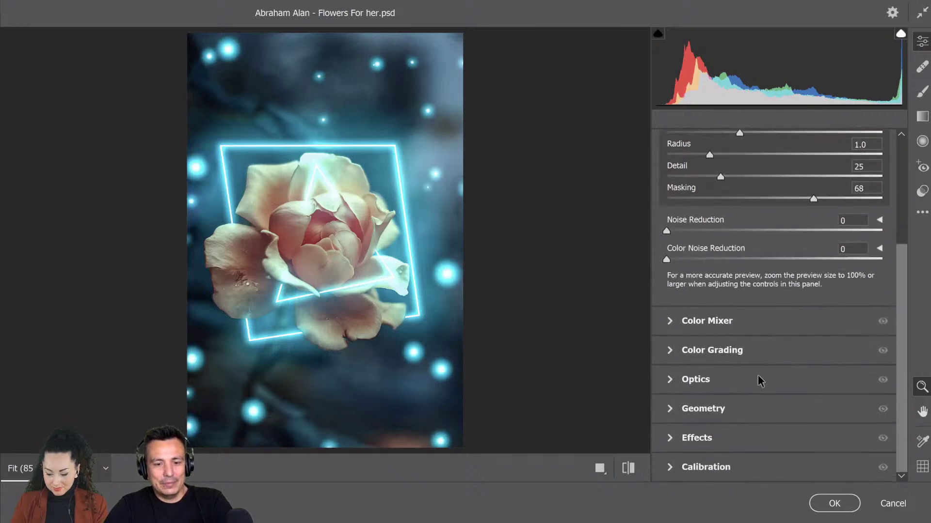
left_click(670, 321)
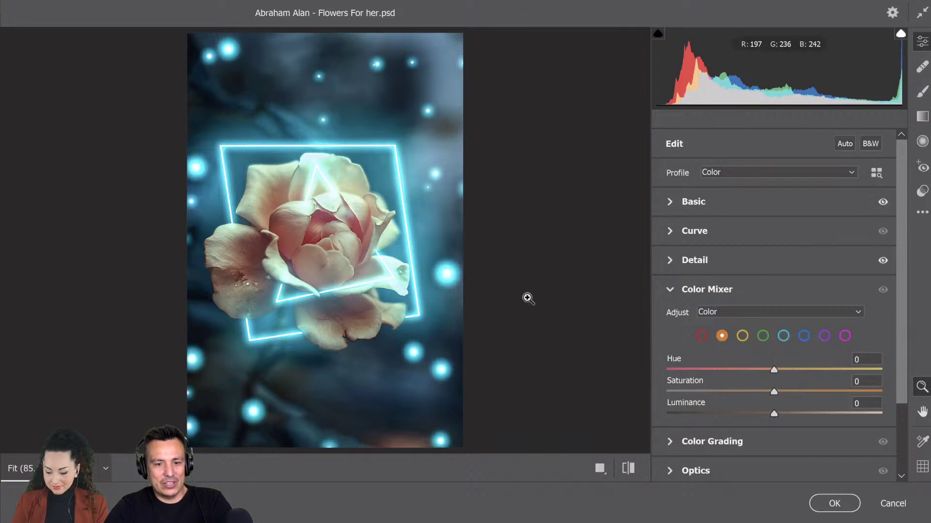
left_click(784, 336)
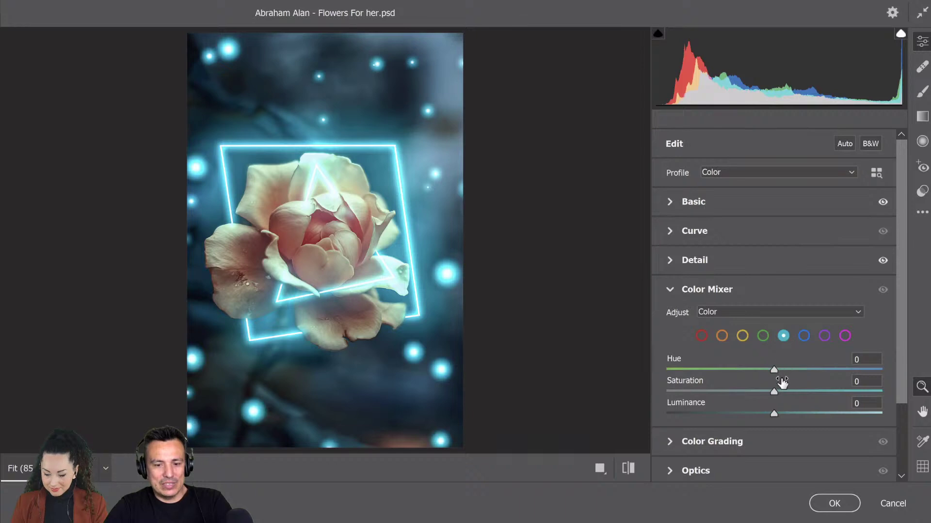
left_click_drag(773, 370, 751, 371)
left_click_drag(673, 370, 773, 427)
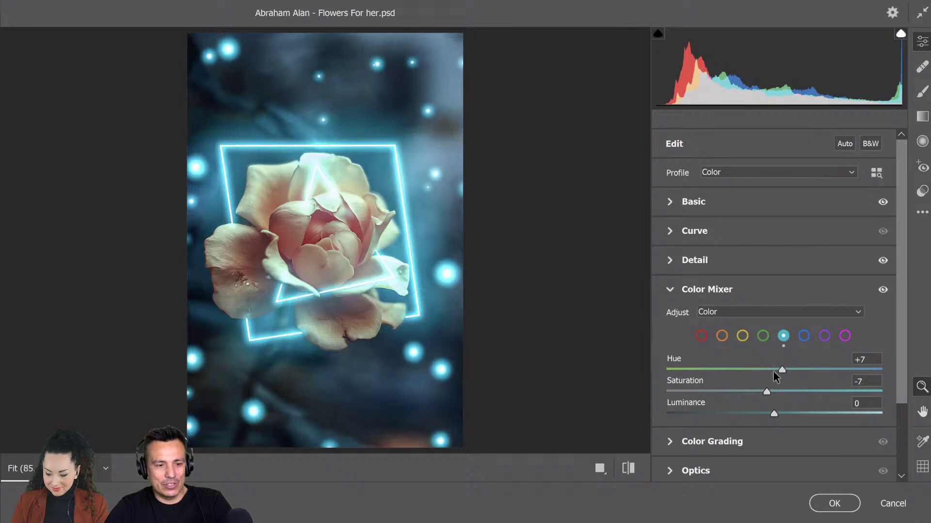
Raise the Oranges' saturation in the Color Mixer and set the Yellows' Saturation to +56 and the Reds' to +37.
left_click(724, 338)
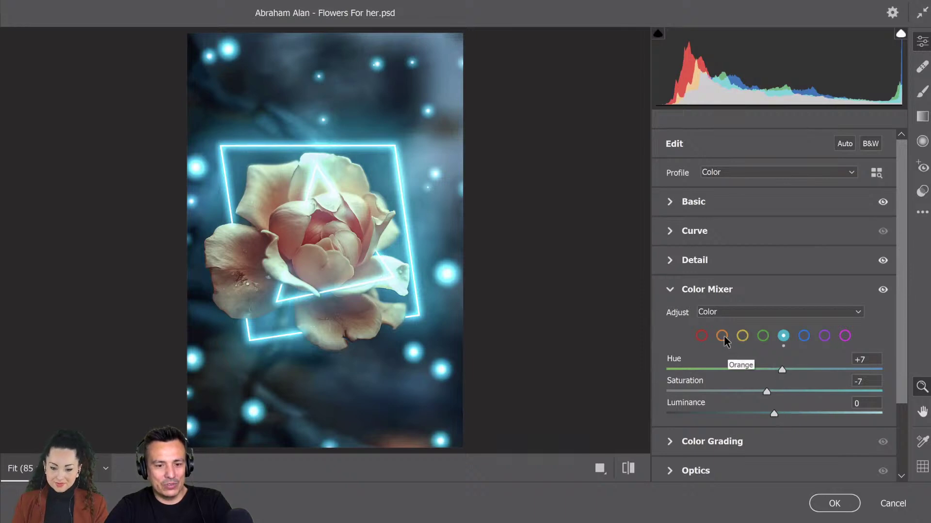
left_click_drag(776, 392, 834, 393)
left_click(740, 340)
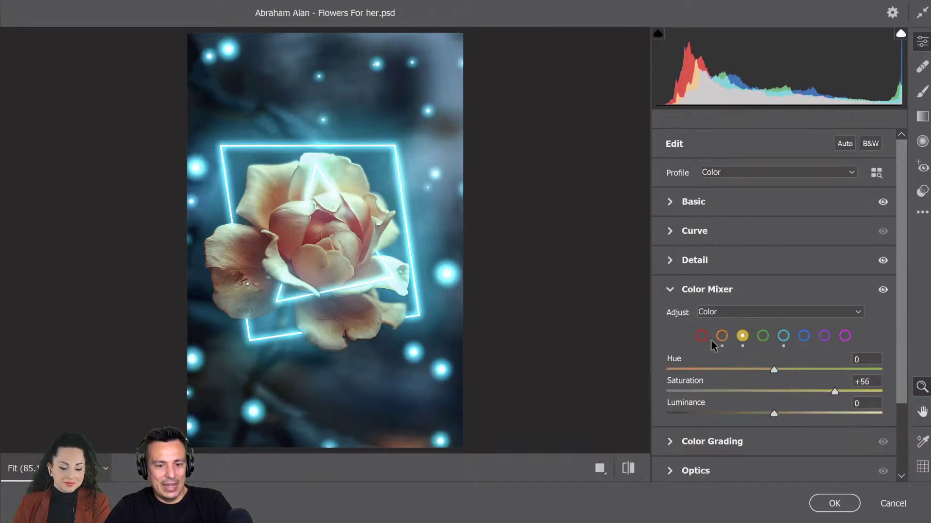
left_click(701, 336)
left_click_drag(774, 392, 813, 391)
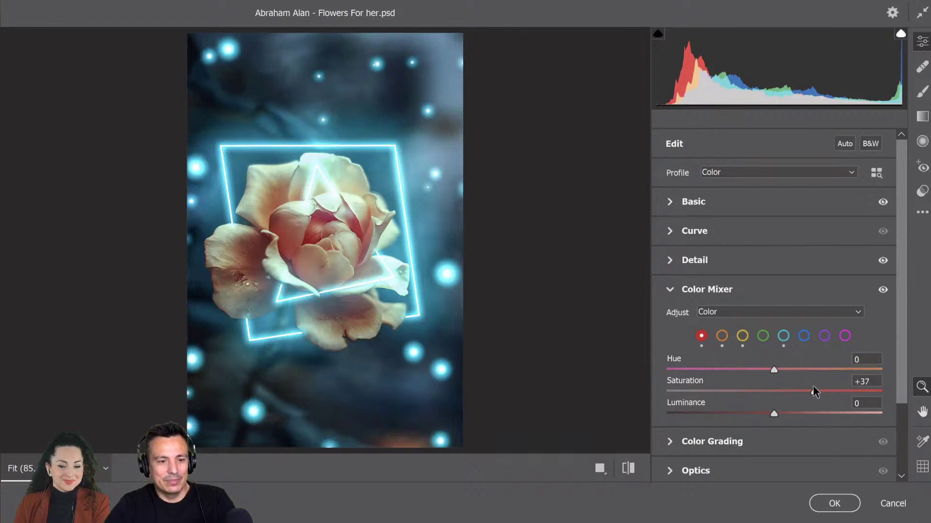
left_click(669, 291)
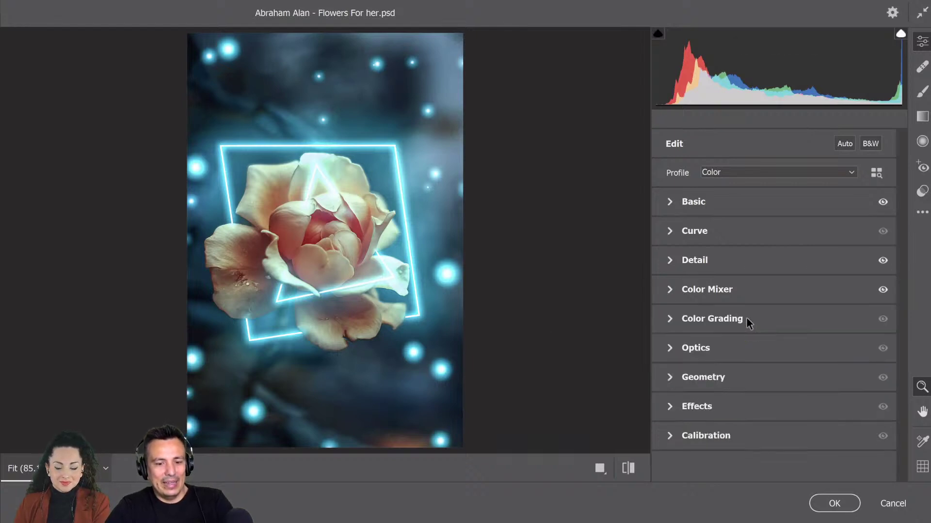
Apply a blue Global tint in Color Grading with Hue 220 and Saturation 37, leaving the Midtones at zero saturation.
left_click(746, 319)
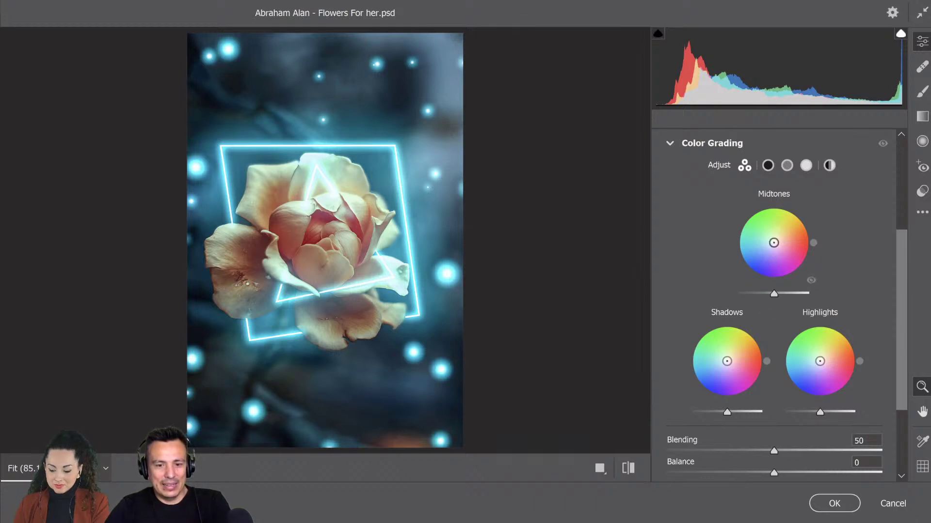
mouse_move(773, 244)
left_mouse_down()
mouse_move(760, 254)
mouse_move(769, 245)
left_mouse_up()
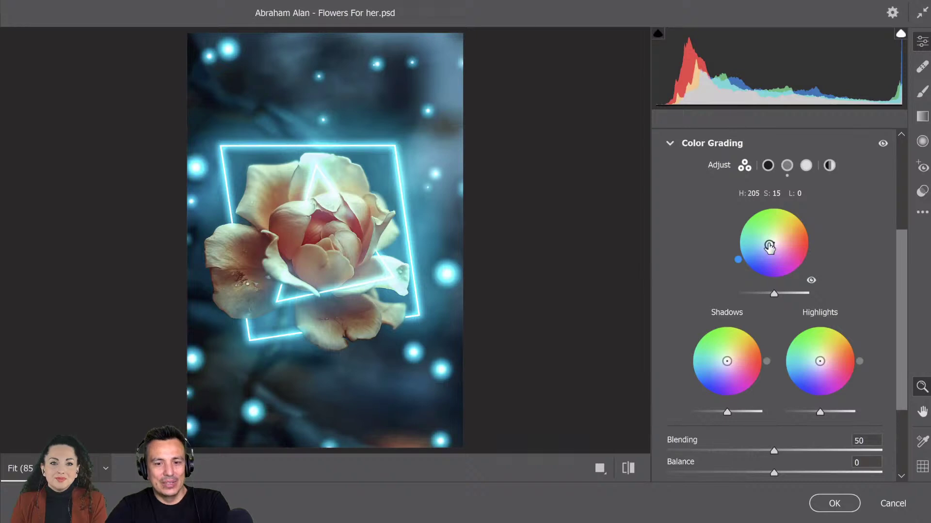
left_click_drag(770, 245, 774, 246)
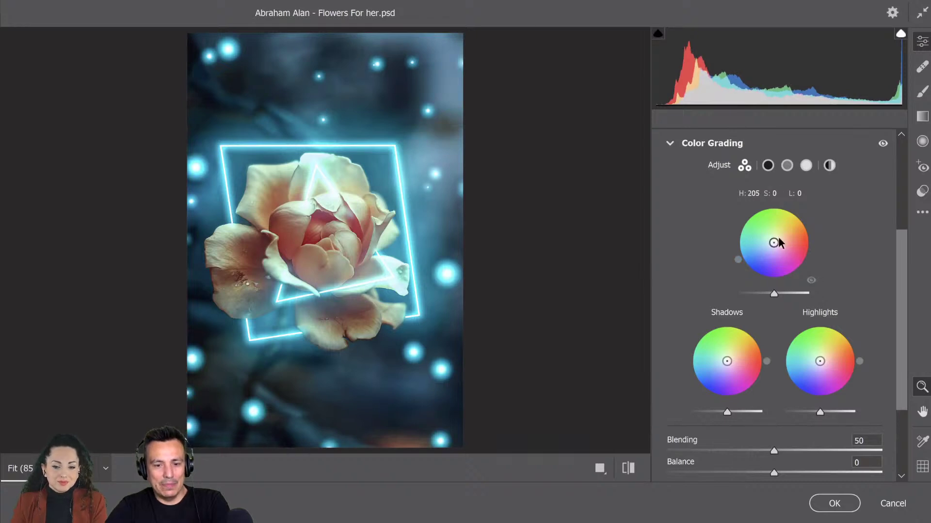
left_click(830, 165)
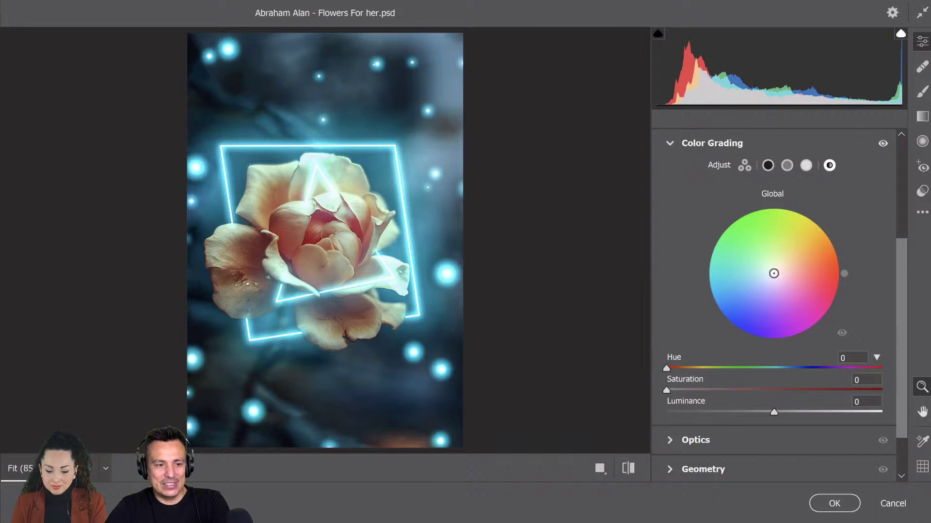
left_click_drag(774, 274, 754, 290)
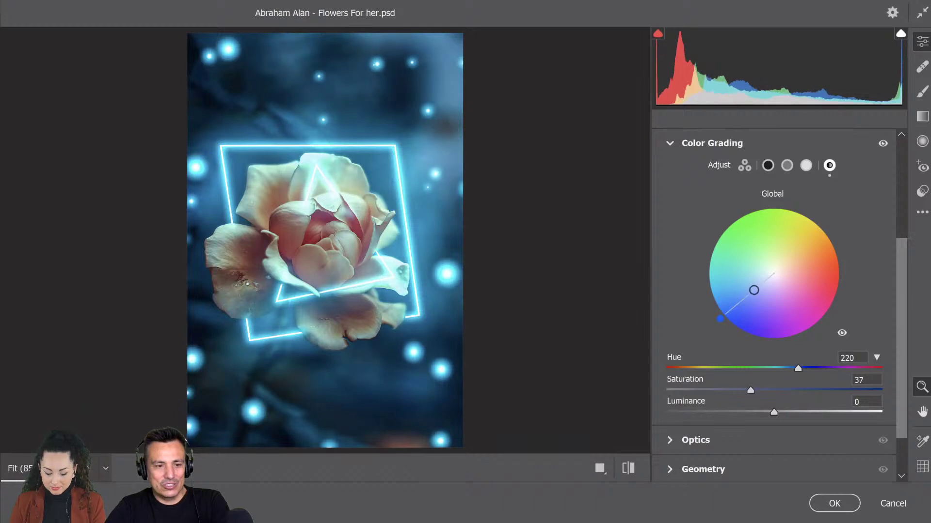
Refine the Global color grade to Hue 225, Saturation 31 and Luminance -18.
left_click_drag(750, 390, 755, 412)
mouse_move(799, 368)
left_mouse_down()
mouse_move(788, 368)
mouse_move(803, 371)
left_mouse_up()
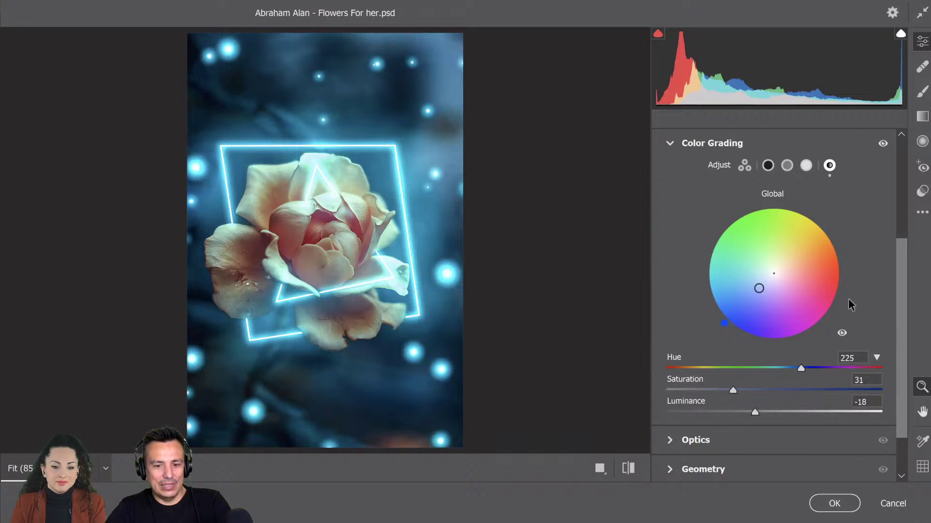
In the Effects settings, add Grain at 7 and check it up close on the neon frame.
scroll(848, 299, "down", 1)
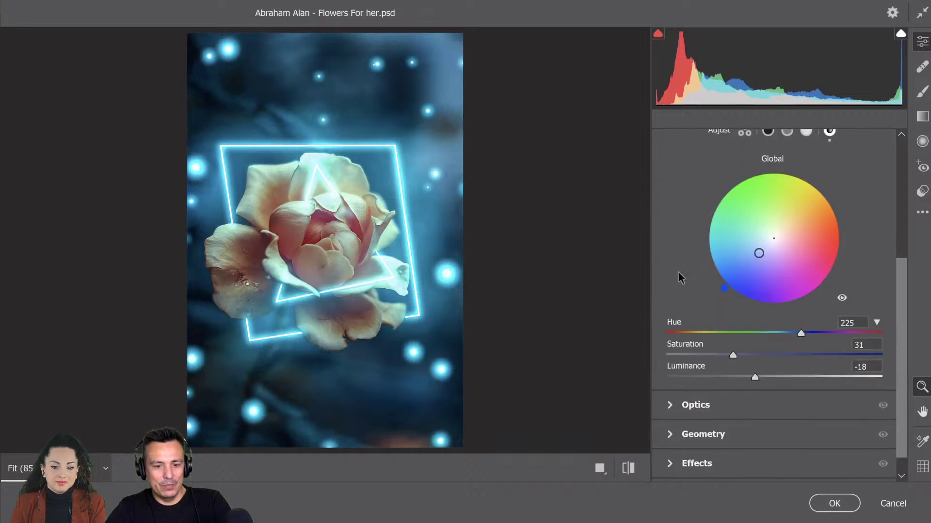
left_click(668, 464)
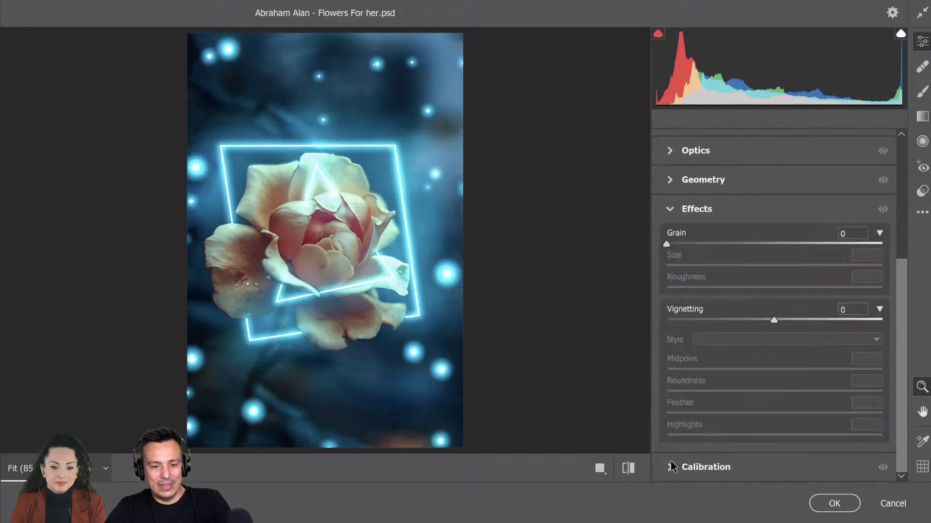
left_click(674, 244)
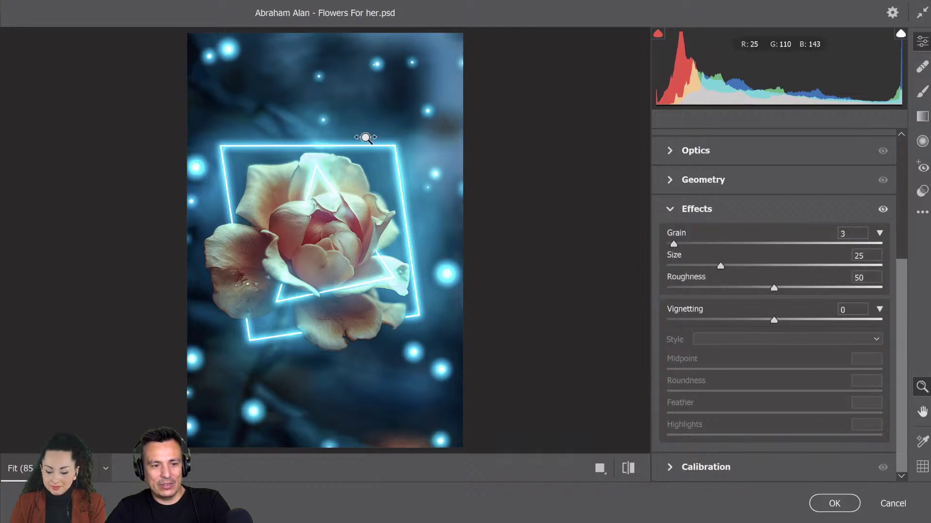
left_click_drag(364, 139, 682, 246)
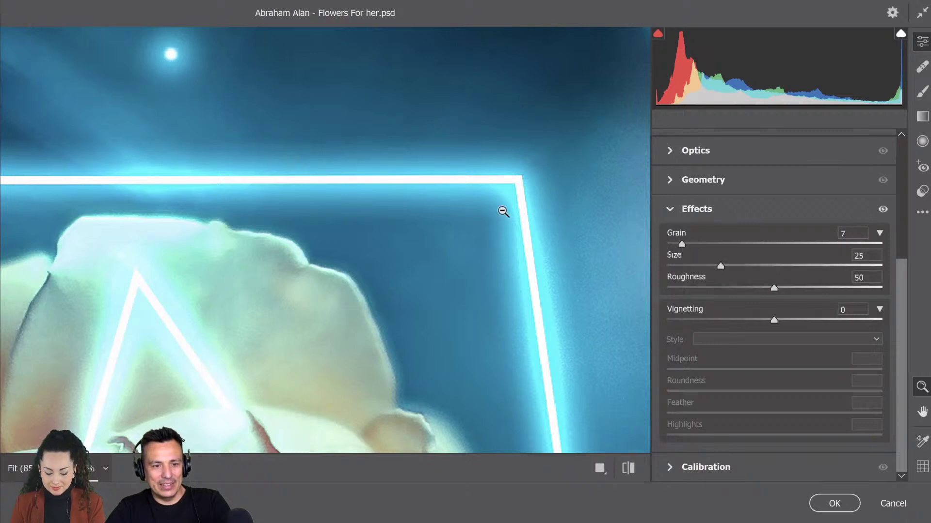
key("ctrl+0")
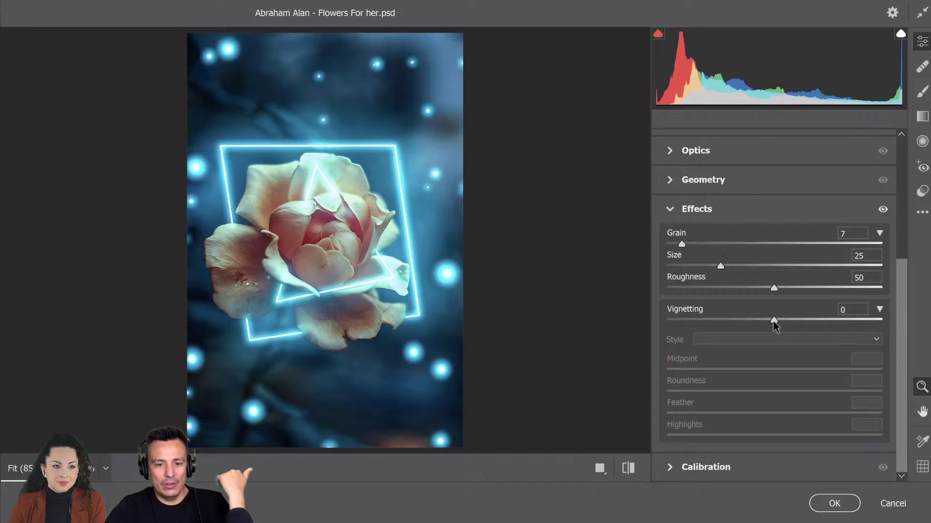
Darken the image edges with Highlight Priority Vignetting at -17 and Highlights at 100.
left_click_drag(773, 321, 665, 321)
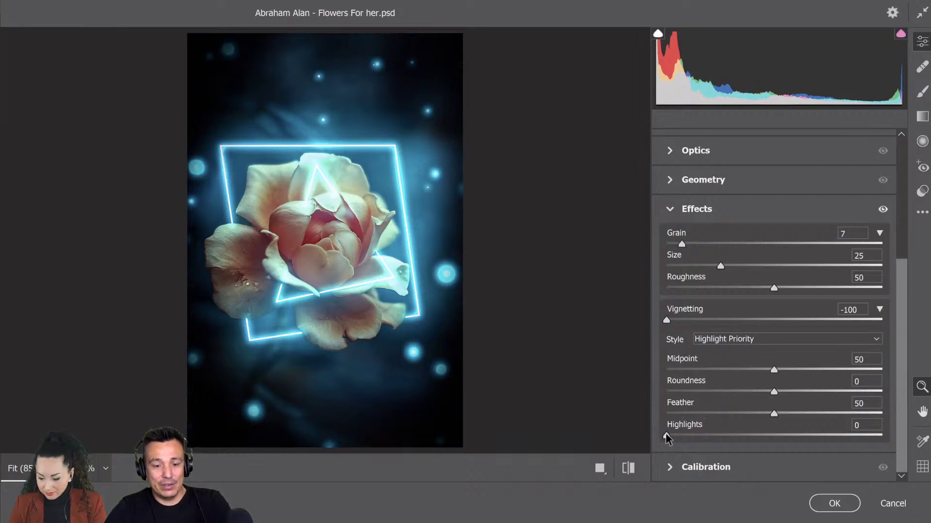
left_click_drag(666, 436, 846, 435)
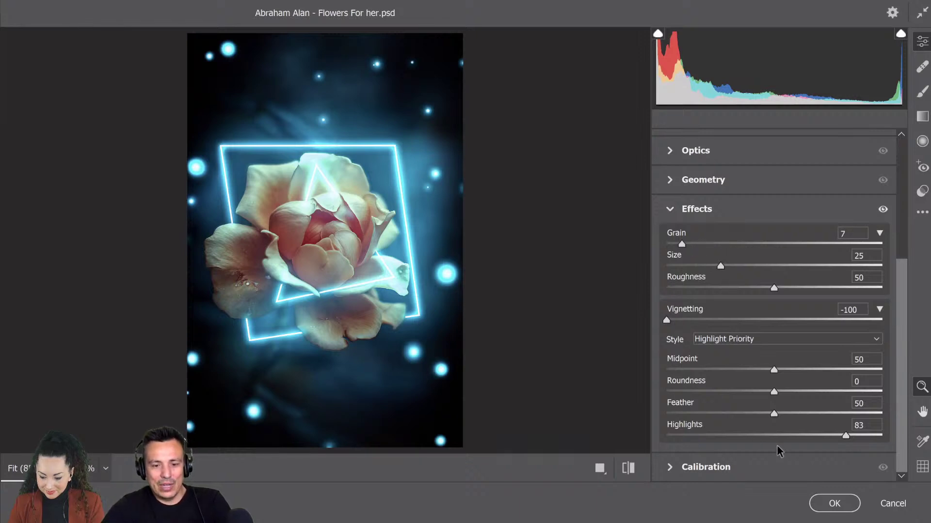
left_click_drag(846, 436, 900, 442)
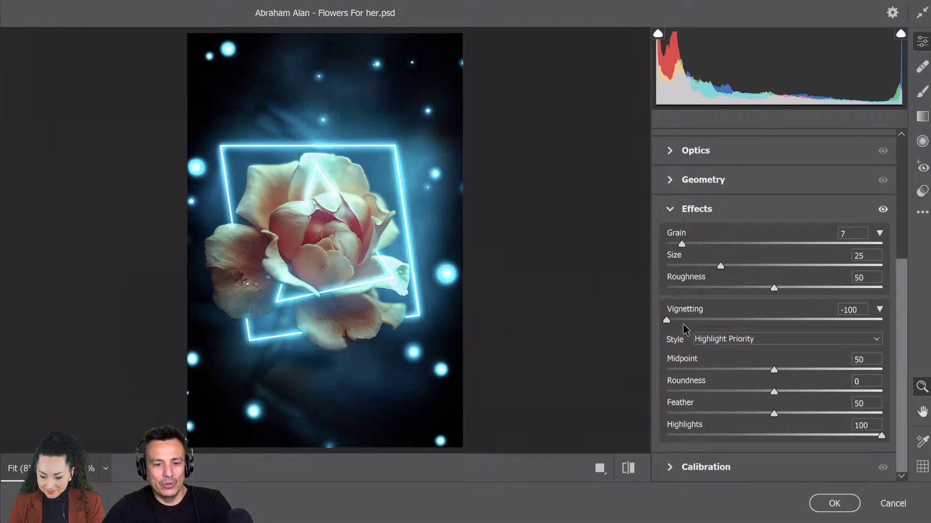
left_click_drag(666, 320, 759, 322)
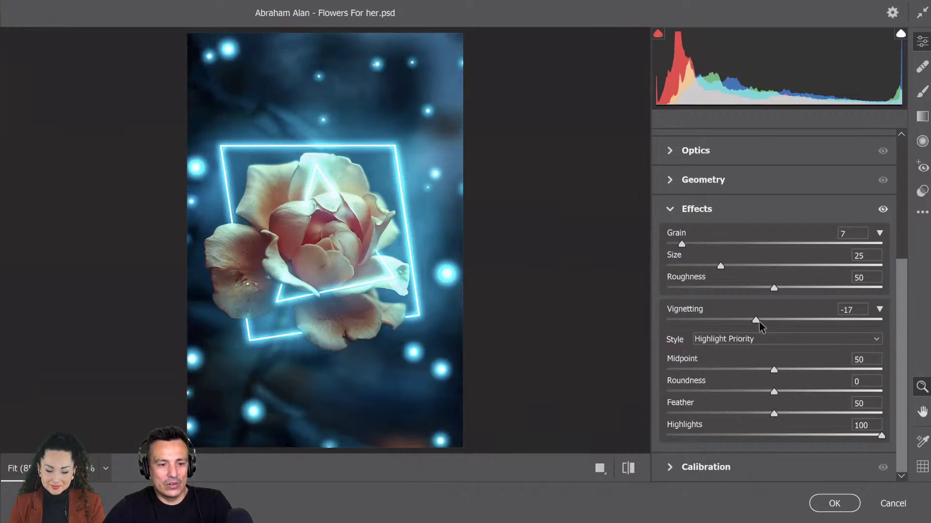
In Calibration, set the Blue Primary's Hue to +4 and Saturation to +26, and apply the Camera Raw Filter.
left_click(668, 209)
left_click(667, 437)
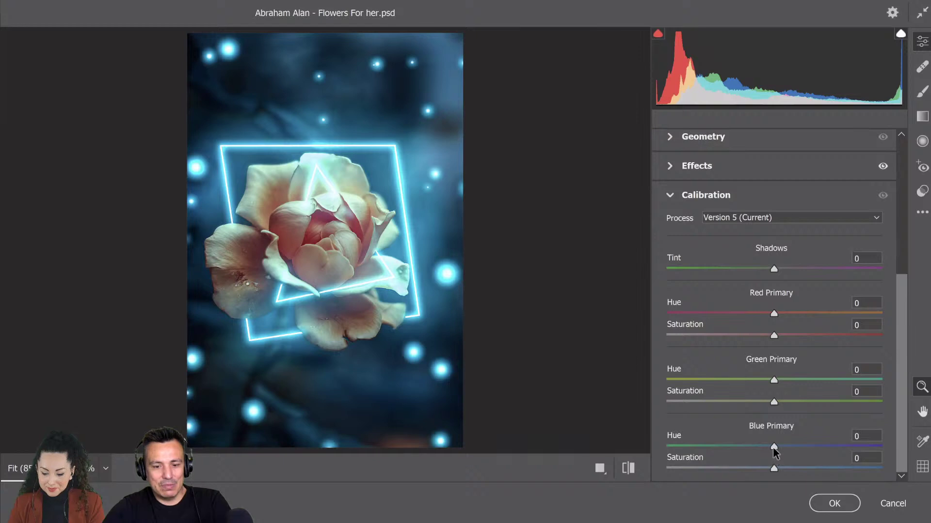
left_click_drag(774, 446, 826, 468)
left_click_drag(707, 468, 819, 486)
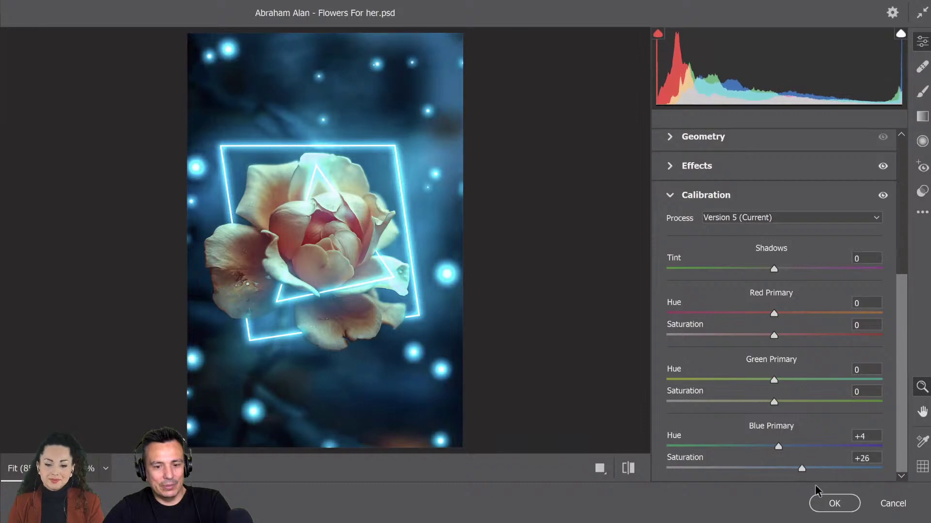
left_click(834, 504)
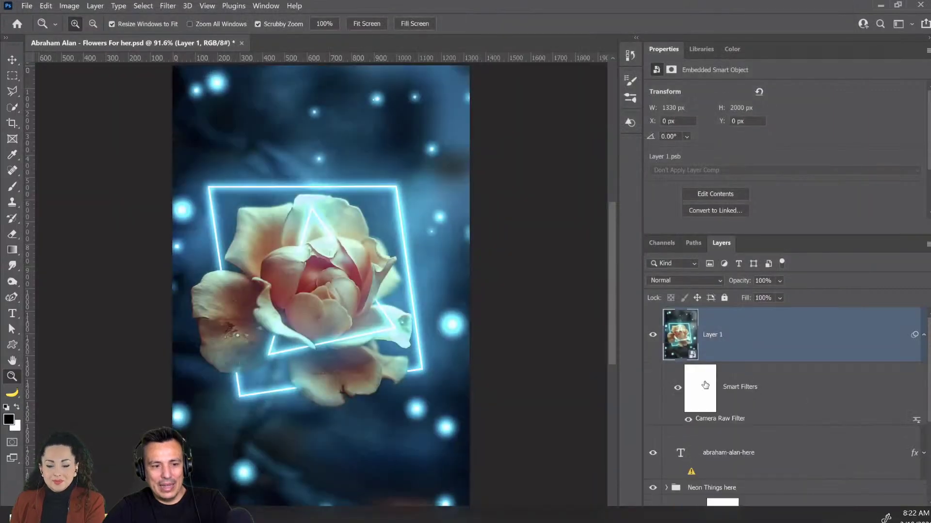
Compare the artwork with and without Layer 1's smart filters, leaving them visible.
left_click(676, 391)
left_click(676, 394)
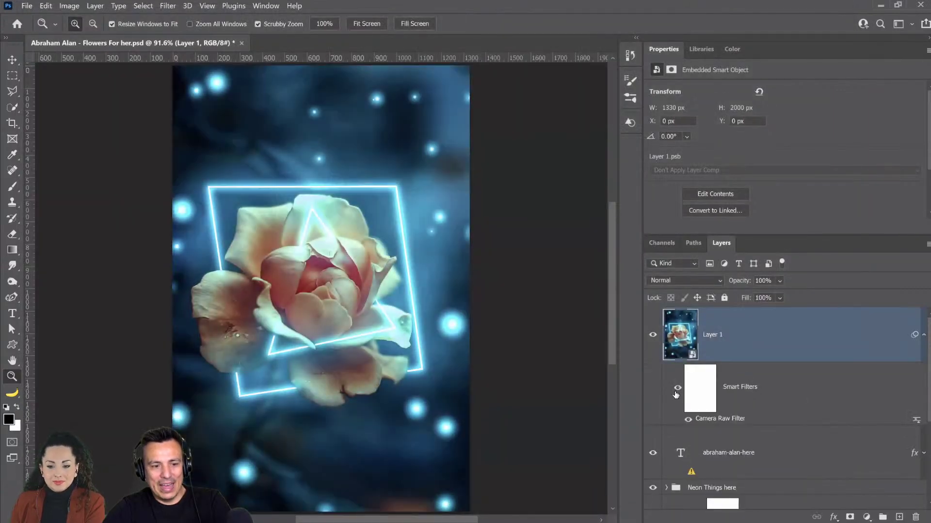
left_click(676, 393)
left_click(675, 394)
left_click(675, 394)
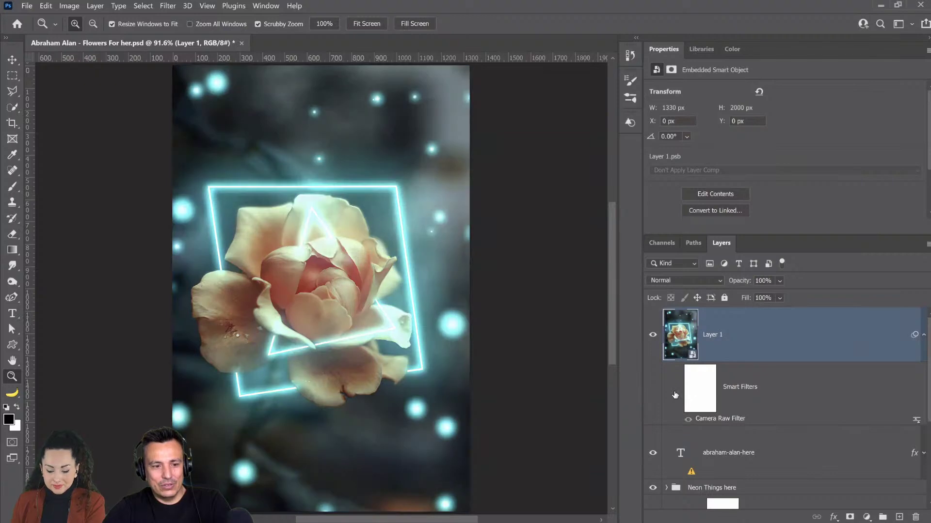
left_click(675, 393)
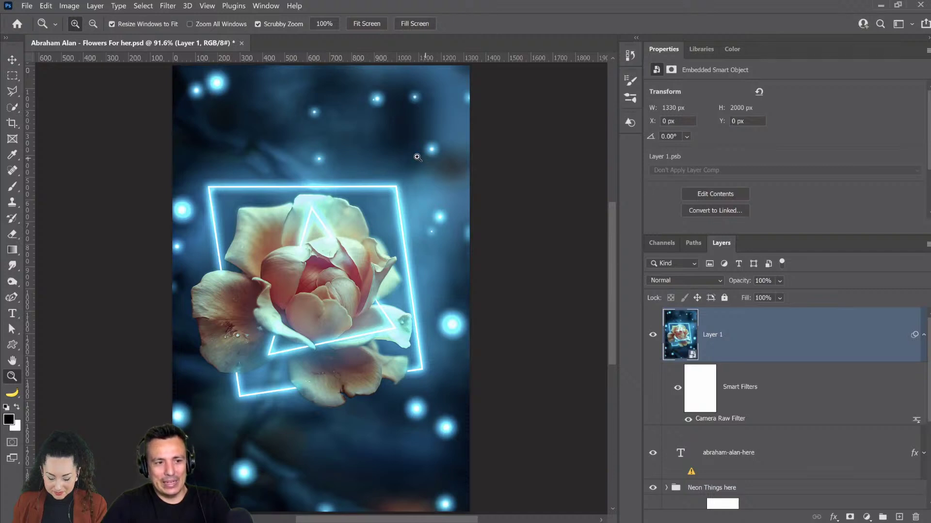
left_click(169, 6)
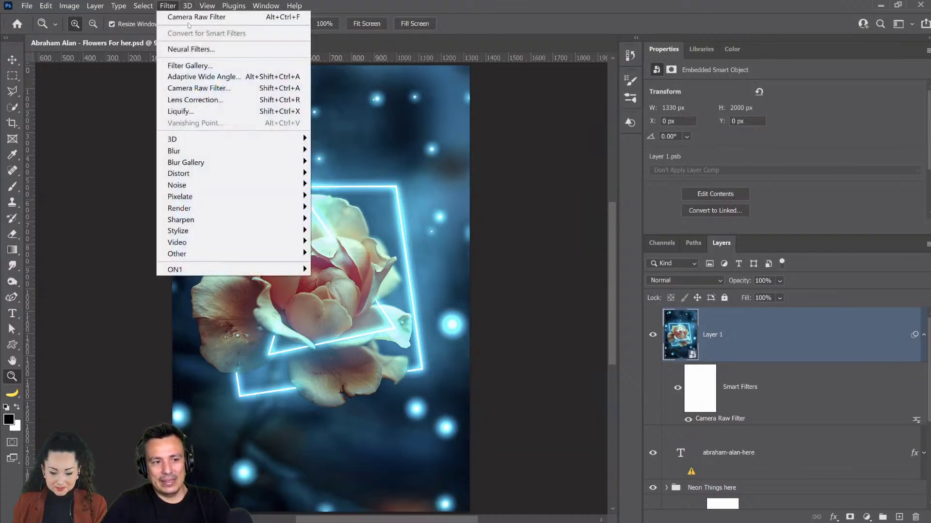
left_click(588, 158)
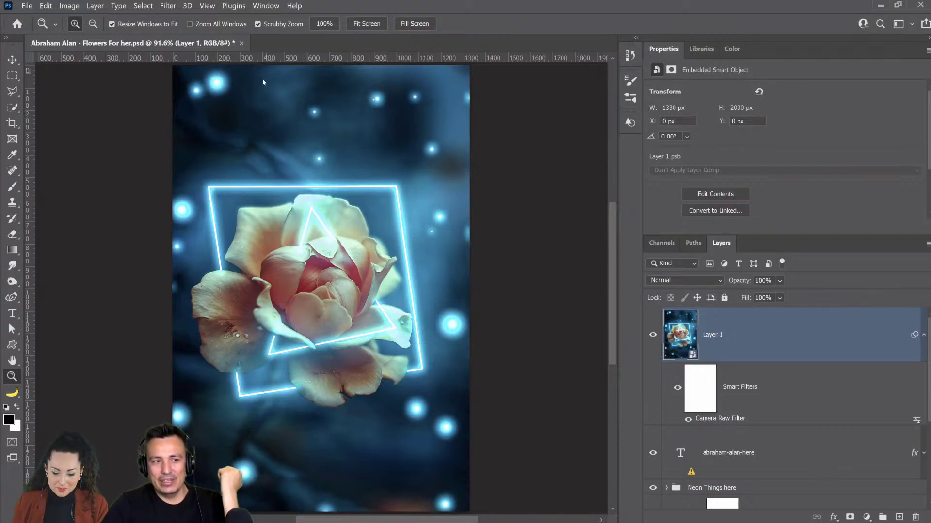
Browse for raw photos to open in PTC > YouTube Tutorials > In Progress > Super Resolution.
left_click(27, 6)
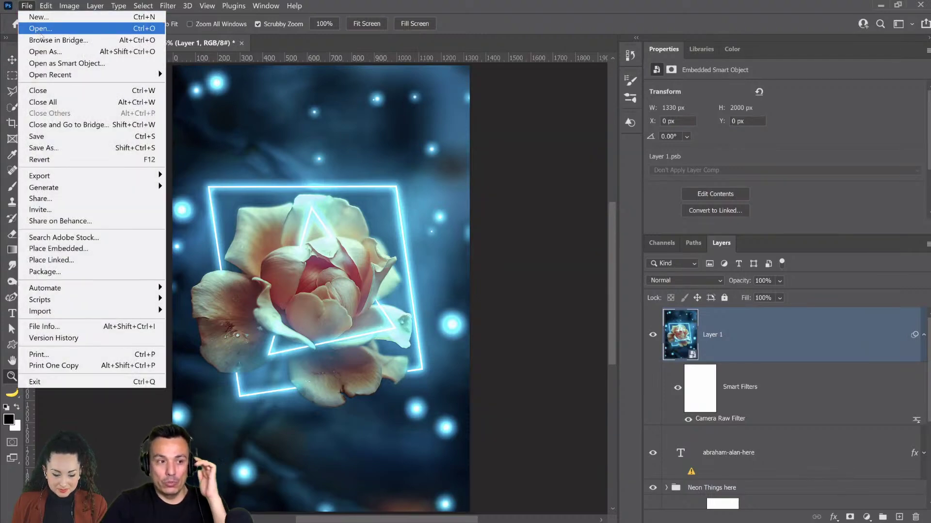
left_click(42, 32)
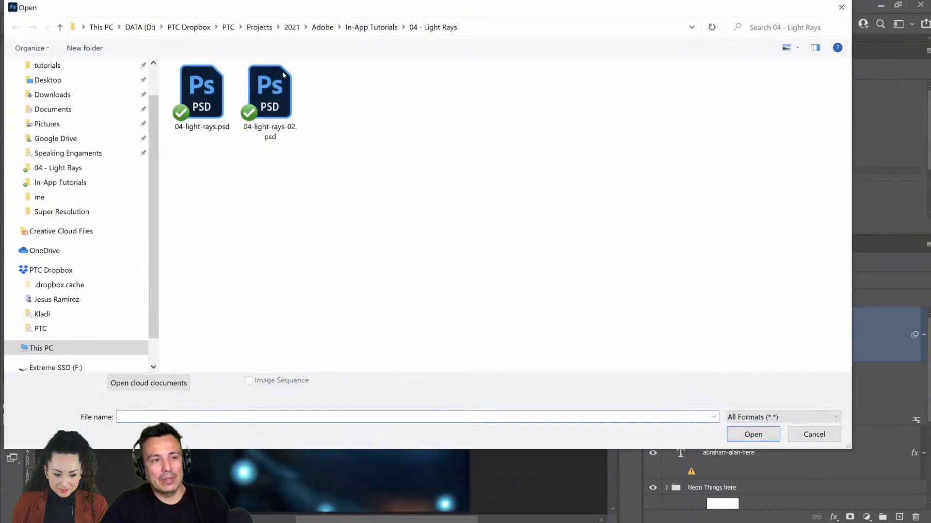
left_click(228, 27)
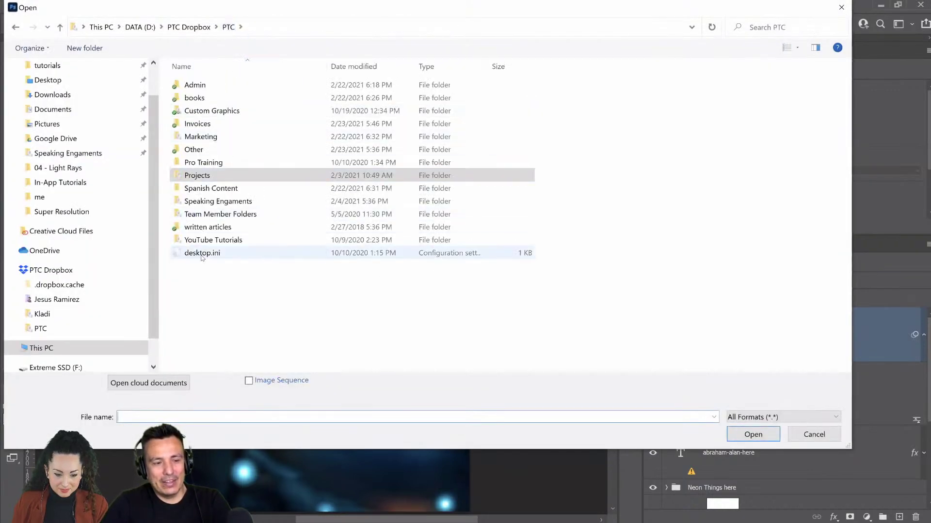
left_click(202, 254)
double_click(211, 240)
double_click(209, 86)
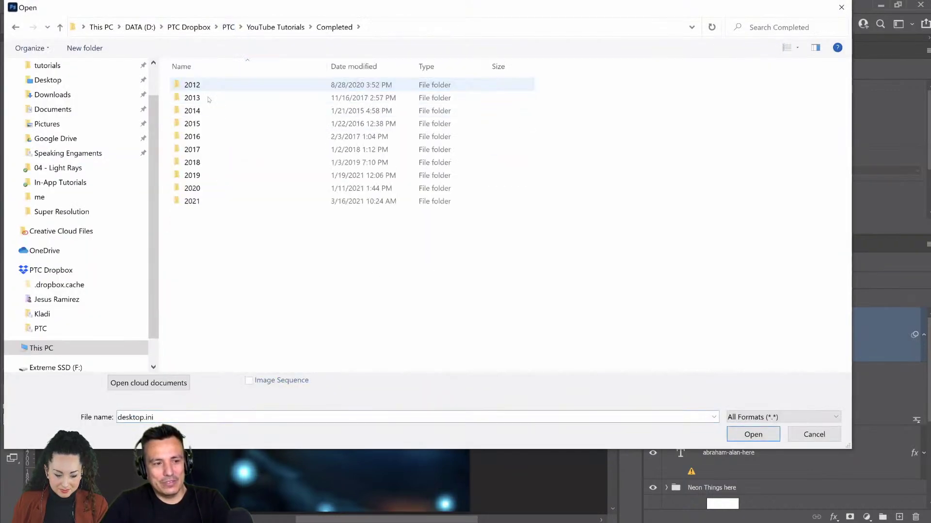
double_click(200, 202)
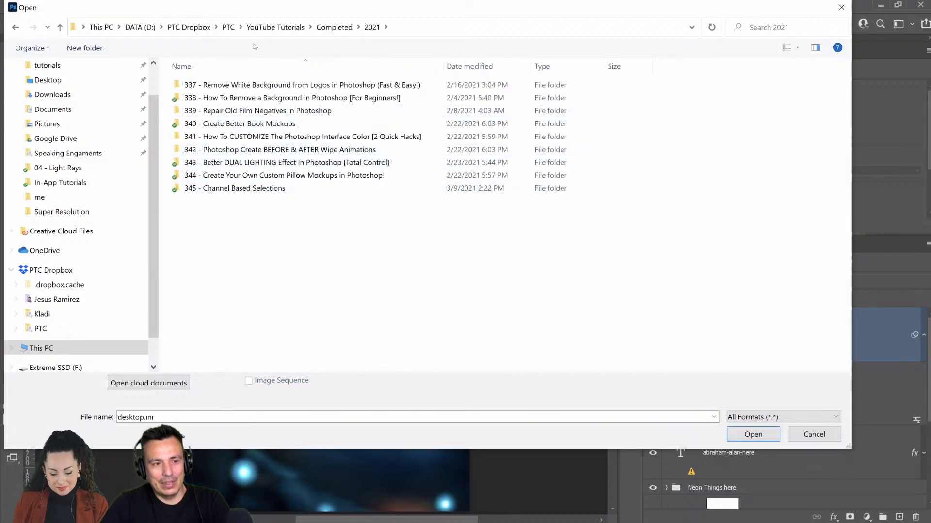
left_click(334, 27)
left_click(276, 27)
double_click(226, 98)
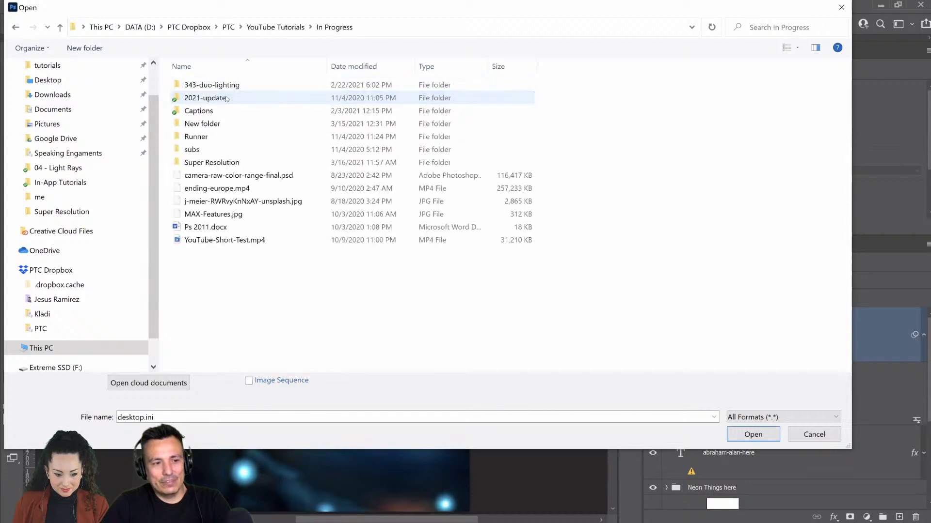
double_click(216, 163)
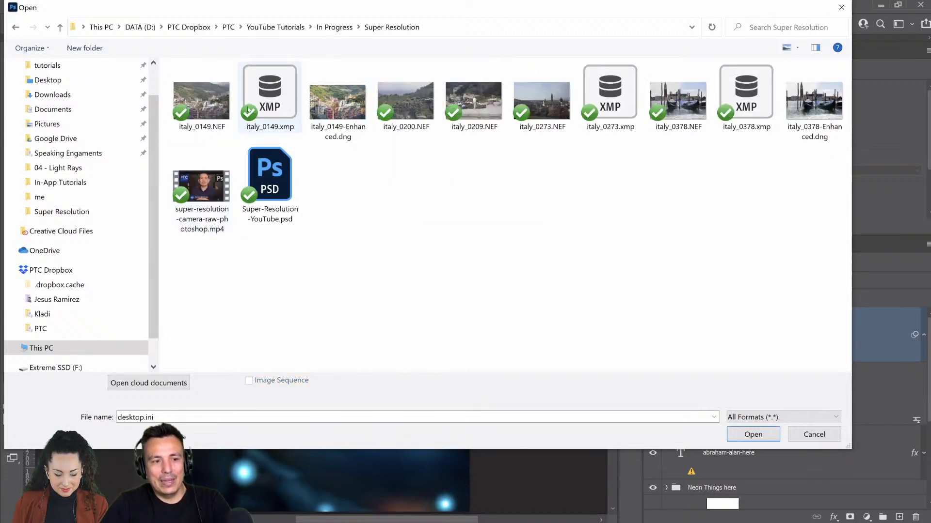
Select the raw file italy_0273.NEF, look through the available file formats, and cancel opening it.
left_click(211, 107)
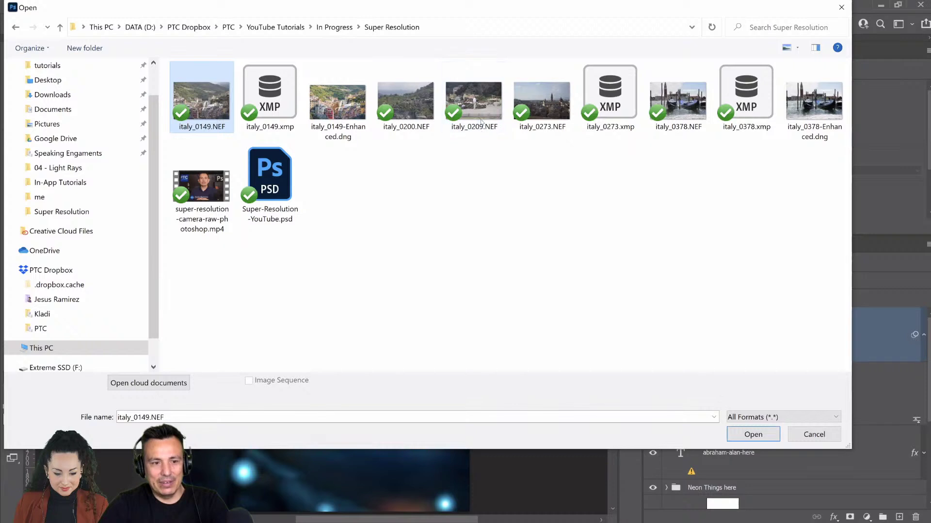
left_click(549, 114)
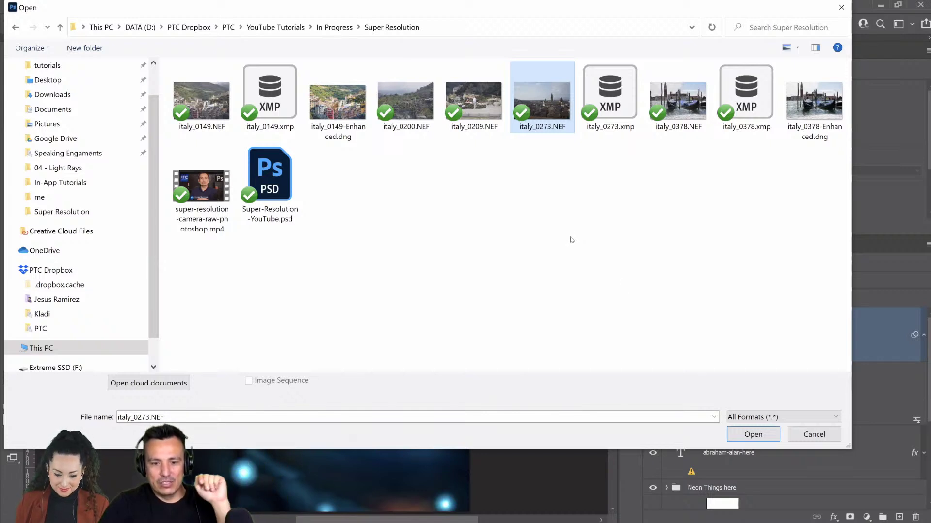
left_click(776, 420)
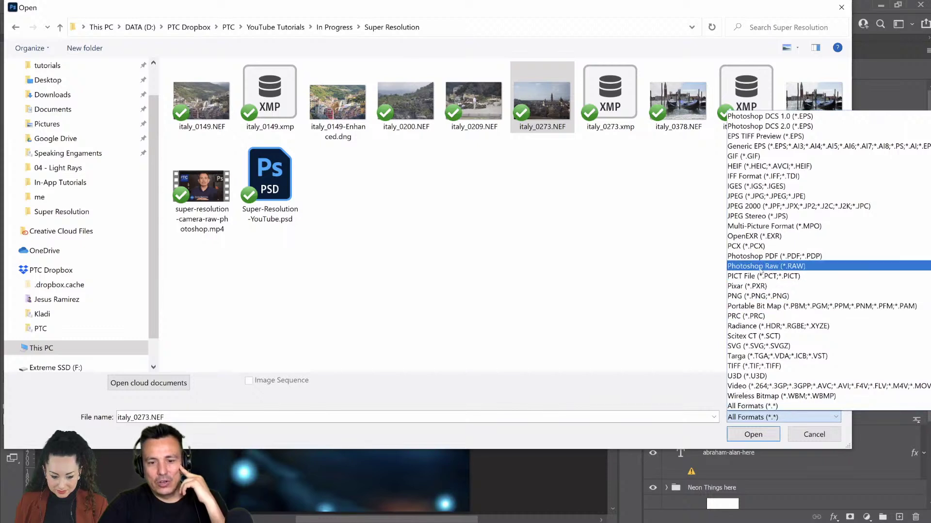
left_click(657, 268)
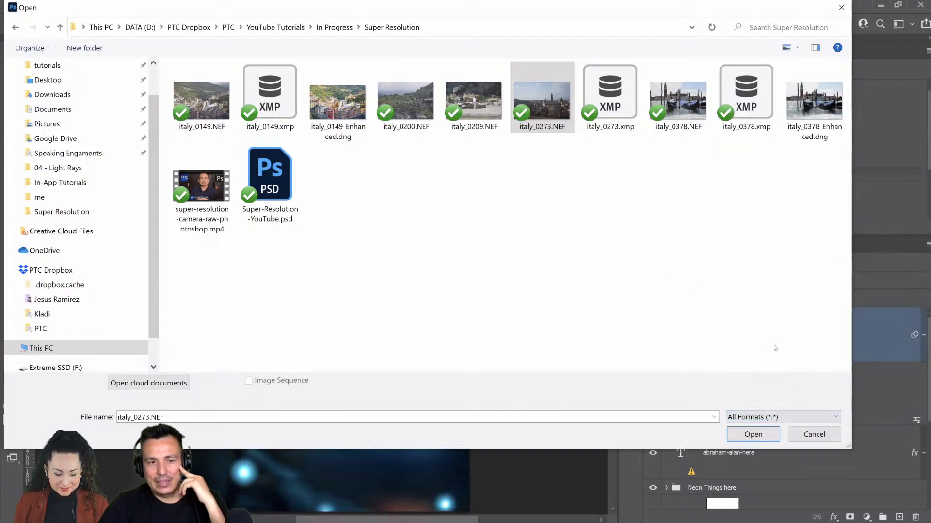
left_click(830, 439)
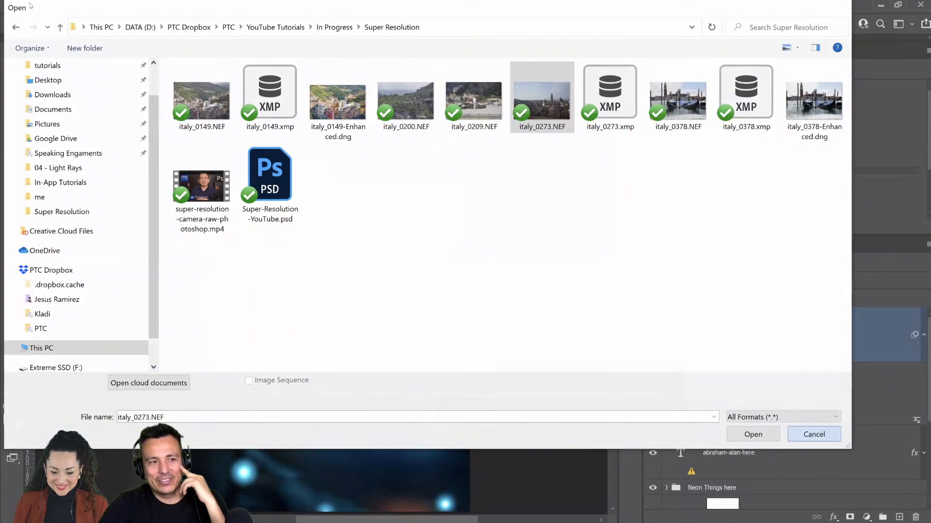
Start the Open As command and set the file format to Camera Raw.
left_click(27, 6)
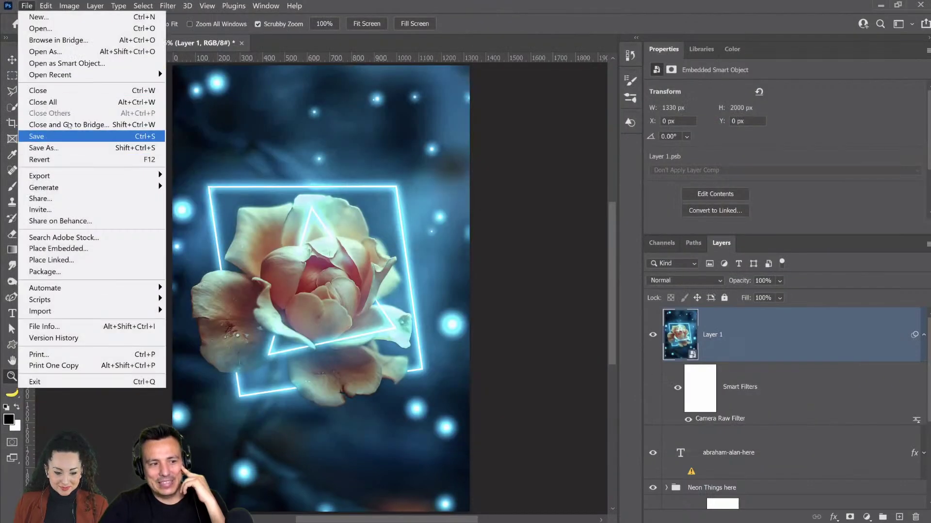
left_click(45, 51)
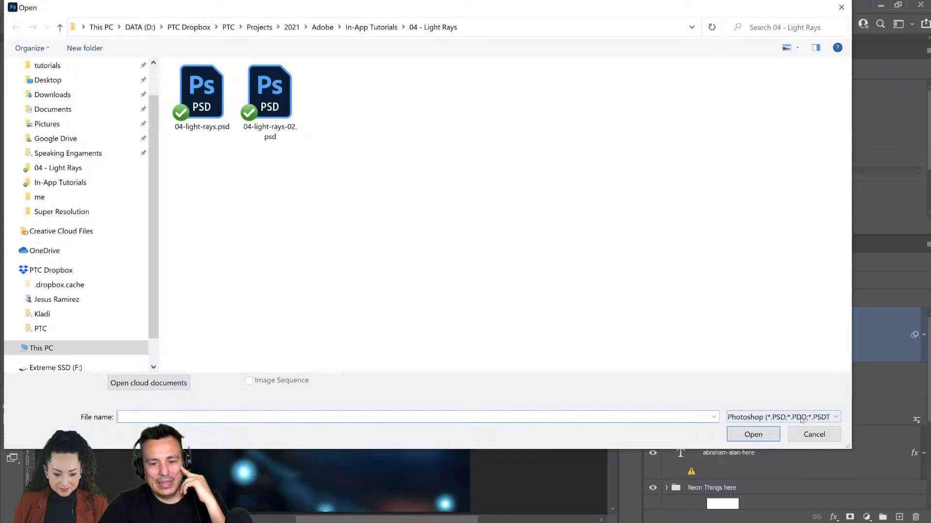
left_click(801, 418)
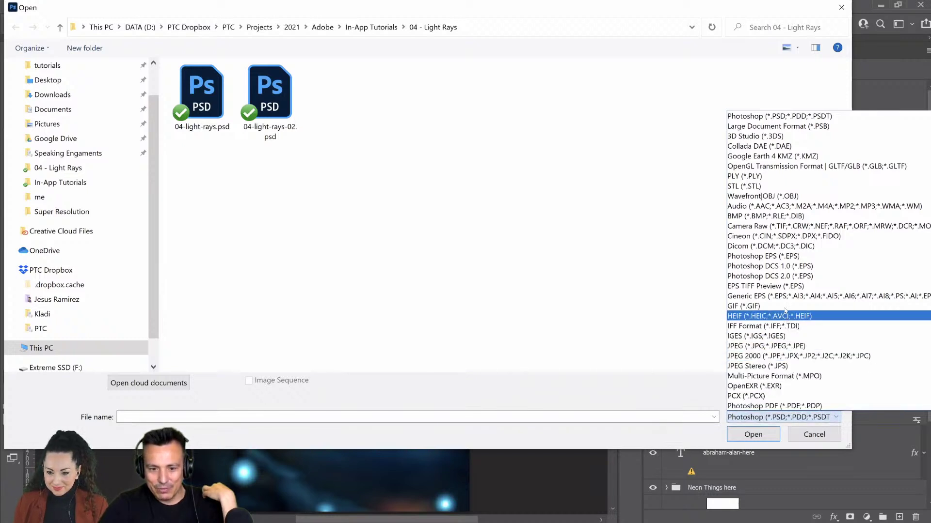
left_click(777, 227)
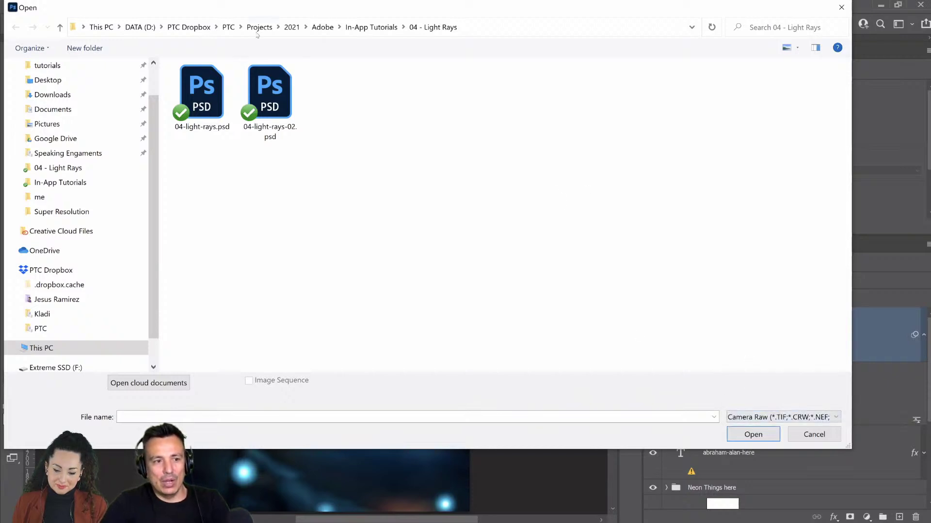
Browse to PTC > YouTube Tutorials > In Progress > Super Resolution and open italy_0273.NEF in Camera Raw.
left_click(229, 27)
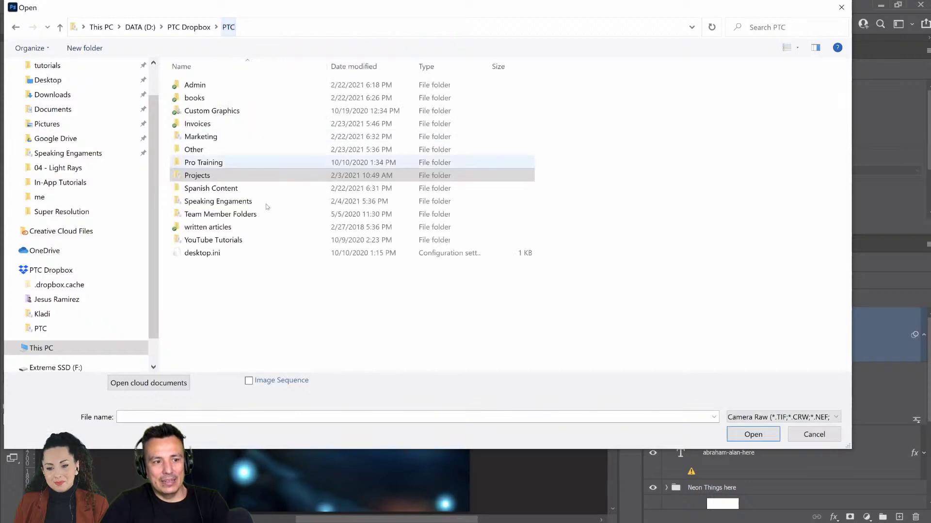
double_click(209, 239)
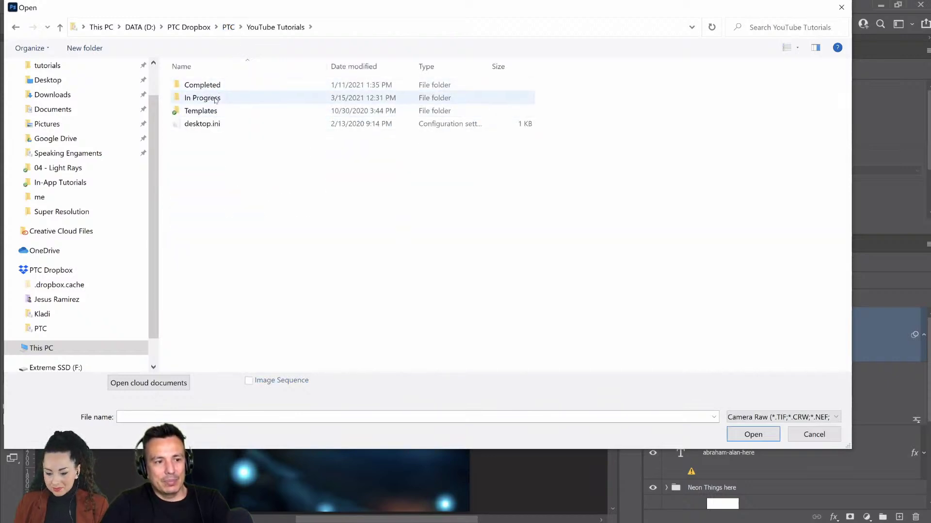
double_click(213, 97)
left_click(209, 164)
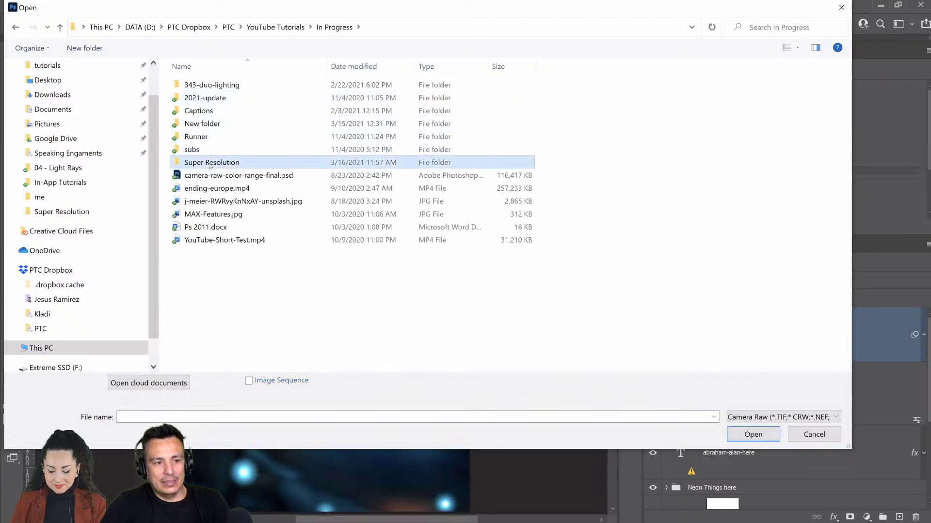
key("Return")
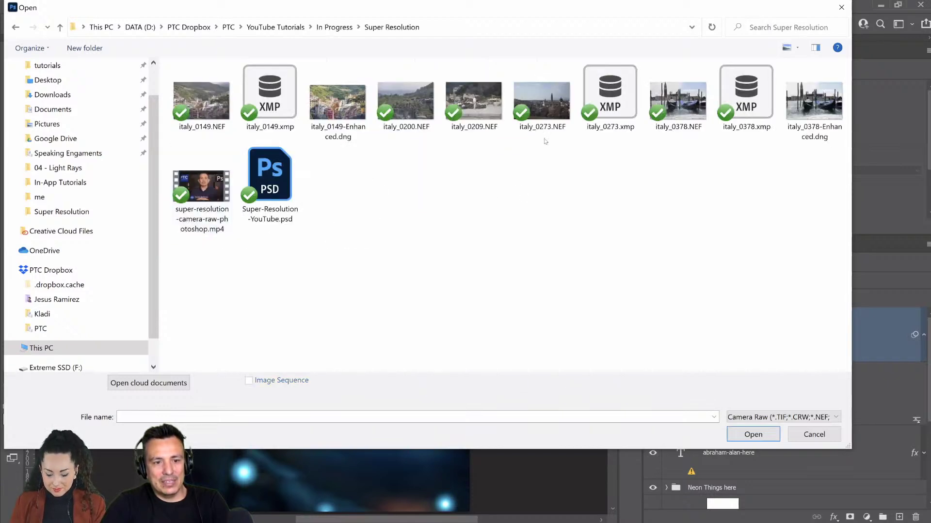
left_click(554, 103)
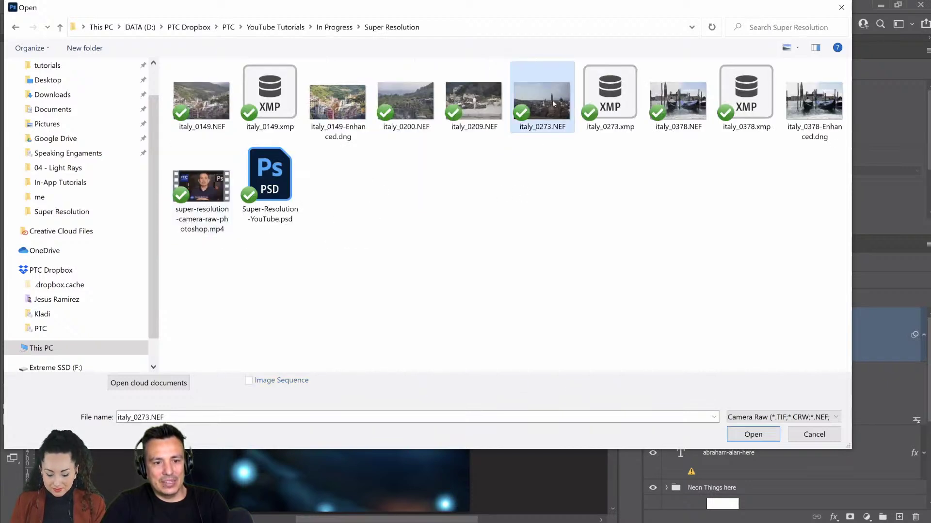
left_click(752, 434)
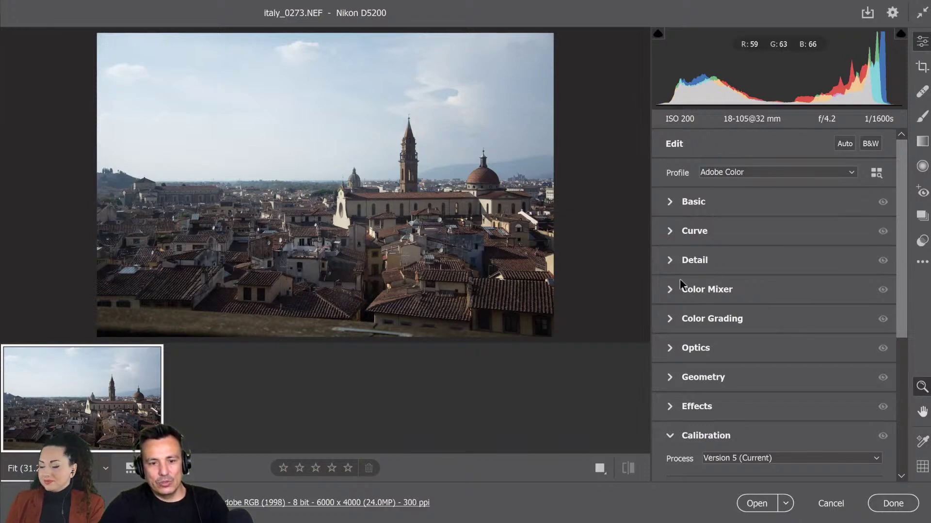
left_click(923, 262)
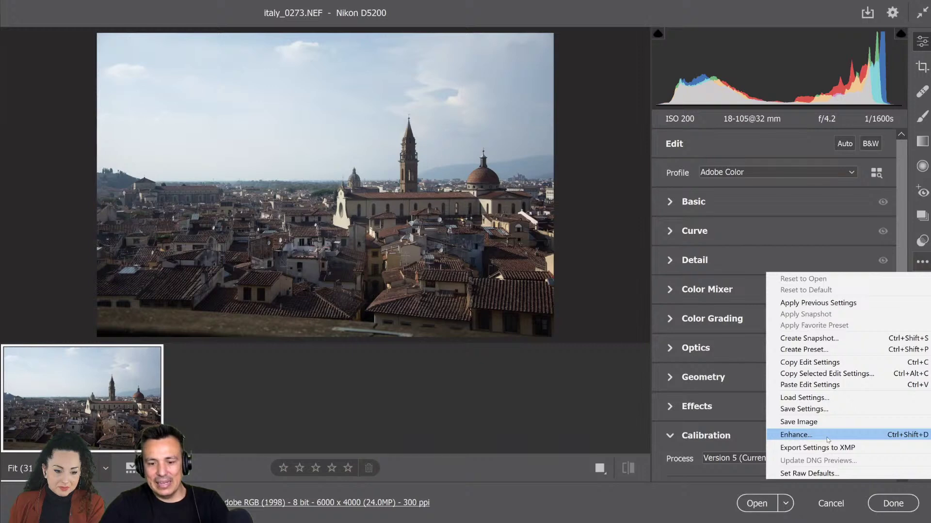
right_click(377, 104)
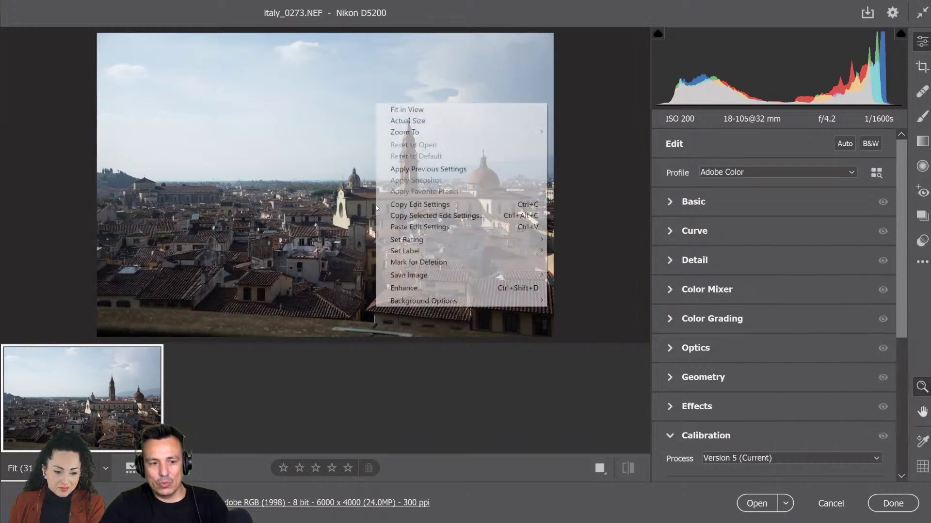
left_click(416, 289)
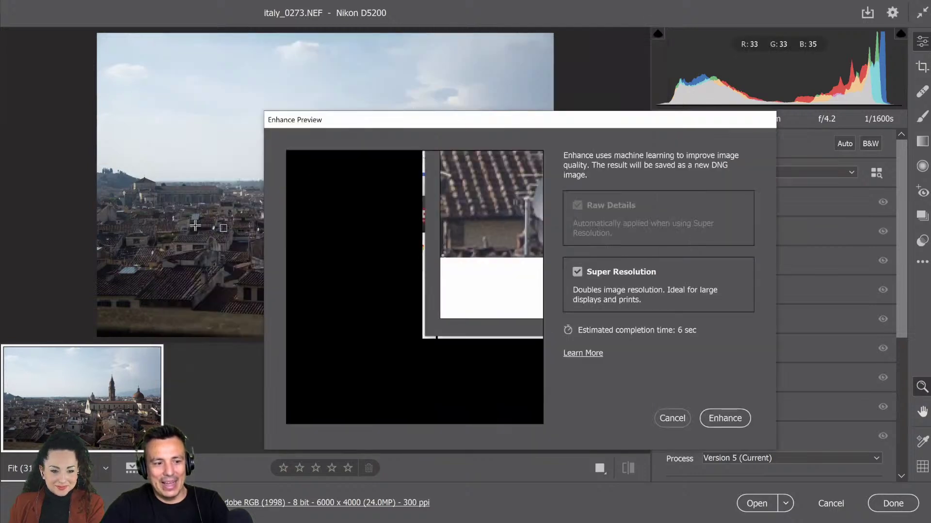
left_click(675, 422)
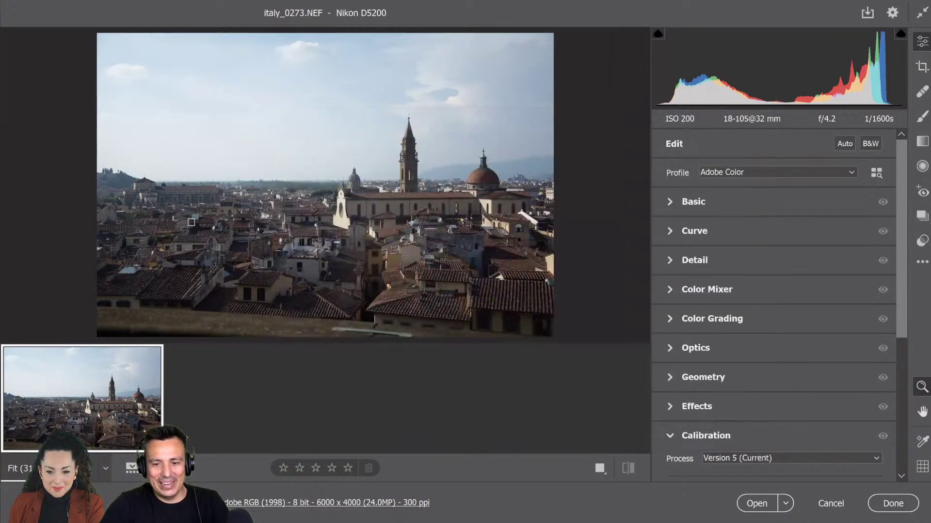
Bring up the Enhance preview for italy_0273.NEF, compare the Raw Details and Super Resolution options, and leave Super Resolution enabled.
left_click(921, 273)
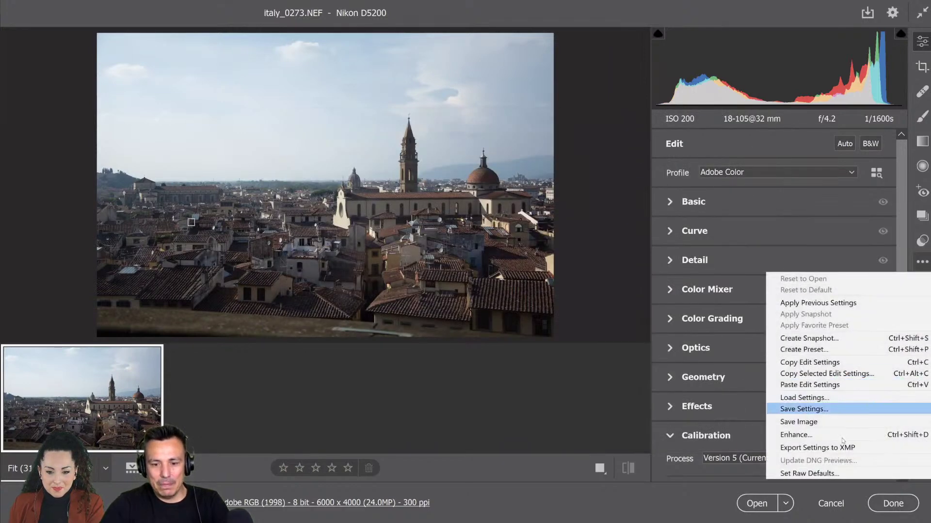
left_click(786, 435)
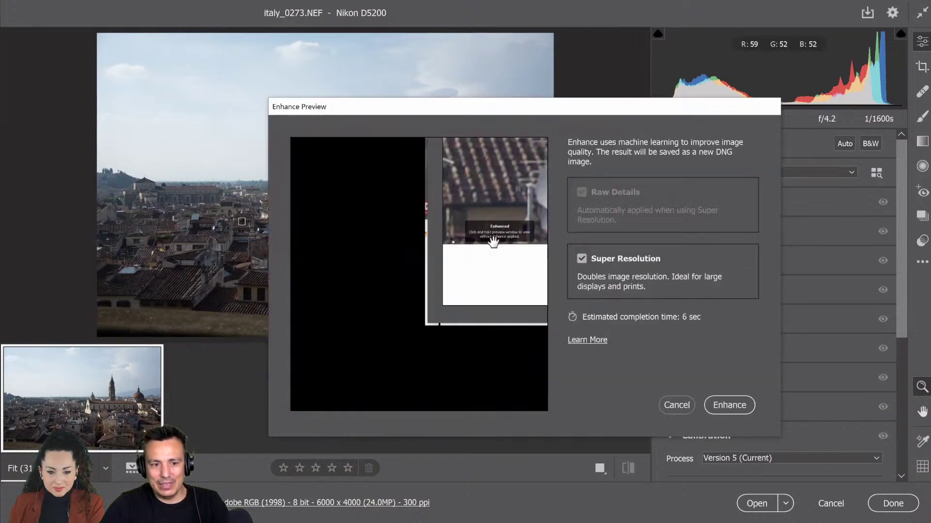
left_click(581, 258)
left_click(582, 191)
left_click(581, 193)
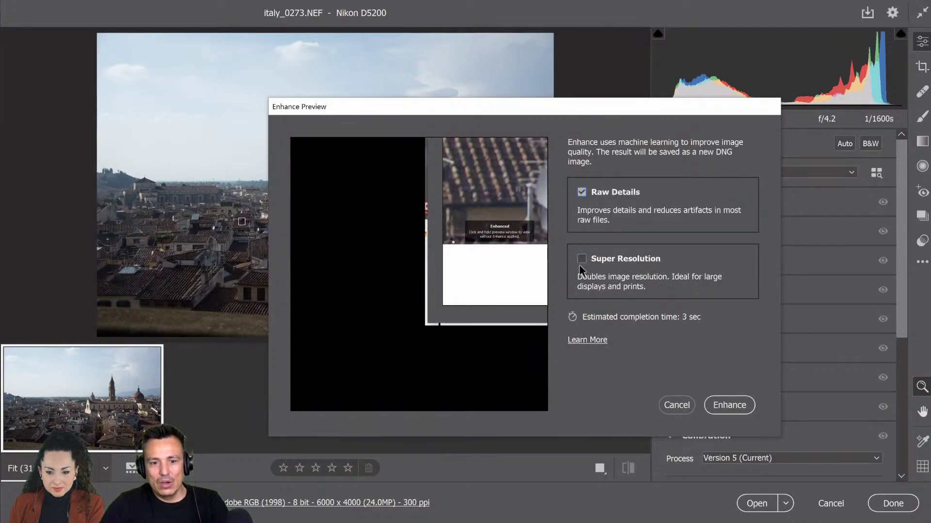
left_click(581, 257)
left_click(580, 257)
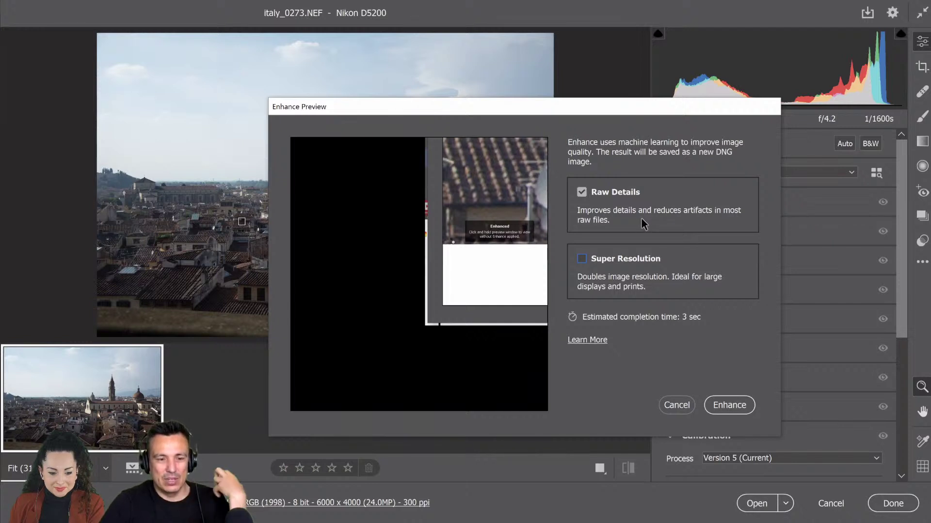
left_click(623, 262)
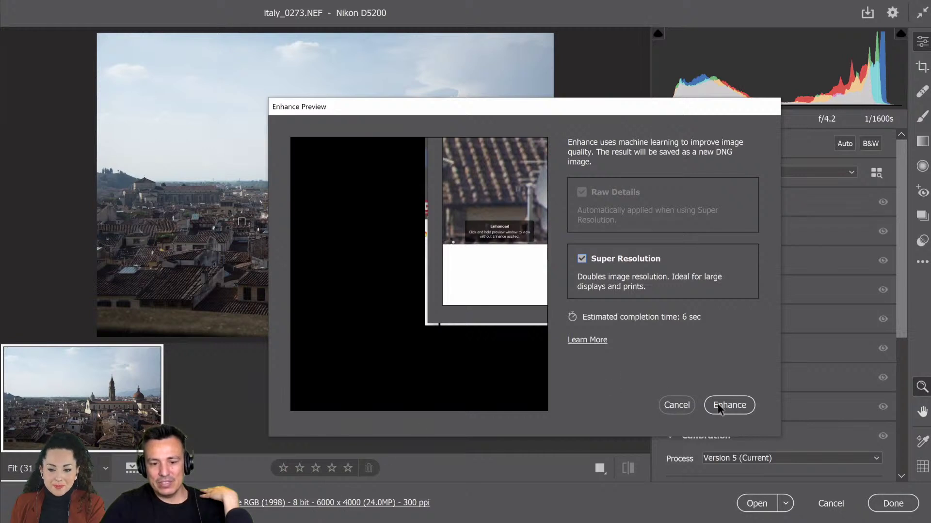
Create an enhanced copy of italy_0273.NEF with Super Resolution and select the resulting DNG.
left_click(734, 406)
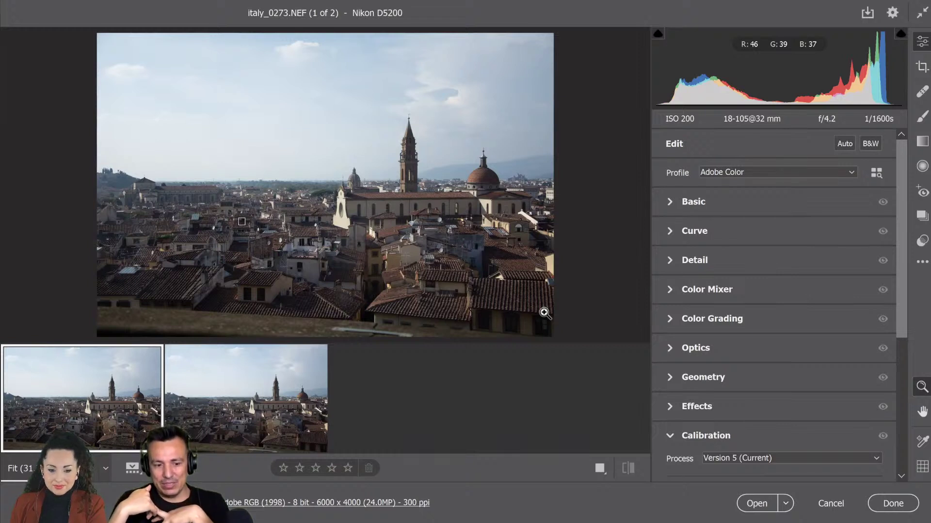
mouse_move(227, 389)
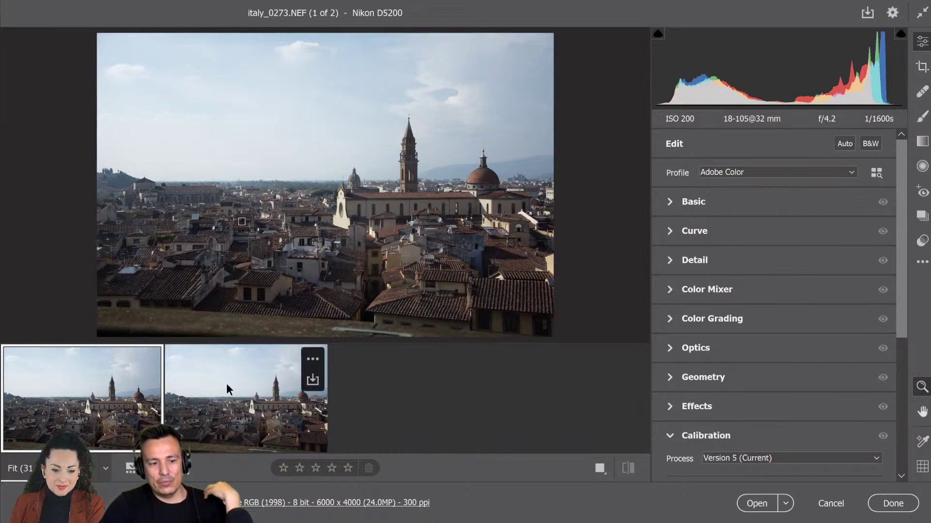
left_click(227, 390)
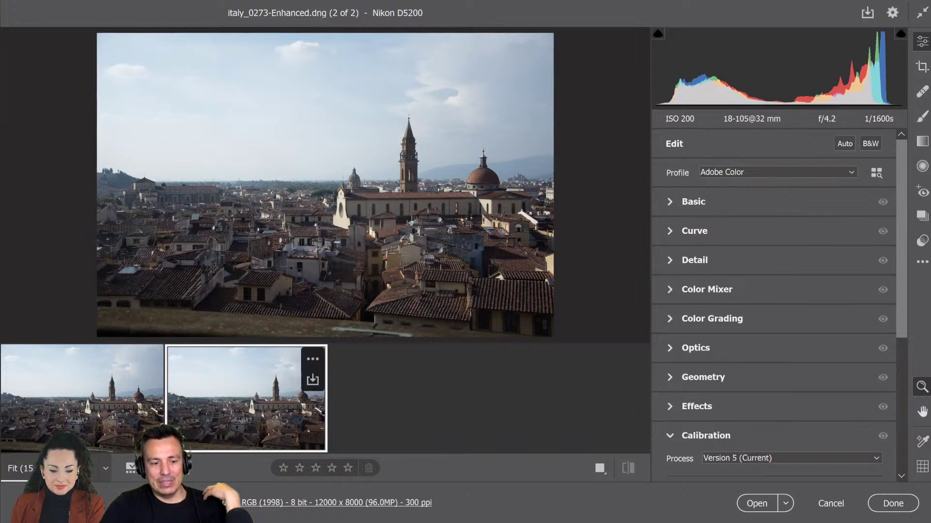
Compare the pixel dimensions of the original NEF with those of the enhanced DNG.
left_click(135, 412)
left_click(241, 425)
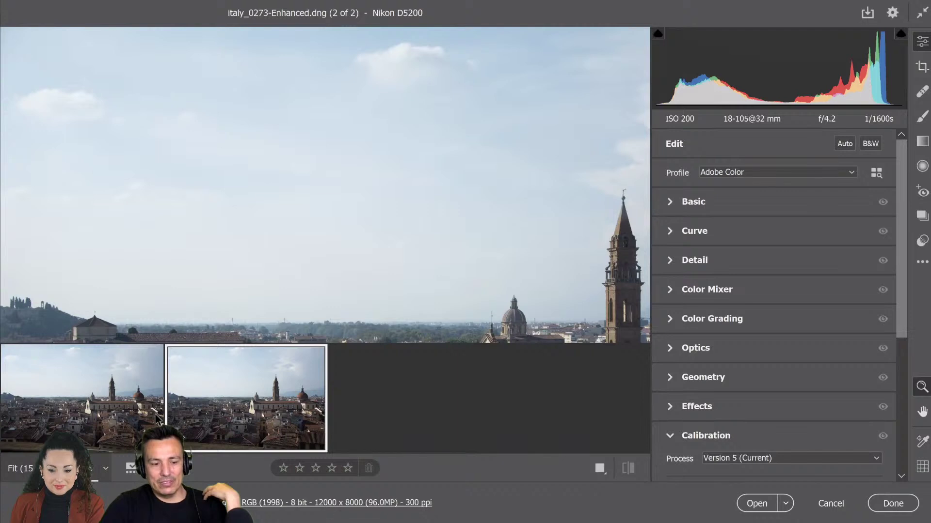
left_click(121, 388)
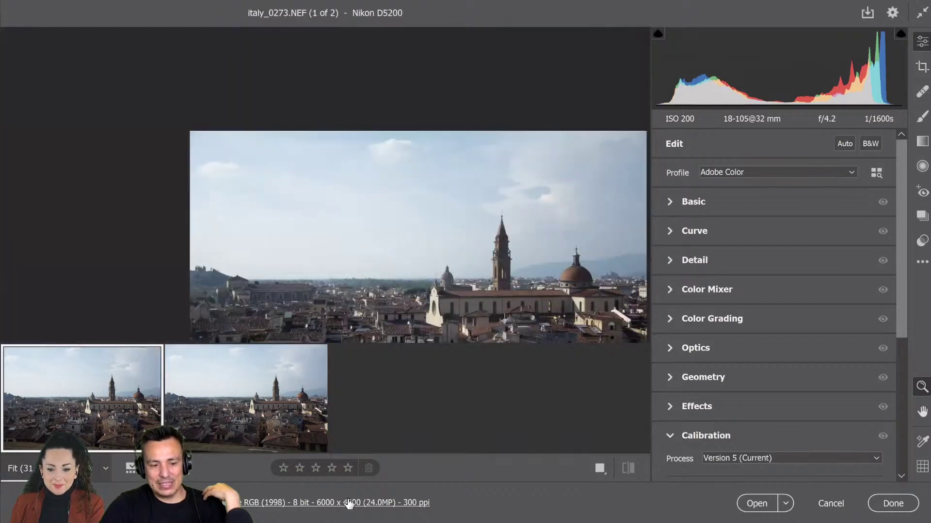
left_click(262, 427)
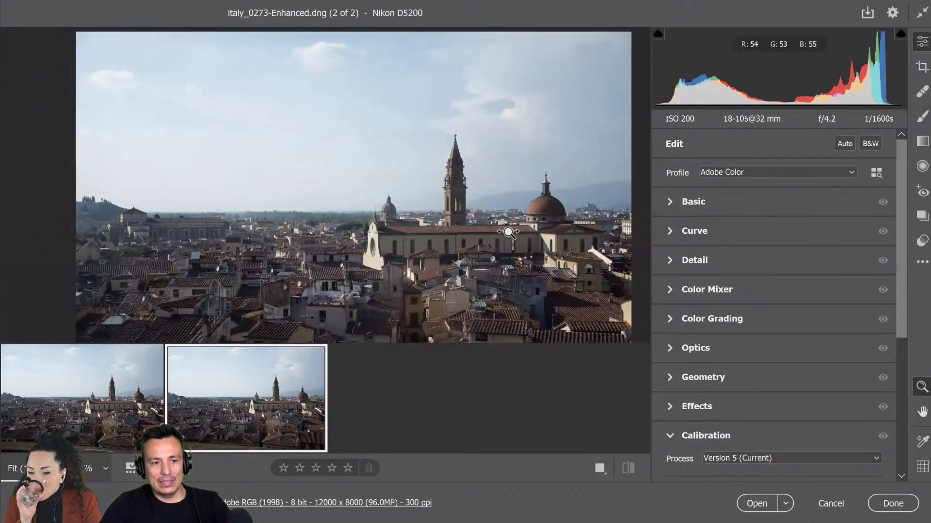
Examine the rooftops and building walls of the enhanced DNG up close for fine detail.
left_click(454, 231)
scroll(453, 237, "up", 5)
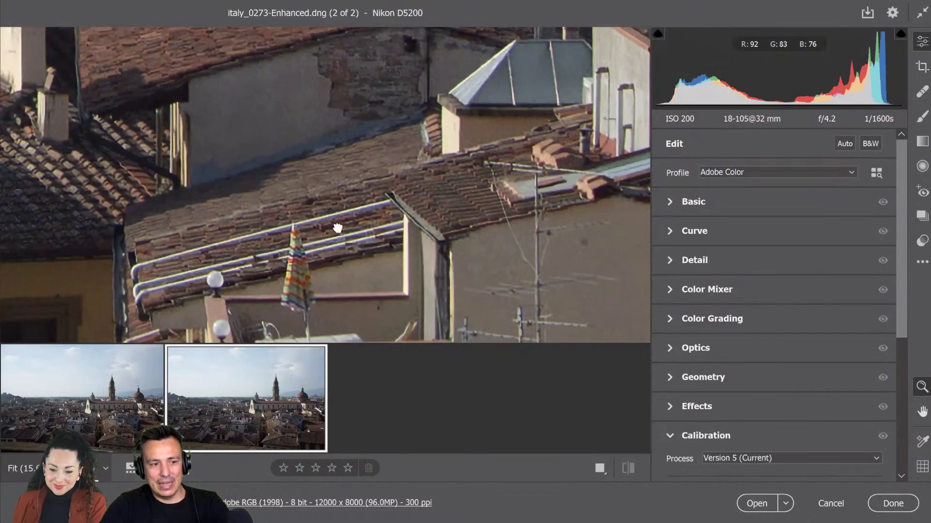
scroll(336, 225, "down", 3)
scroll(415, 272, "up", 2)
scroll(331, 198, "up", 5)
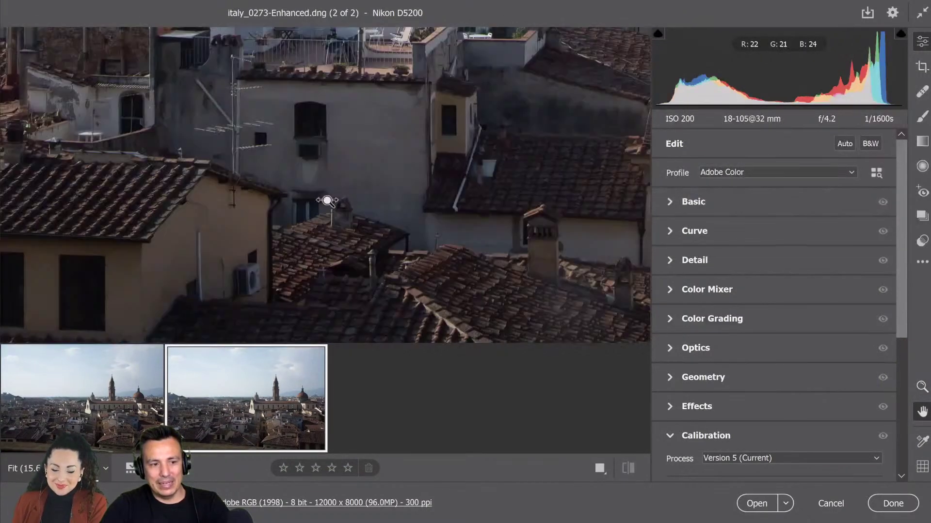
scroll(286, 202, "down", 4)
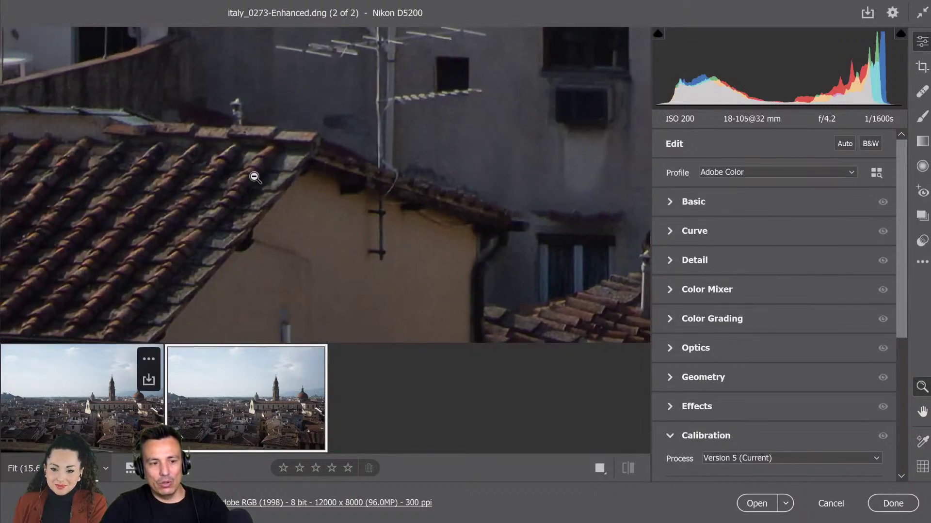
Compare the roof tile and ridge detail of the original NEF with the enhanced DNG at high magnification.
scroll(254, 178, "up", 3)
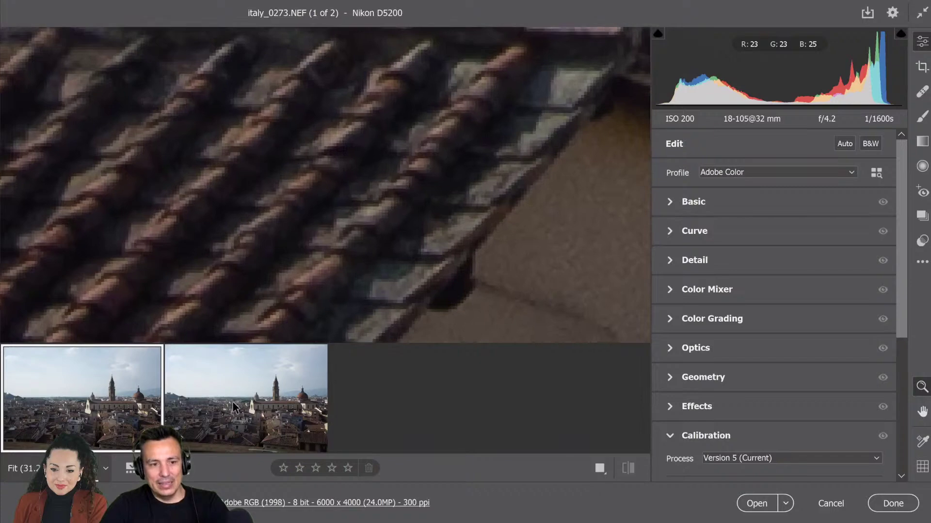
scroll(255, 177, "down", 3)
scroll(254, 178, "up", 4)
key("Left")
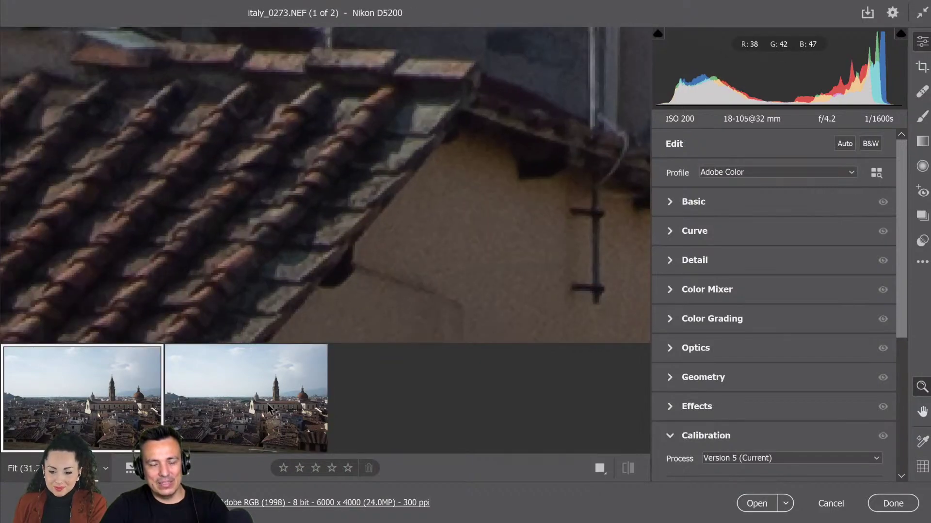
left_click(263, 400)
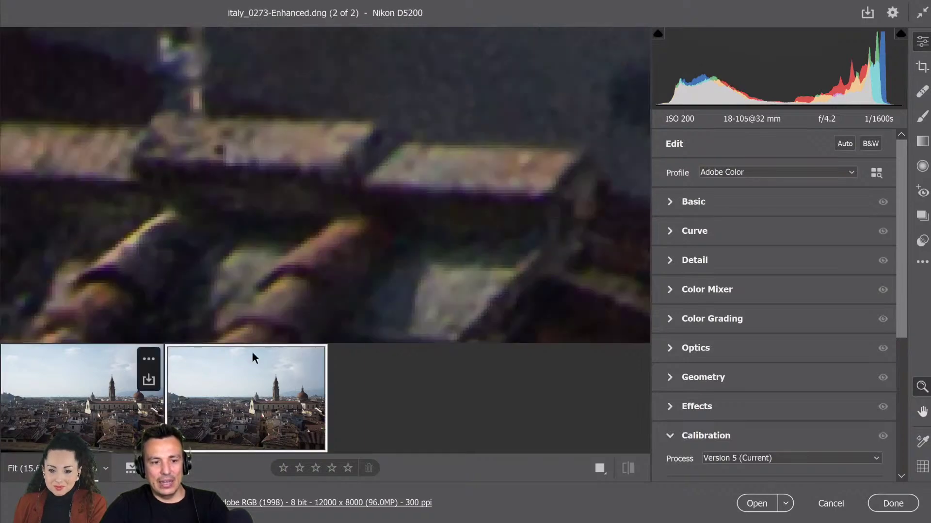
key("Left")
left_click(513, 205, "alt")
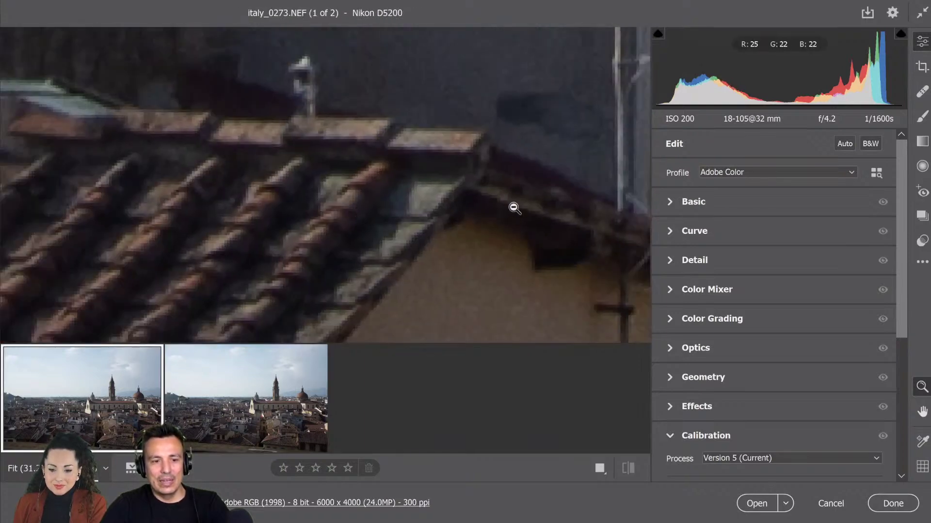
left_click(513, 206, "alt")
left_click(513, 205, "alt")
left_click(512, 206, "alt")
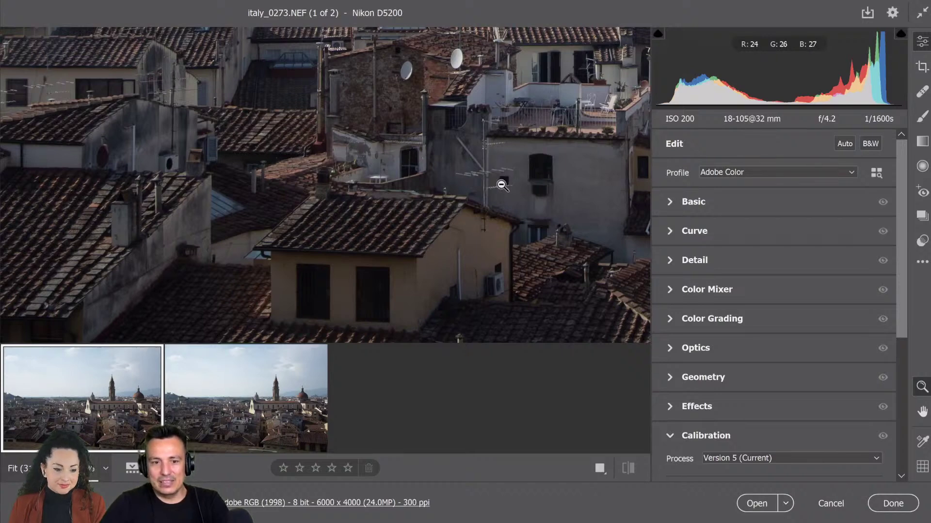
scroll(440, 222, "down", 2)
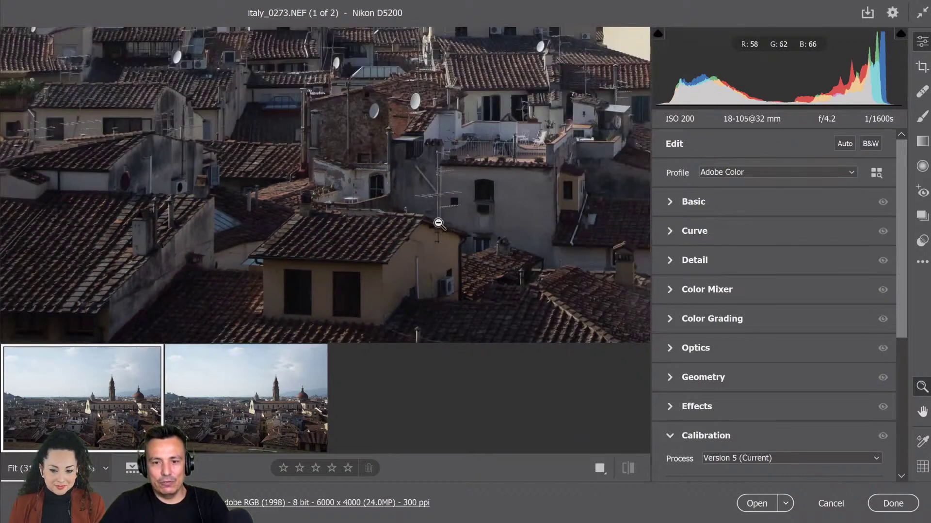
scroll(471, 186, "down", 2)
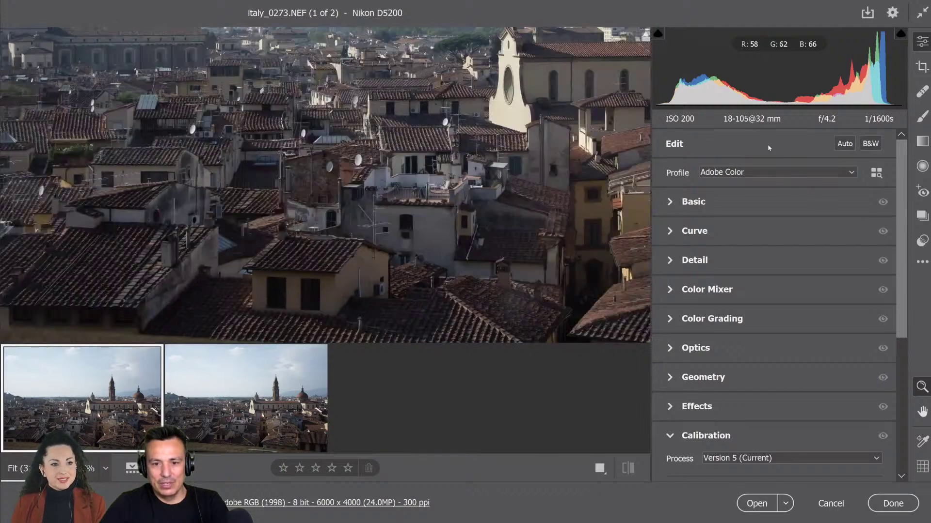
scroll(601, 170, "down", 1)
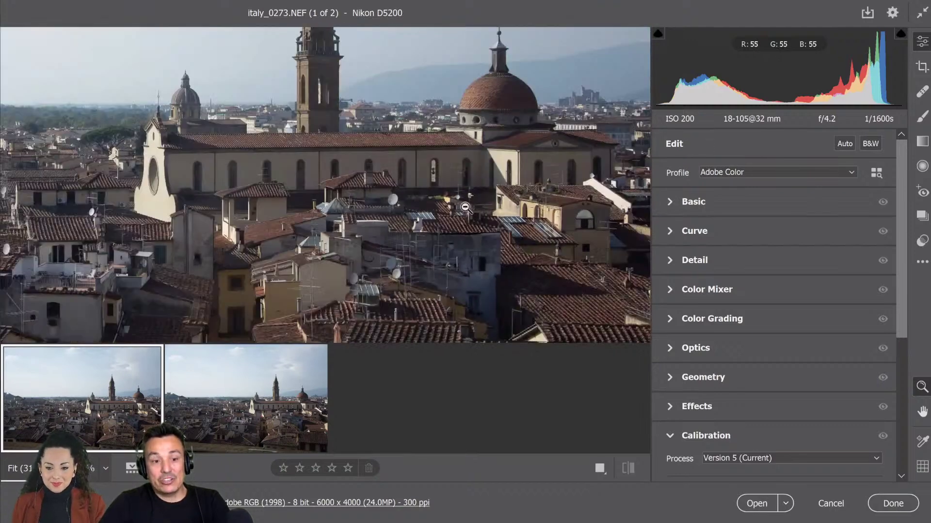
scroll(574, 172, "down", 2)
scroll(640, 173, "up", 2)
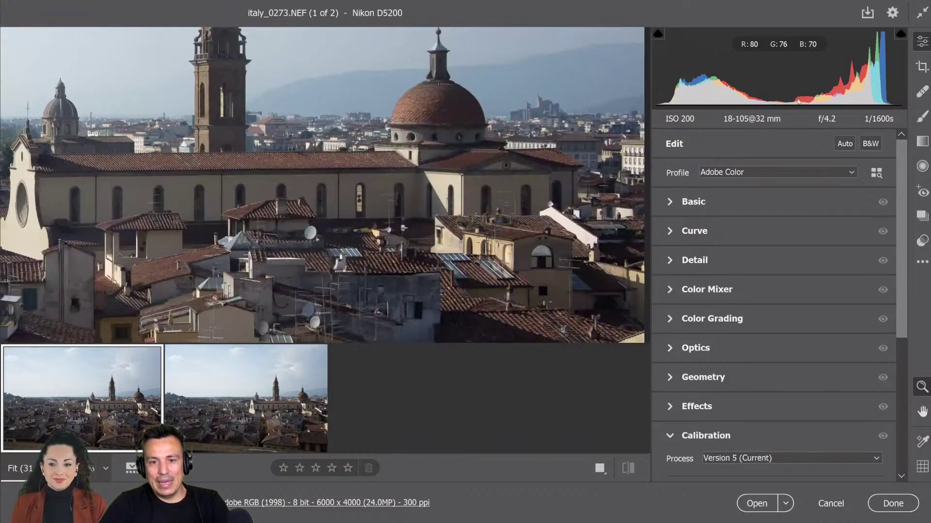
Configure the edit panels to hide Curve, Detail, Color/B&W Mixer, Color Grading, Optics, Geometry, Effects and Calibration, leaving Profile and Basic.
right_click(753, 82)
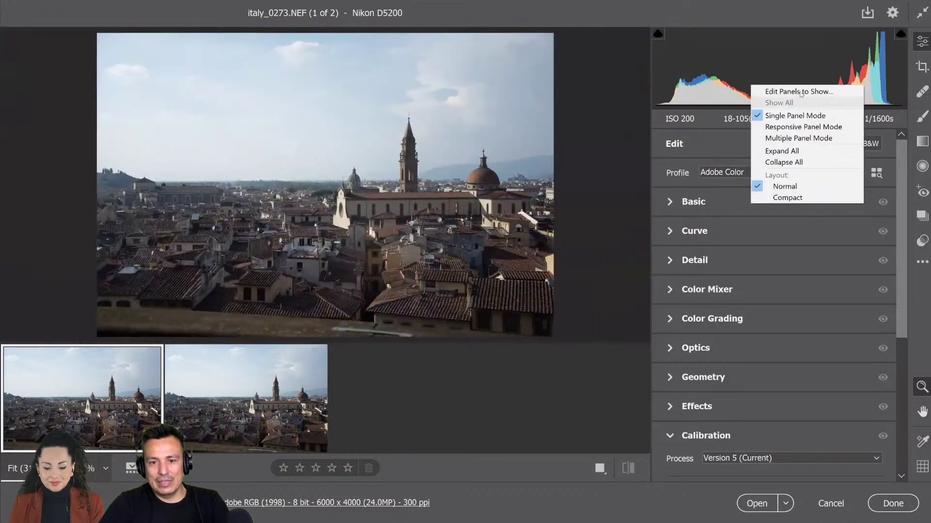
left_click(785, 89)
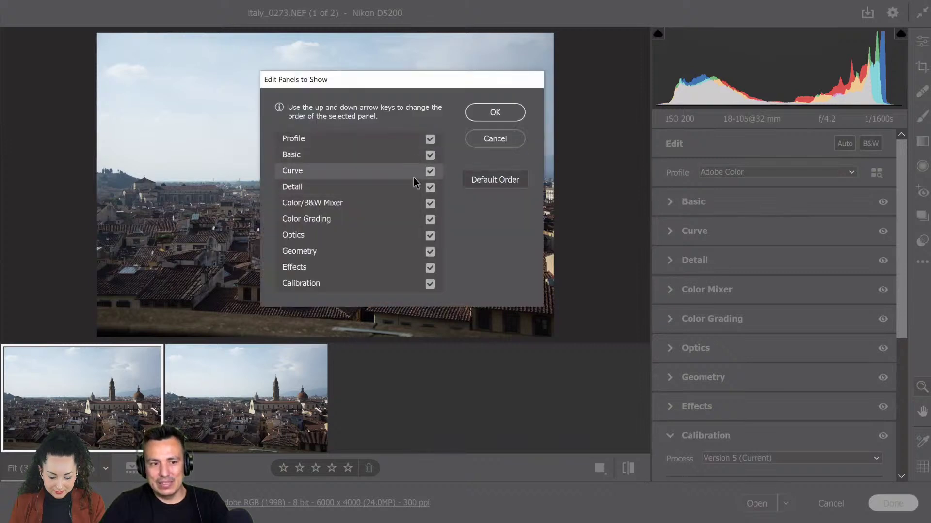
left_click(430, 284)
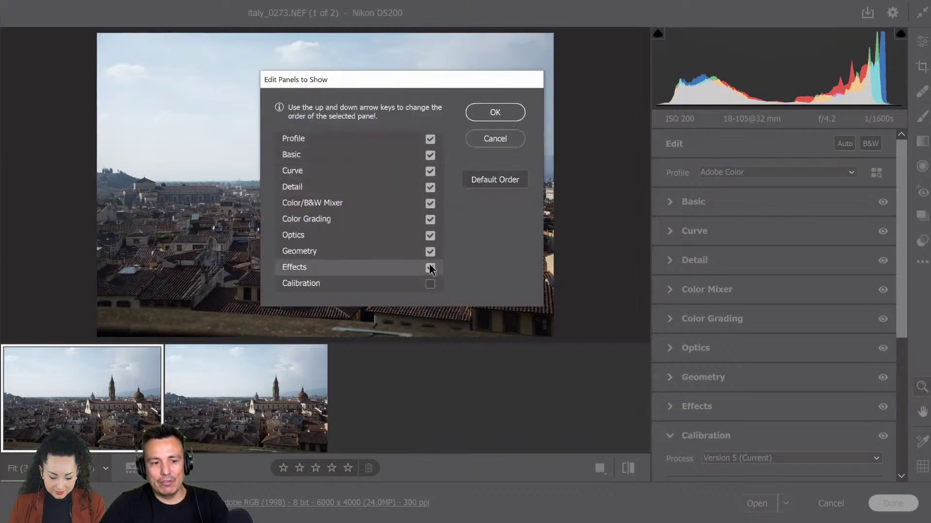
left_click(430, 268)
left_click(430, 252)
left_click(430, 236)
left_click(430, 219)
left_click(430, 188)
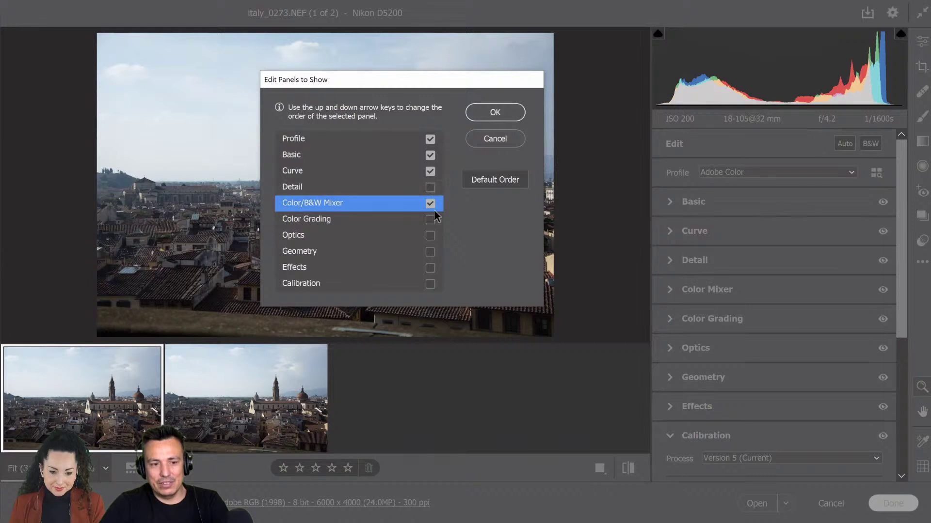
left_click(430, 171)
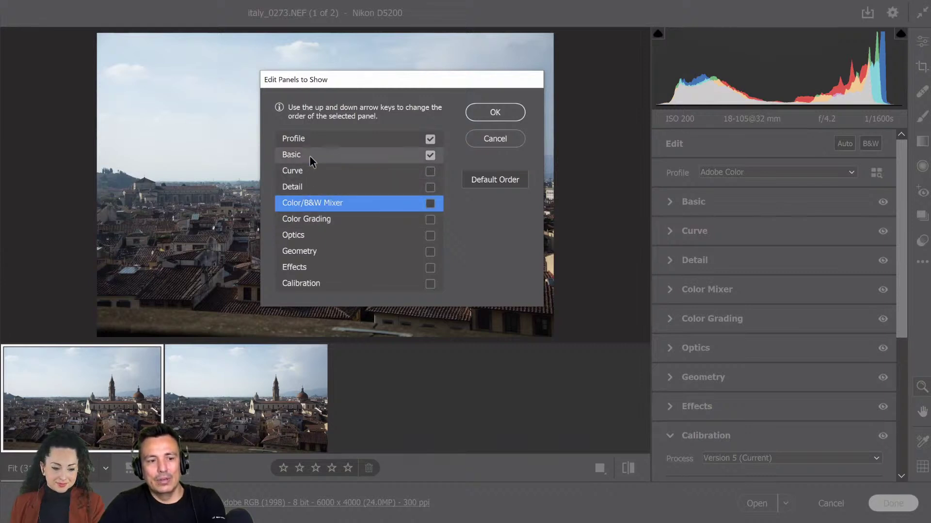
Re-enable the Curve and Detail edit panels, move Detail directly above Basic, and apply the panel layout.
left_click(430, 171)
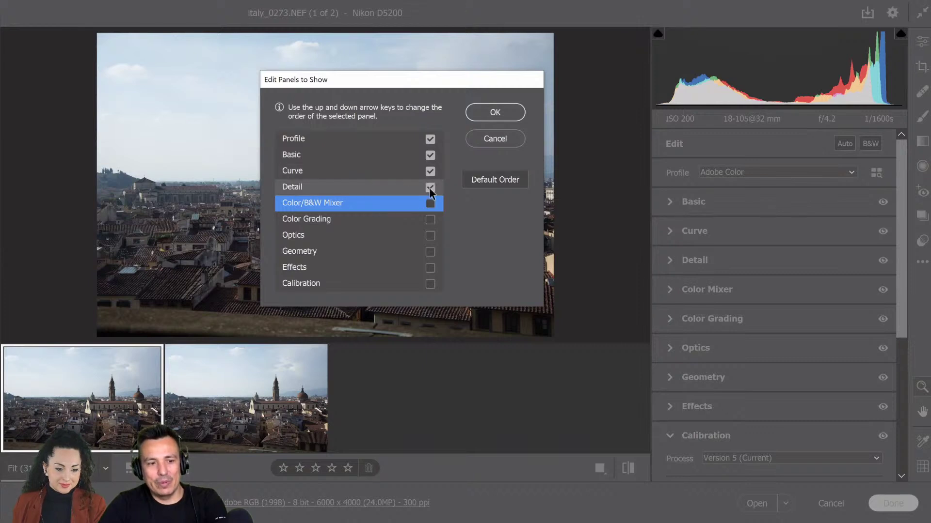
left_click(429, 188)
left_click(297, 191)
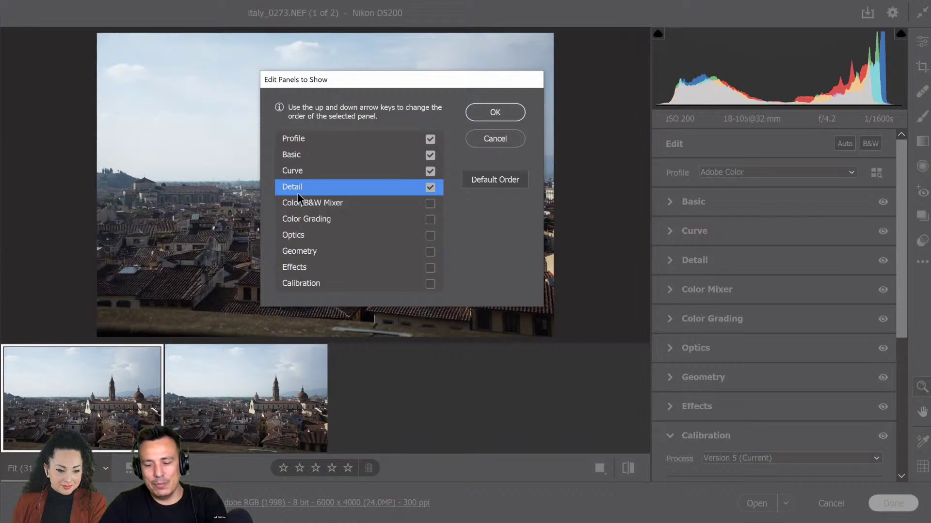
key("Up")
key("Up")
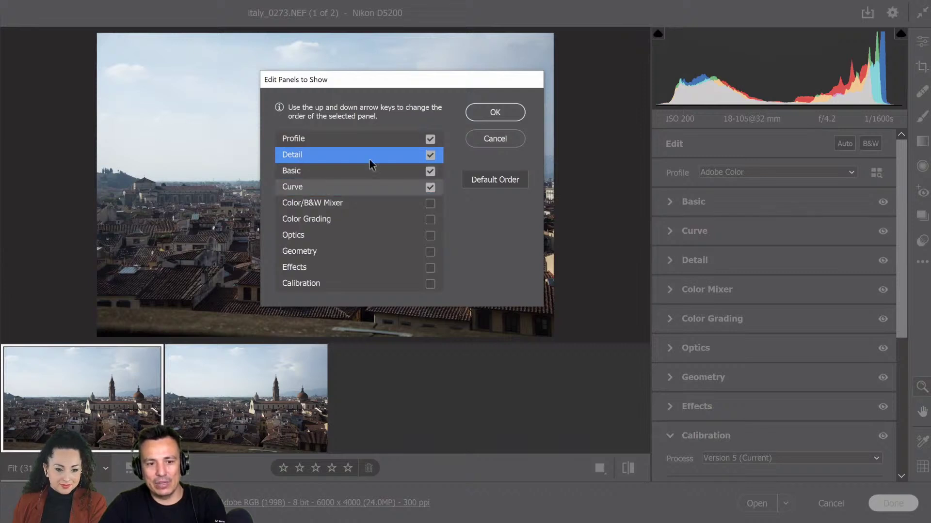
left_click(492, 115)
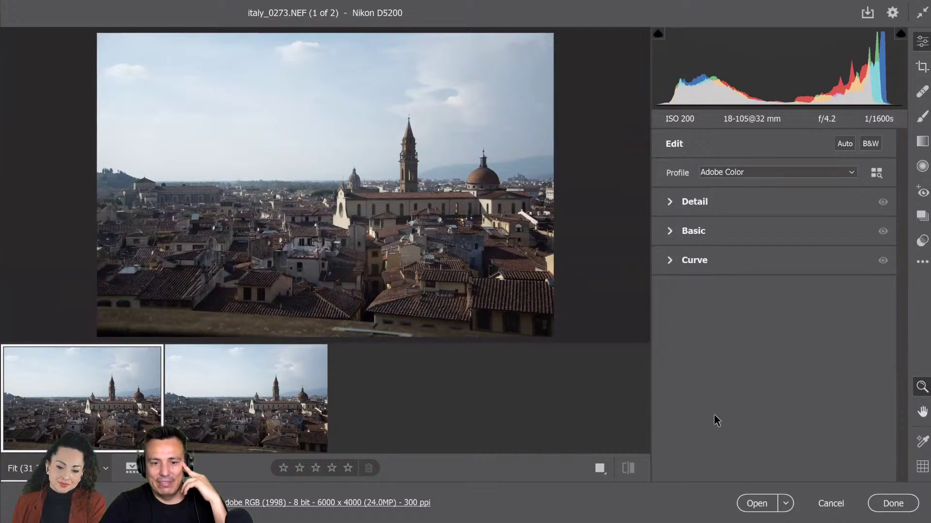
Reopen the edit panel configuration, enable the hidden panels and reset the list to the default order.
right_click(781, 151)
left_click(797, 96)
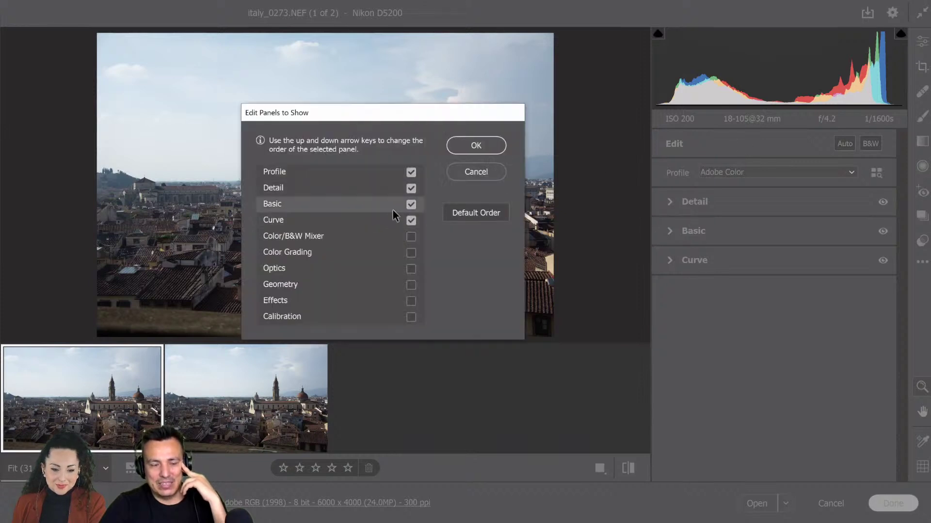
left_click(411, 236)
left_click(411, 252)
left_click(411, 269)
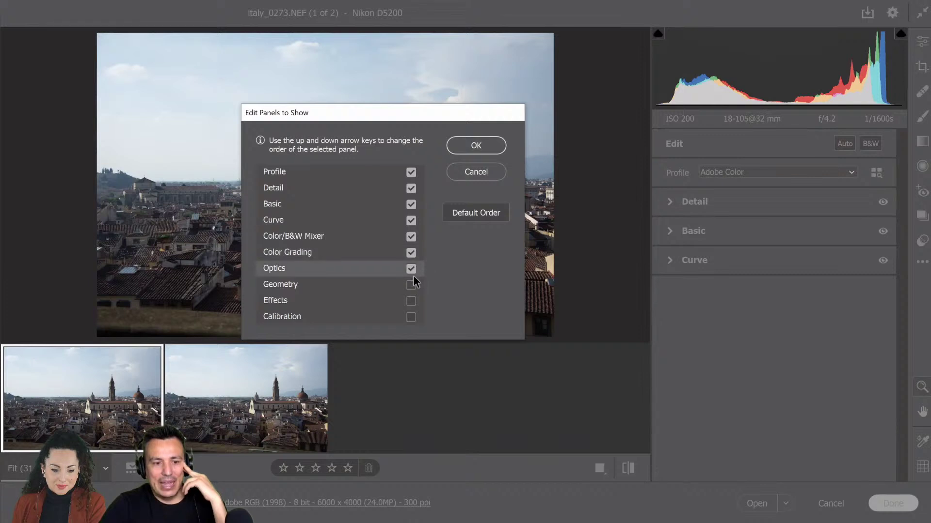
left_click(411, 285)
left_click(411, 300)
left_click(410, 317)
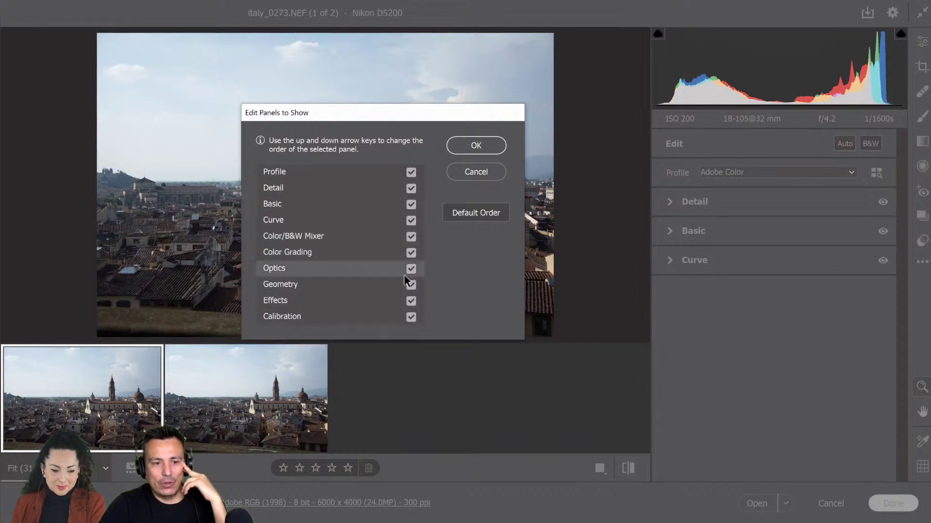
left_click(475, 213)
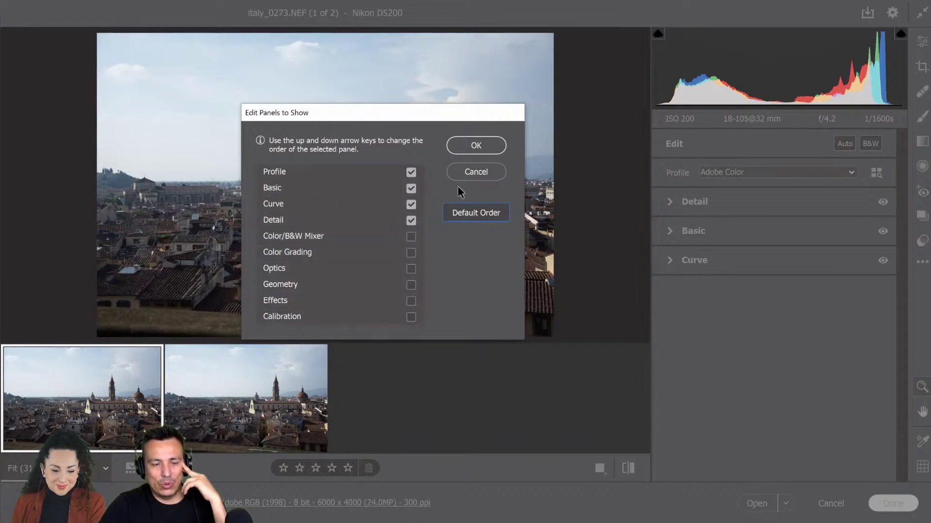
Enable the Color/B&W Mixer, Color Grading, Optics, Geometry, Effects and Calibration panels and apply the configuration.
left_click(411, 236)
left_click(411, 253)
left_click(411, 269)
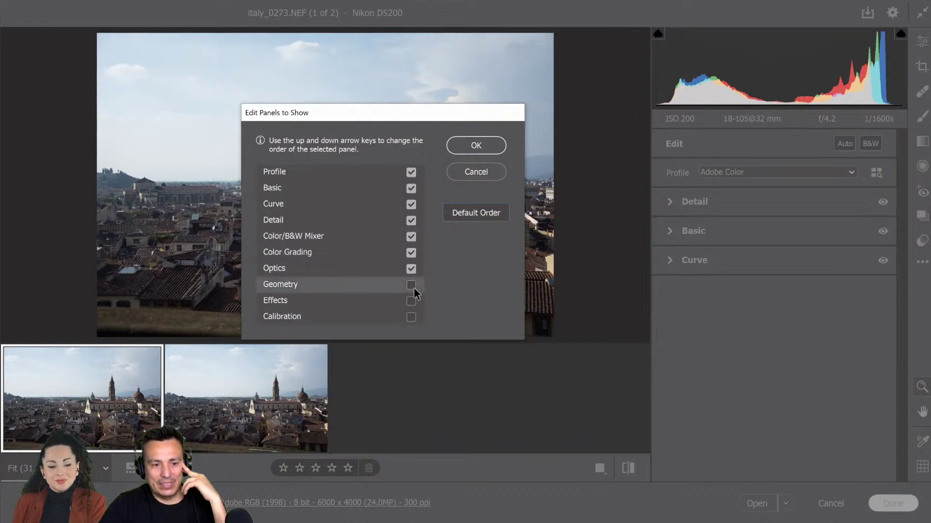
left_click(413, 289)
left_click(411, 301)
left_click(411, 317)
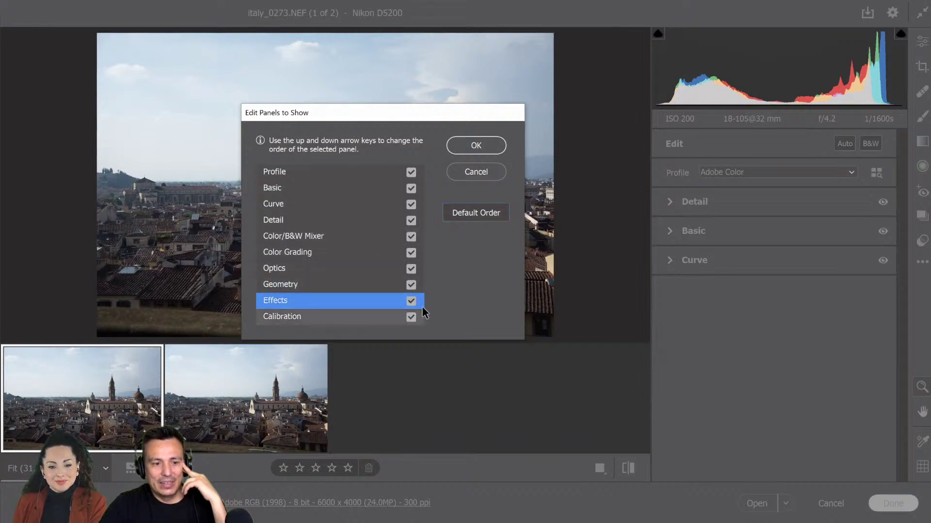
left_click(483, 147)
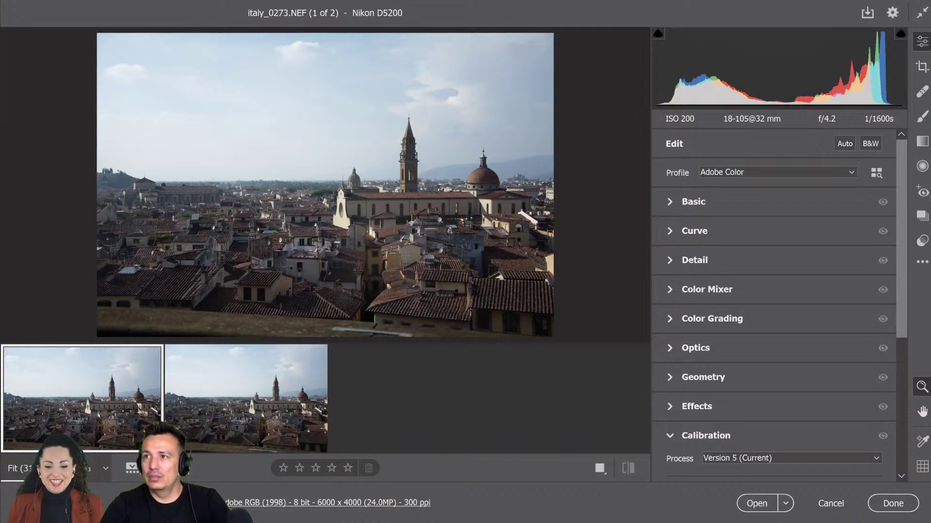
Finish the Camera Raw session and keep the current settings of the opened photos.
key("Return")
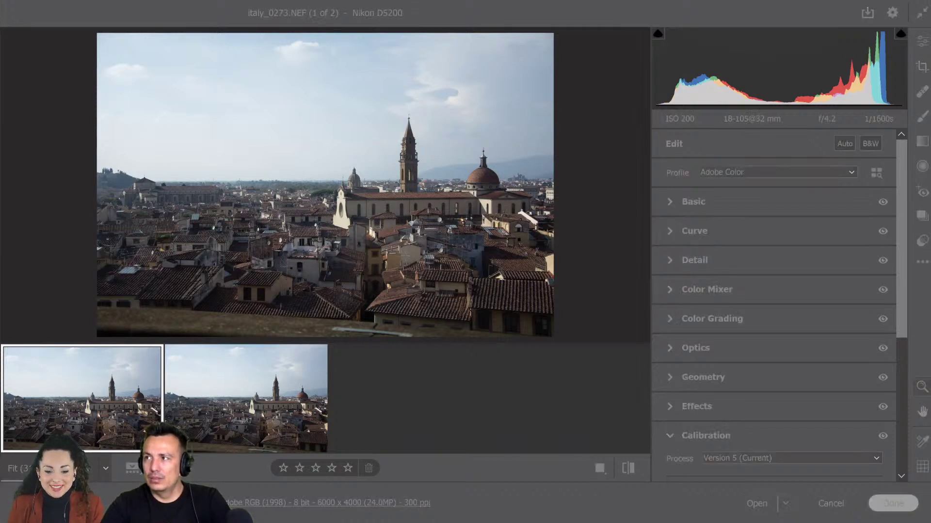
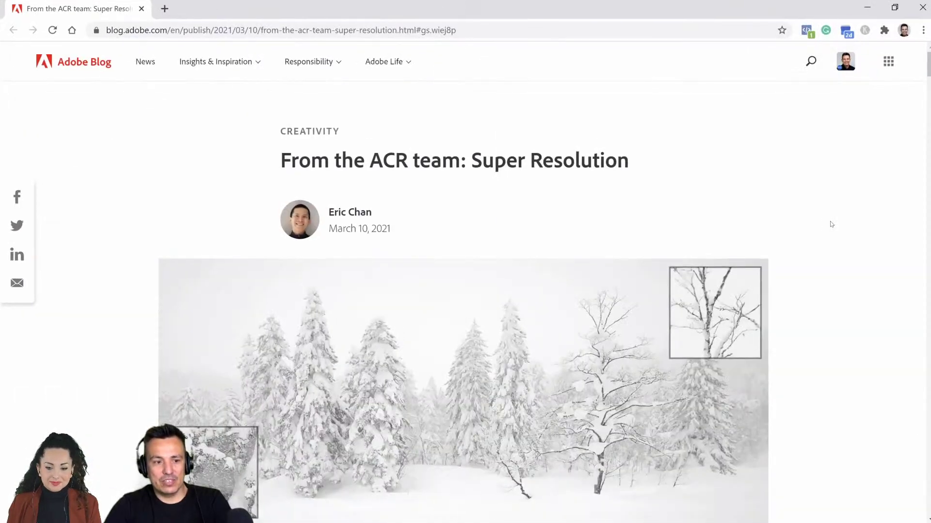
Examine the Adobe Blog article on Super Resolution in the browser, from the introduction to the Bayer and X-Trans sensor patterns.
scroll(833, 222, "down", 4)
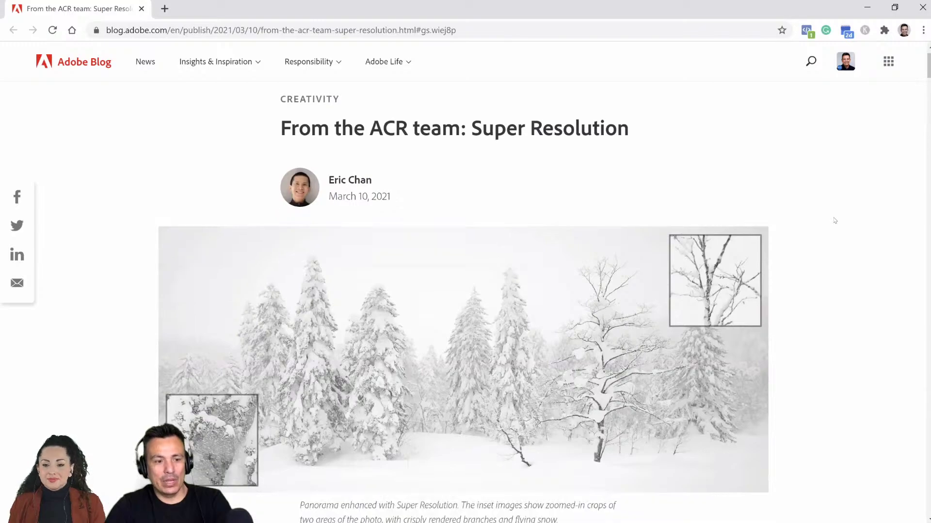
scroll(835, 219, "down", 8)
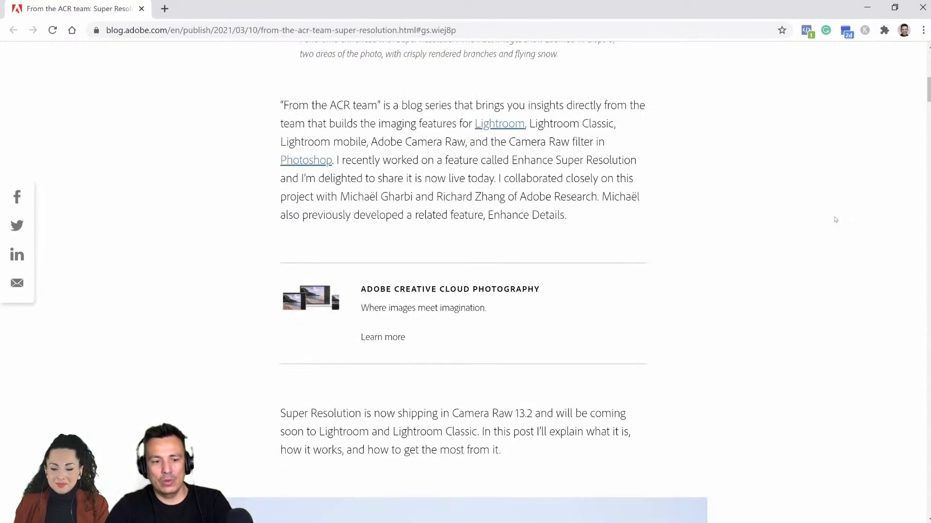
scroll(835, 220, "down", 14)
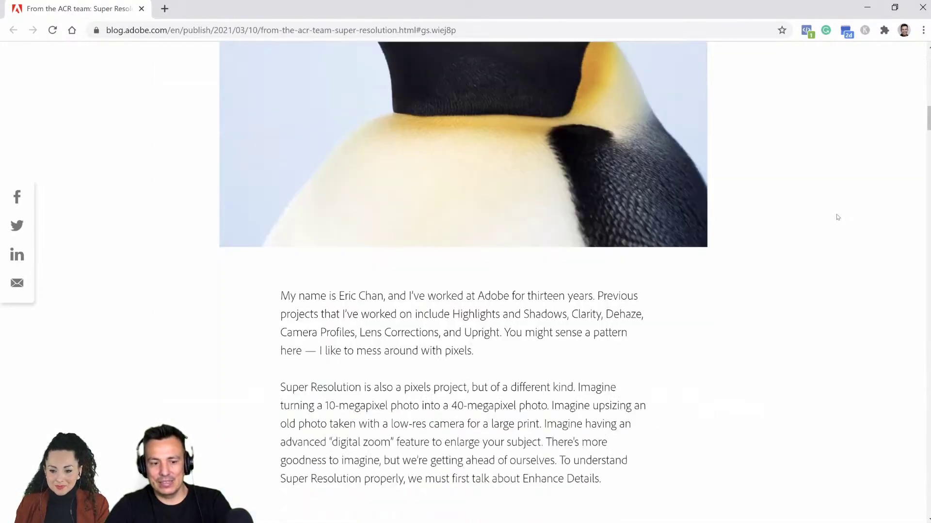
scroll(837, 217, "down", 3)
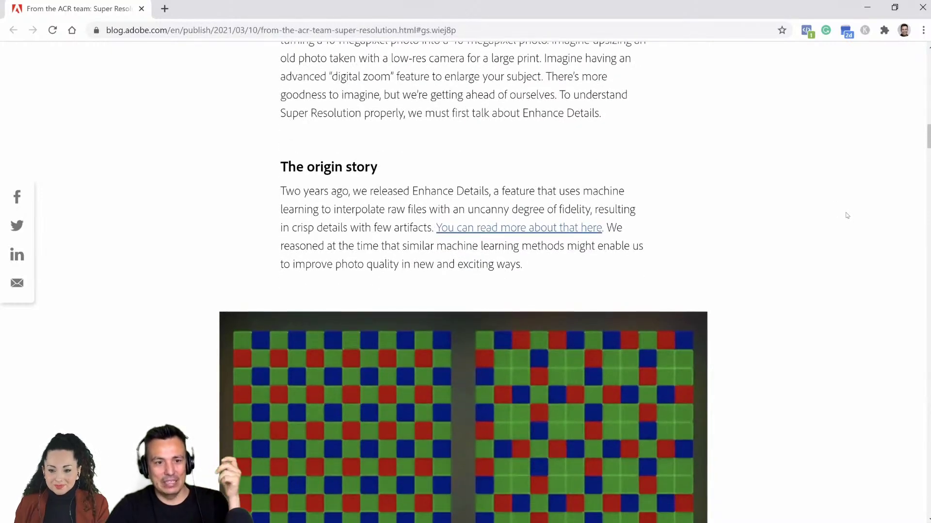
scroll(846, 215, "down", 5)
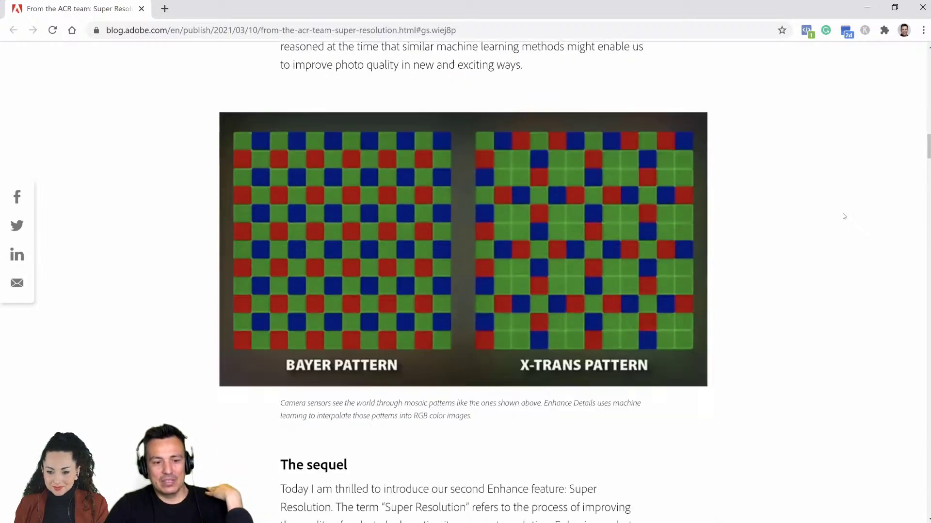
scroll(844, 217, "up", 10)
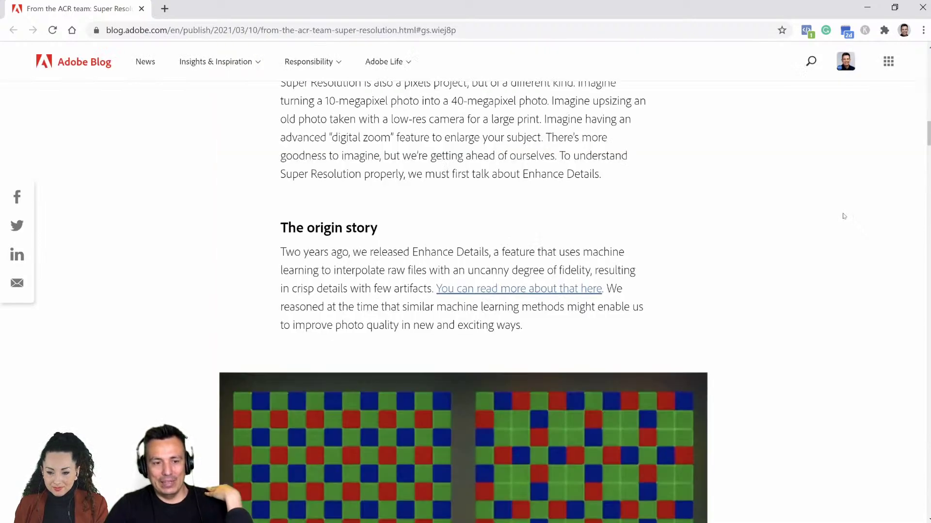
scroll(843, 216, "down", 5)
scroll(844, 216, "down", 3)
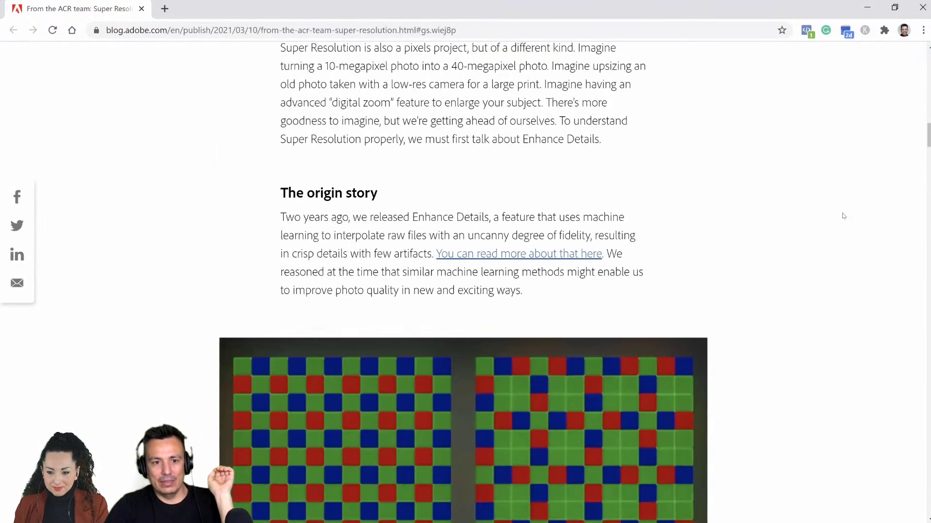
scroll(843, 216, "down", 5)
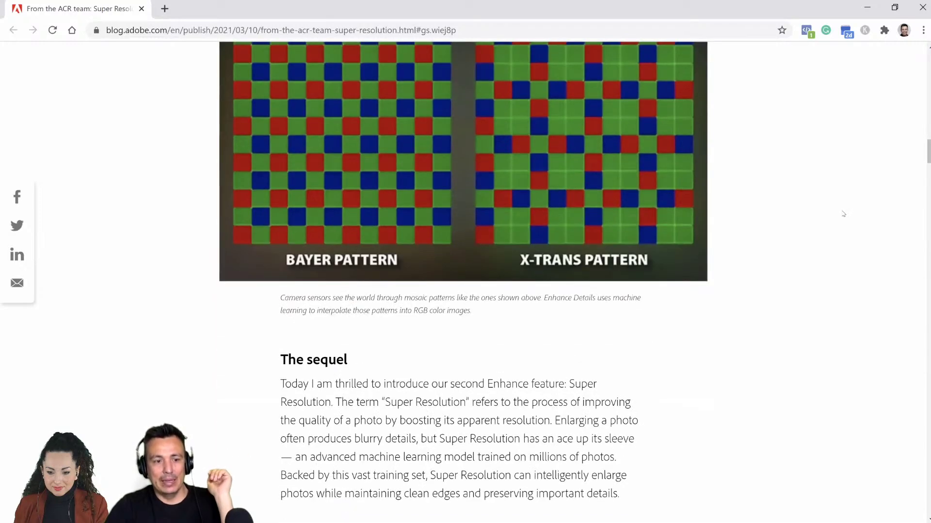
scroll(843, 215, "up", 1)
scroll(843, 215, "up", 1)
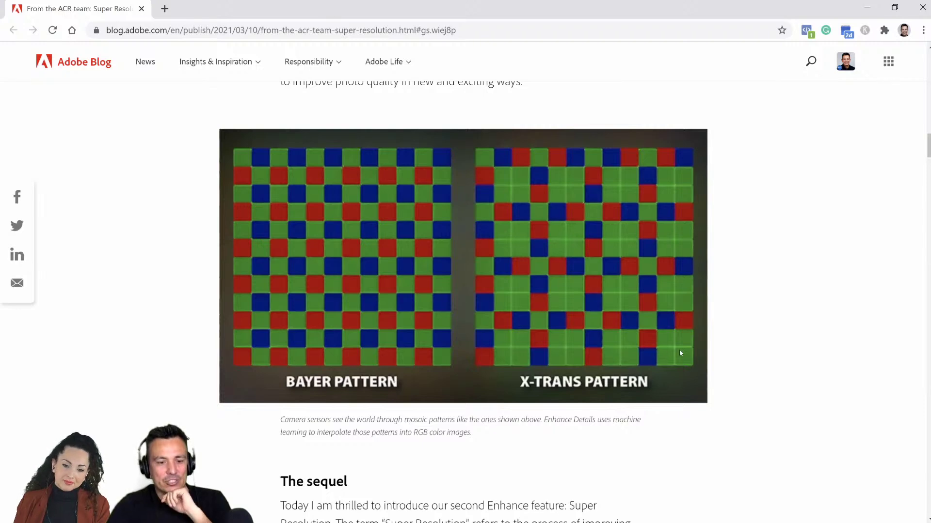
Skim the article's comparison images, use cases, technical explanation, usage instructions and tips, and return to its beginning.
scroll(680, 353, "down", 10)
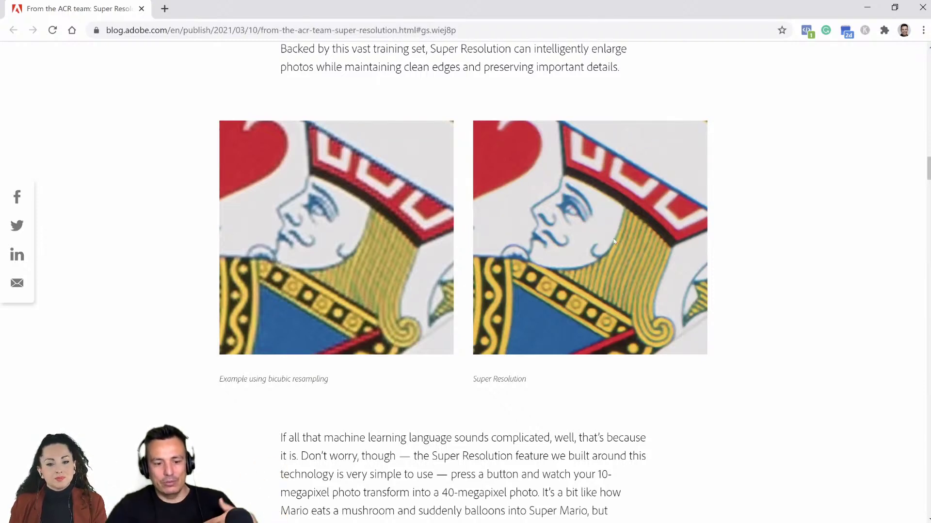
scroll(623, 244, "down", 7)
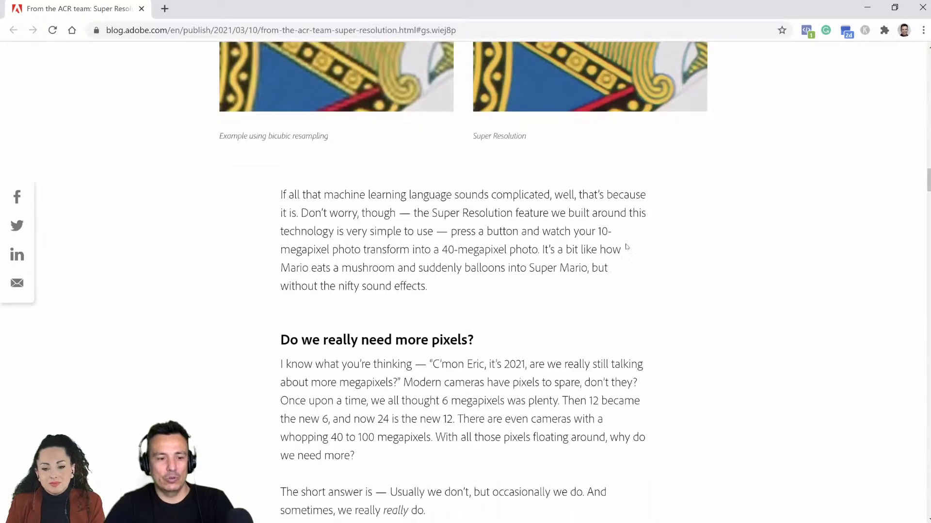
scroll(629, 245, "down", 1)
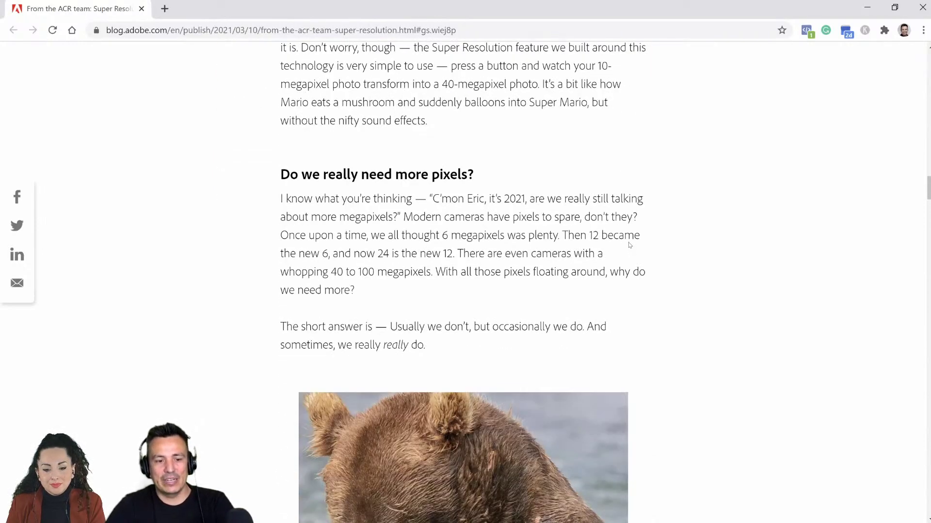
scroll(628, 245, "down", 4)
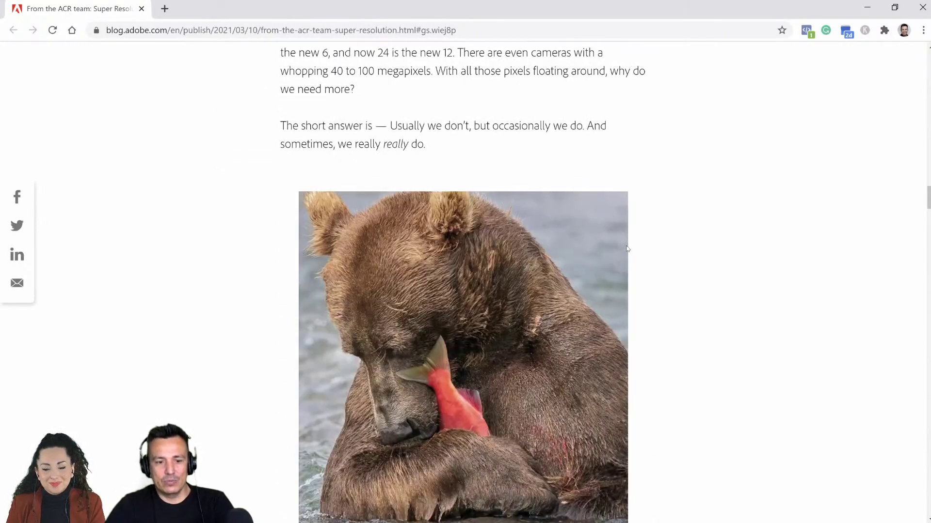
scroll(627, 247, "down", 20)
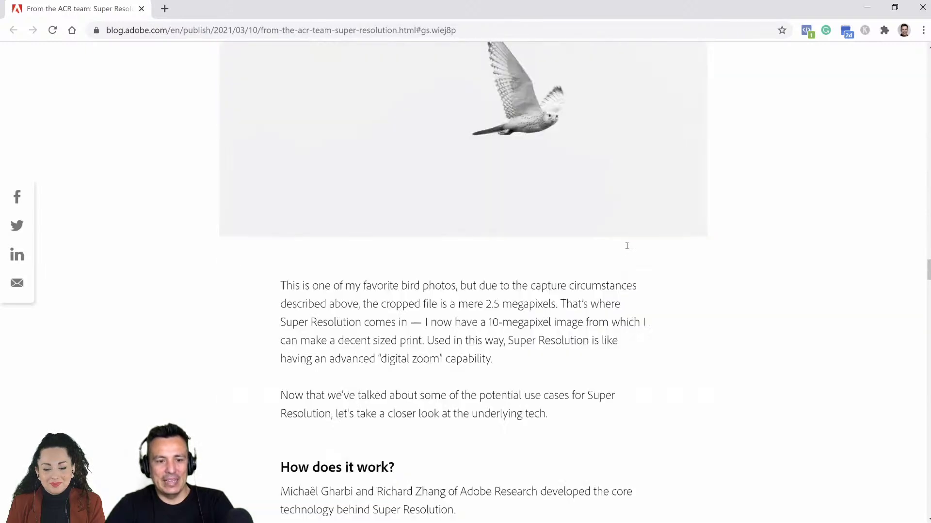
scroll(627, 246, "down", 20)
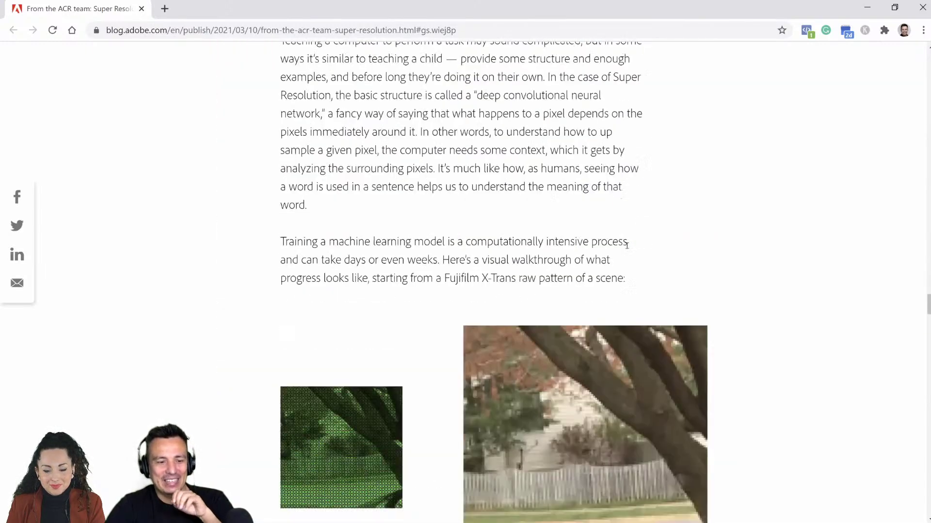
scroll(625, 250, "down", 20)
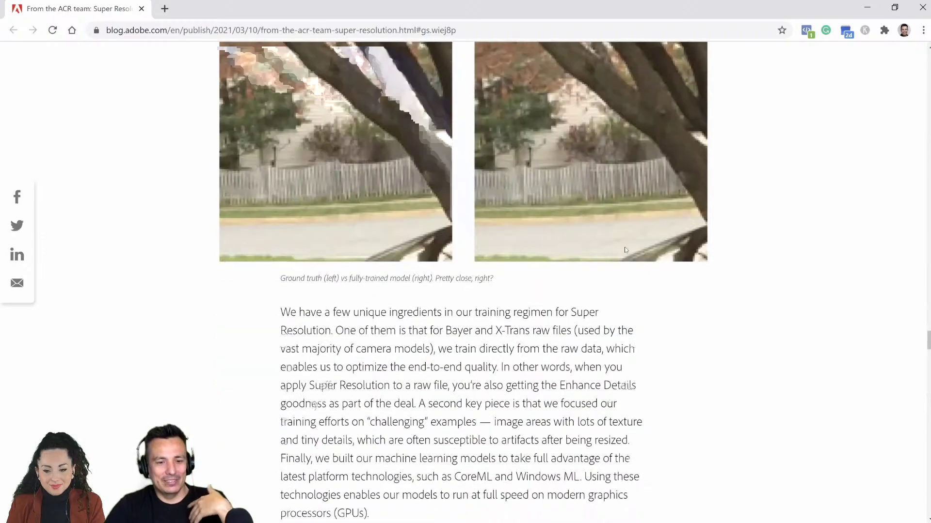
scroll(625, 250, "down", 17)
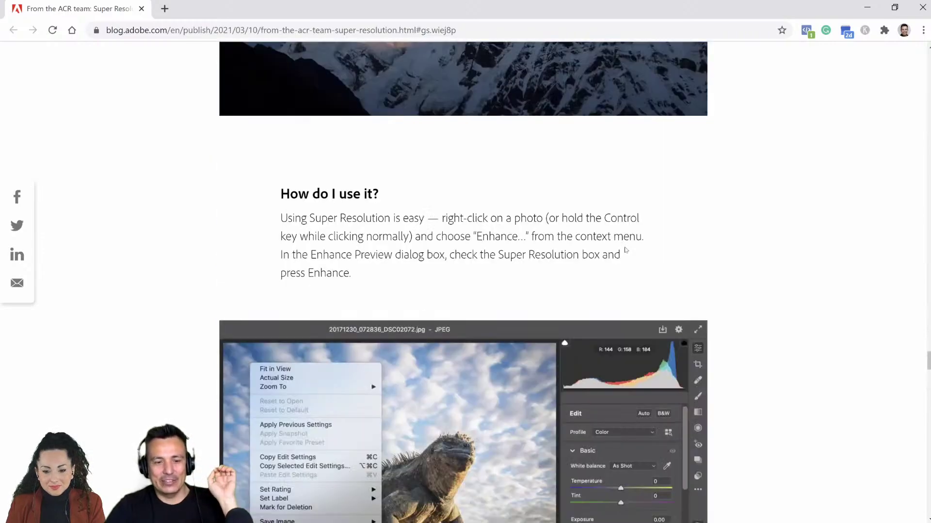
scroll(625, 249, "down", 20)
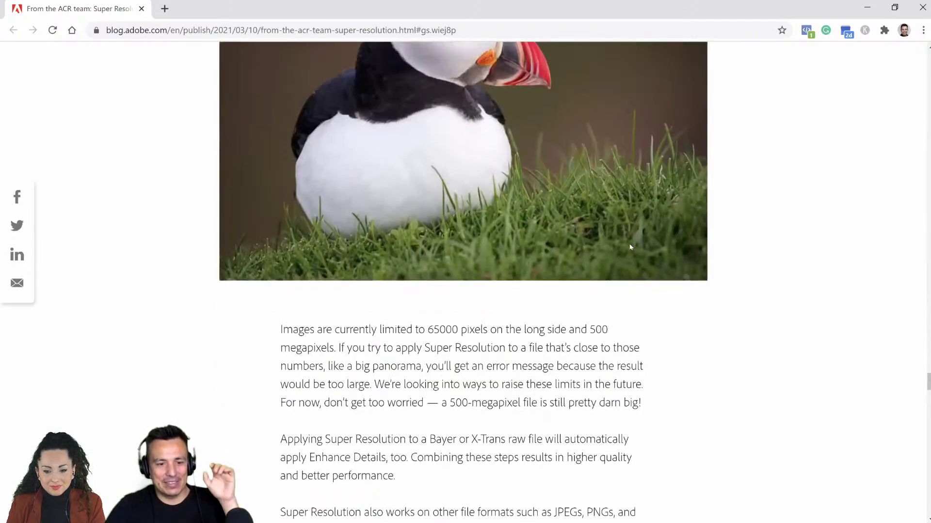
scroll(631, 248, "down", 13)
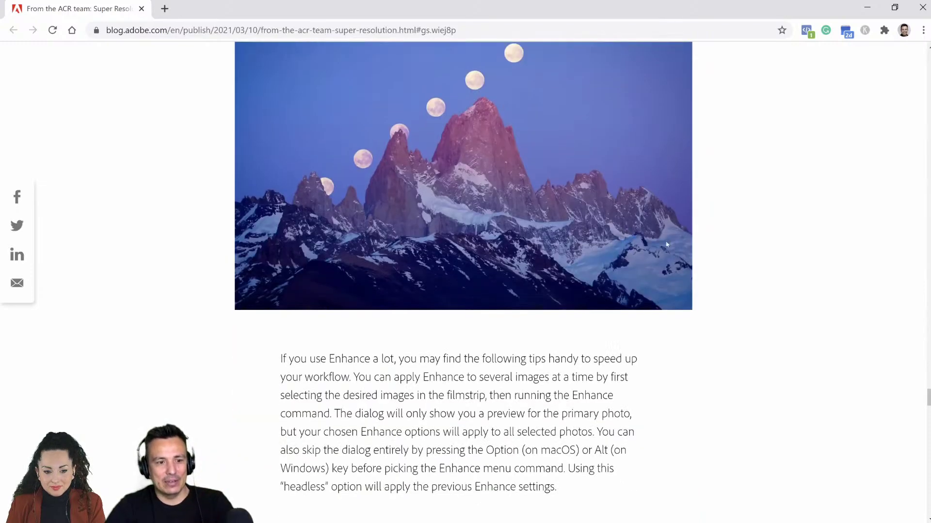
scroll(850, 376, "down", 15)
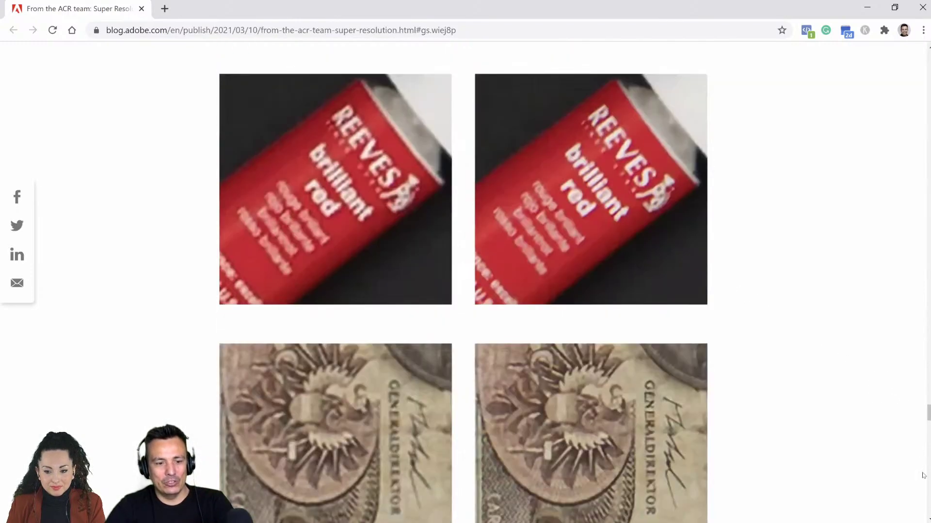
scroll(929, 430, "down", 18)
scroll(929, 431, "up", 10)
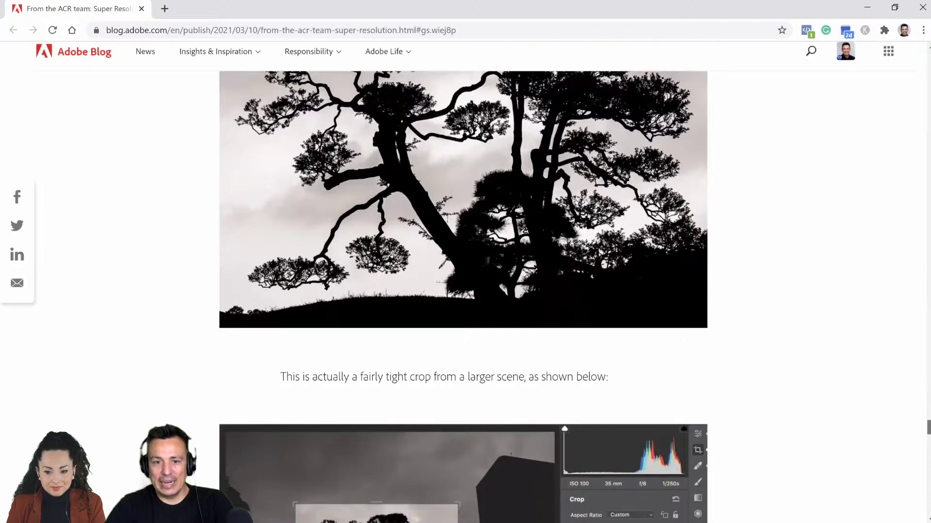
key("Home")
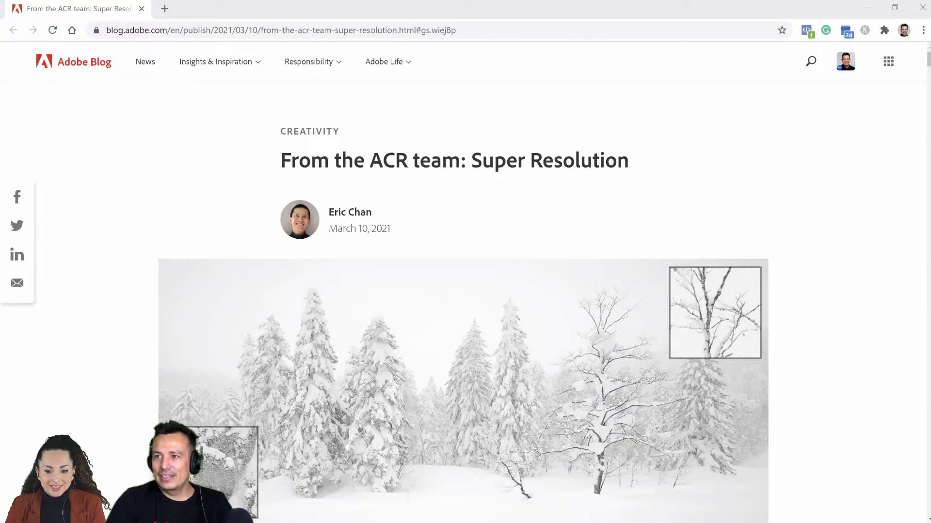
Switch to the browser window with the shared cookbook review, maximise it, and examine the introductory message and the 50 Desserts spread.
key("alt+Tab")
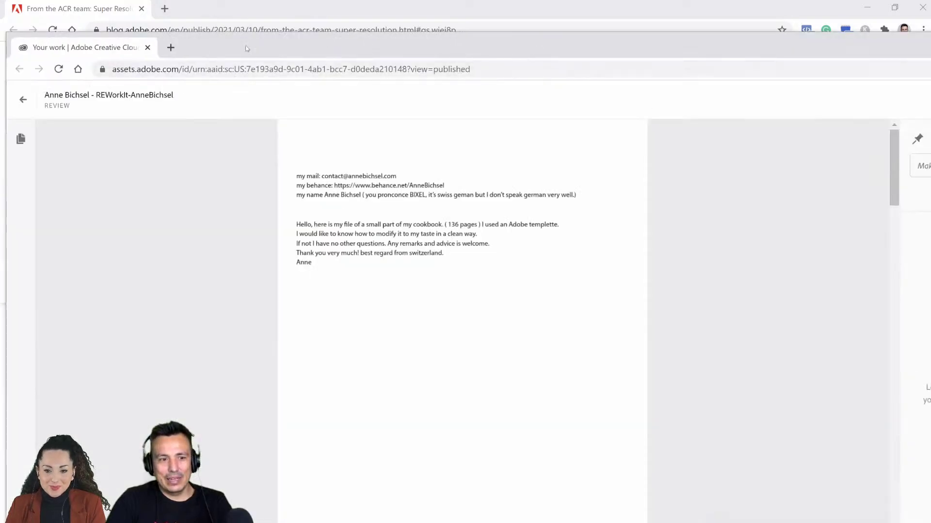
double_click(506, 54)
scroll(517, 219, "down", 8)
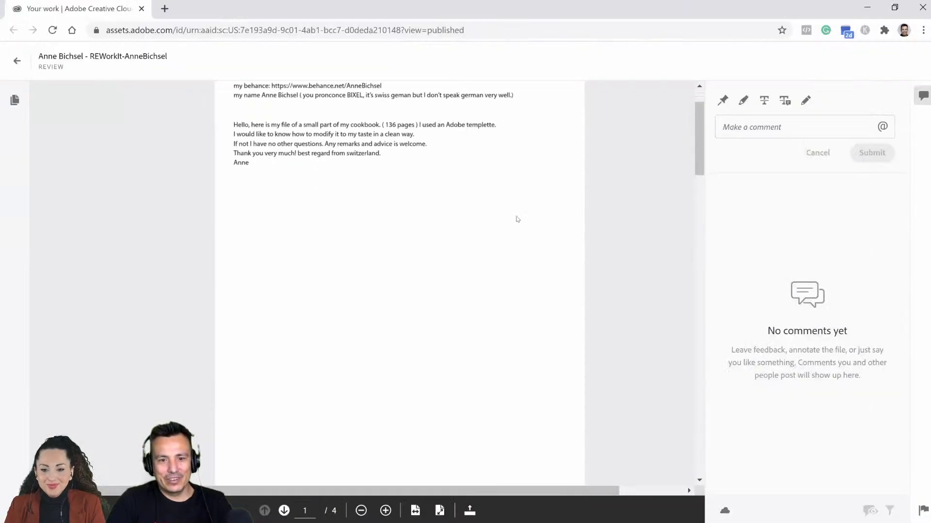
scroll(517, 219, "down", 4)
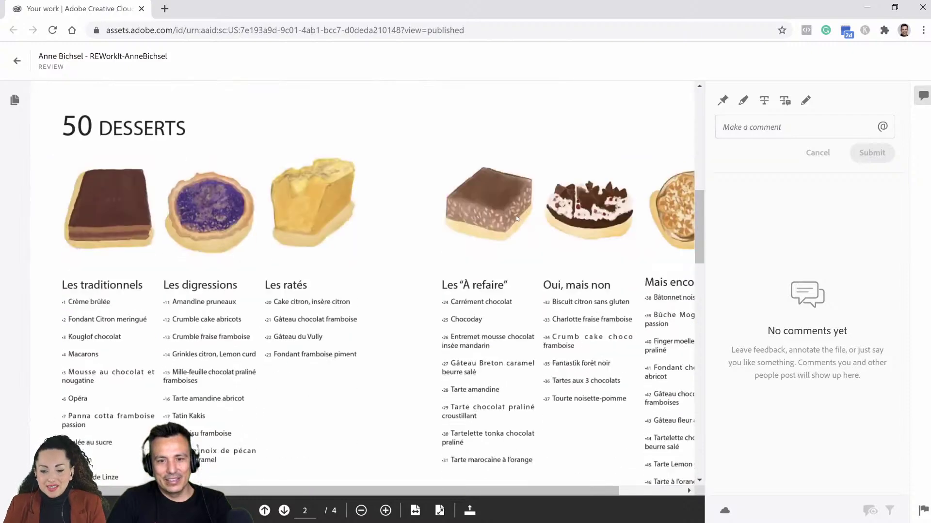
left_click_drag(699, 255, 698, 288)
scroll(699, 287, "down", 1)
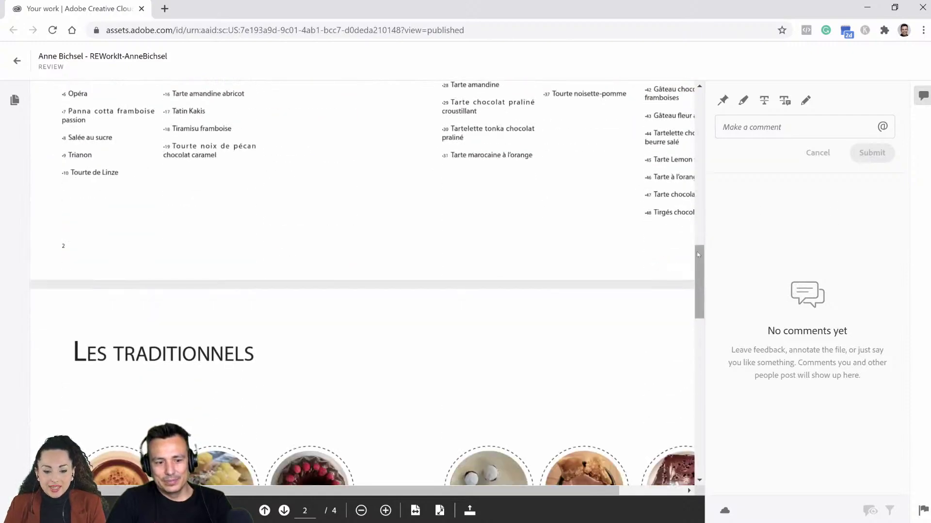
scroll(697, 252, "up", 5)
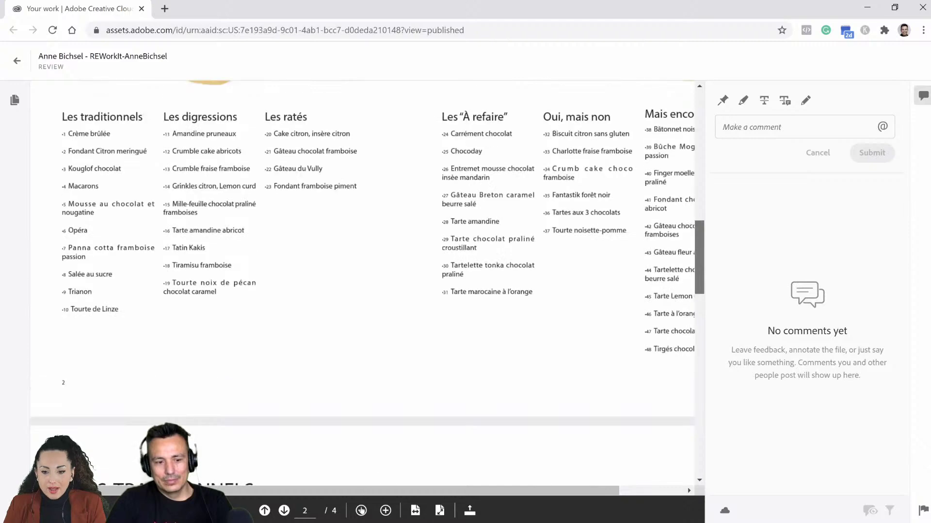
scroll(703, 245, "up", 9)
scroll(702, 244, "down", 5)
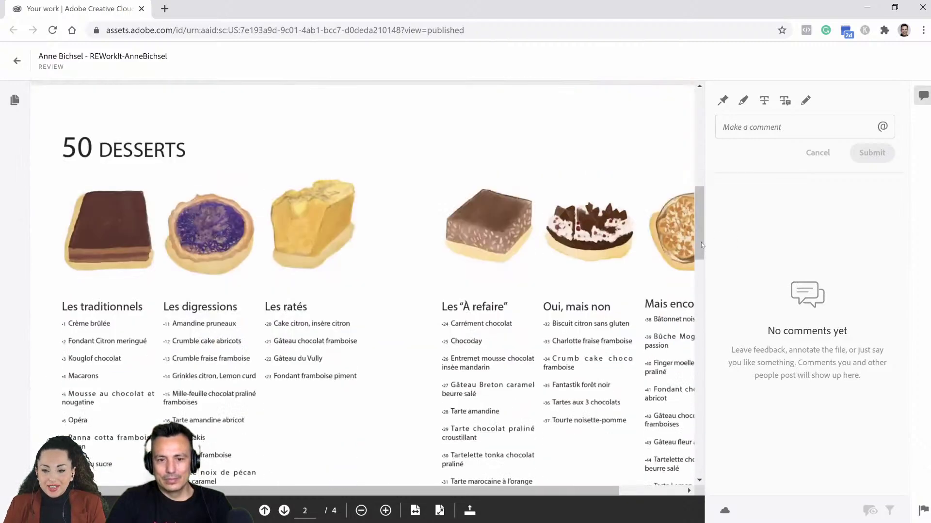
scroll(702, 245, "down", 1)
scroll(688, 170, "up", 2)
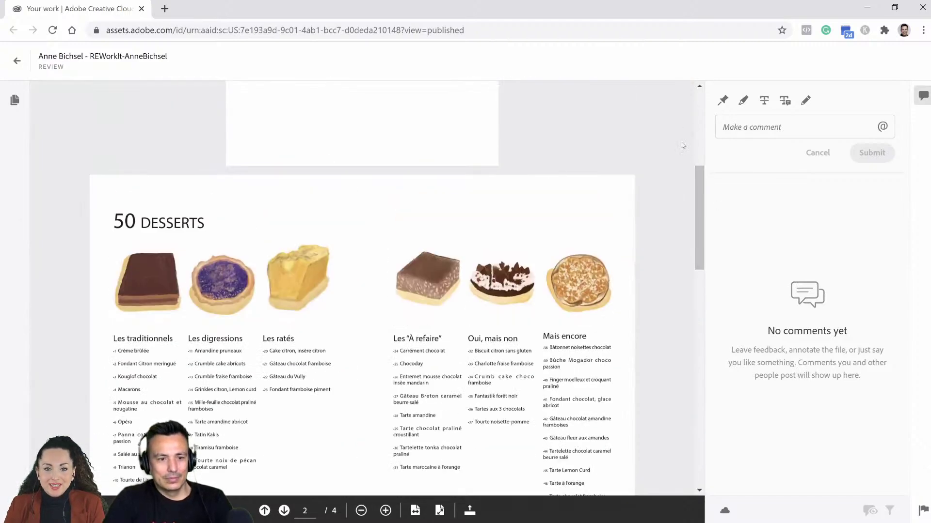
Examine the cookbook's Les traditionnels photo spread and the Tarte à l'orange recipe spread.
scroll(682, 145, "up", 4)
scroll(685, 368, "down", 10)
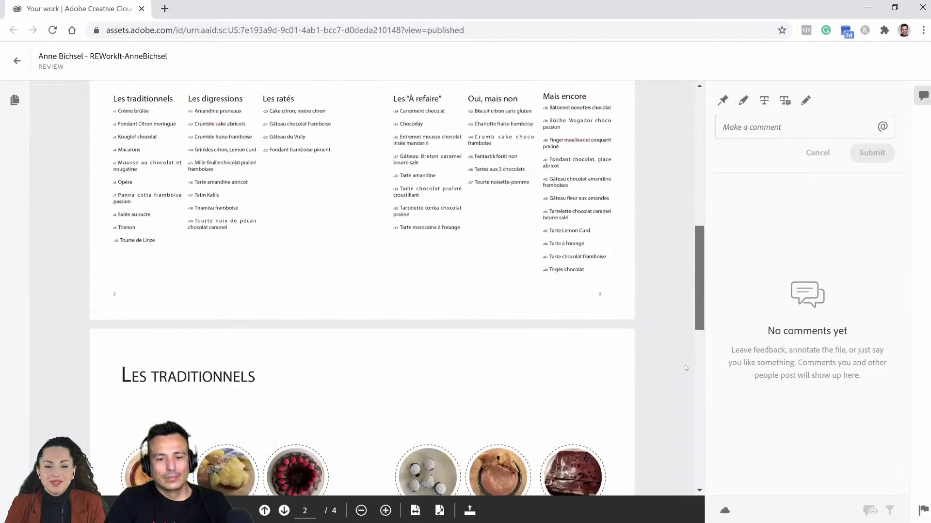
scroll(689, 359, "down", 10)
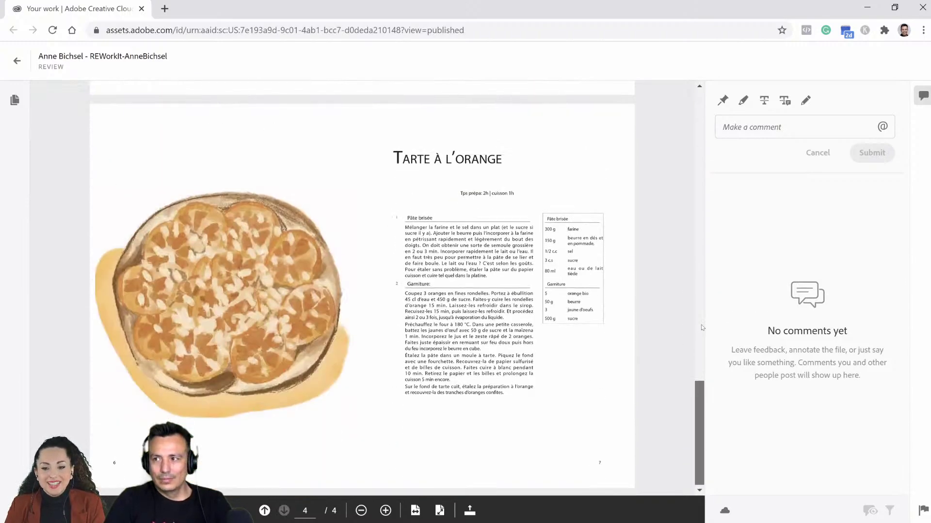
scroll(701, 324, "up", 6)
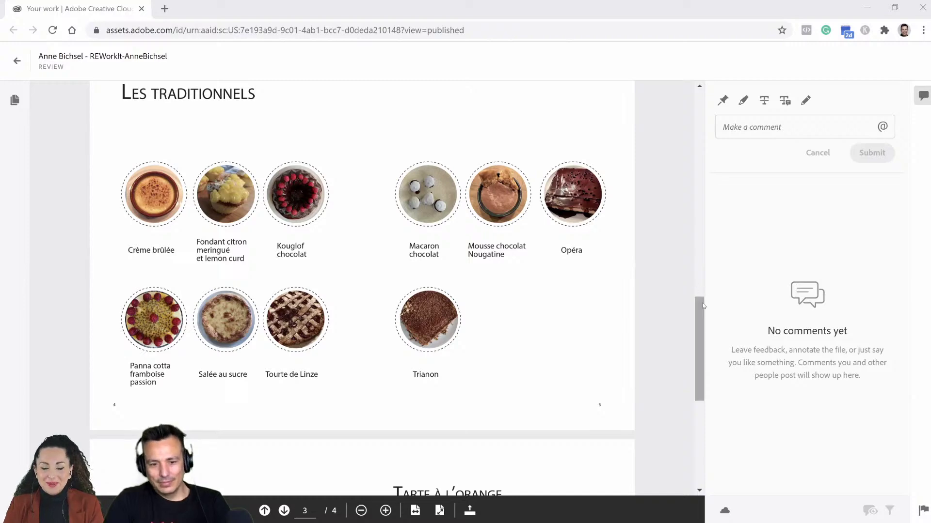
scroll(698, 310, "down", 7)
scroll(691, 316, "up", 6)
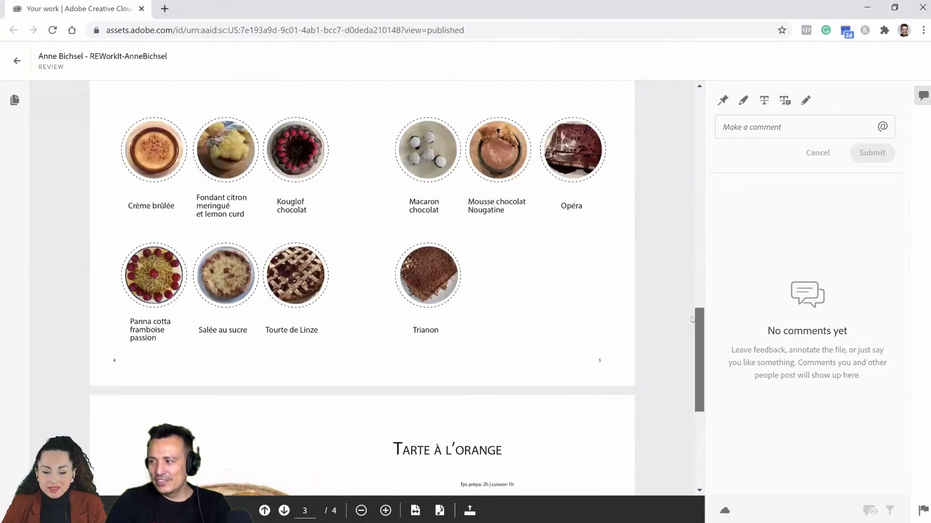
Re-examine the Les traditionnels photo spread and the start of the Tarte à l'orange recipe spread.
scroll(692, 319, "up", 1)
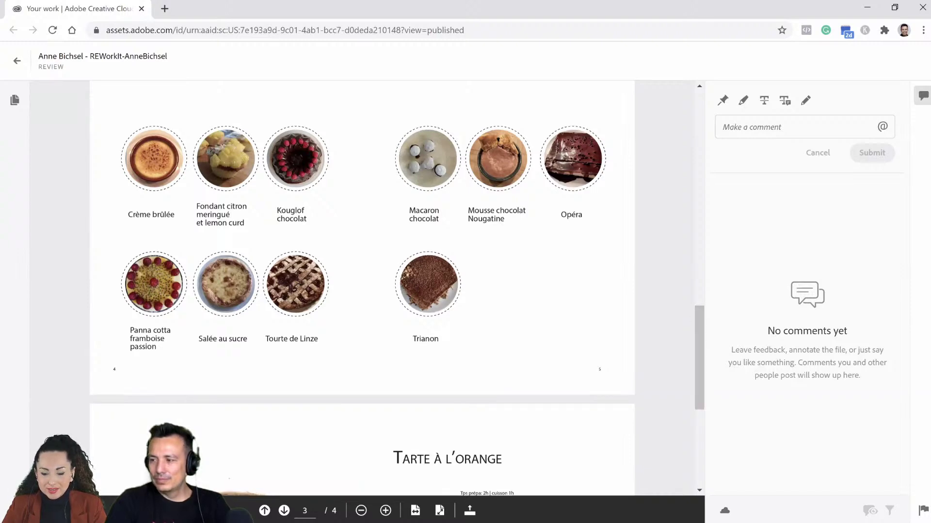
scroll(693, 369, "down", 3)
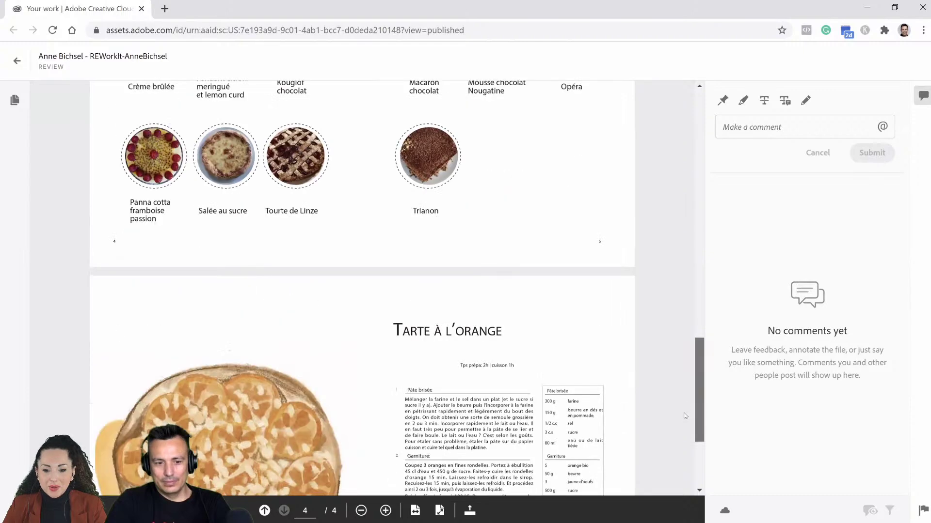
scroll(686, 412, "down", 3)
scroll(691, 315, "up", 5)
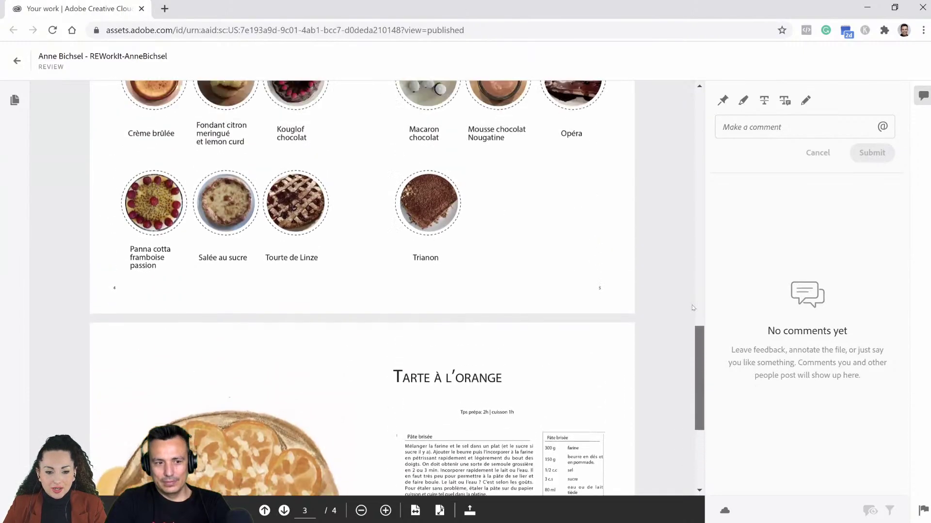
scroll(693, 308, "up", 8)
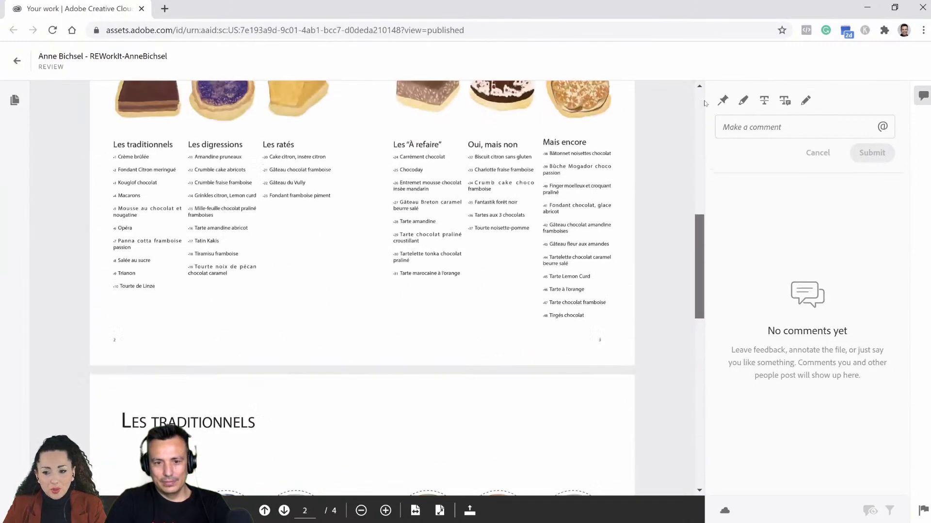
scroll(698, 146, "up", 10)
Examine the 50 Desserts spread's illustrations and category lists, and compare them with the Les traditionnels spread.
scroll(693, 214, "down", 6)
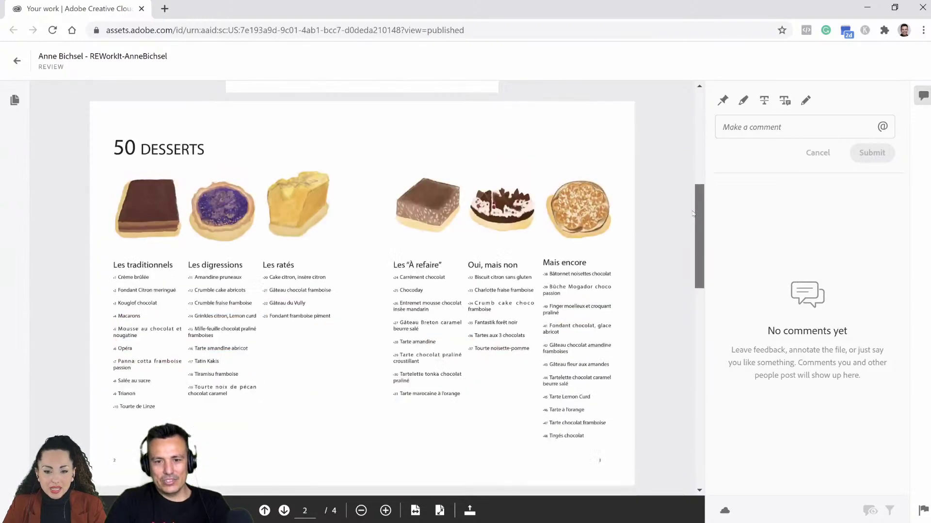
scroll(693, 213, "down", 1)
scroll(694, 207, "up", 1)
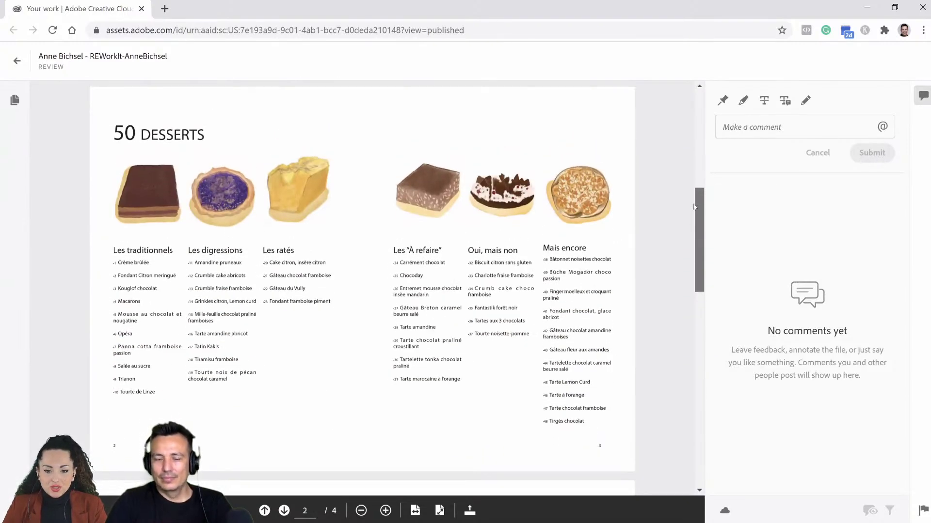
scroll(693, 207, "down", 1)
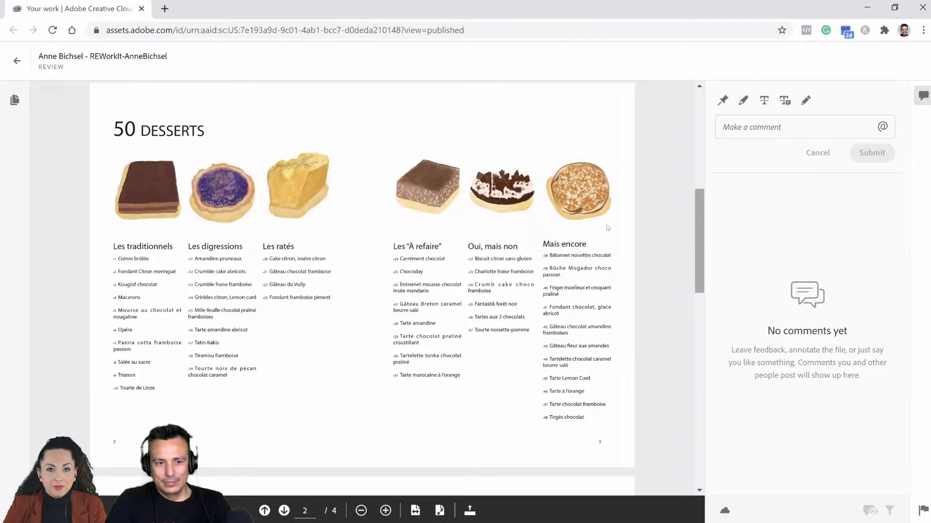
scroll(585, 219, "down", 5)
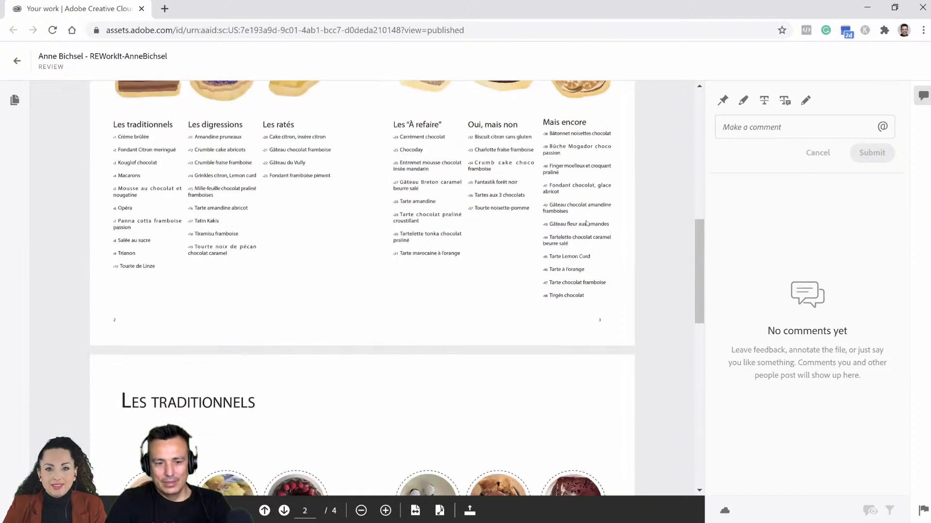
scroll(590, 228, "down", 5)
scroll(591, 229, "up", 15)
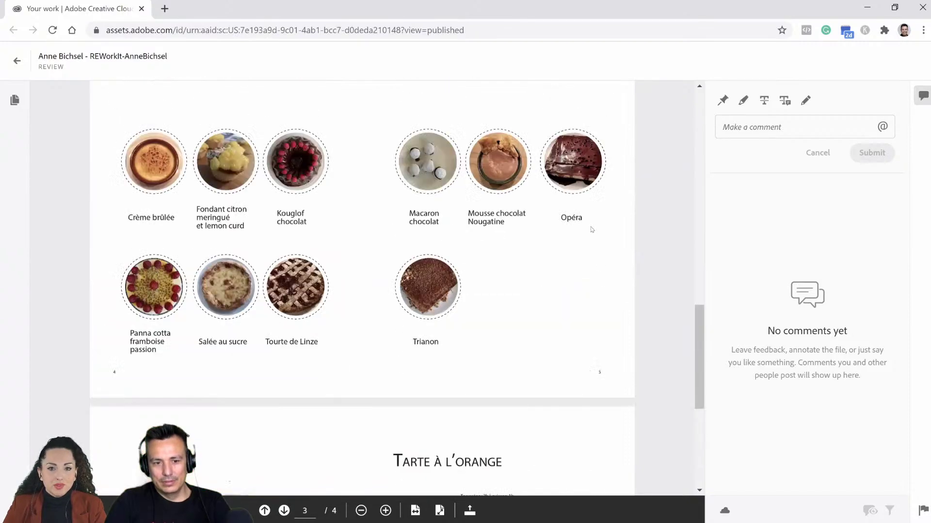
scroll(590, 231, "down", 7)
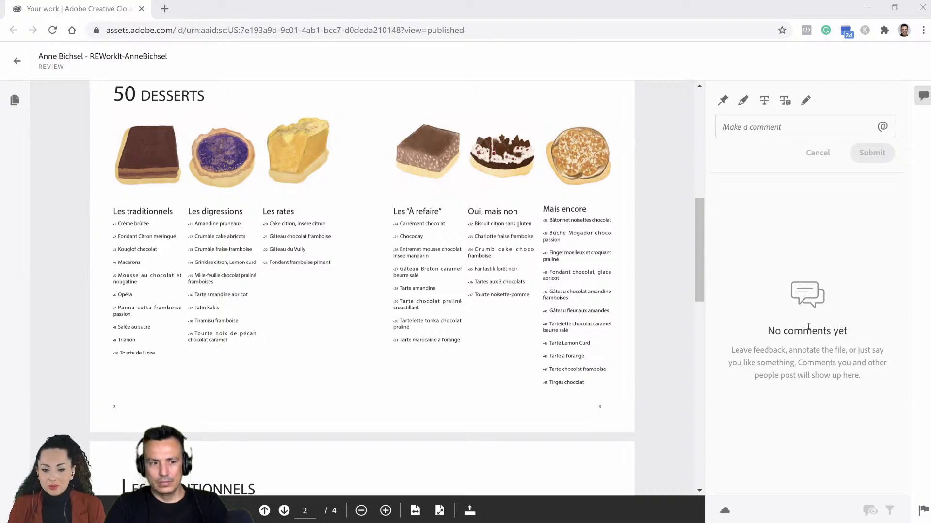
Pin a review comment reading "Swap image" on the Les ratés illustration of the 50 Desserts spread.
scroll(465, 166, "up", 1)
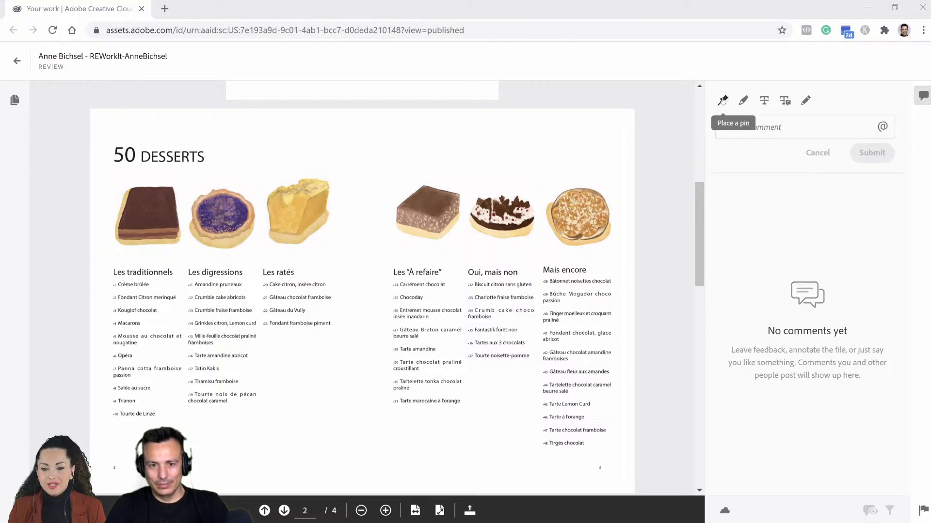
left_click(724, 101)
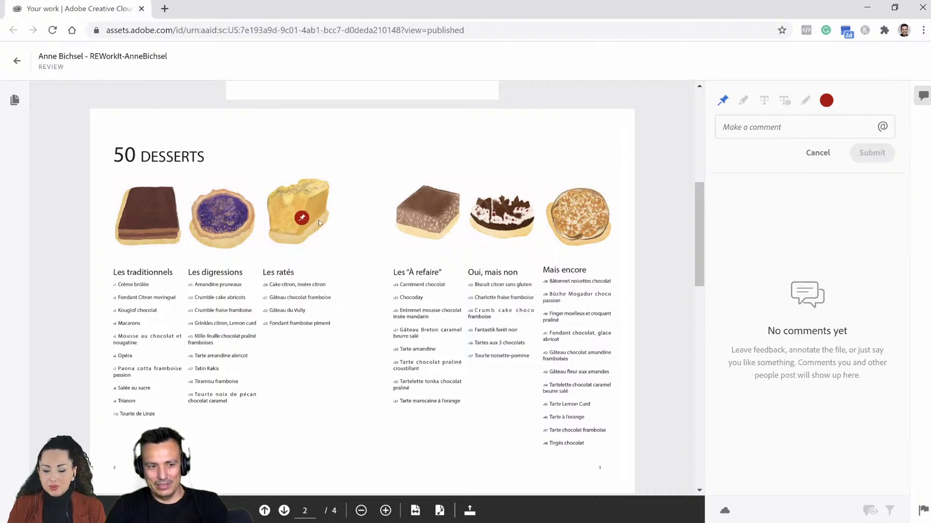
left_click(302, 218)
type("S")
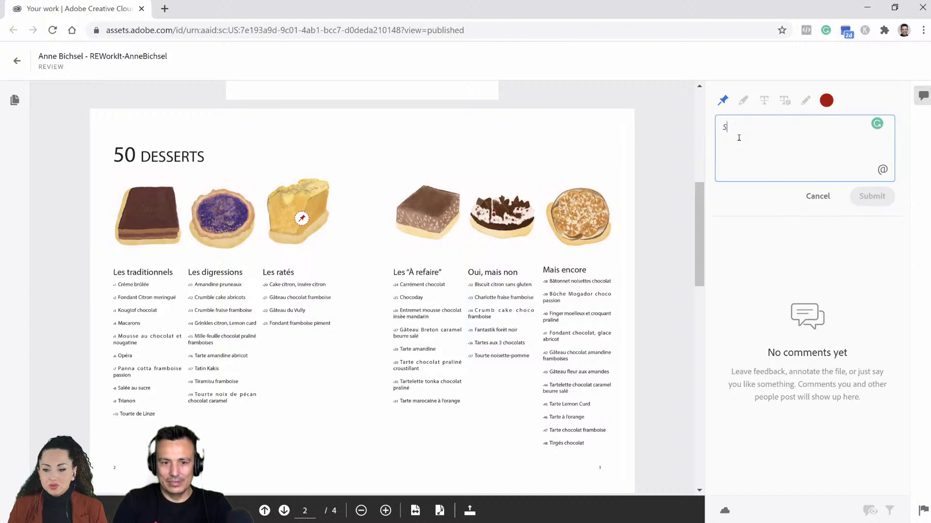
type("wap sl")
key("BackSpace")
key("BackSpace")
key("BackSpace")
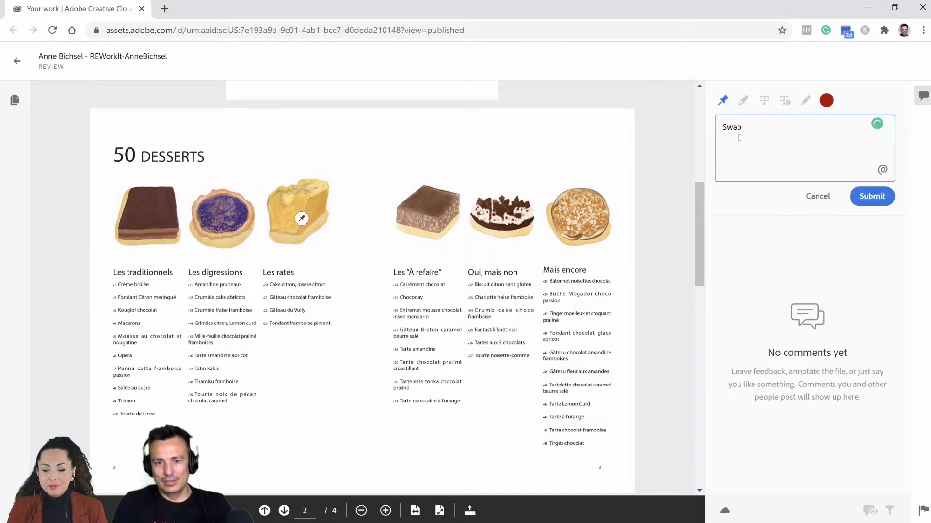
type("image")
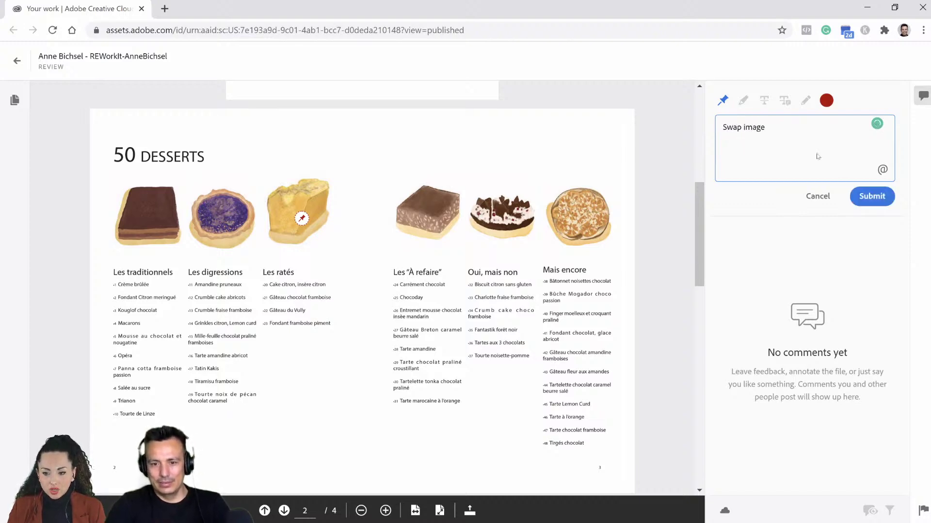
left_click(871, 196)
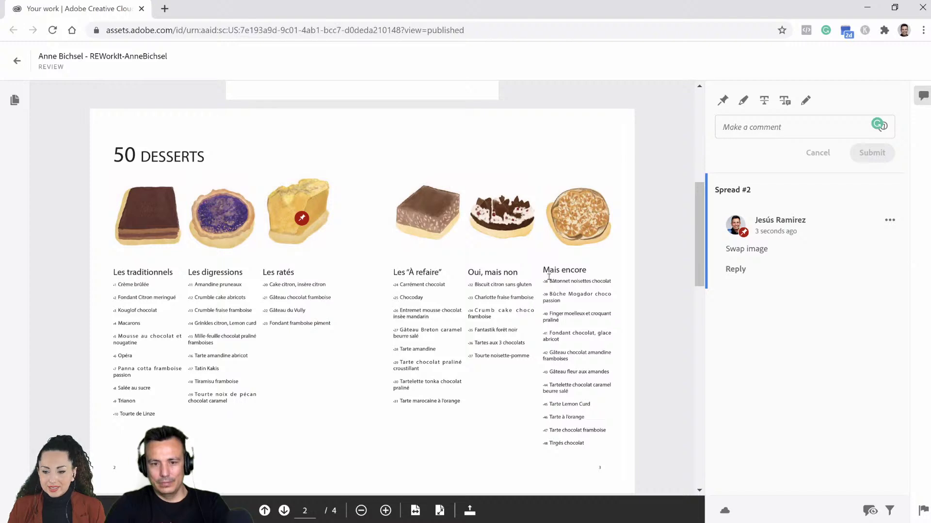
Strike through "Crumble" in the Crumble cake abricots entry and submit the comment "Delete".
left_click(766, 103)
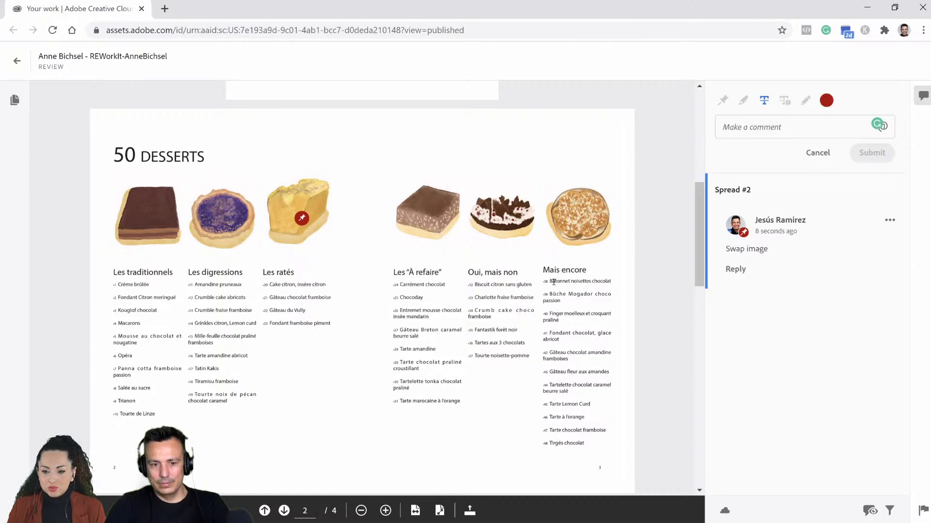
double_click(207, 297)
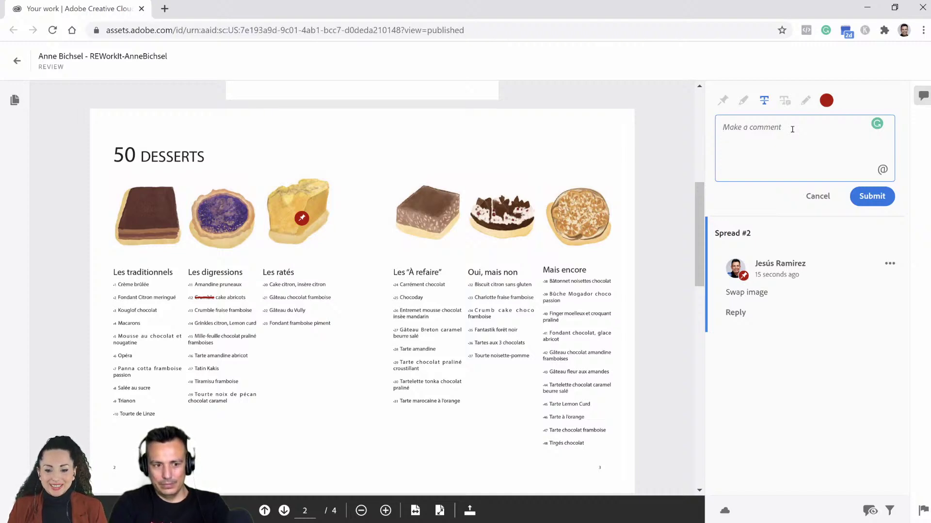
type("Delete")
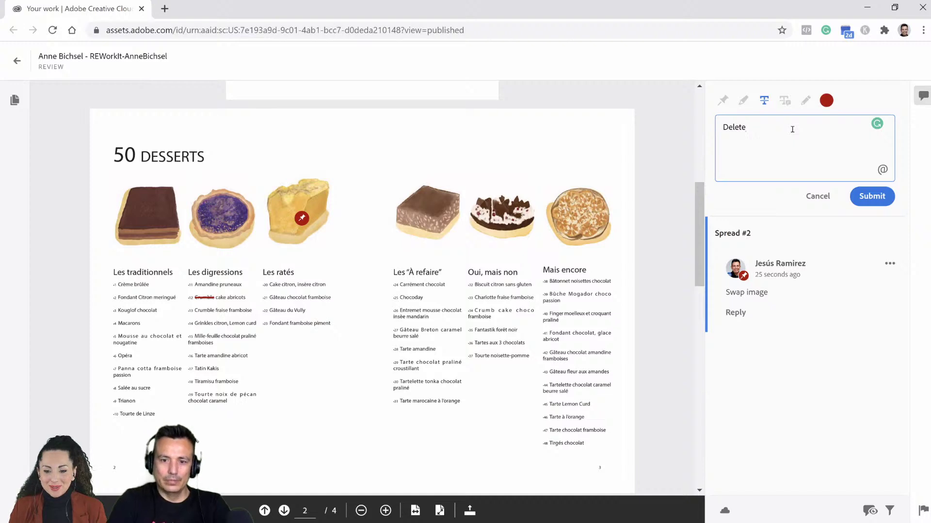
left_click(872, 197)
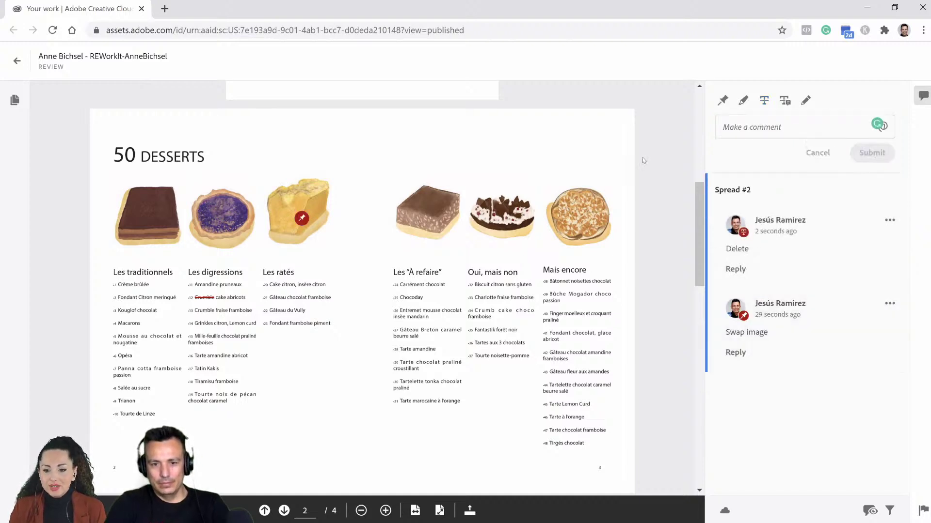
Mark the beginning of the Entremet mousse chocolat entry for replacement with the text "Fix".
left_click(785, 102)
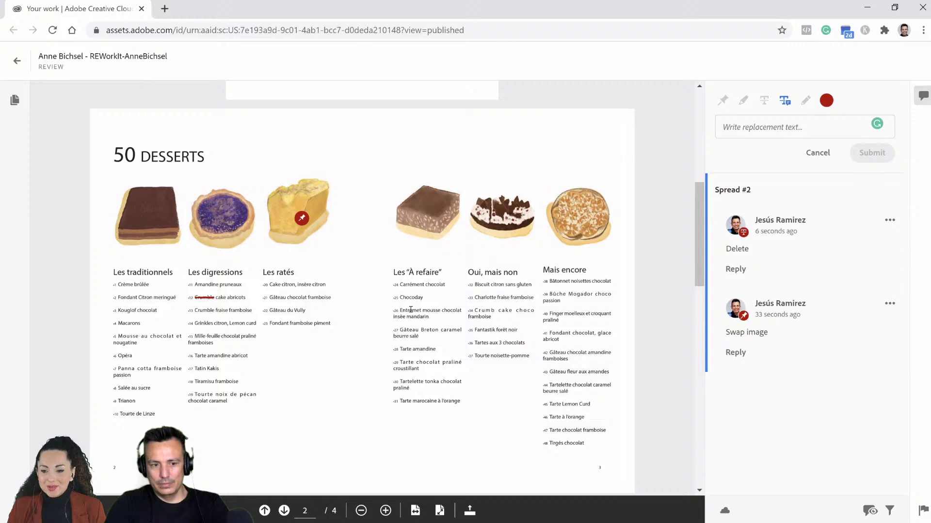
left_click_drag(401, 310, 426, 312)
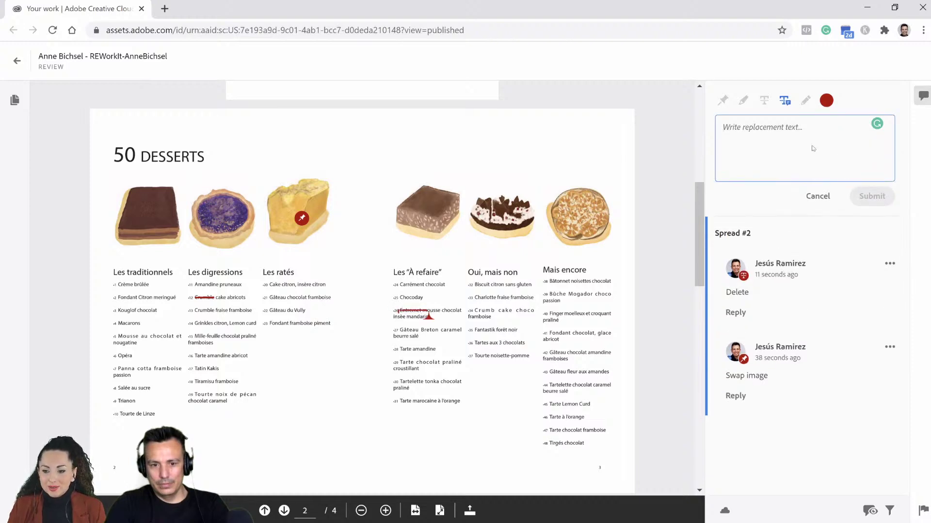
type("Fix")
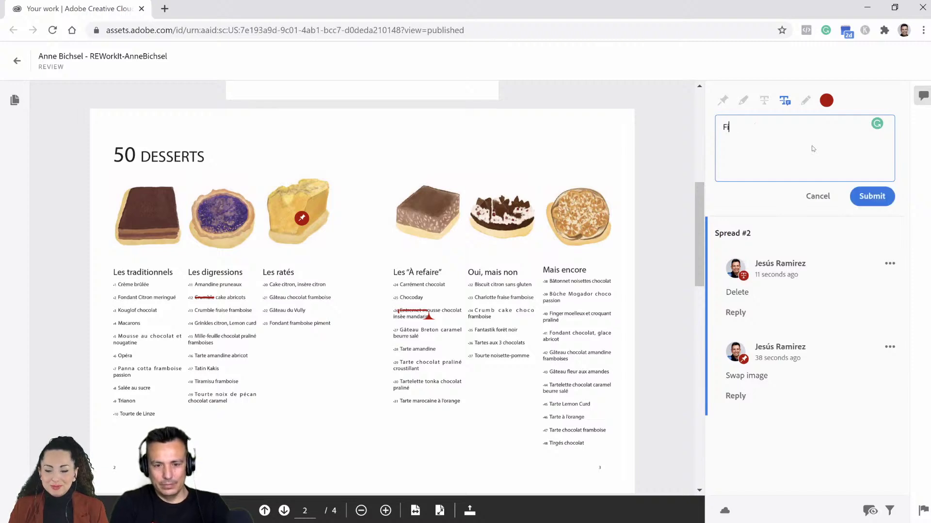
left_click(853, 195)
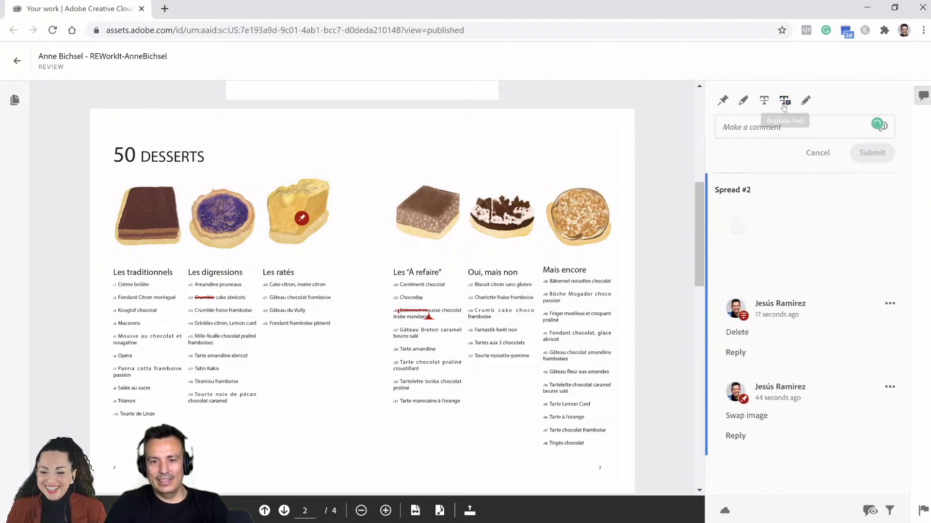
Draw red circles around the Les "À refaire" and Oui, mais non illustrations and a double-headed arrow between them.
left_click(804, 101)
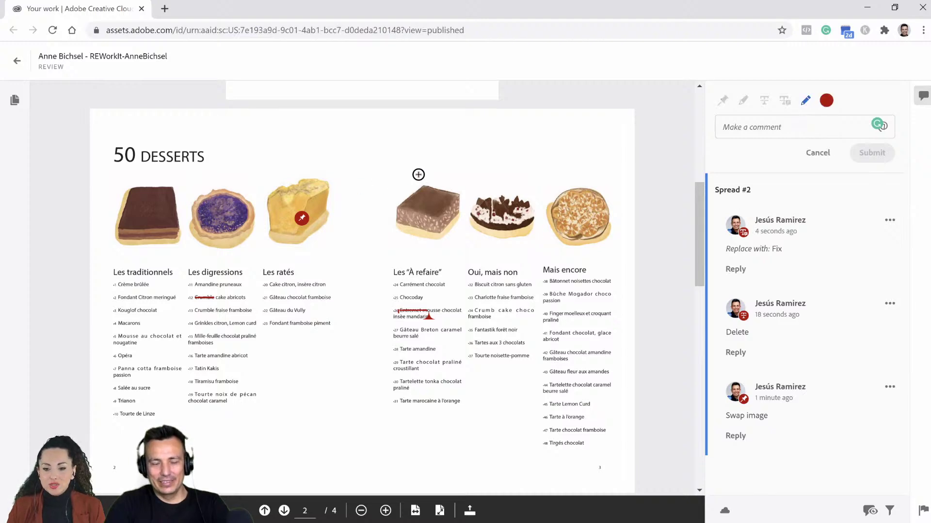
mouse_move(418, 174)
left_mouse_down()
mouse_move(406, 175)
mouse_move(416, 247)
mouse_move(442, 175)
mouse_move(425, 173)
mouse_move(499, 179)
left_mouse_up()
mouse_move(457, 156)
left_mouse_down()
mouse_move(510, 150)
mouse_move(509, 169)
mouse_move(526, 157)
left_mouse_up()
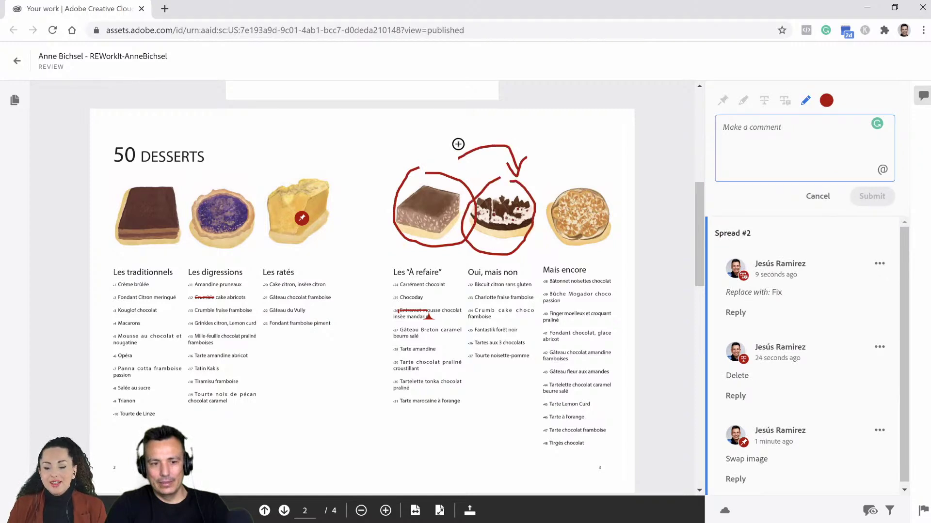
mouse_move(458, 144)
left_mouse_down()
mouse_move(454, 163)
mouse_move(470, 164)
left_mouse_up()
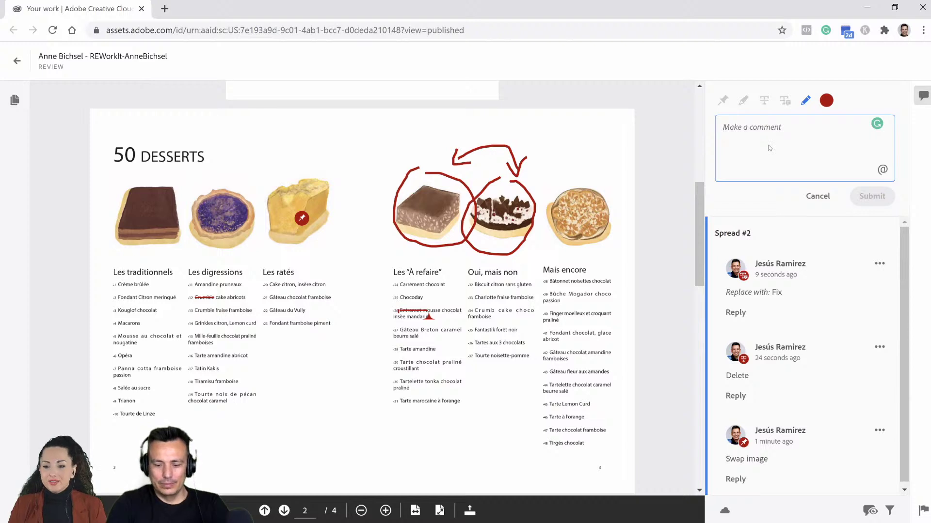
Attach the comment "Swap these" to the circle and arrow drawing and submit it.
type("Swap thse")
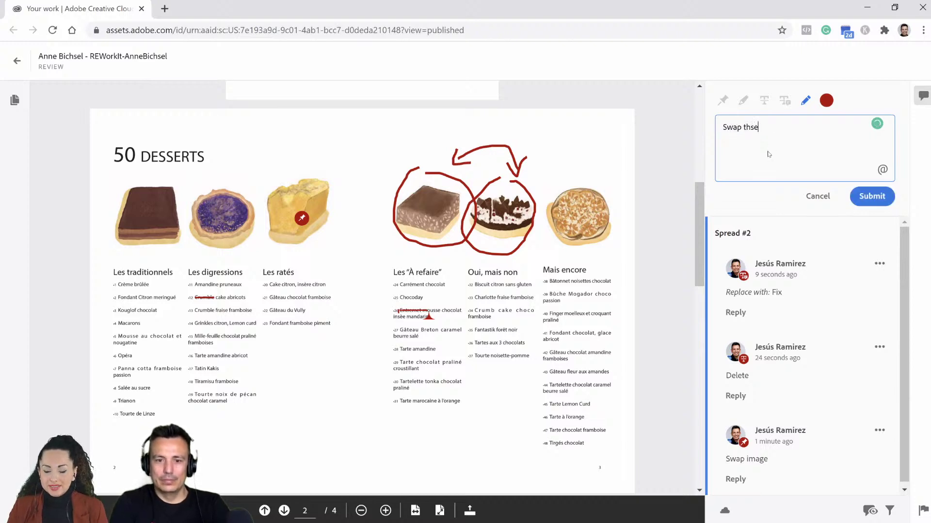
key("BackSpace")
key("BackSpace")
type("ese")
left_click(871, 195)
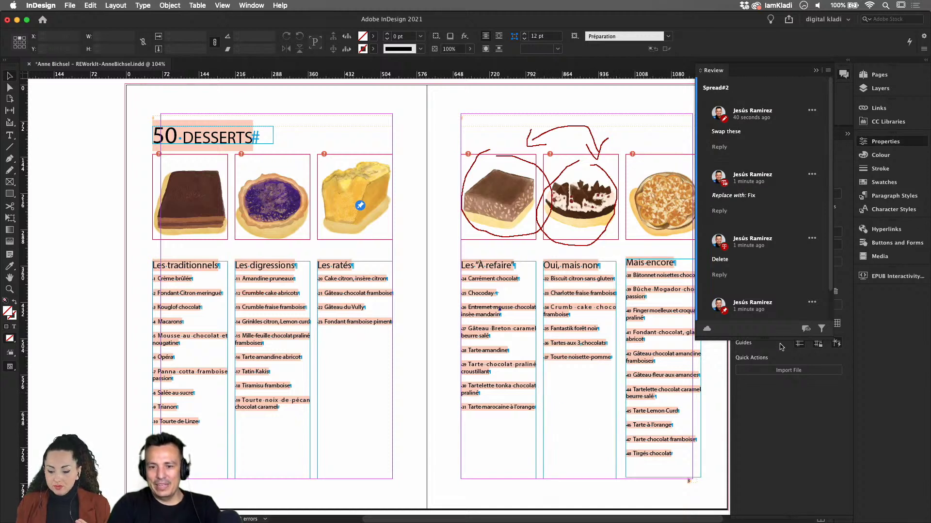
In InDesign, lengthen the Review panel to fit all comments and compare the spread in Preview and Normal screen modes.
left_click_drag(778, 335, 792, 474)
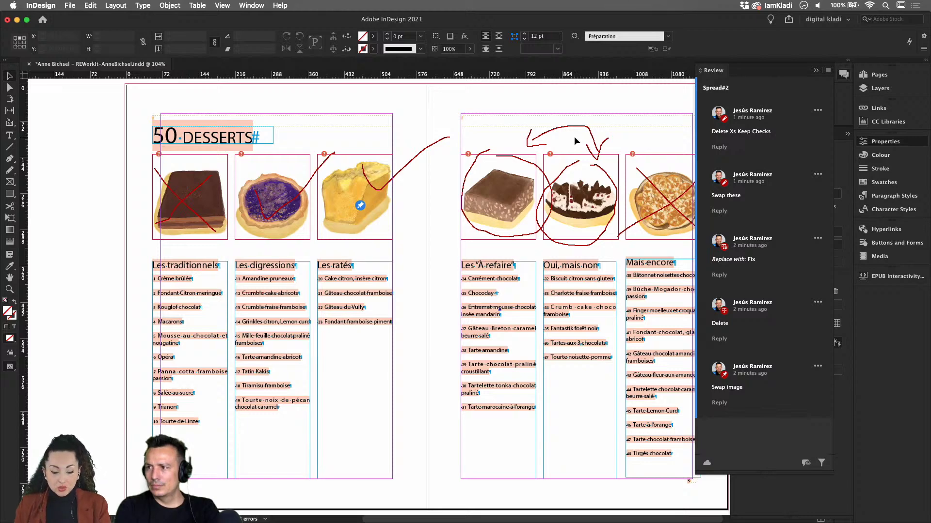
key("w")
key("w")
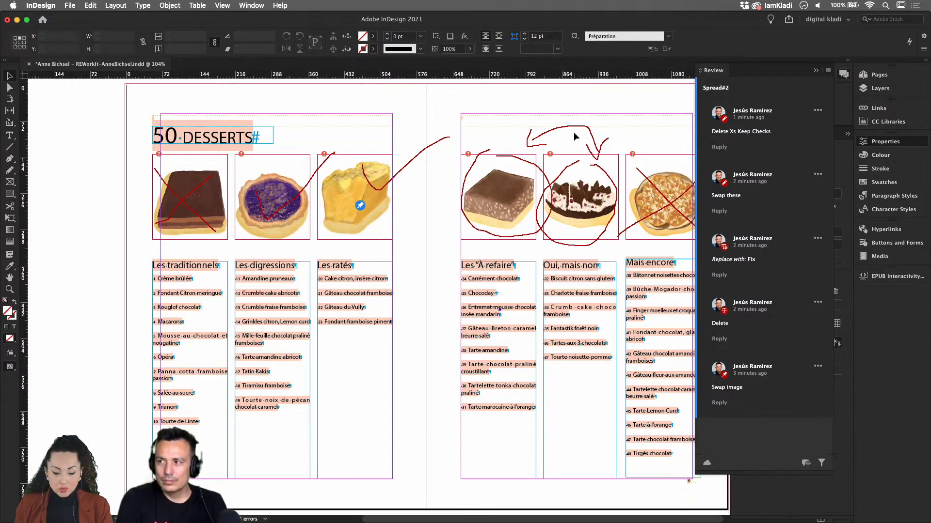
key("w")
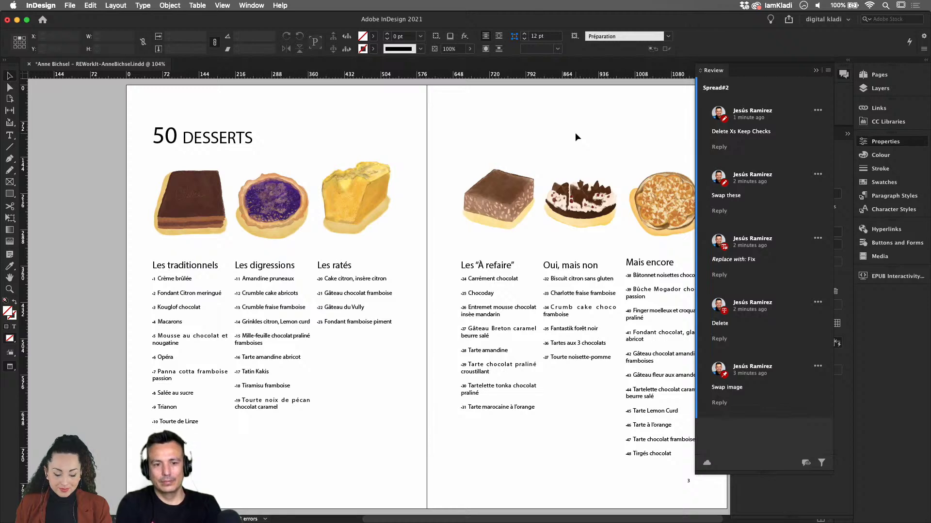
key("w")
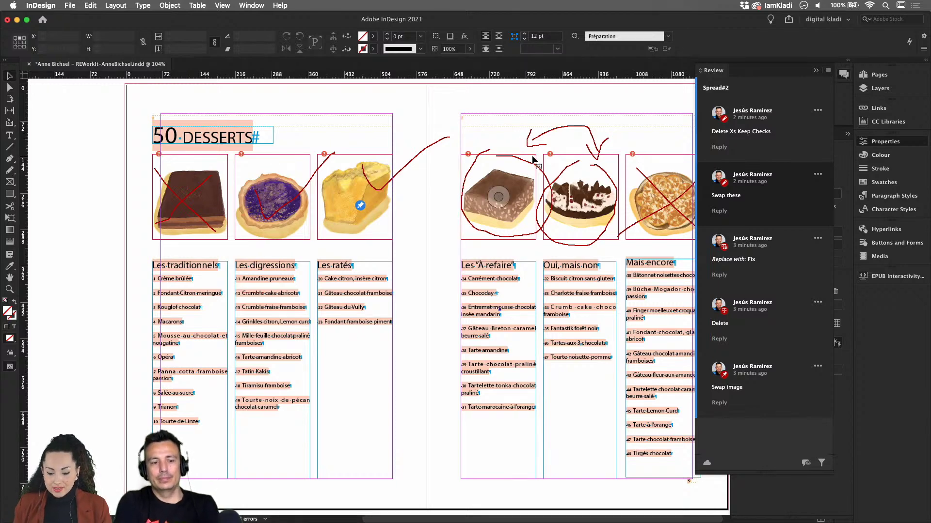
Select the image frame of the circled chocolate square above Les "À refaire".
left_click(523, 174)
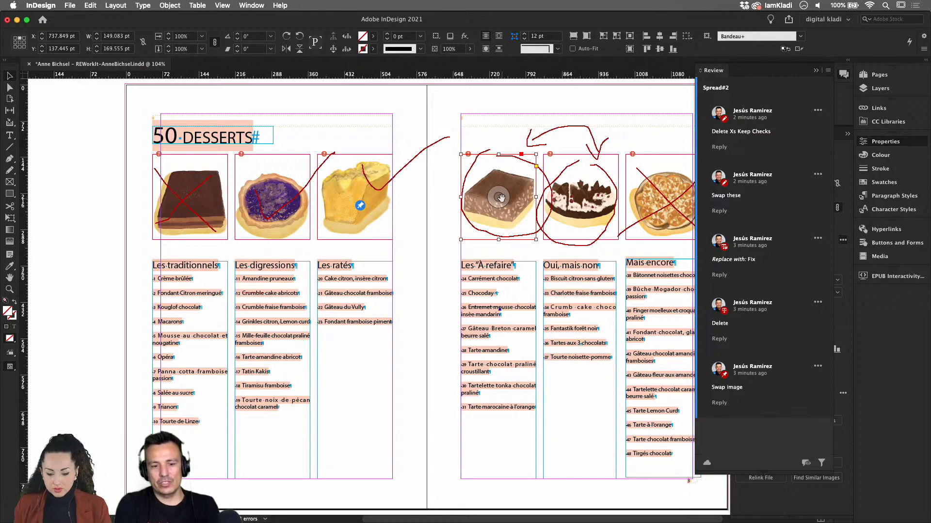
key("super+shift+a")
left_click(518, 165)
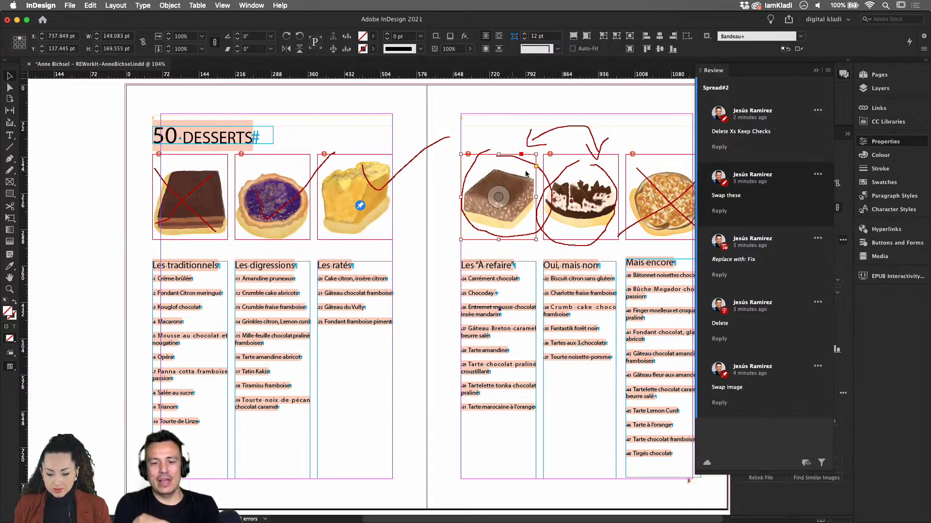
Swap the positions of the chocolate square above Les "À refaire" and the cake illustration above Oui, mais non.
left_click_drag(520, 177, 598, 175)
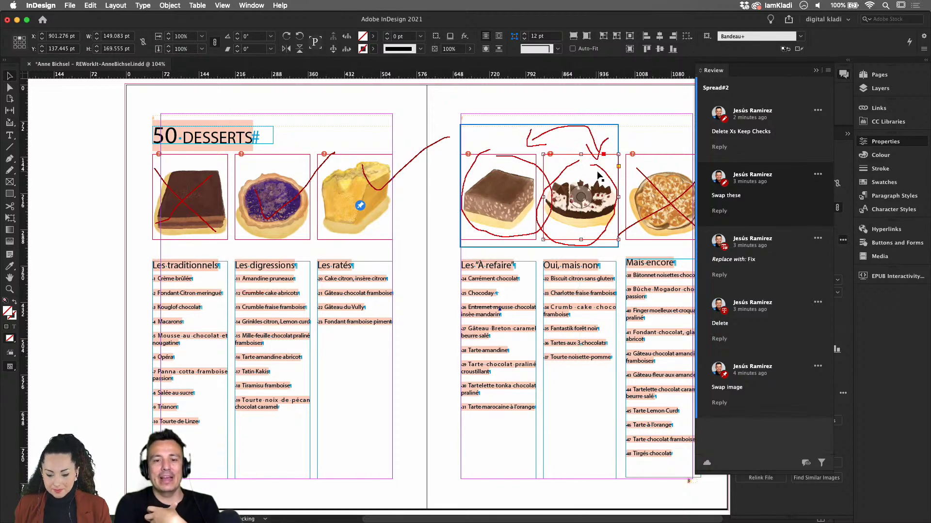
key("super+shift+a")
left_click(609, 167)
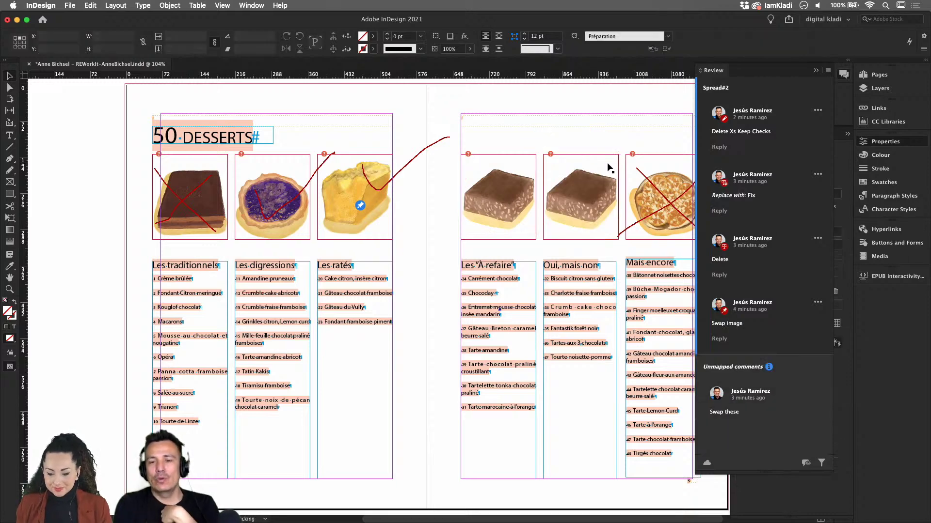
key("super+shift+a")
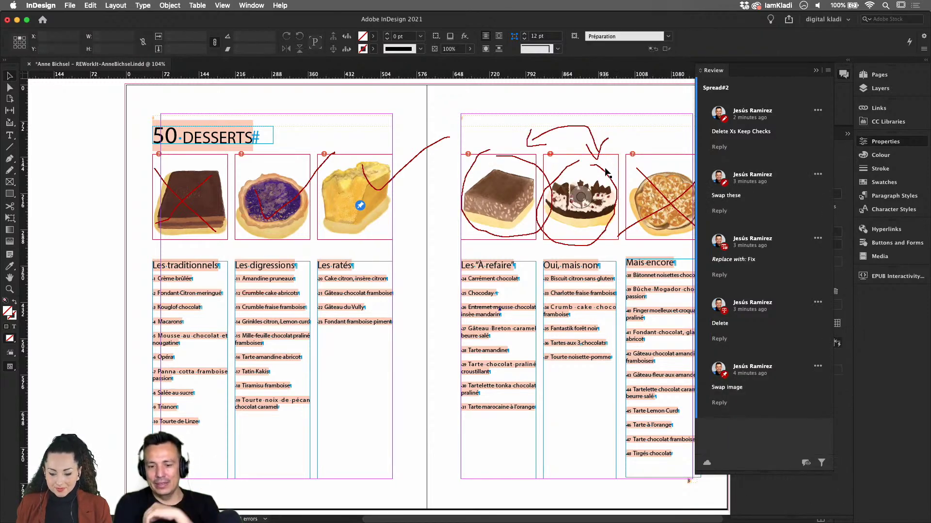
left_click_drag(609, 177, 524, 175)
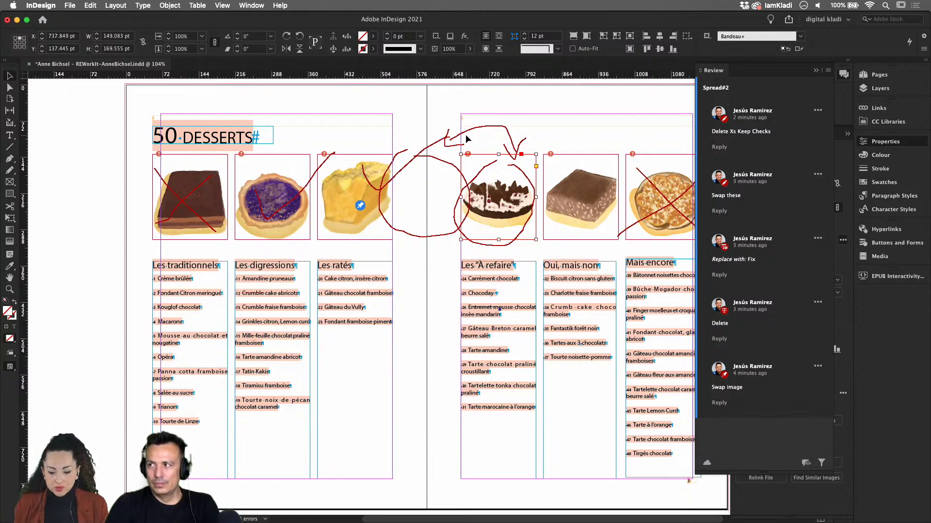
Deselect the moved image and resolve the "Swap these" review comment.
scroll(467, 145, "up", 6)
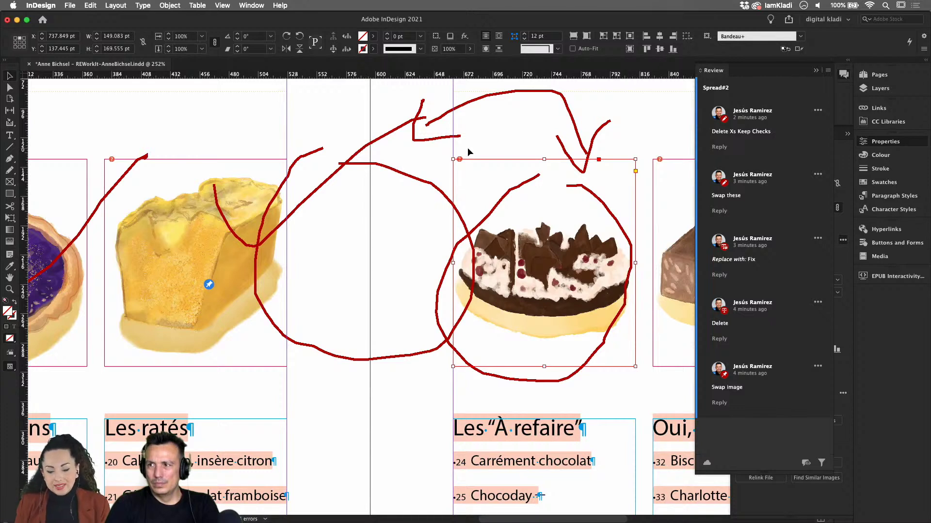
left_click(593, 148)
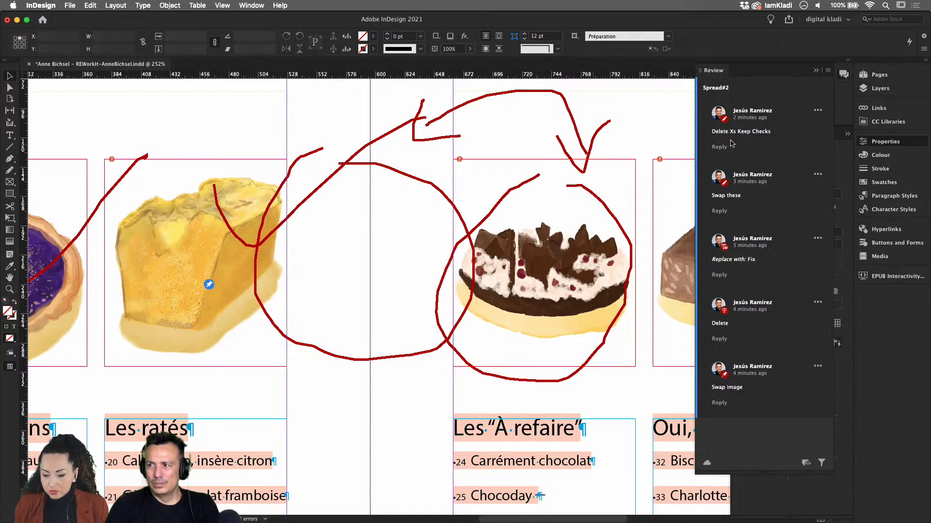
left_click(760, 210)
left_click(818, 175)
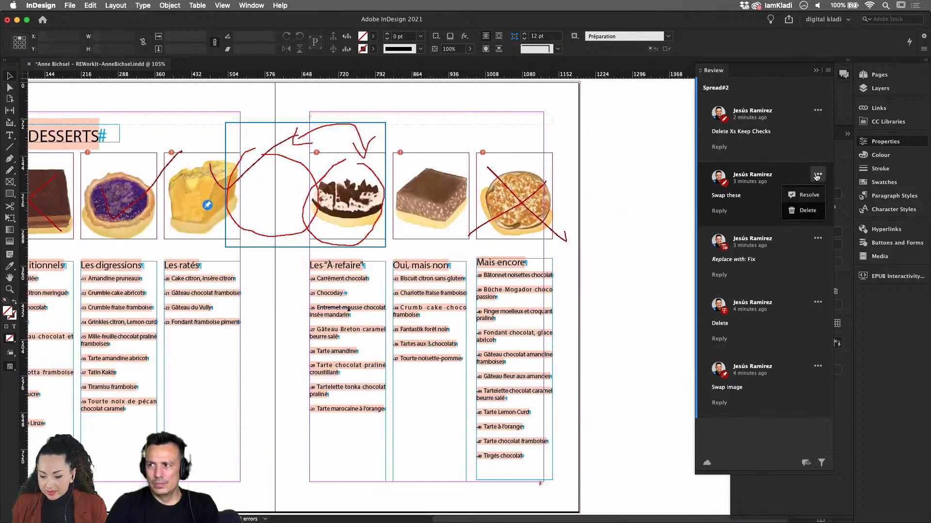
left_click(808, 196)
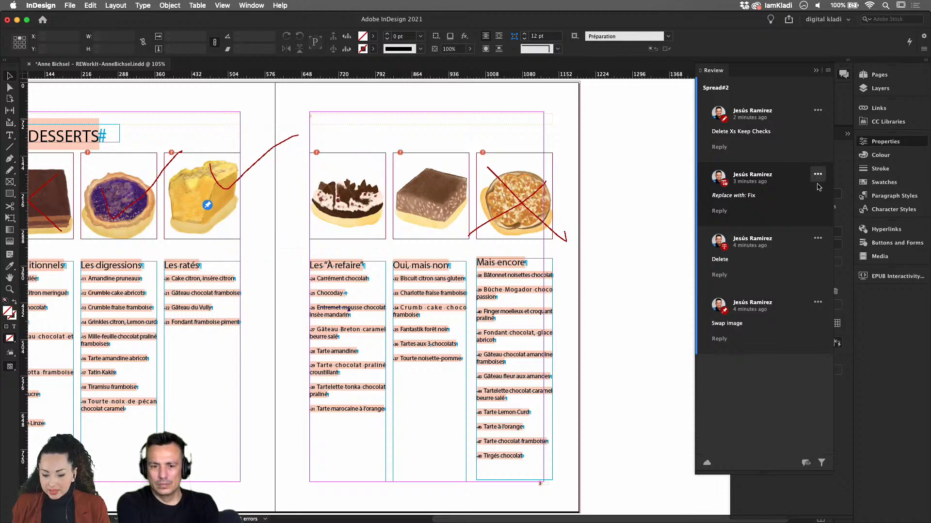
Delete the crossed-out image frame above Mais encore and select the pinned cake image above Les ratés.
left_click(818, 177)
left_click(819, 176)
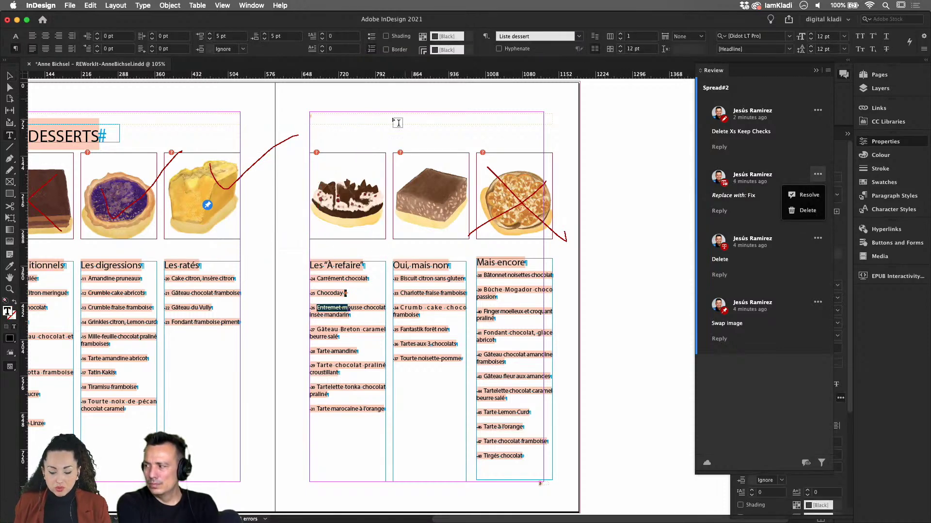
left_click(535, 219)
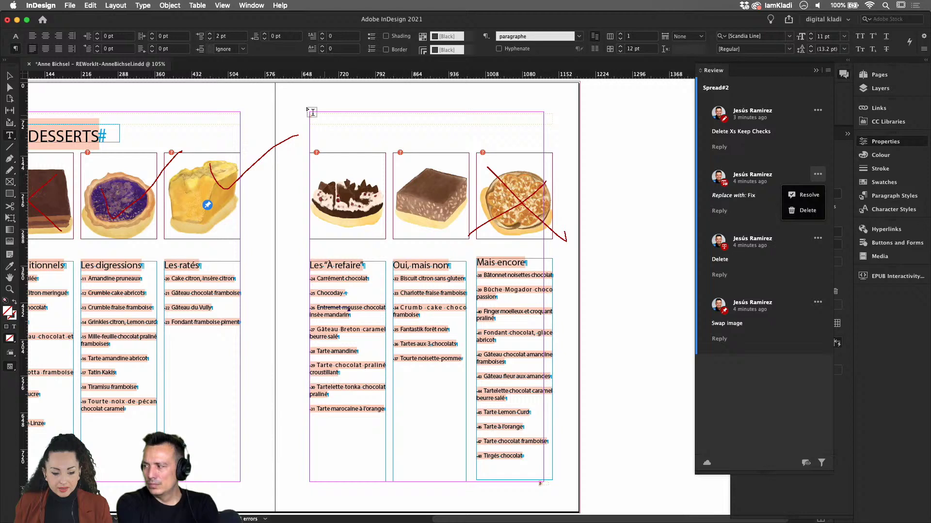
left_click(9, 77)
left_click(489, 202)
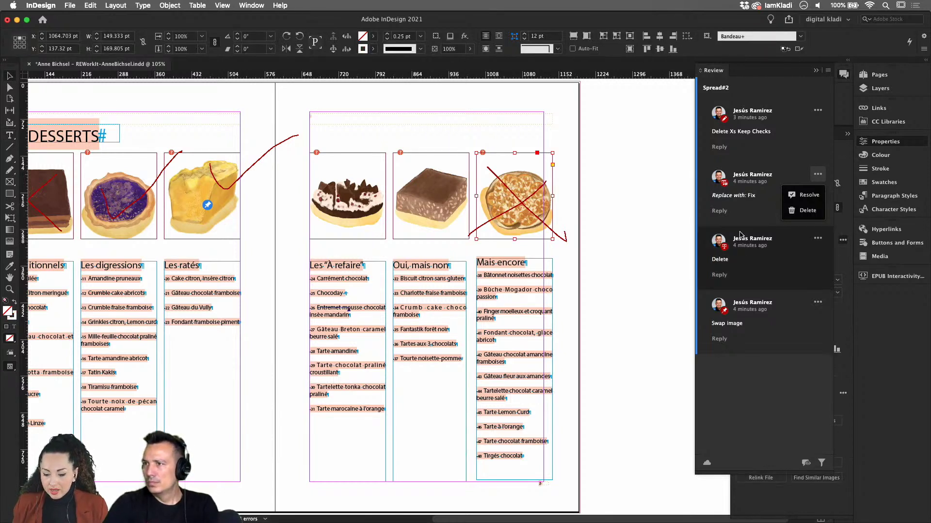
key("Delete")
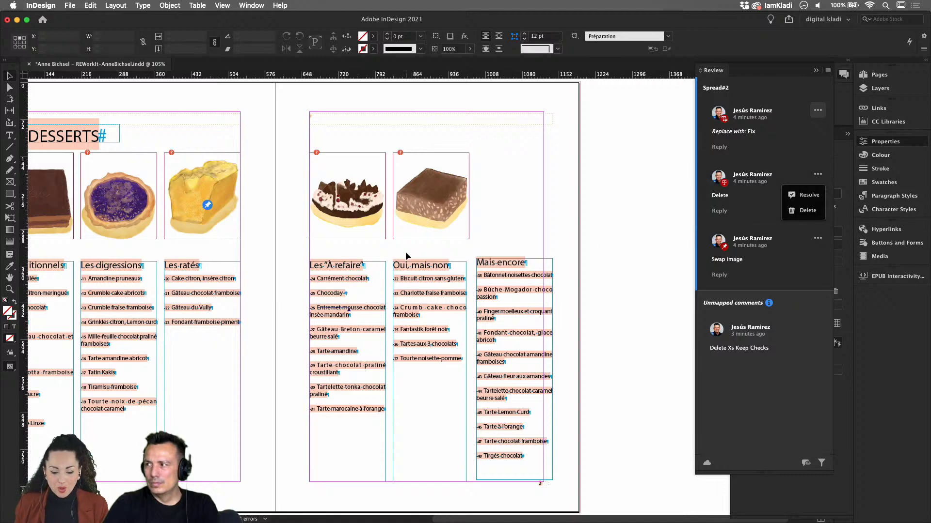
left_click_drag(422, 262, 517, 250)
left_click(303, 191)
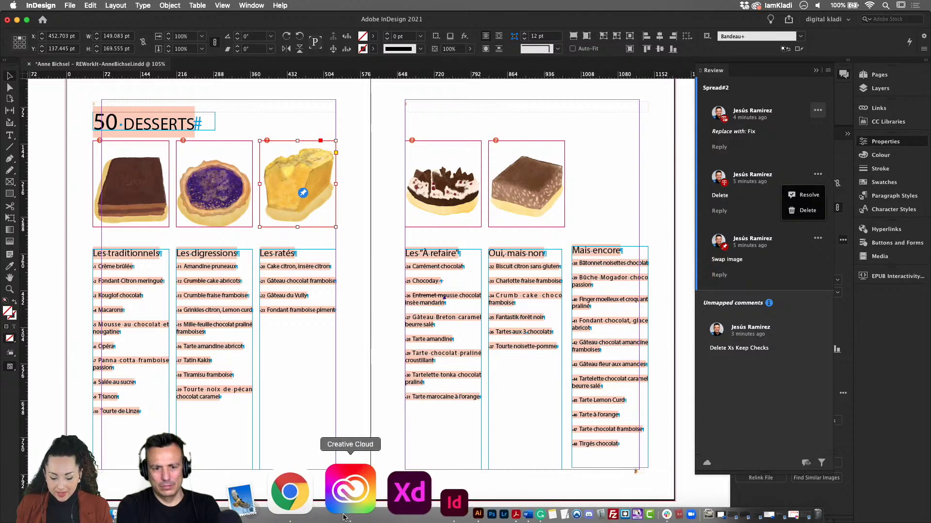
Switch to the Creative Cloud desktop app and view the notifications about new comments on the document.
left_click(343, 517)
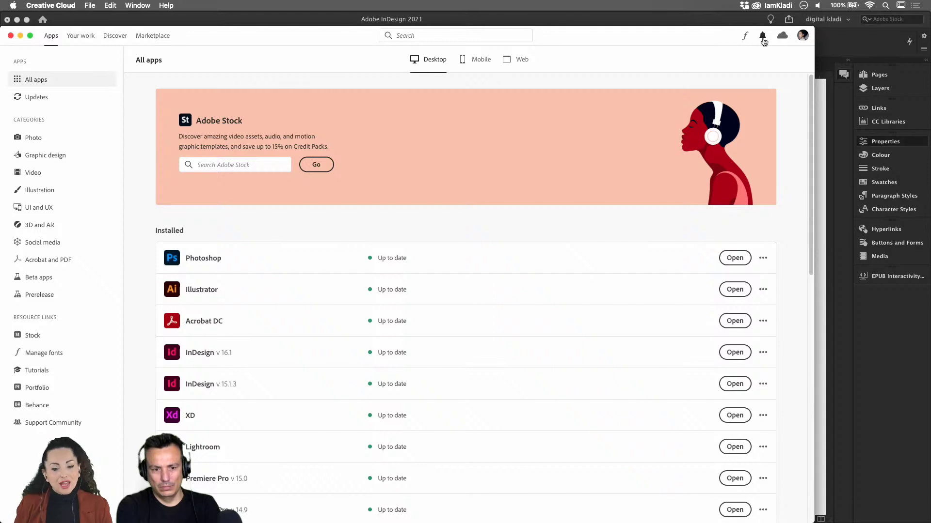
left_click(763, 39)
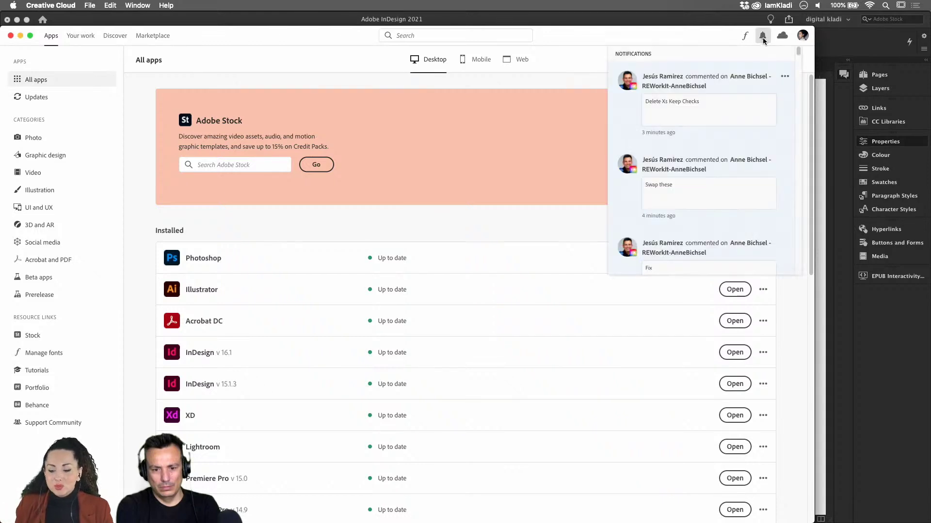
left_click(762, 39)
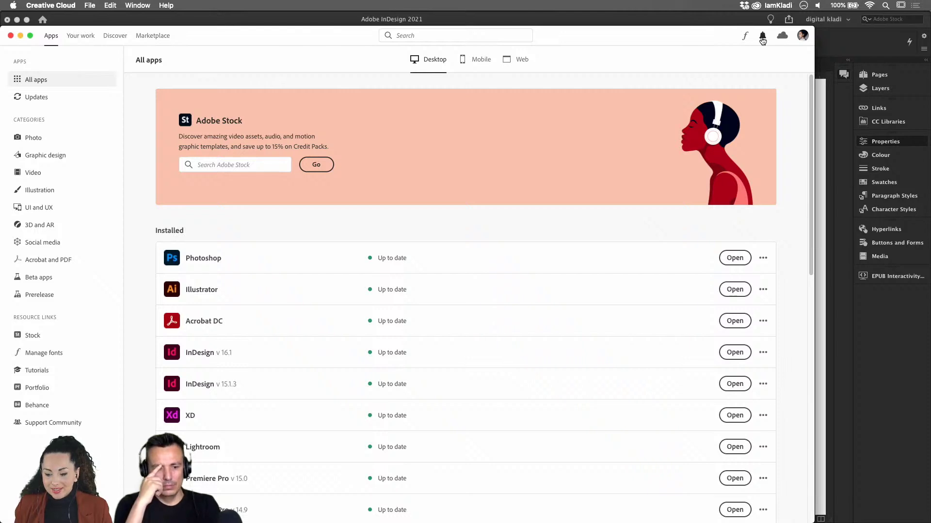
left_click(763, 39)
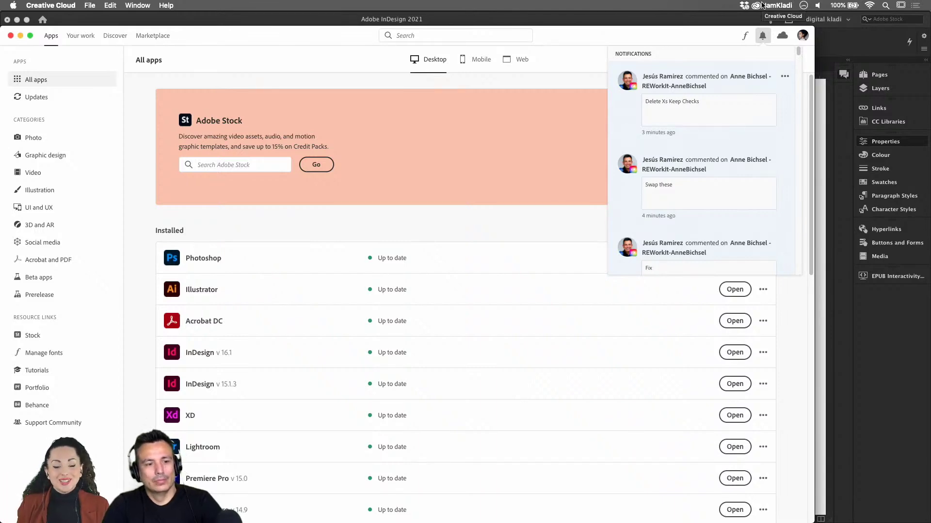
Return to InDesign, open the document's Share for Review settings and dismiss the invitation notice.
left_click(845, 38)
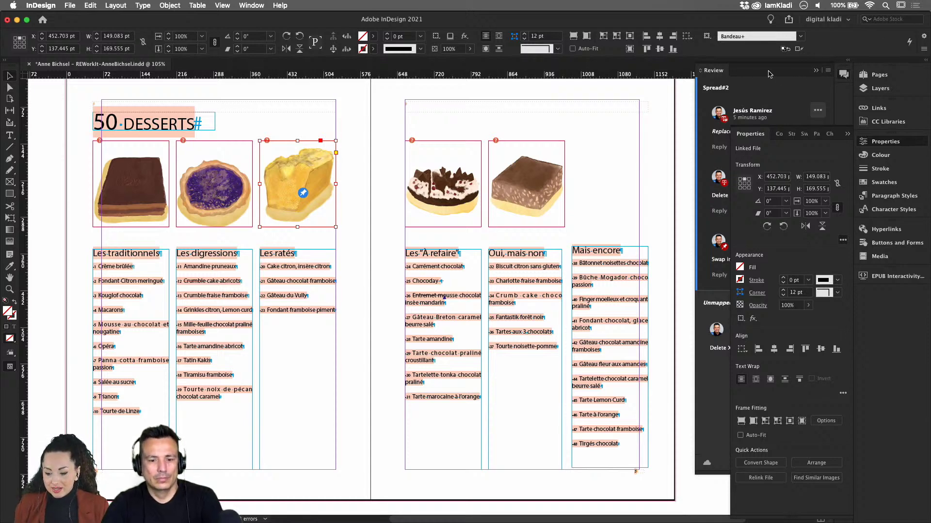
left_click_drag(720, 75, 761, 71)
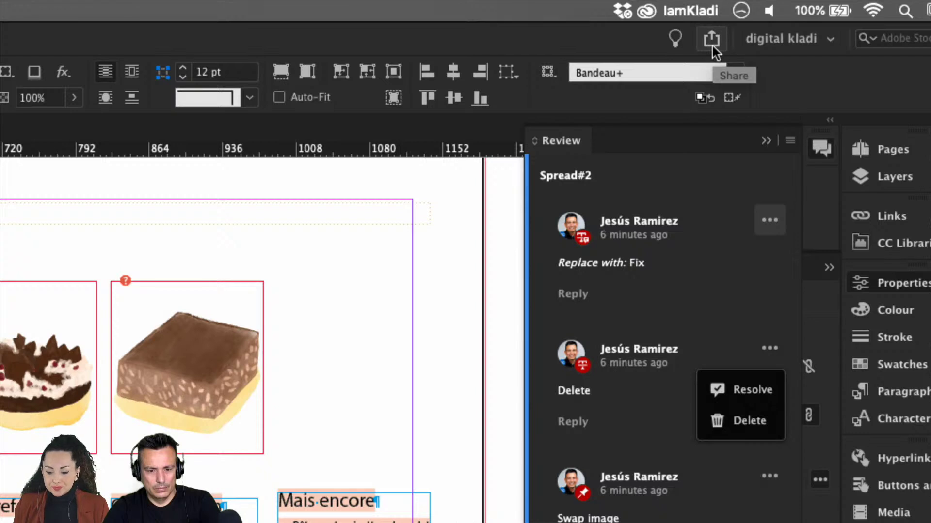
left_click(711, 43)
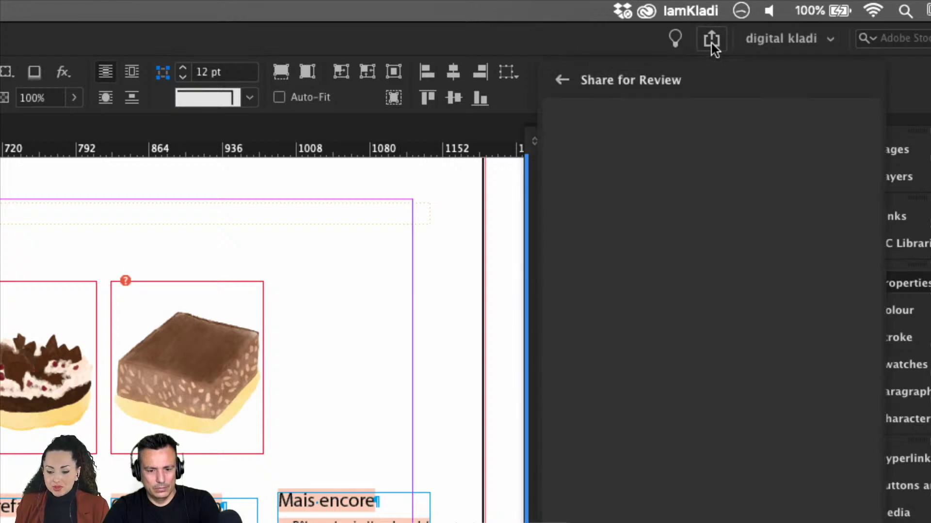
left_click(565, 79)
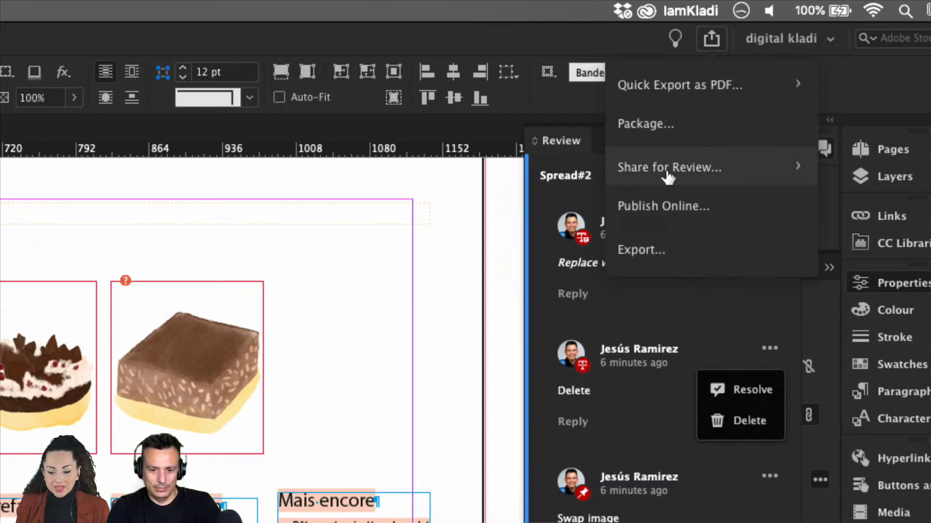
left_click(673, 176)
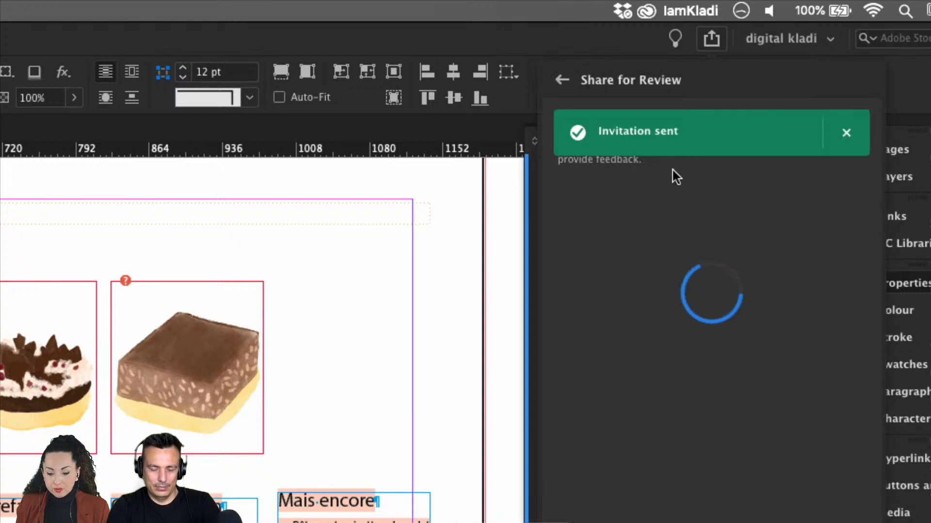
left_click(846, 132)
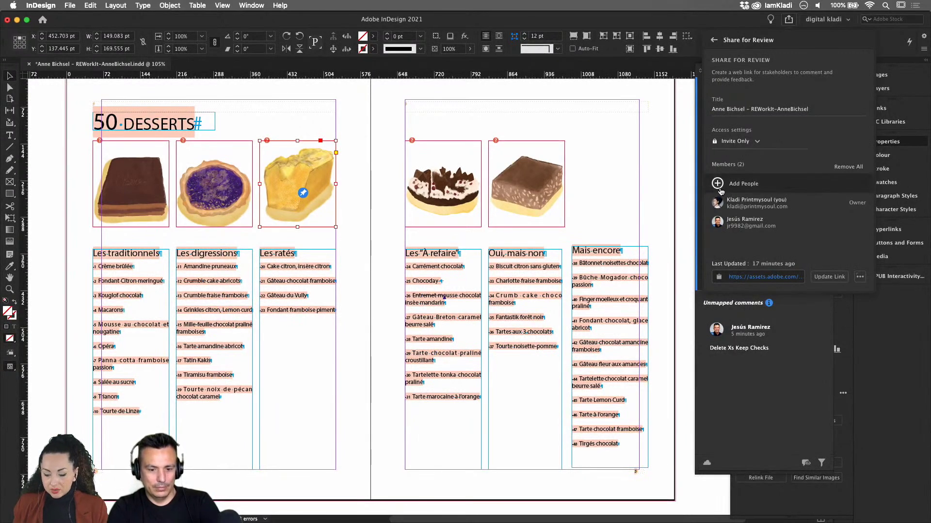
View the form for inviting more people to the review and return to the sharing settings without inviting anyone.
left_click(720, 187)
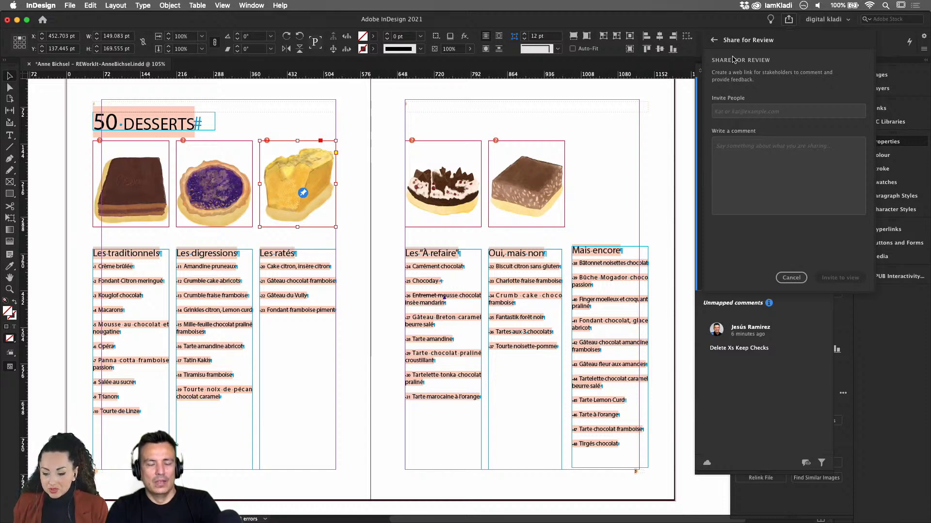
left_click(714, 39)
left_click(759, 83)
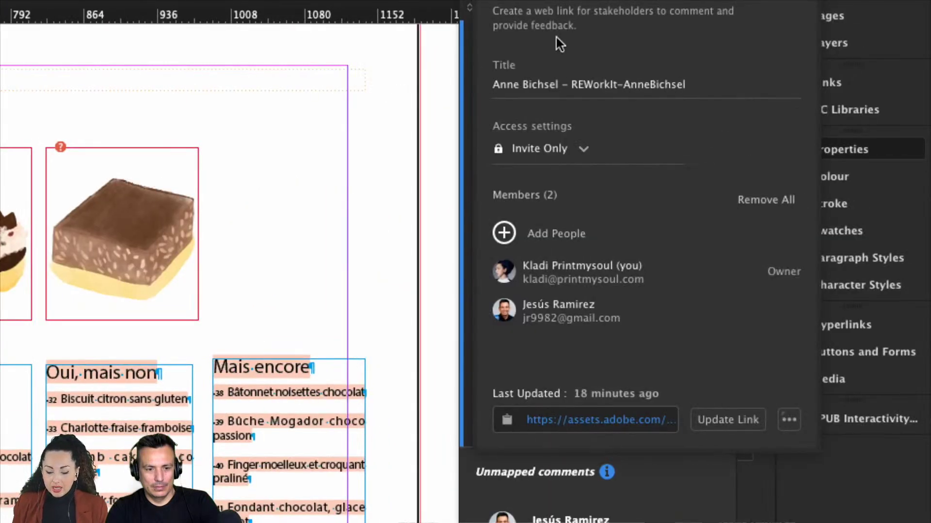
View the review link's access options, leave it on Invite Only, and update the link with the edited layout.
left_click(583, 149)
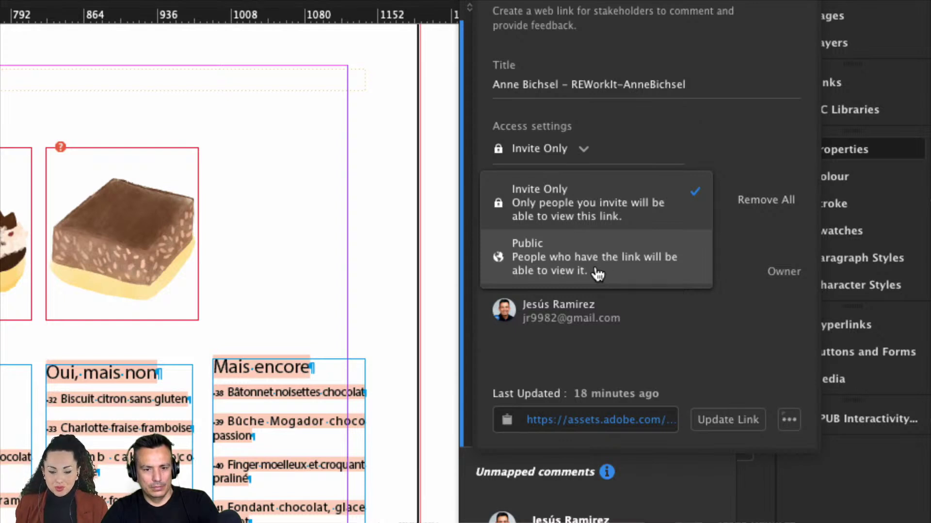
left_click(732, 340)
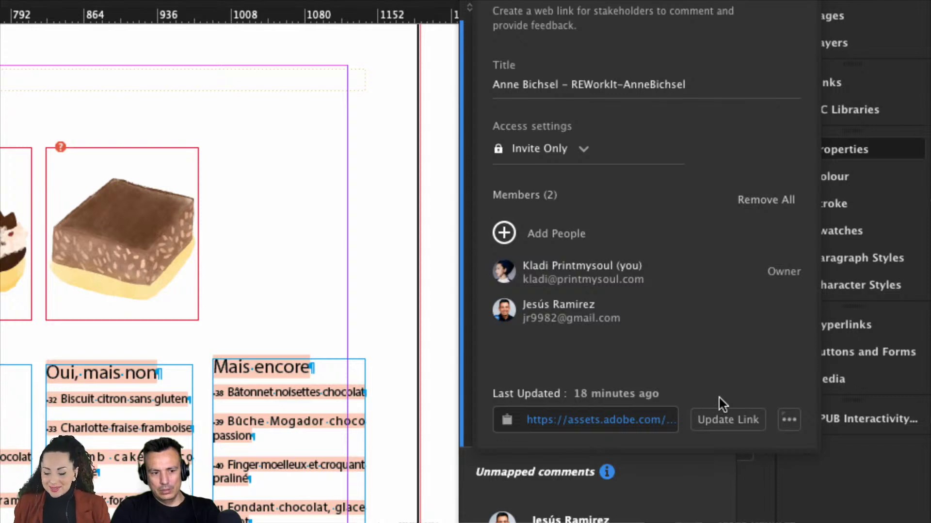
left_click(732, 426)
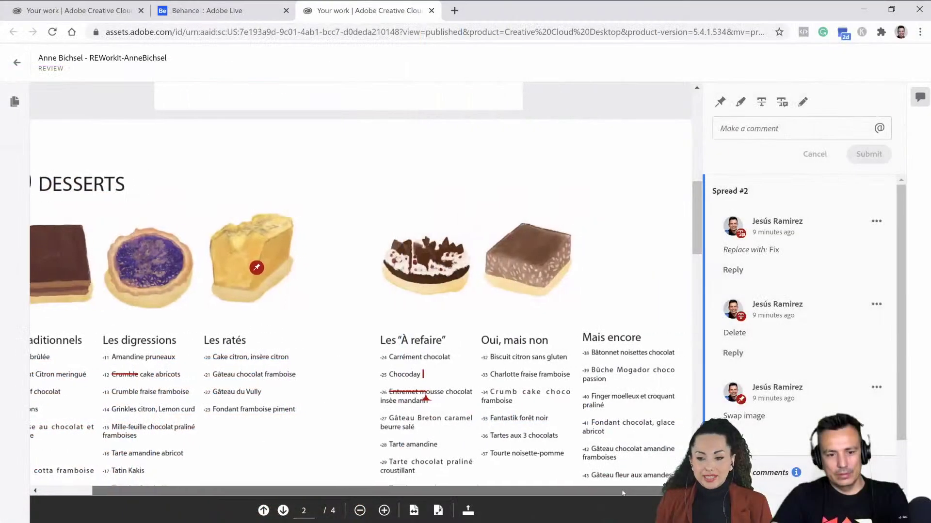
In the browser review, examine the updated dessert spread and the locations of its remaining comments.
scroll(622, 494, "left", 2)
left_click(798, 317)
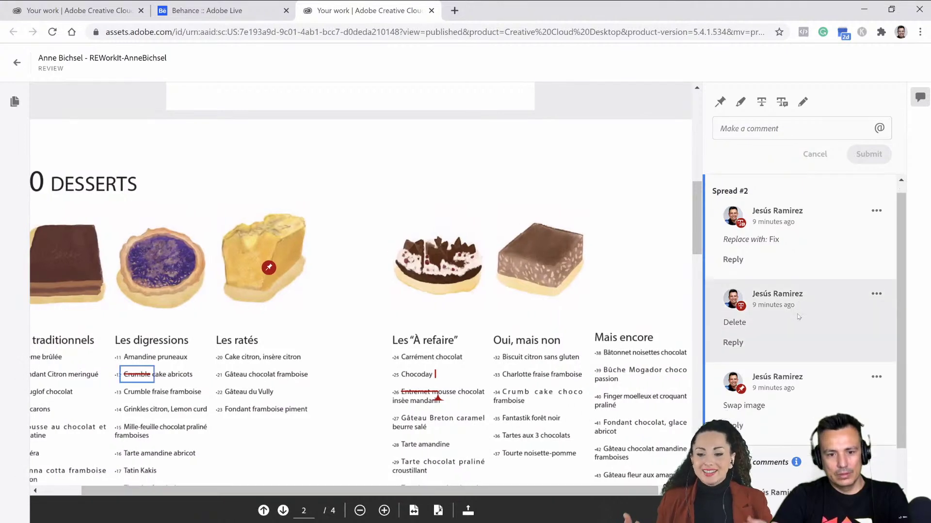
scroll(799, 317, "down", 1)
scroll(799, 317, "up", 1)
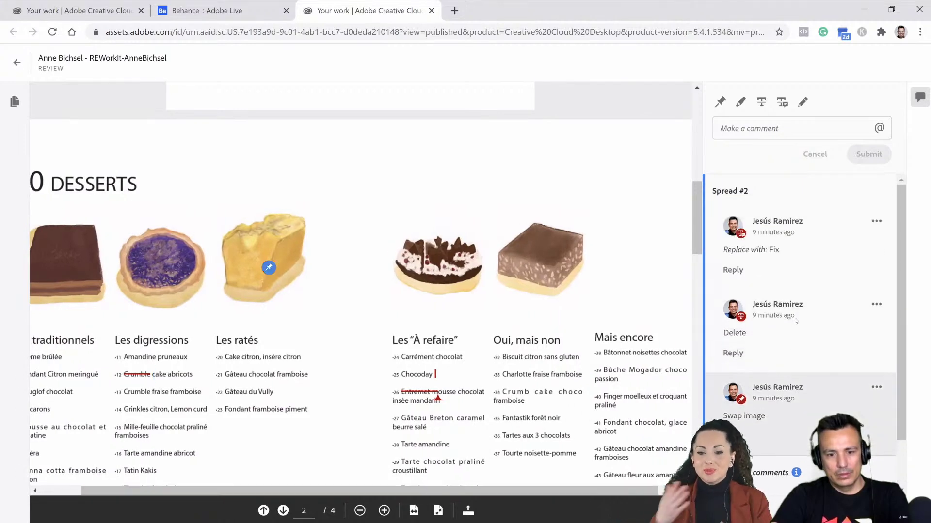
left_click(297, 194)
scroll(297, 194, "up", 3)
scroll(294, 189, "down", 2)
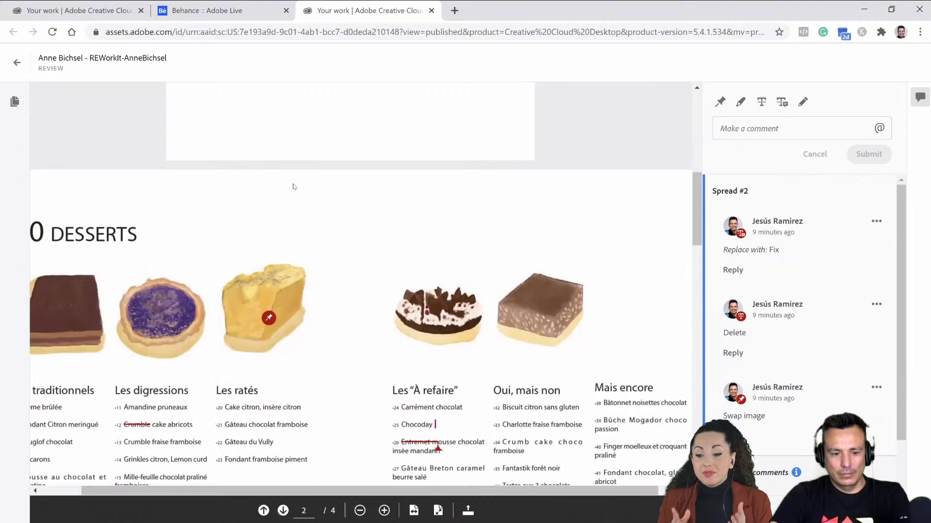
scroll(293, 187, "down", 3)
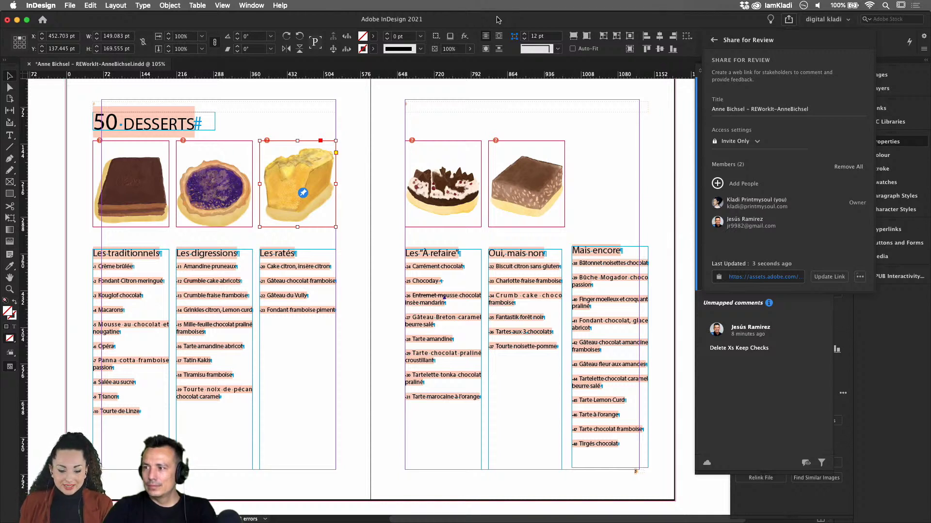
Return to InDesign, close the sharing settings, deselect the cake image and save the document.
left_click(532, 134)
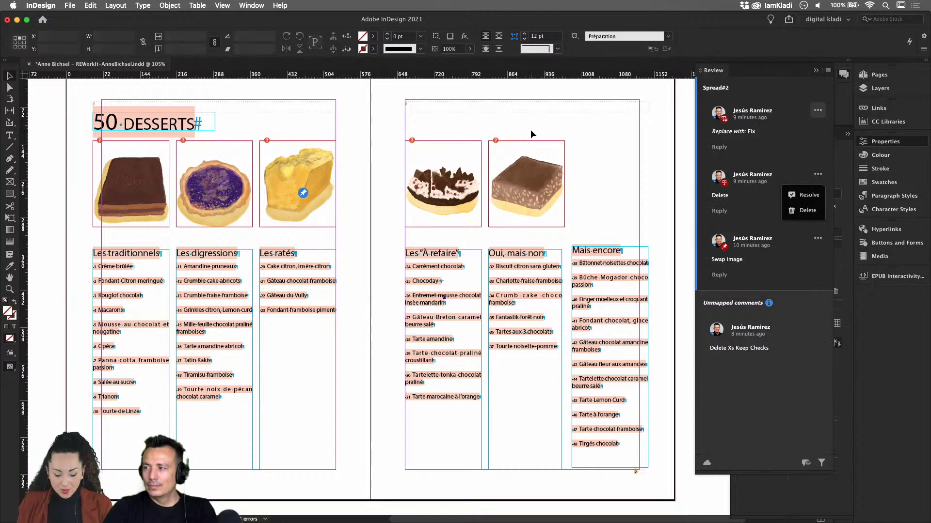
key("super+s")
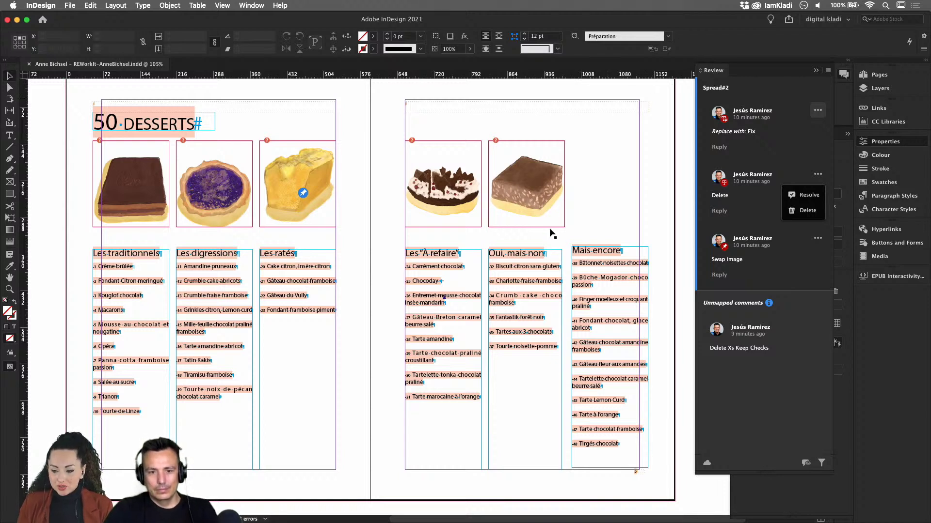
mouse_move(397, 521)
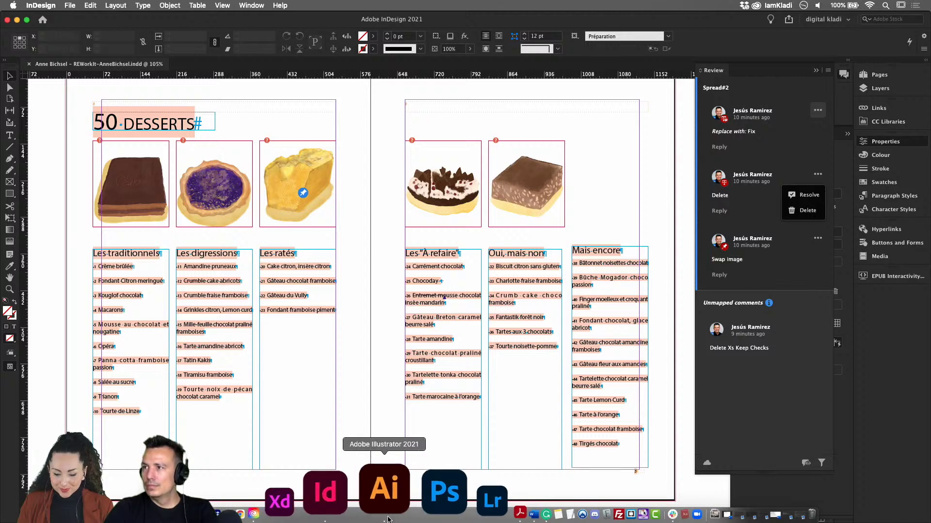
View the roadshow logo artboards in Illustrator, then switch to Chrome and look over the logo designer's Behance appreciations page.
left_click(389, 518)
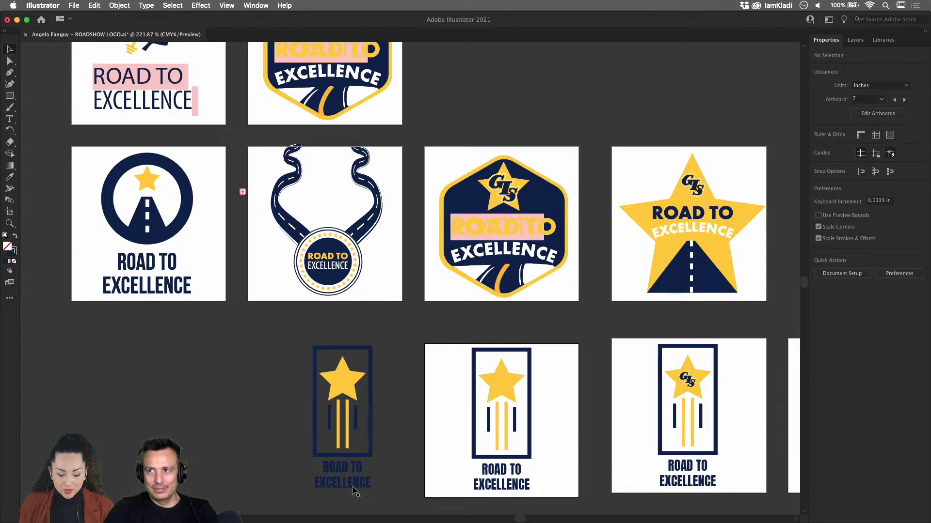
left_click(341, 519)
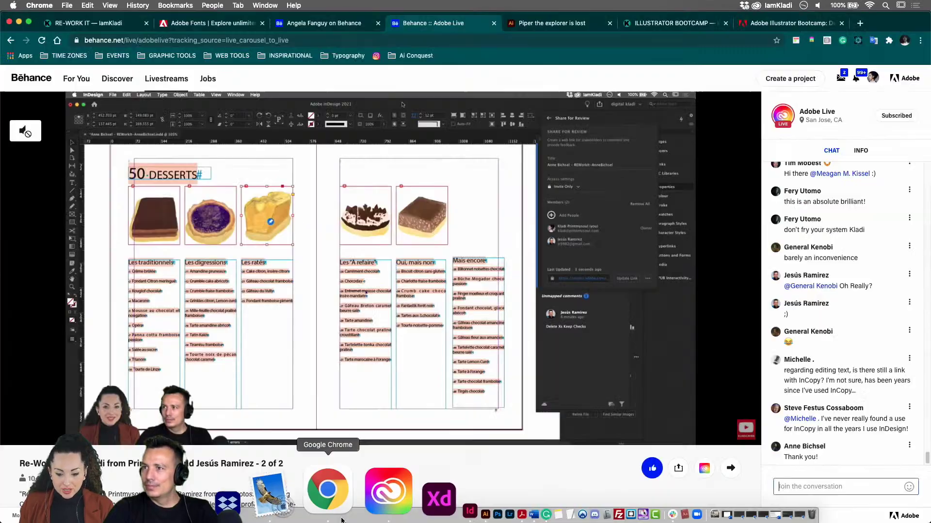
left_click(538, 22)
left_click(349, 23)
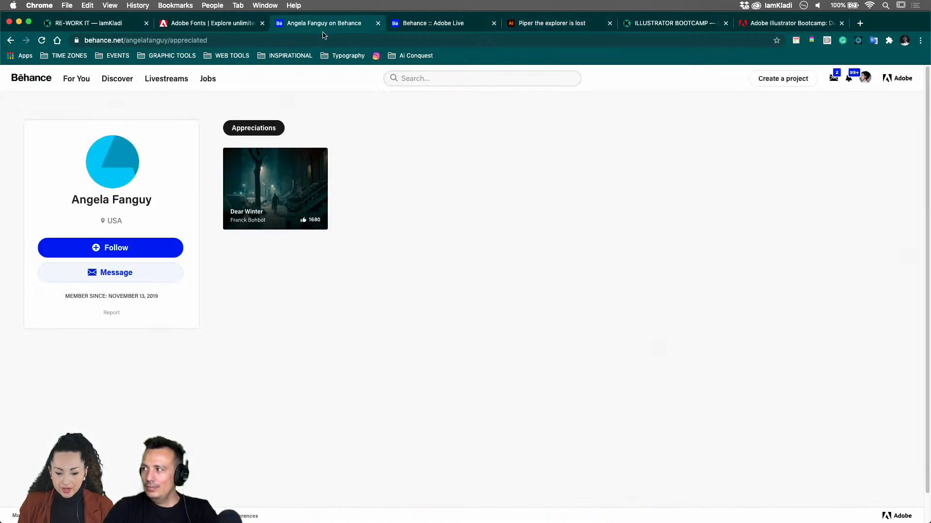
scroll(130, 151, "down", 2)
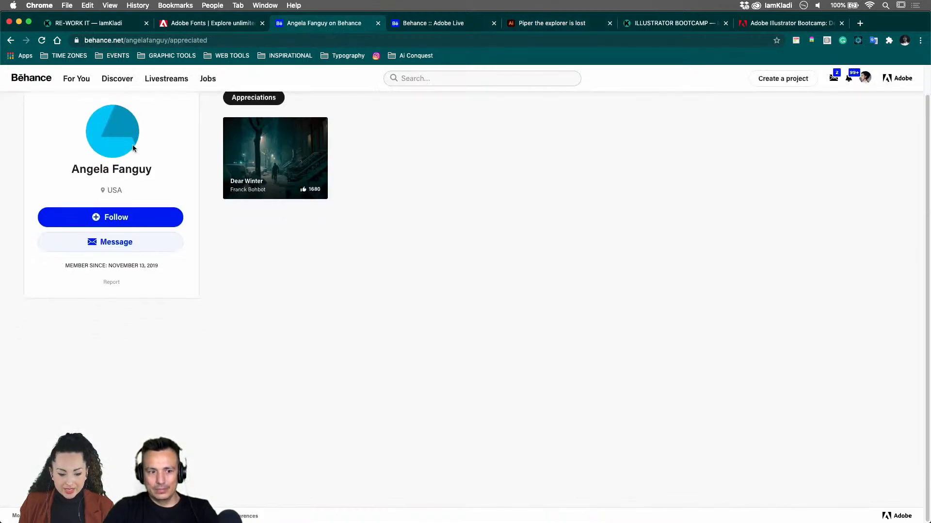
scroll(132, 145, "up", 2)
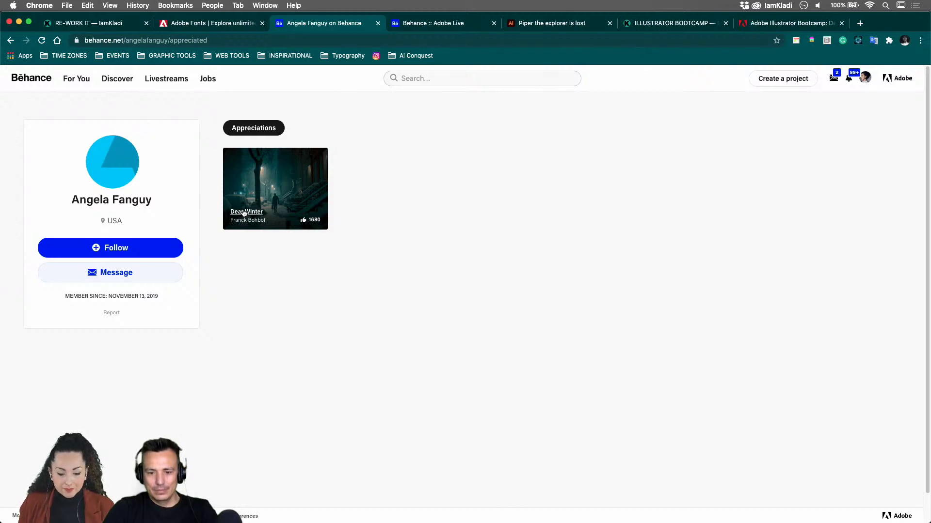
Open the appreciated Dear Winter project, examine its winter street photographs, and return to the logo artboards in Illustrator.
left_click(260, 185)
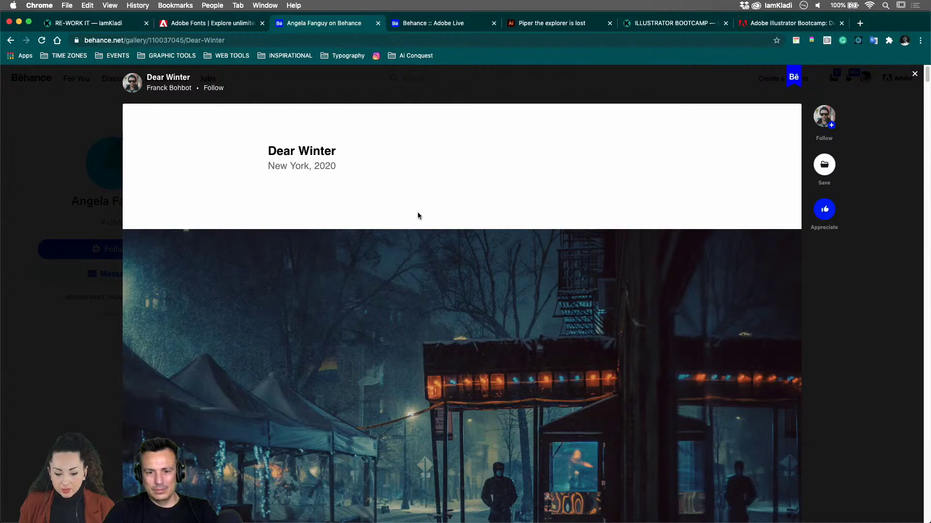
scroll(417, 213, "down", 5)
scroll(419, 219, "down", 17)
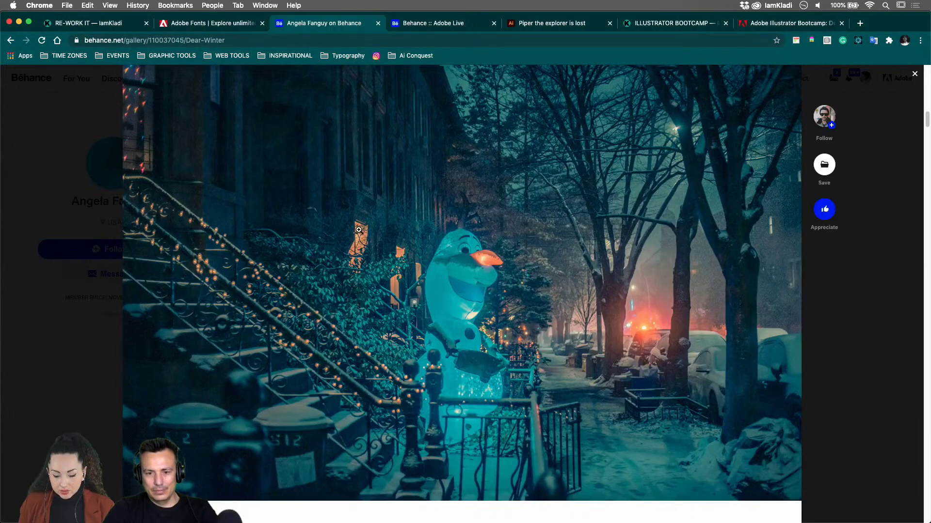
scroll(359, 230, "down", 20)
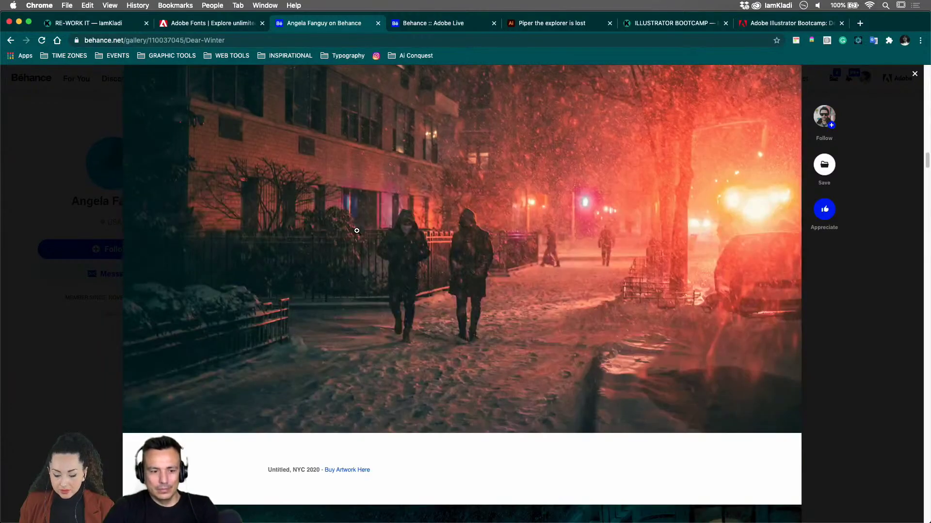
scroll(354, 228, "down", 7)
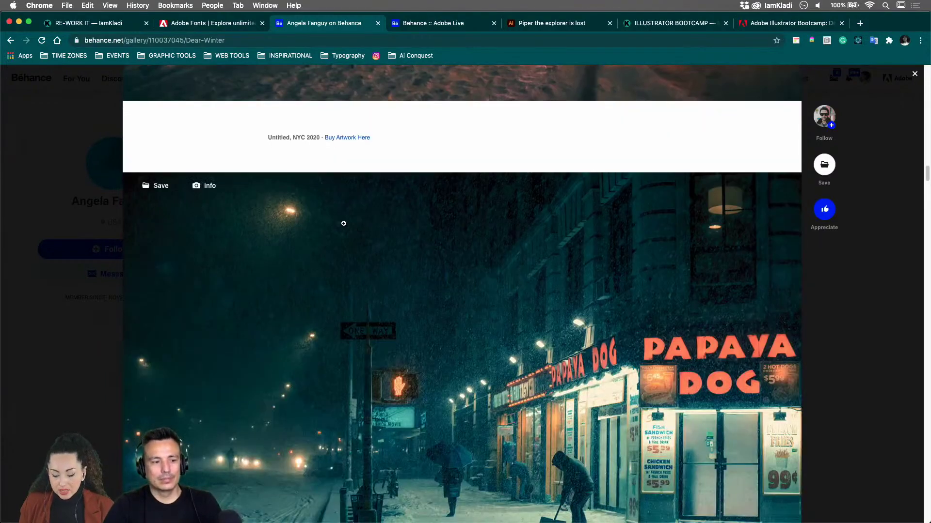
scroll(344, 223, "down", 13)
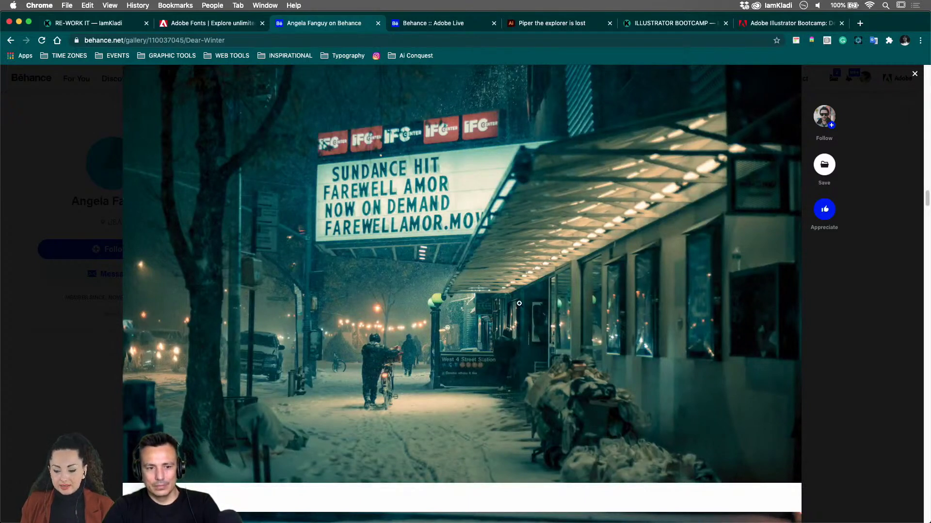
mouse_move(410, 521)
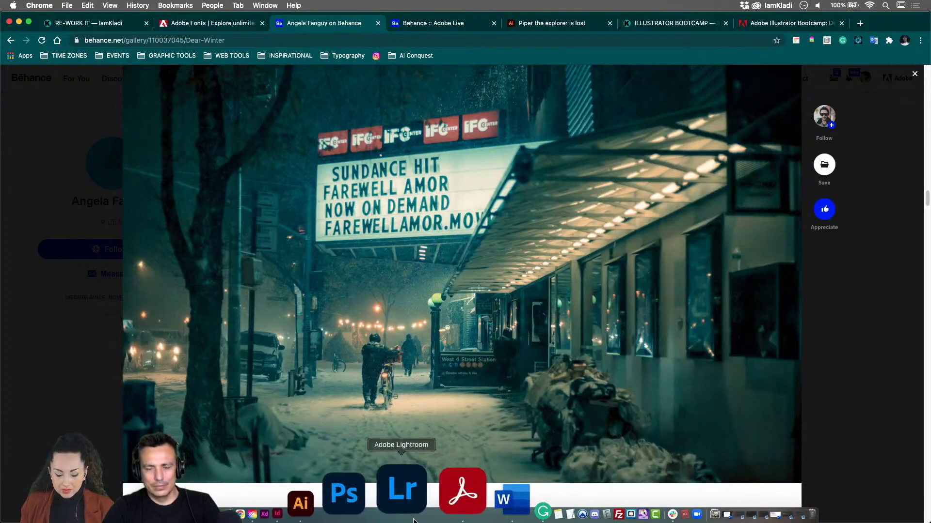
left_click(378, 513)
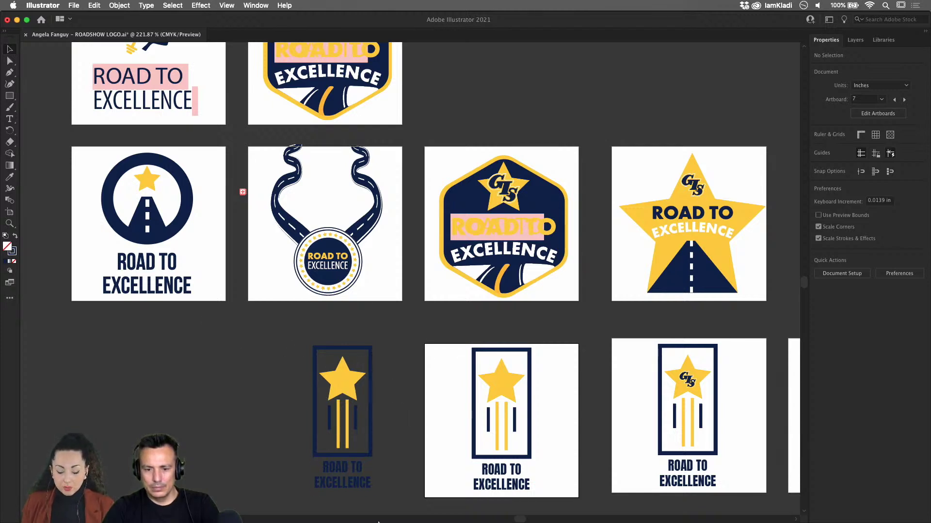
Switch to Chrome, show the Piper the explorer mission page and play its embedded intro video from 0:19.
mouse_move(359, 516)
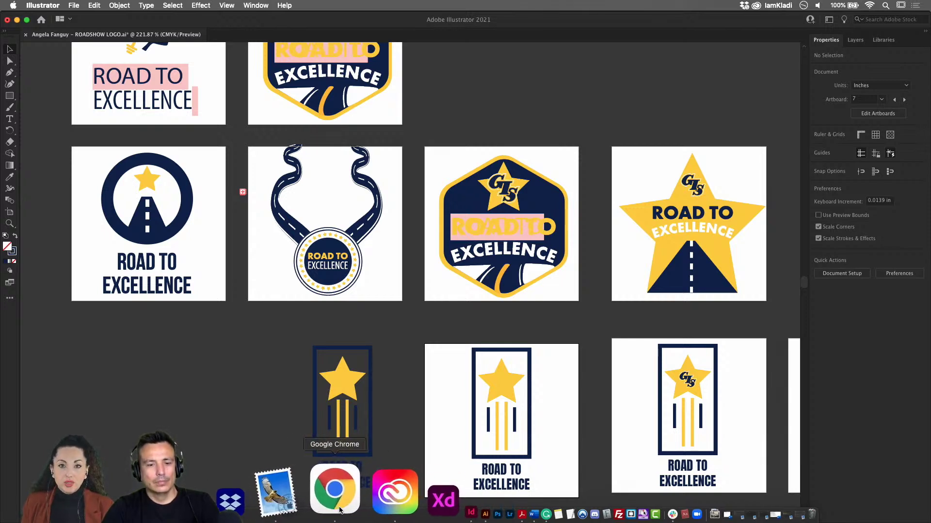
left_click(339, 510)
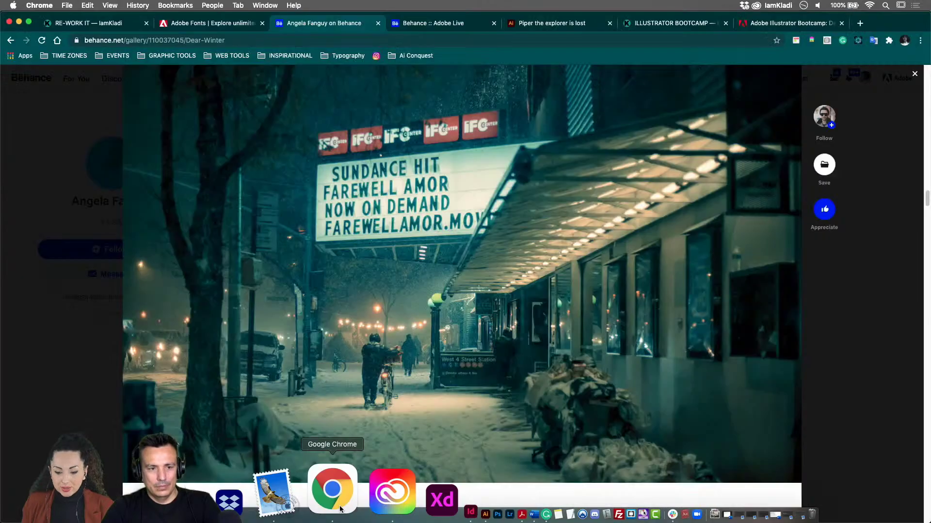
left_click(562, 24)
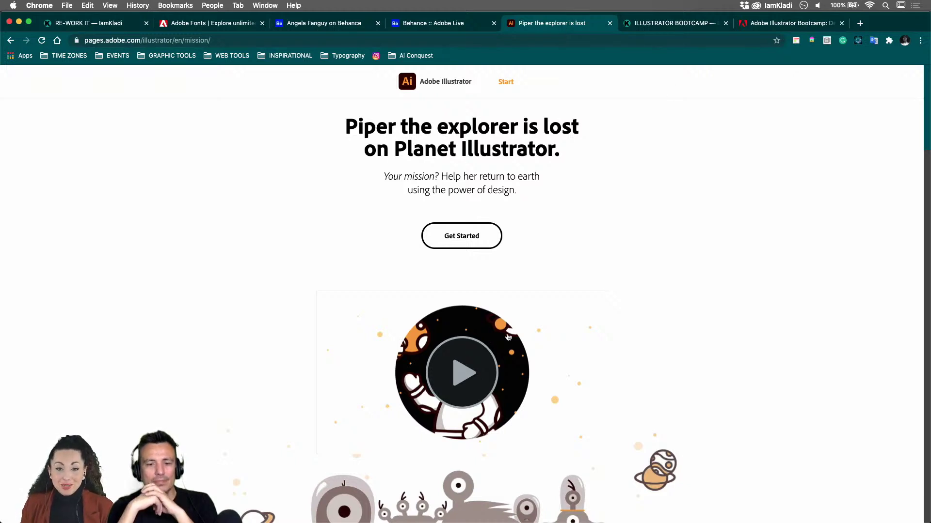
left_click(473, 384)
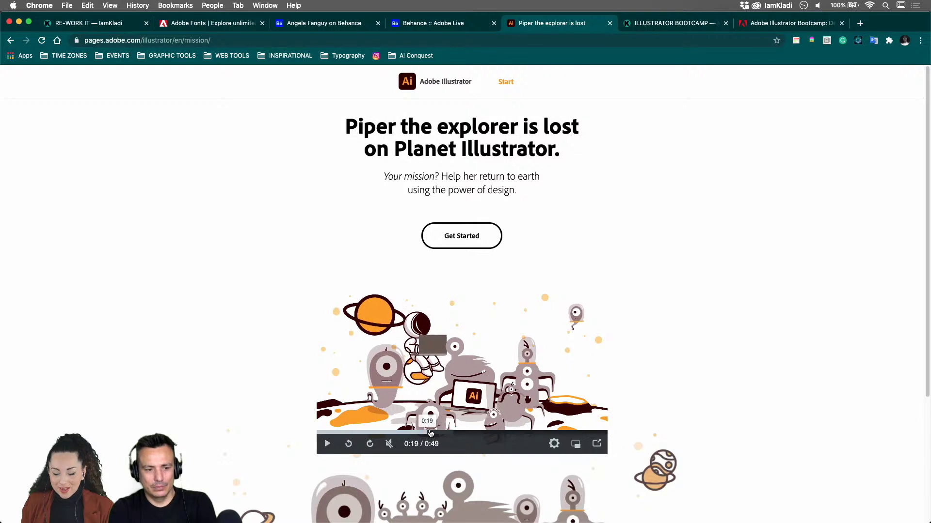
left_click(430, 432)
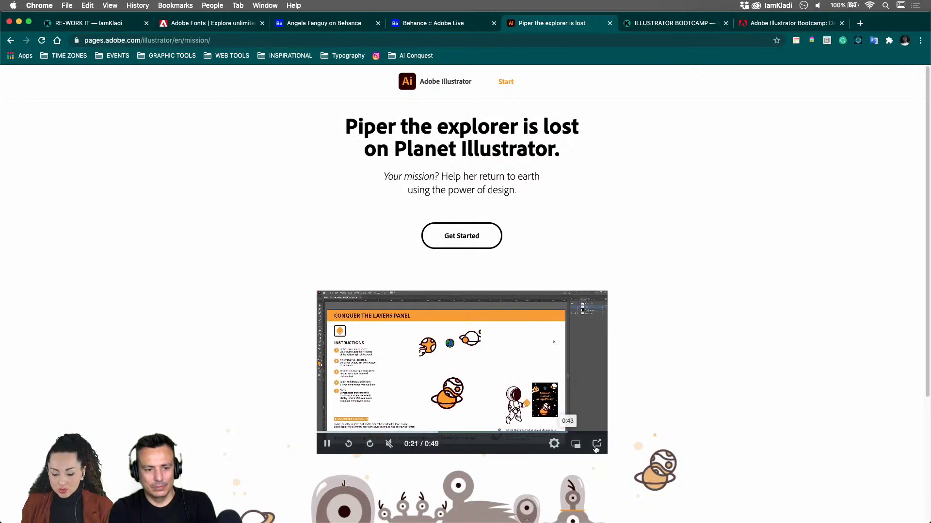
Open the intro video in its own tab, play it and examine the Pen tool scene and the Layers panel lesson.
left_click(592, 444)
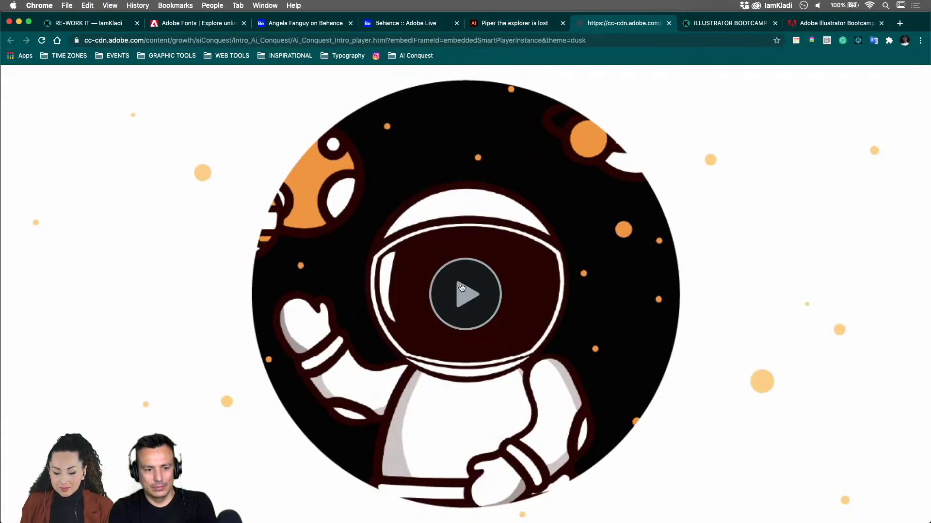
left_click(462, 288)
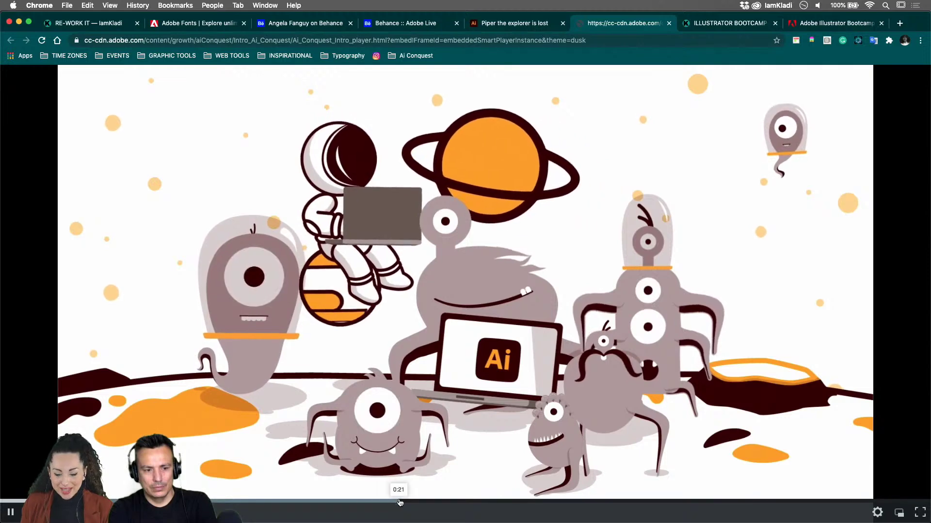
left_click(400, 502)
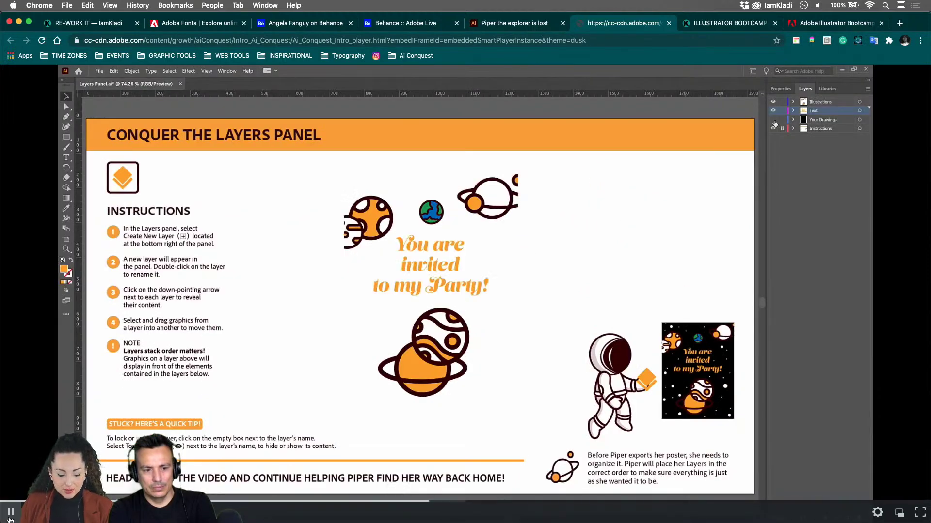
left_click(313, 503)
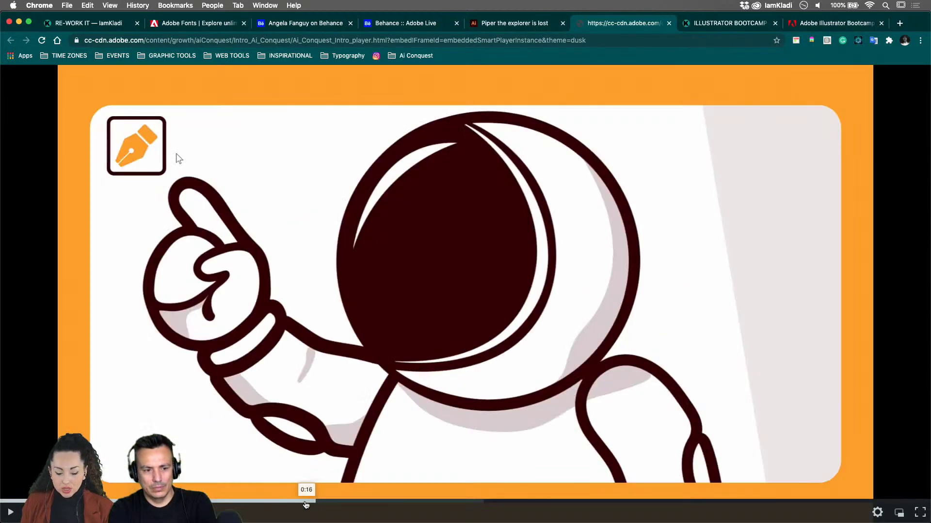
left_click(202, 503)
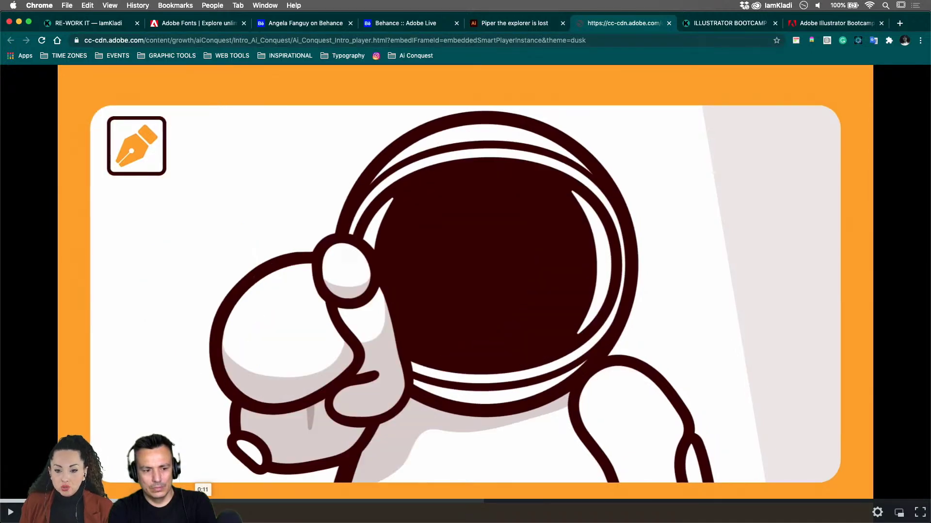
left_click(247, 503)
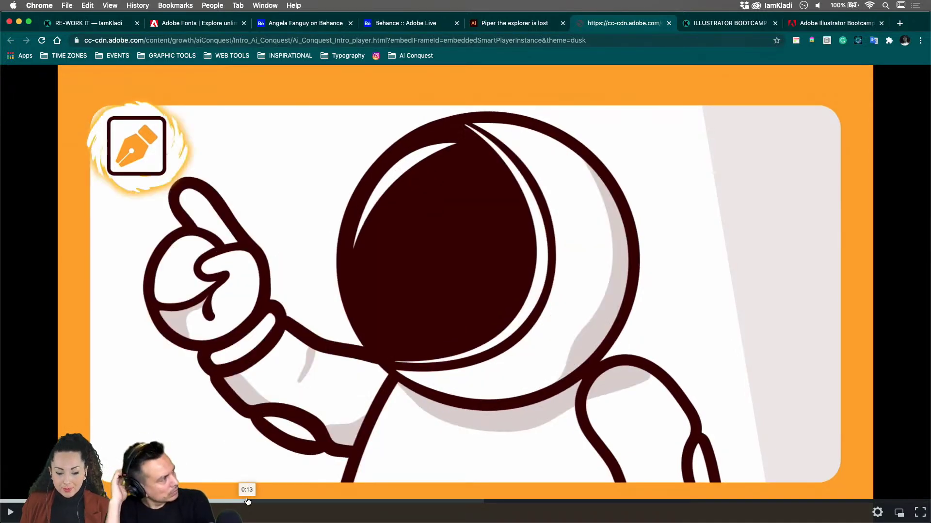
left_click(307, 507)
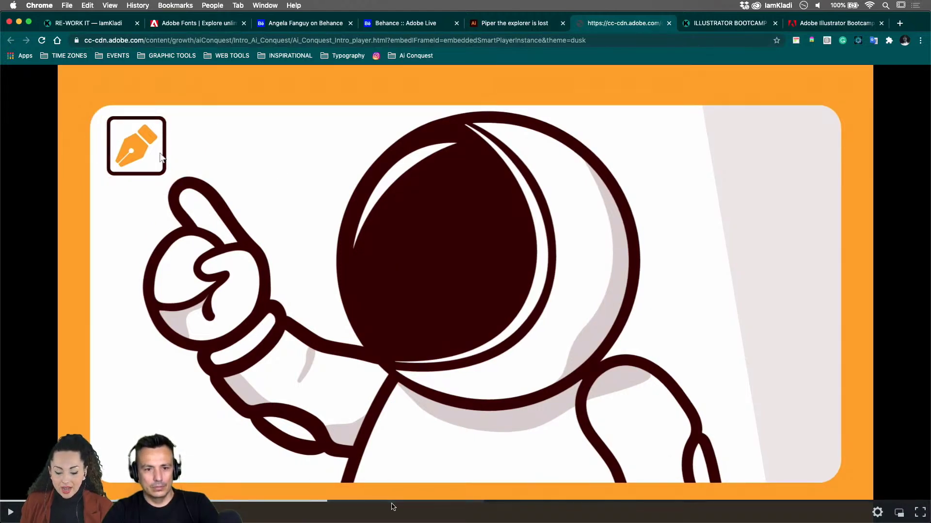
left_click(396, 505)
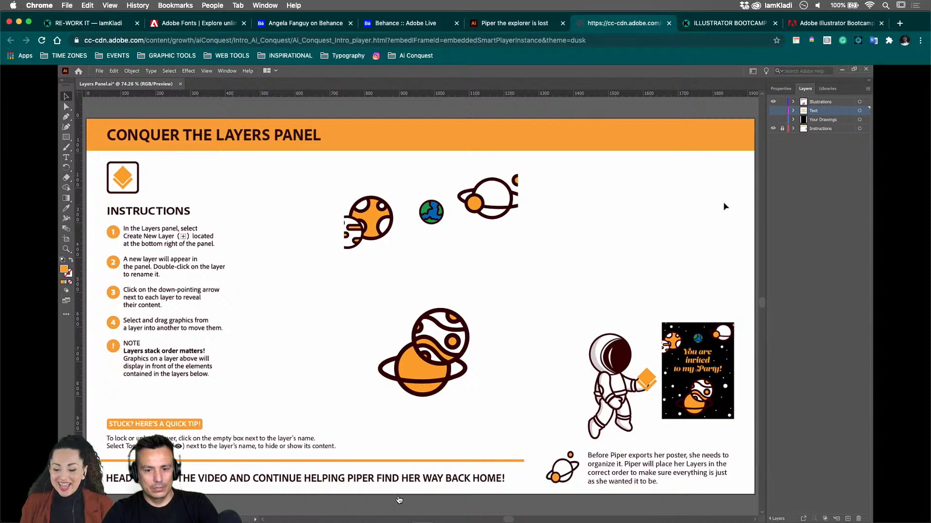
left_click(399, 500)
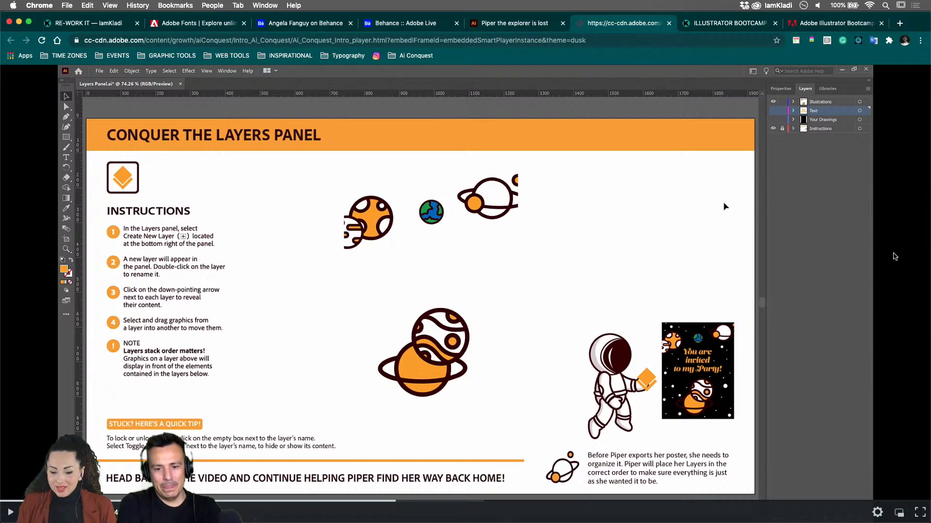
Copy the Piper mission page's address and post it in the Adobe Live stream's chat.
left_click(493, 25)
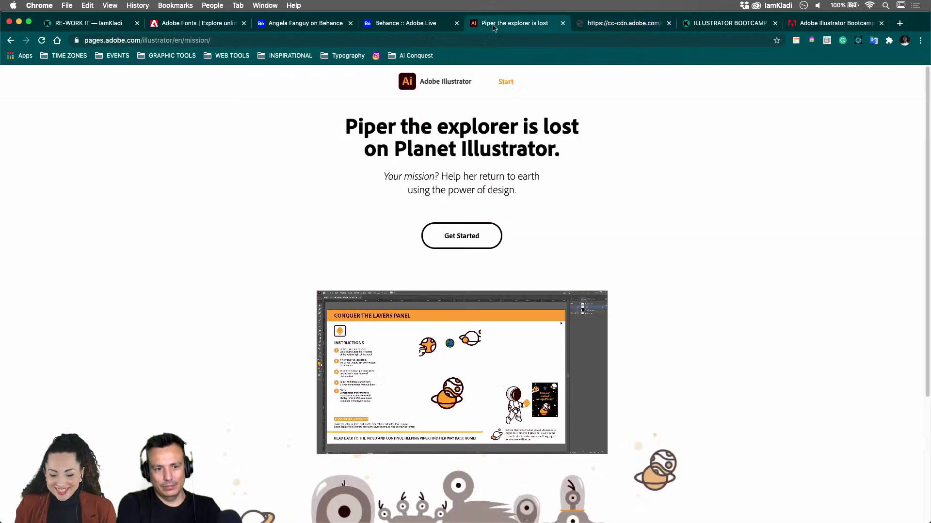
left_click(308, 41)
key("super+c")
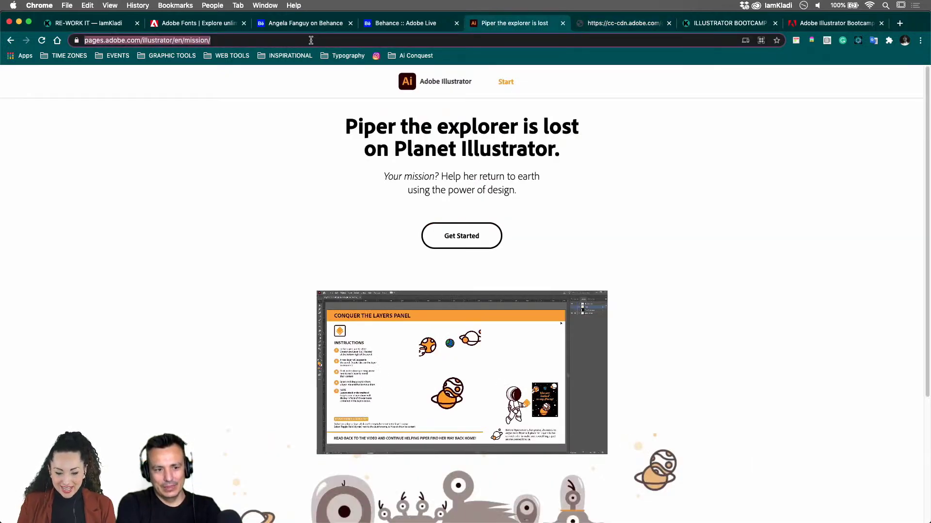
left_click(396, 25)
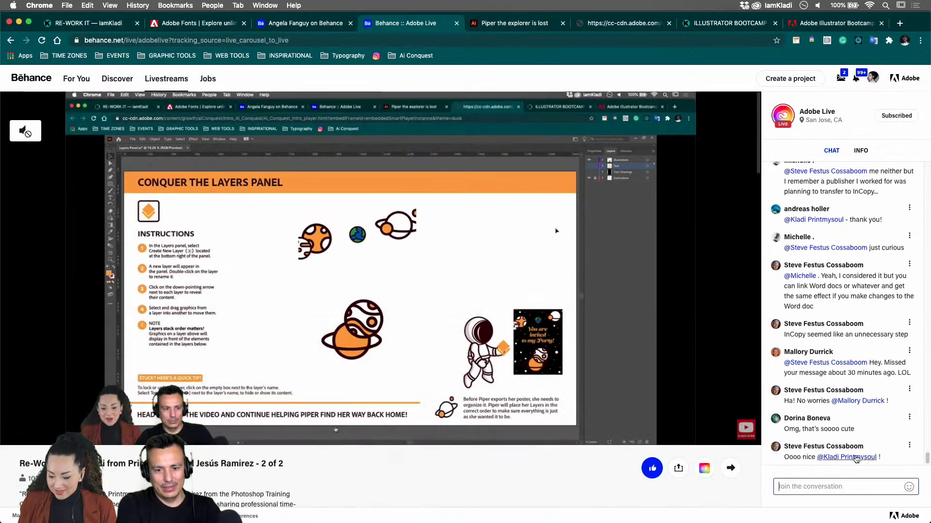
key("super+v")
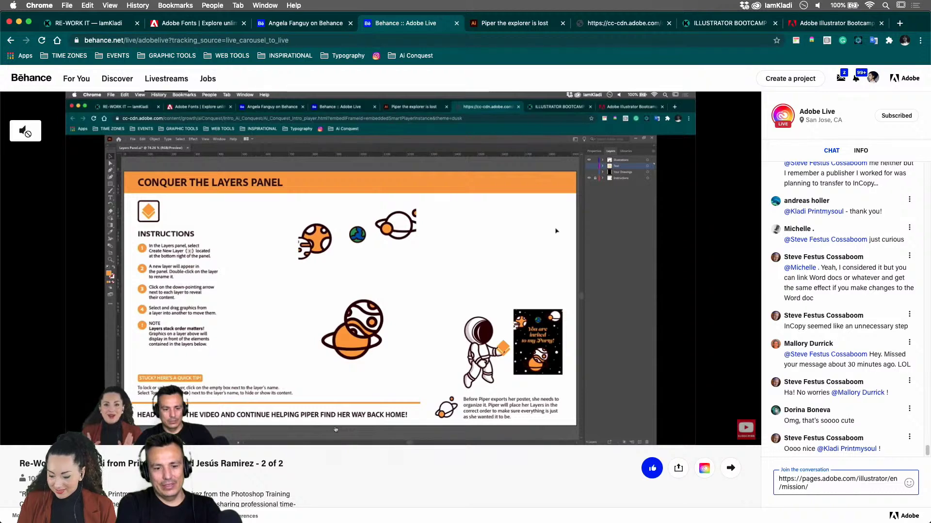
key("Return")
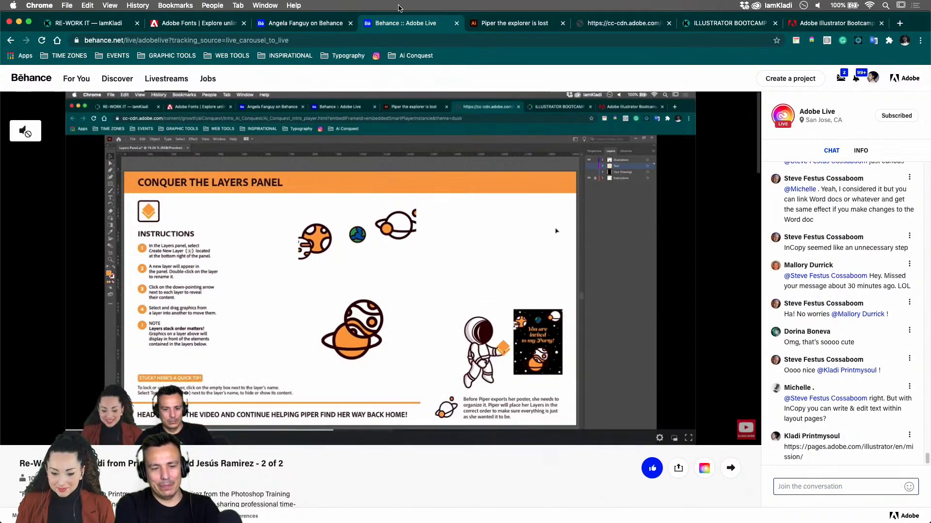
Open the mission page's intro video in another new tab, play it and skip through its timeline.
left_click(488, 25)
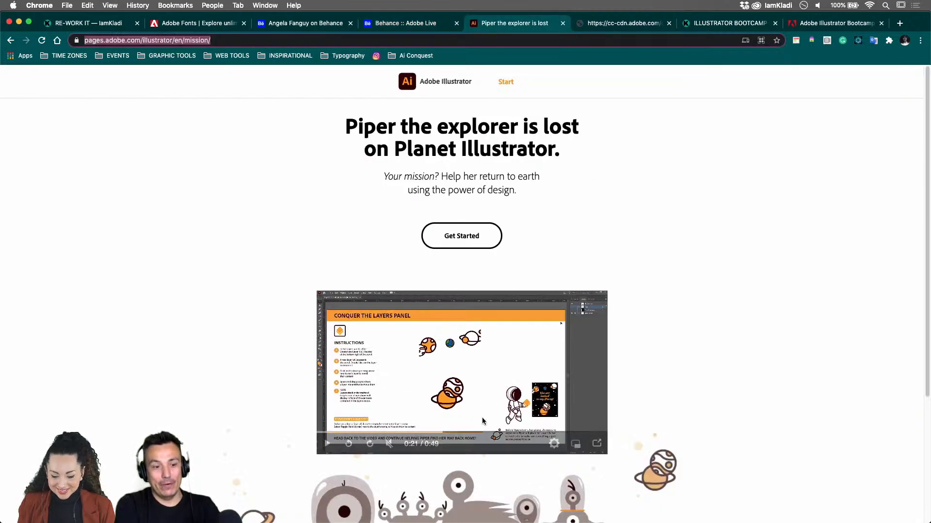
left_click(600, 447)
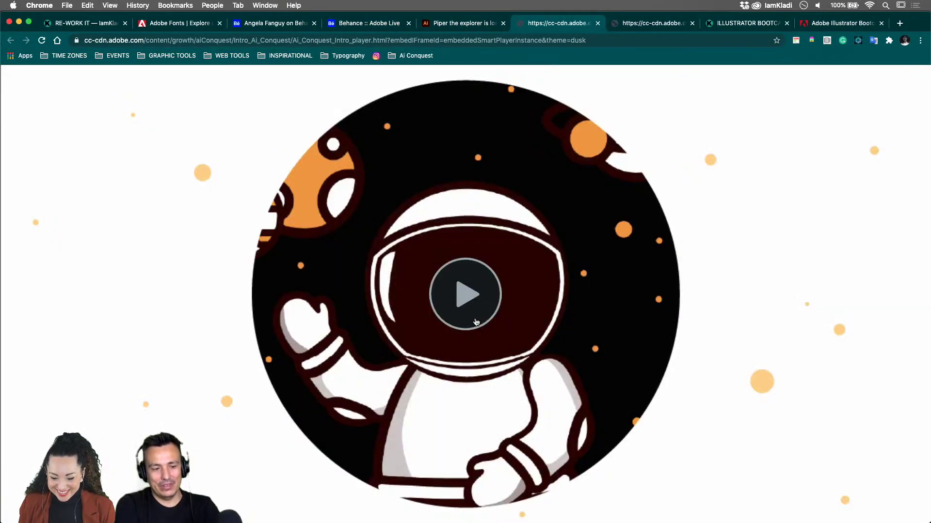
left_click(476, 323)
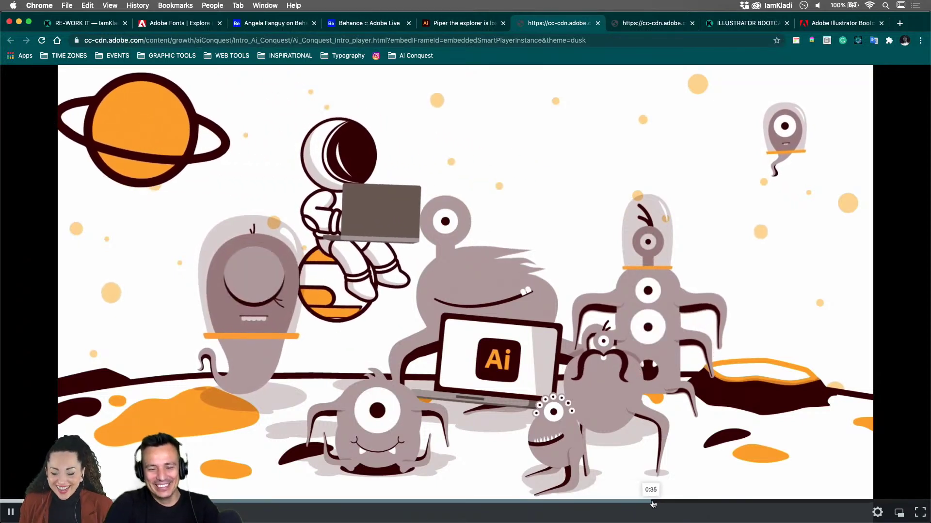
left_click(683, 504)
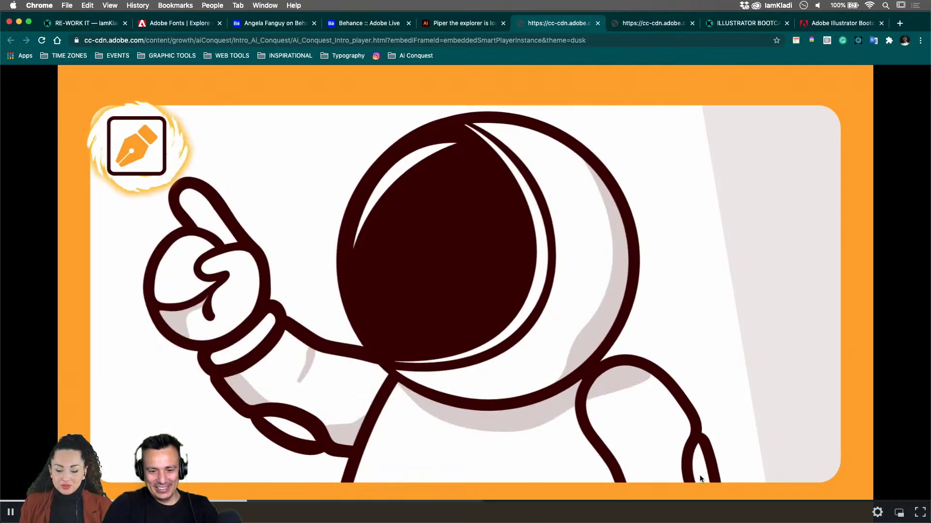
Return to the Piper mission page, start the first mission, Create Piper's initial "P.", and examine its video and follow-along instructions.
left_click(438, 23)
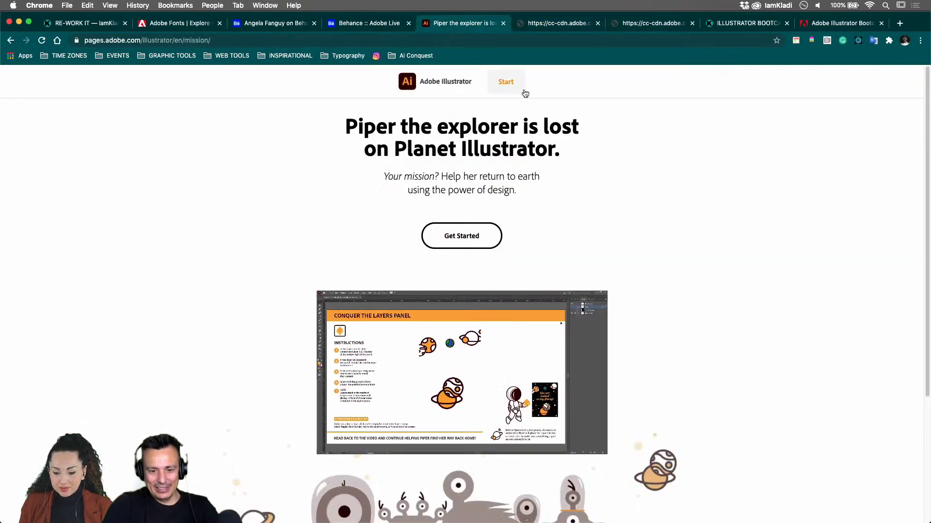
mouse_move(517, 343)
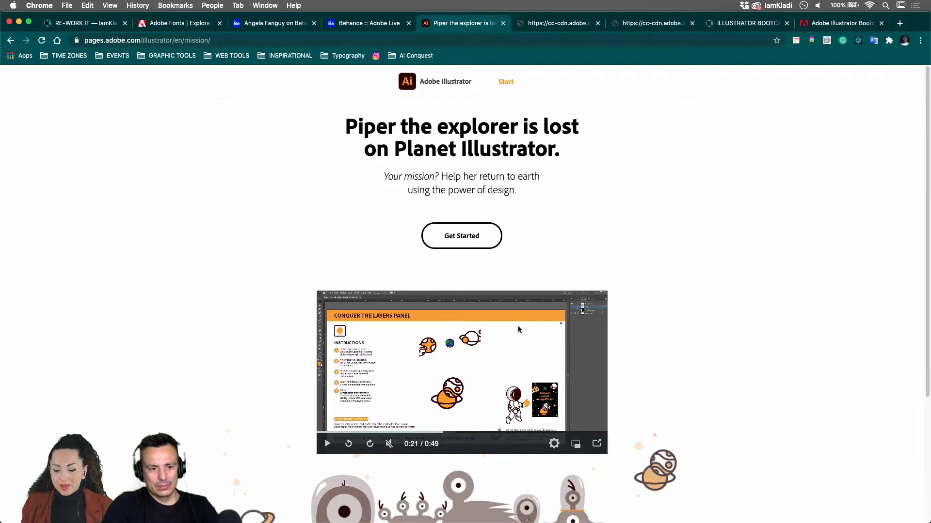
left_click(514, 92)
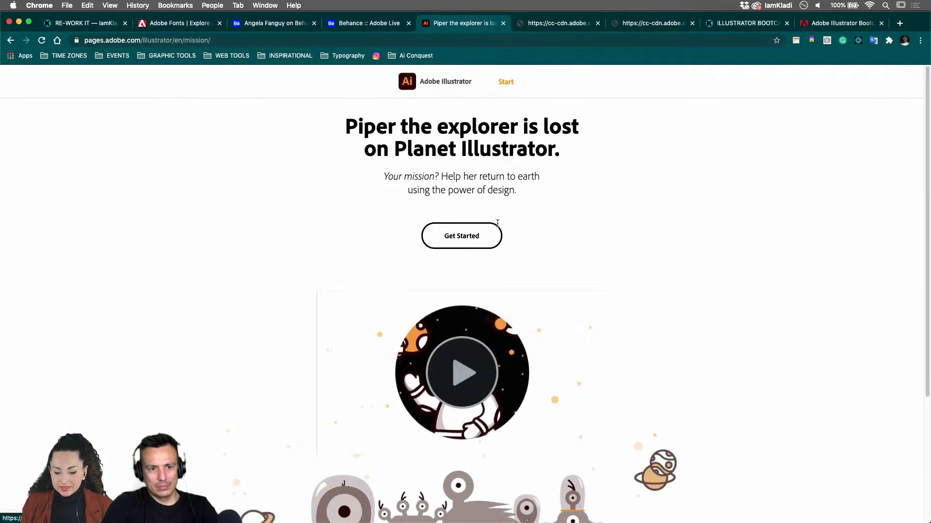
left_click(490, 236)
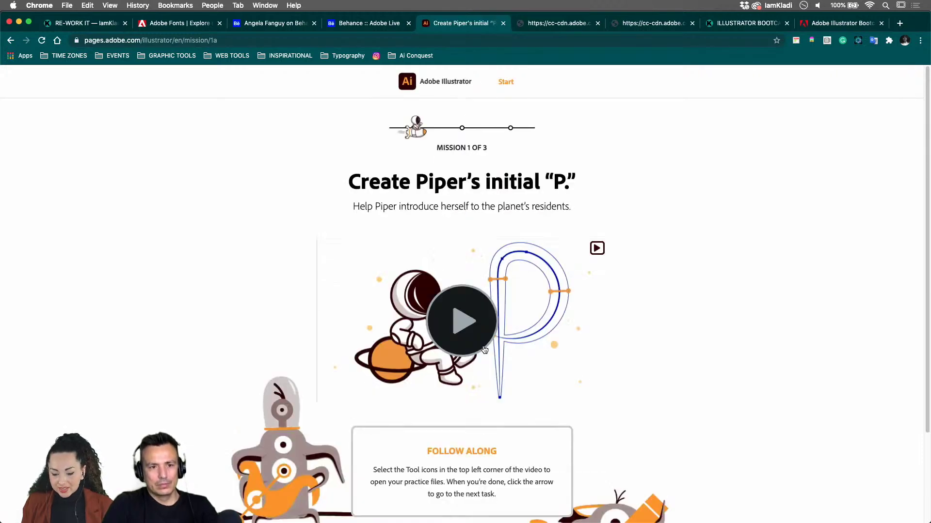
scroll(536, 348, "down", 2)
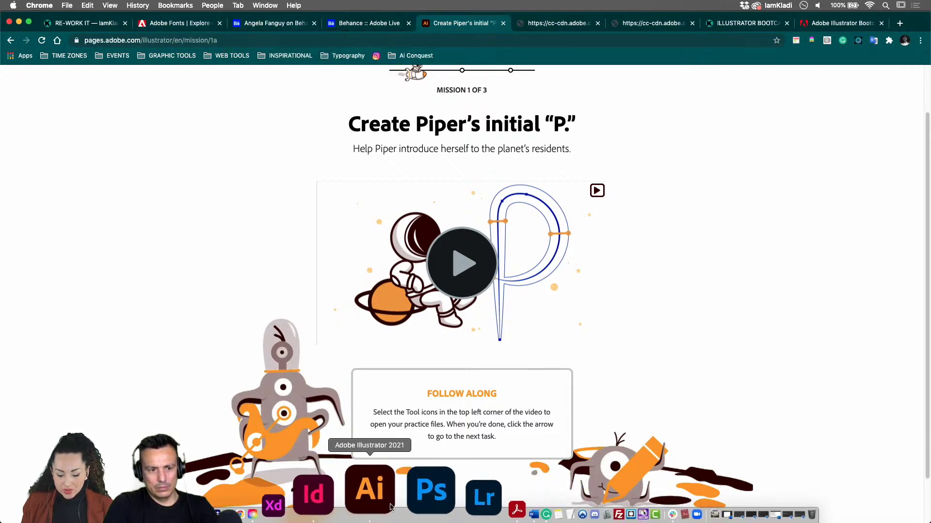
Switch to Illustrator and examine the Road to Excellence logo concepts, including the road medal, hexagon badges, stars and figure designs.
left_click(387, 507)
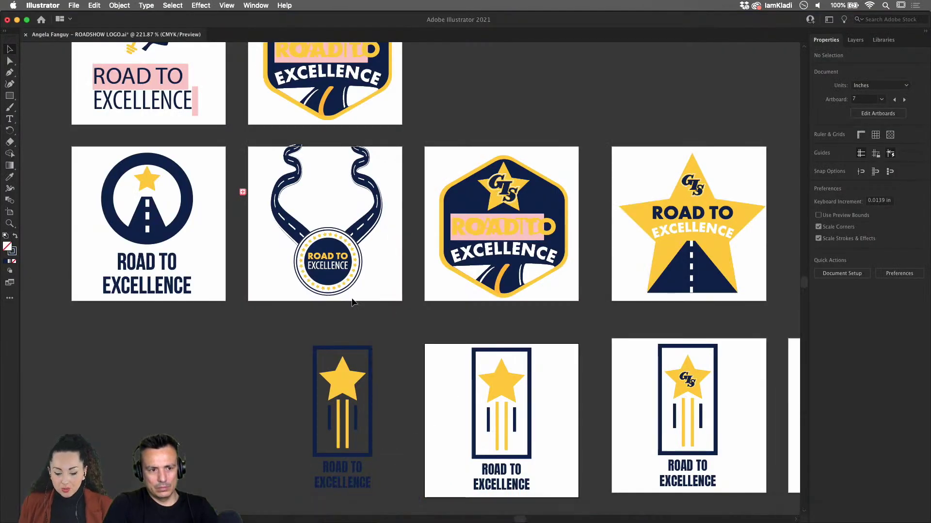
left_click_drag(289, 369, 348, 195)
scroll(347, 195, "down", 5)
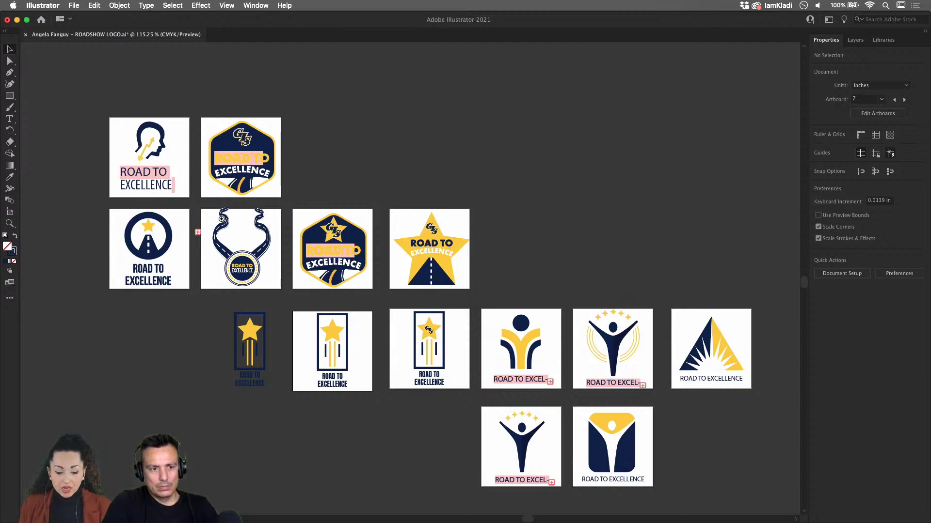
left_click_drag(232, 234, 420, 333)
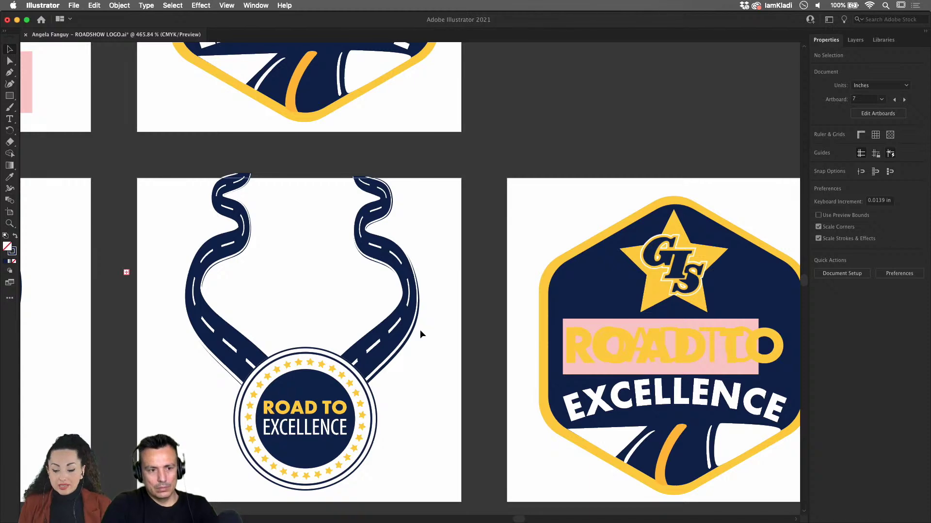
scroll(441, 318, "down", 5, "alt")
scroll(443, 323, "down", 1, "alt")
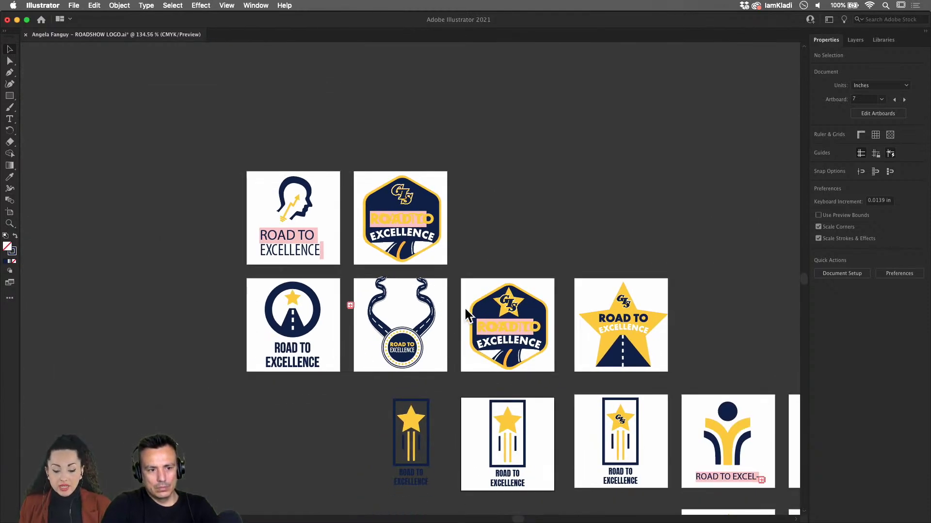
left_click_drag(442, 322, 187, 170)
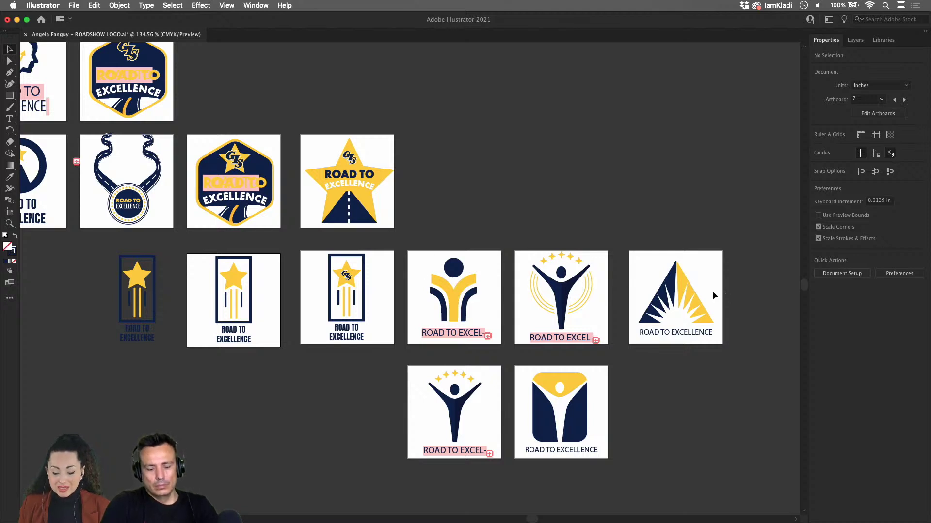
left_click_drag(712, 291, 436, 219)
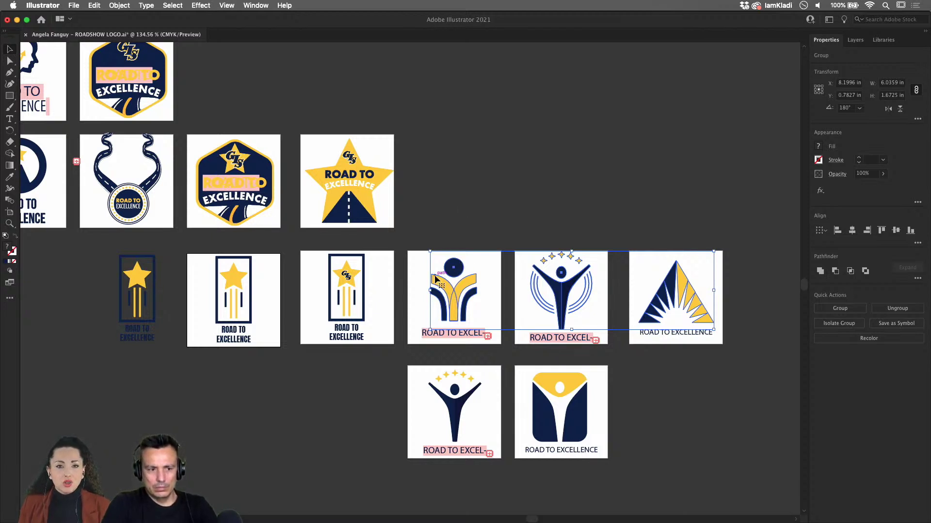
scroll(454, 276, "left", 5)
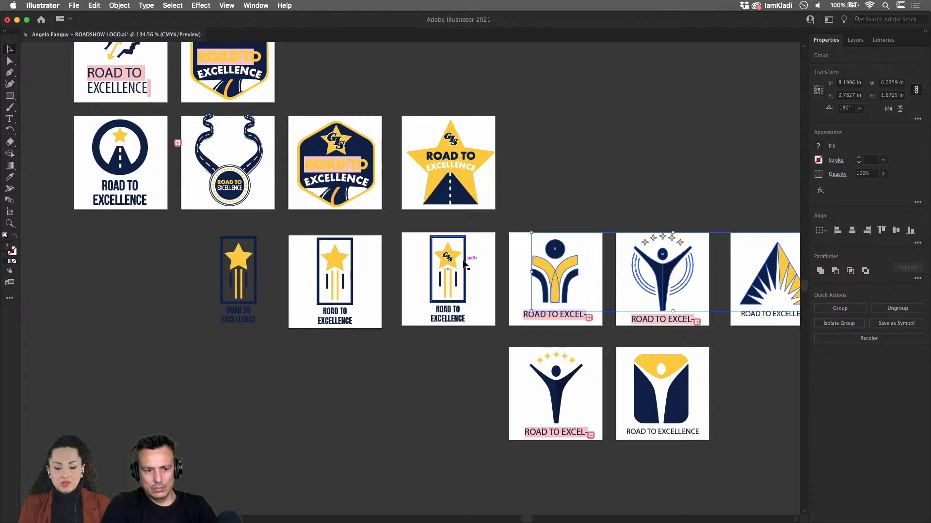
scroll(463, 254, "up", 3)
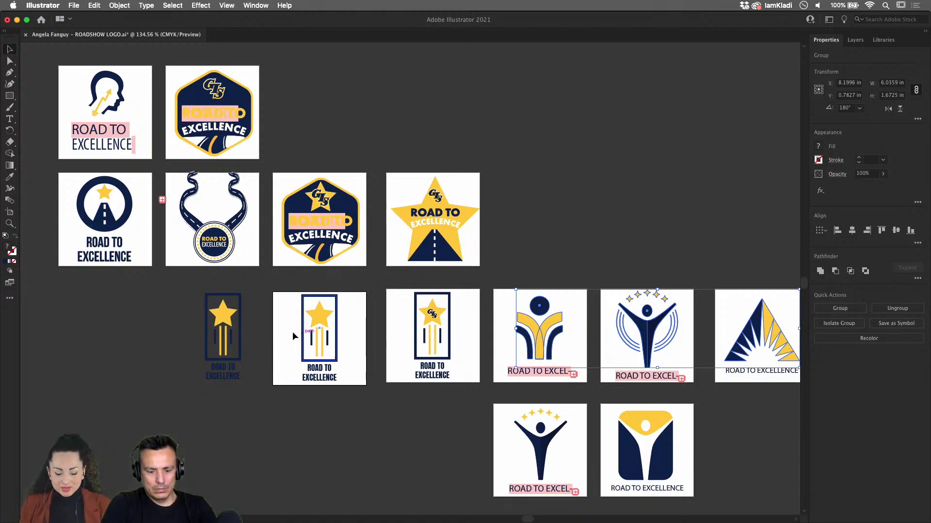
Draw a large new artboard around the loose star logo and move the logo to the left part of that artboard.
left_click_drag(197, 299, 362, 387)
left_click_drag(362, 387, 258, 188)
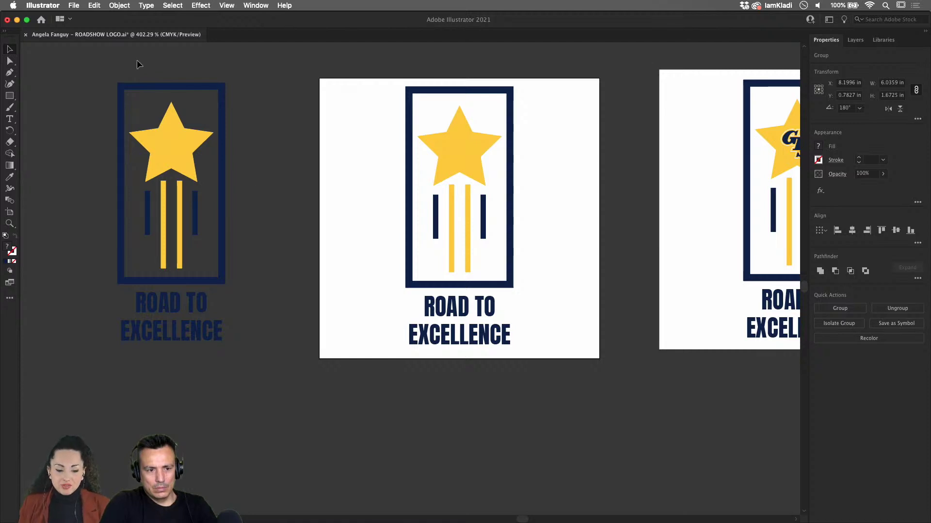
scroll(245, 261, "up", 3)
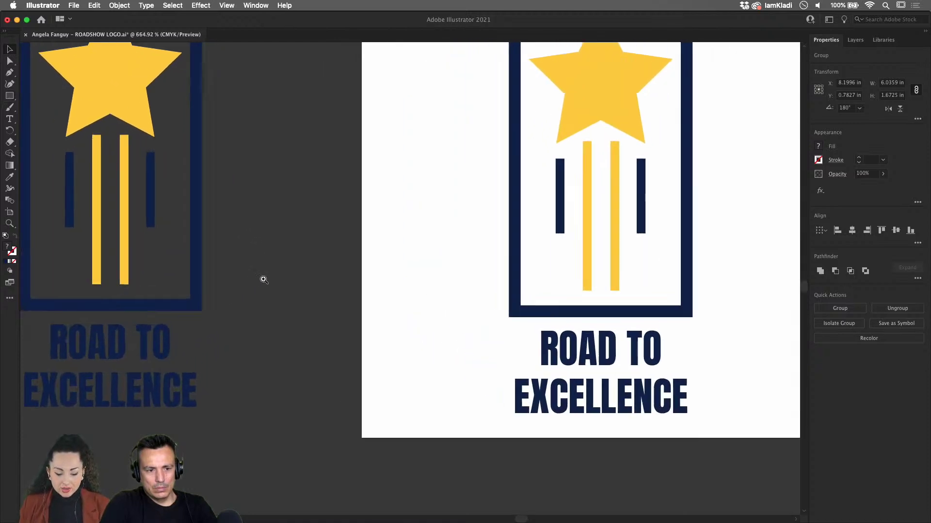
scroll(187, 359, "down", 5)
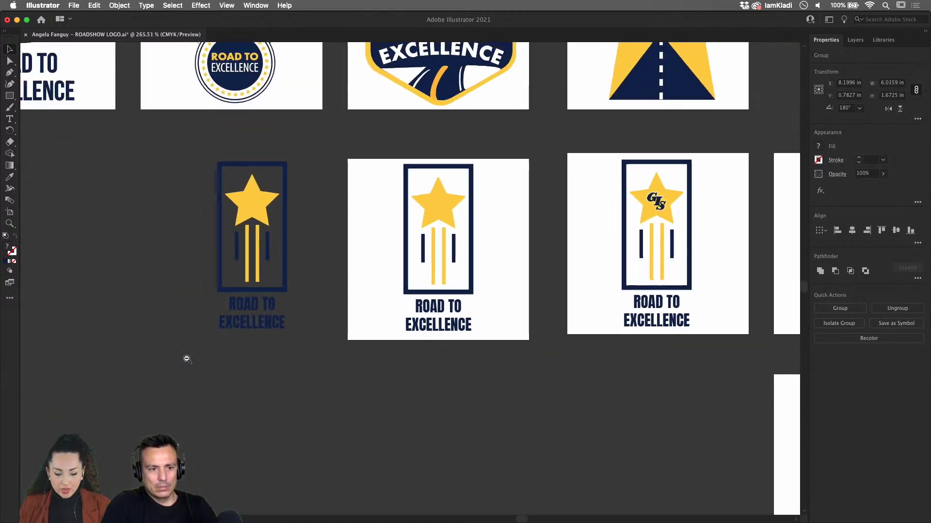
left_click(10, 212)
scroll(353, 196, "left", 5)
scroll(352, 196, "down", 2)
mouse_move(159, 71)
left_mouse_down()
mouse_move(534, 472)
mouse_move(618, 483)
left_mouse_up()
key("Escape")
scroll(505, 464, "up", 3)
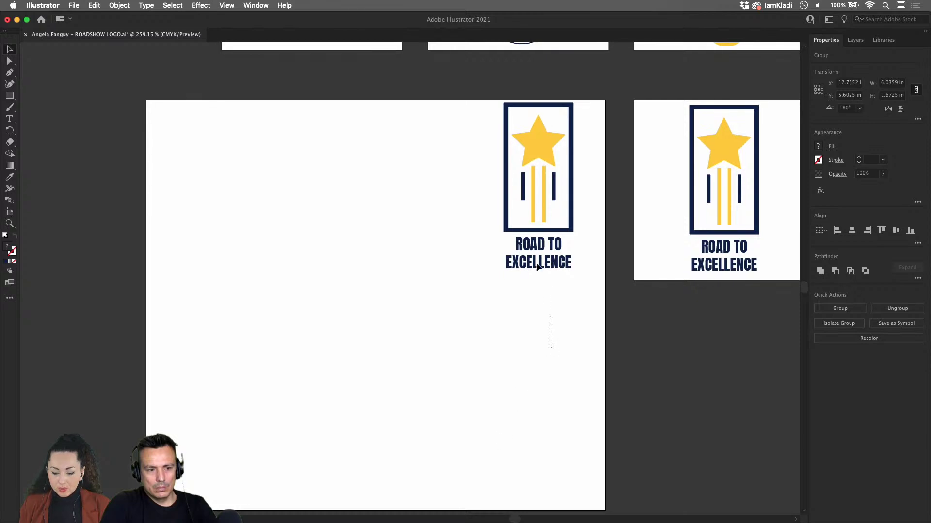
left_click_drag(543, 187, 236, 245)
left_click(267, 312)
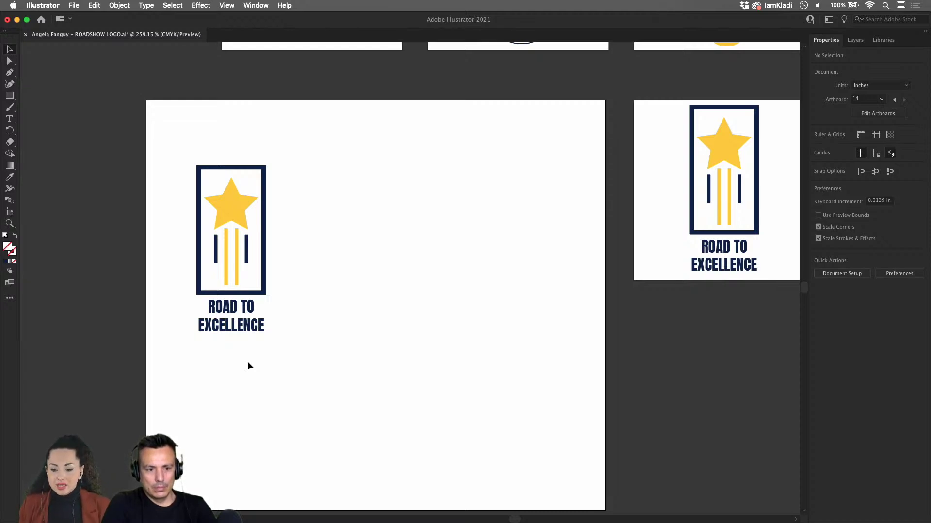
Place the ROAD TO EXCELLENCE text to the right of the star emblem and enlarge its frame to about 2.63 by 1.39 in.
left_click(218, 322)
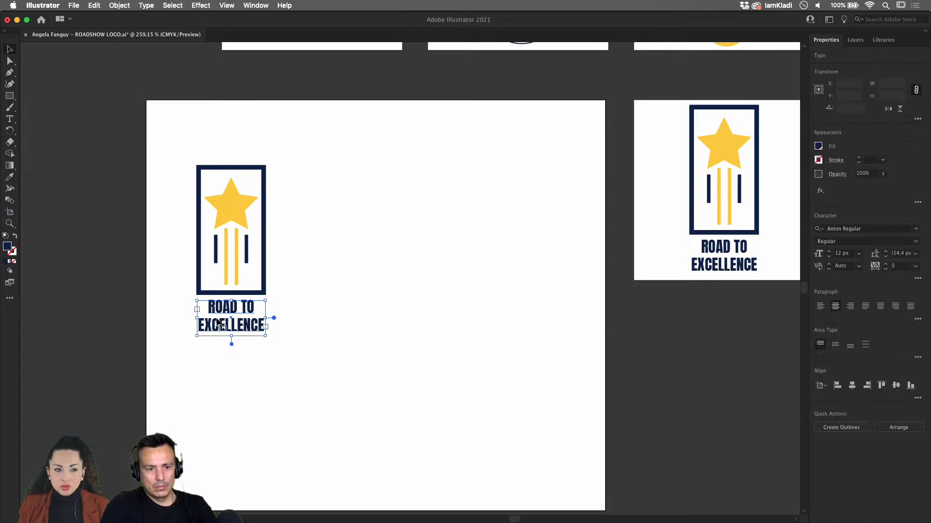
left_click_drag(221, 323, 301, 204)
left_click_drag(349, 222, 515, 311)
Left-align the ROAD TO EXCELLENCE text beside the emblem and set its font size to 25 px.
double_click(429, 209)
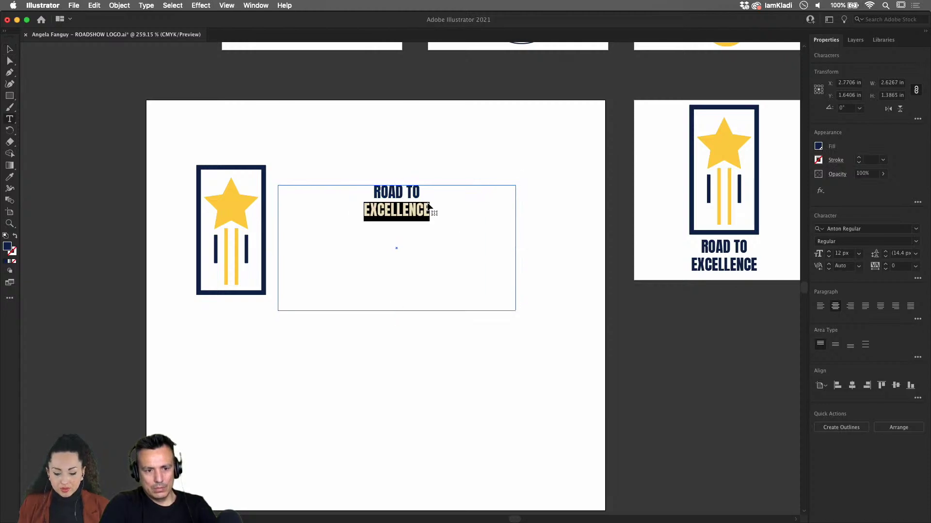
left_click_drag(430, 212, 343, 177)
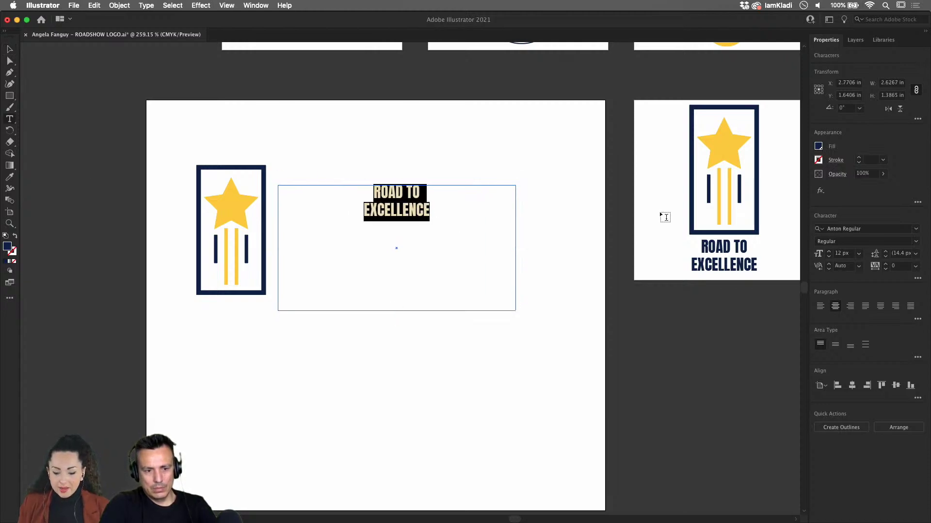
left_click(820, 307)
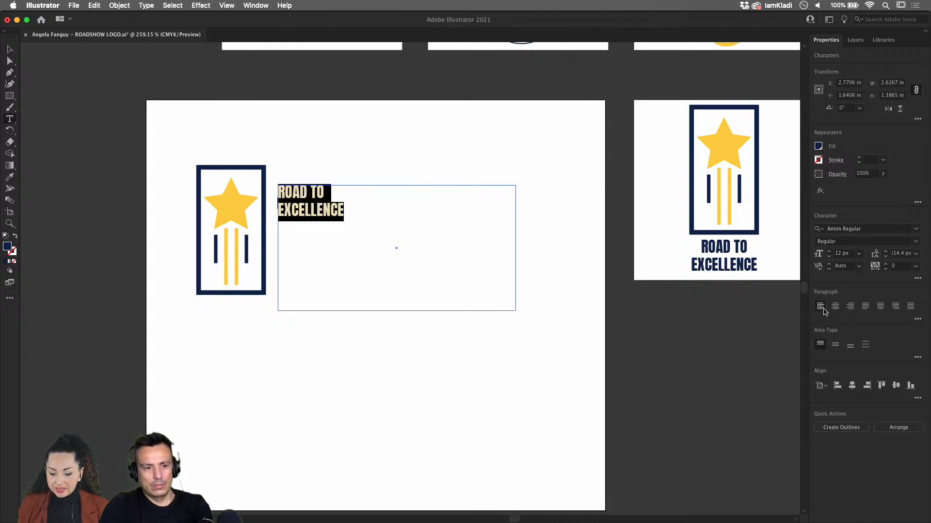
left_click(829, 253)
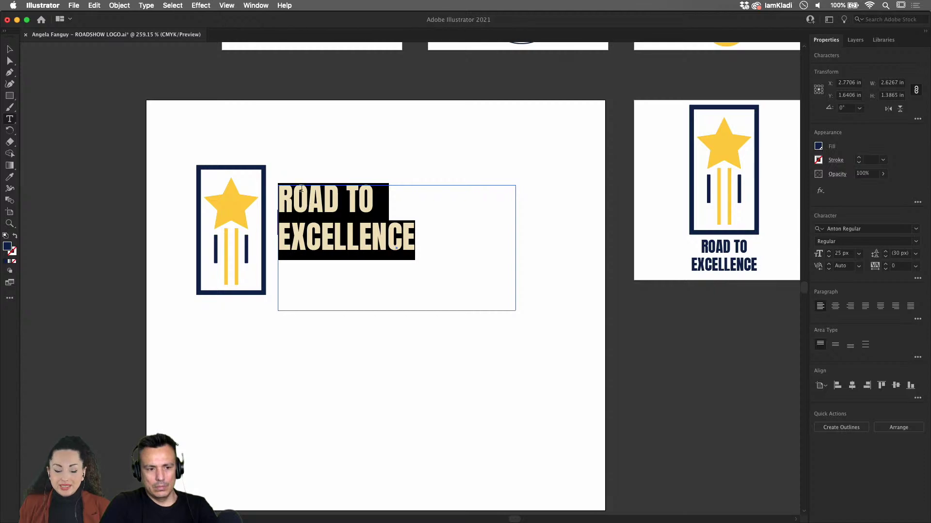
key("Escape")
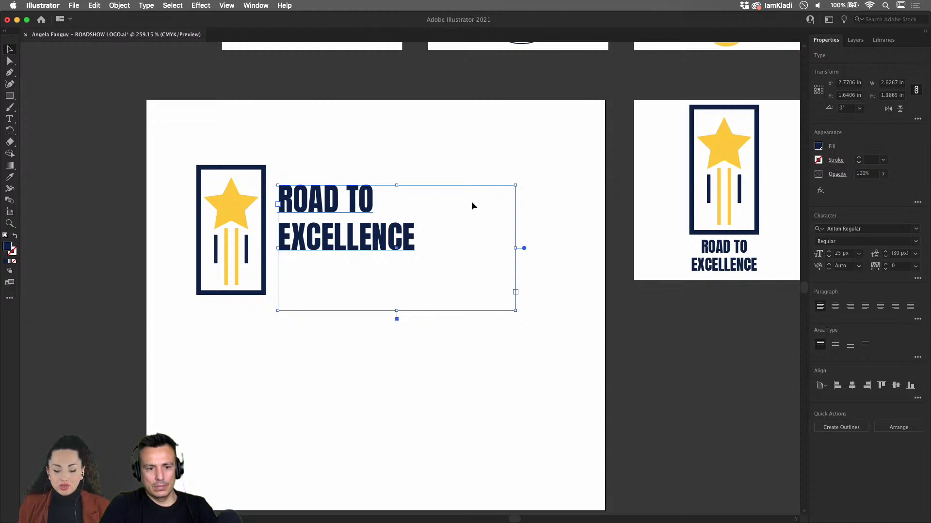
left_click(470, 273)
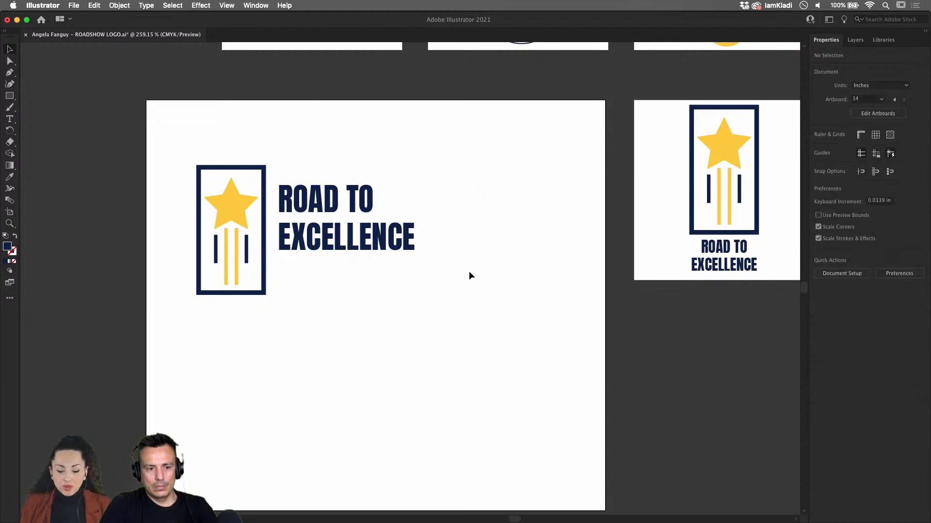
double_click(407, 245)
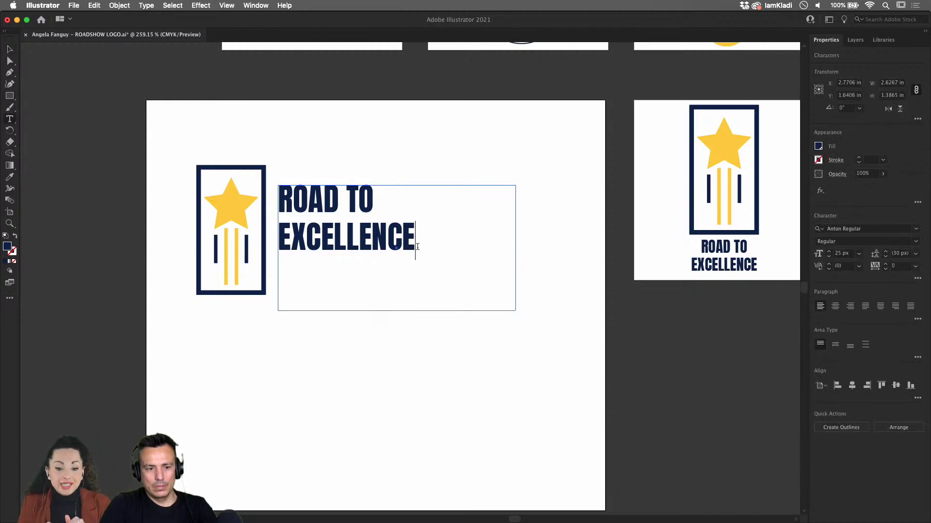
type("v")
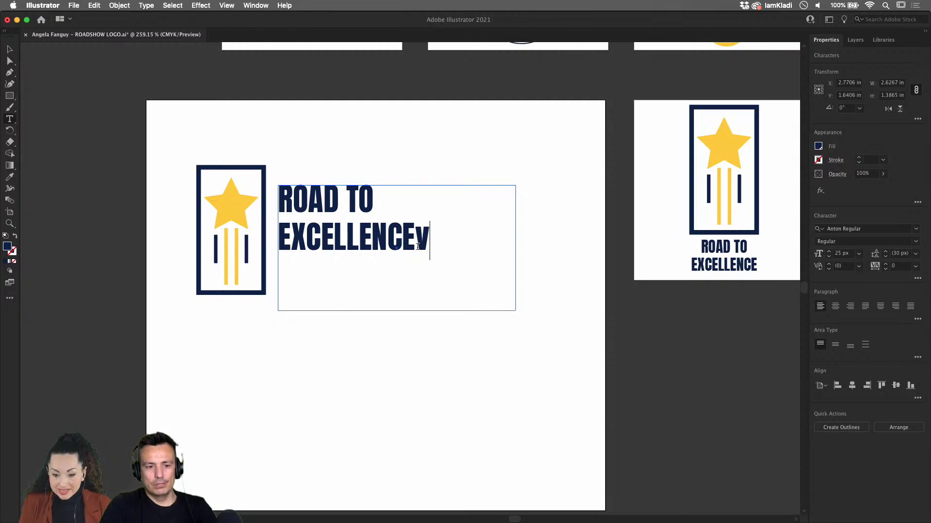
key("BackSpace")
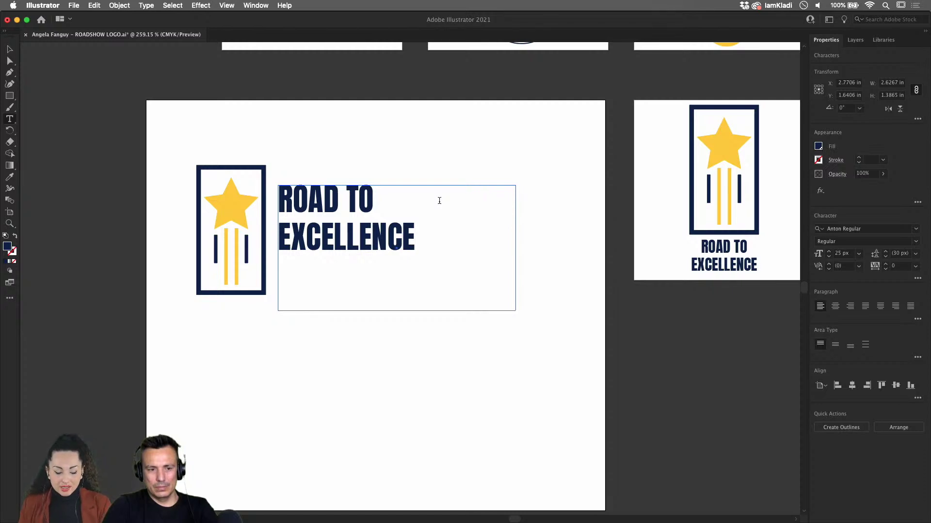
key("Escape")
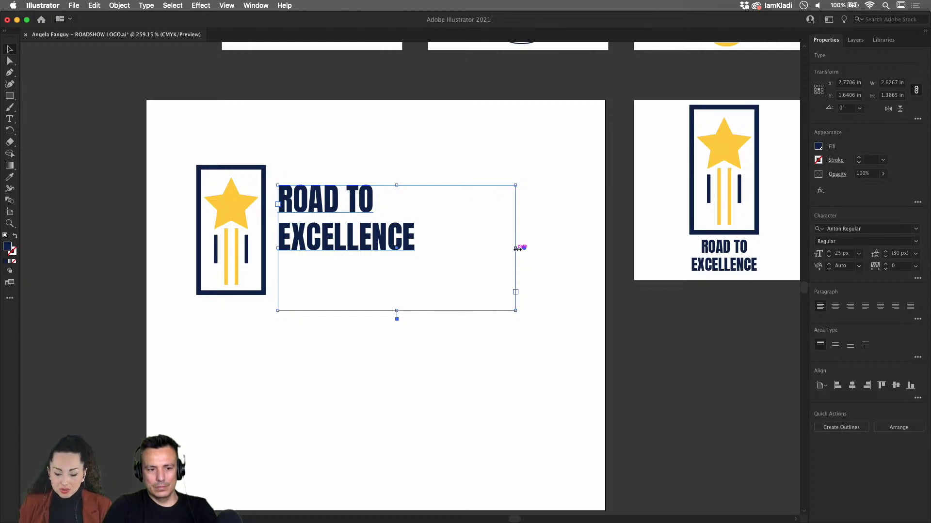
Convert the ROAD TO EXCELLENCE area type beside the emblem to point type.
key("super+space")
left_click_drag(484, 256, 519, 295)
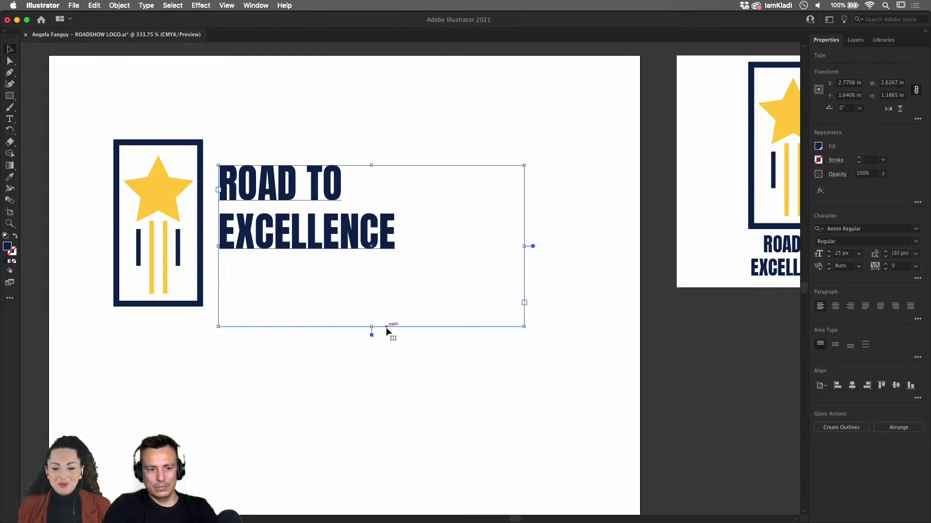
double_click(532, 246)
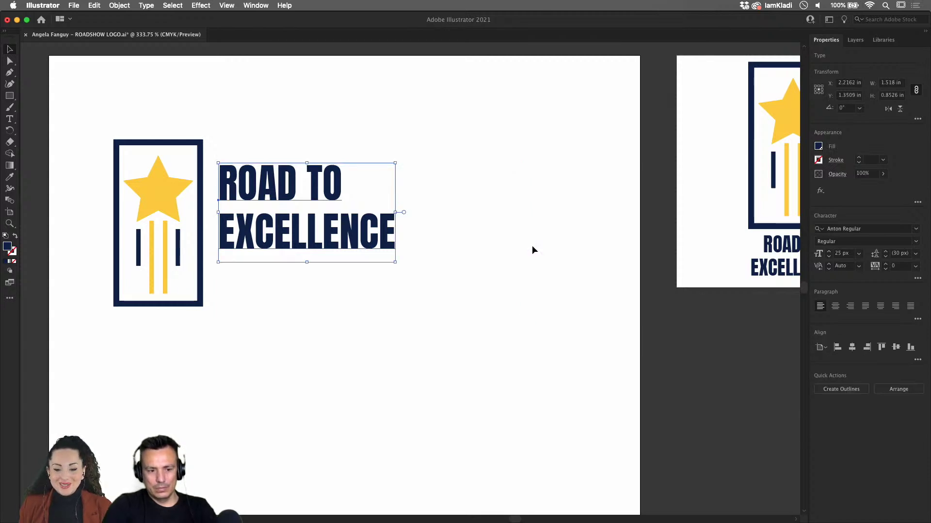
Scale the ROAD TO EXCELLENCE text up proportionally from its upper-left corner to a font size of about 42.68 px.
scroll(339, 187, "up", 3)
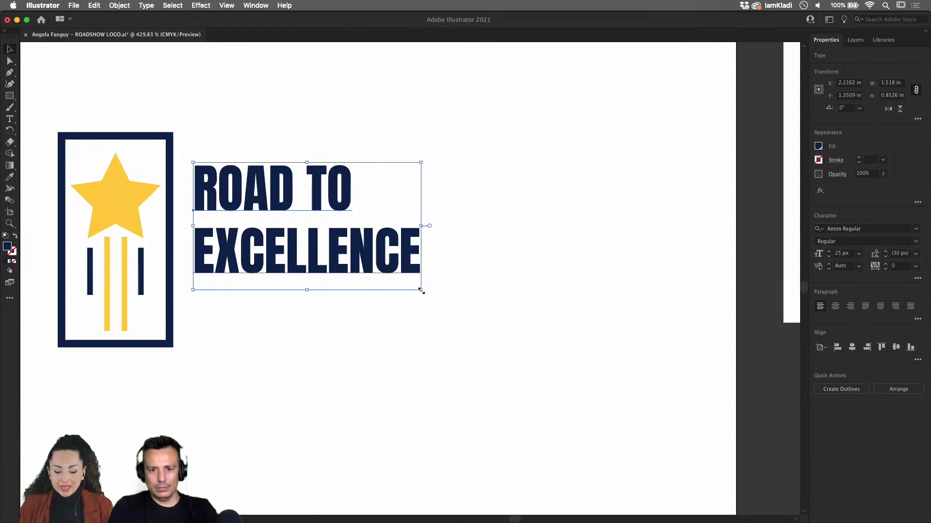
left_click_drag(420, 290, 549, 382)
left_click_drag(602, 380, 567, 365)
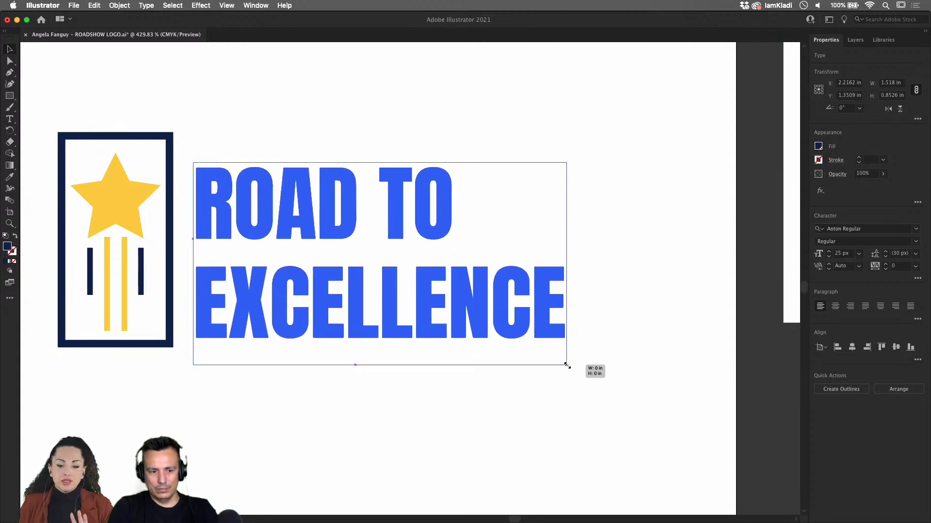
left_click_drag(568, 366, 583, 425)
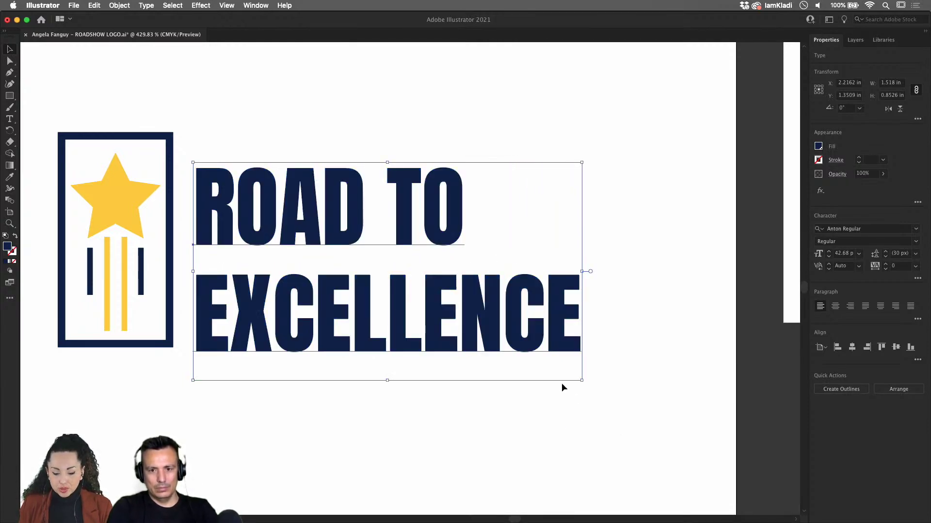
Reposition the ROAD TO EXCELLENCE text closer to the framed star emblem, at about X 2.74 in and Y 1.61 in.
key("t")
scroll(556, 402, "down", 2)
double_click(494, 343)
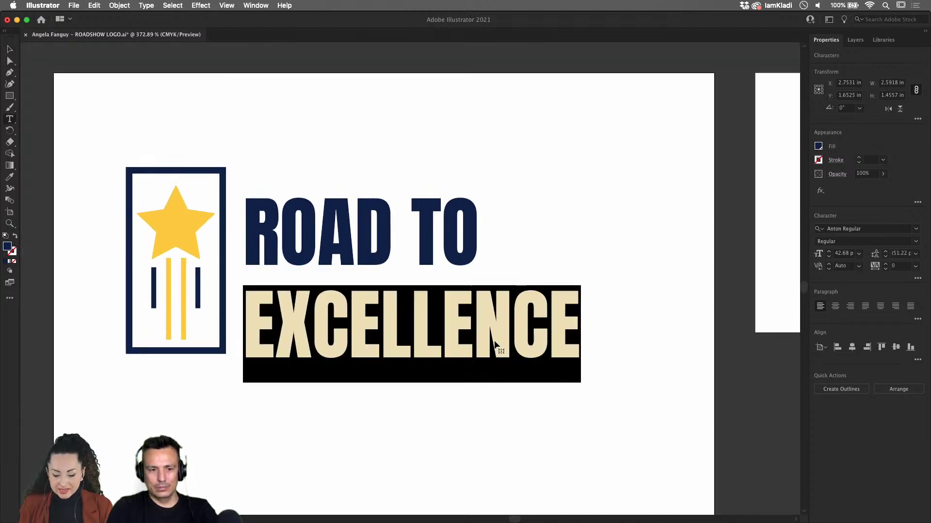
left_click(12, 50)
left_click_drag(369, 237, 361, 236)
scroll(417, 304, "down", 3)
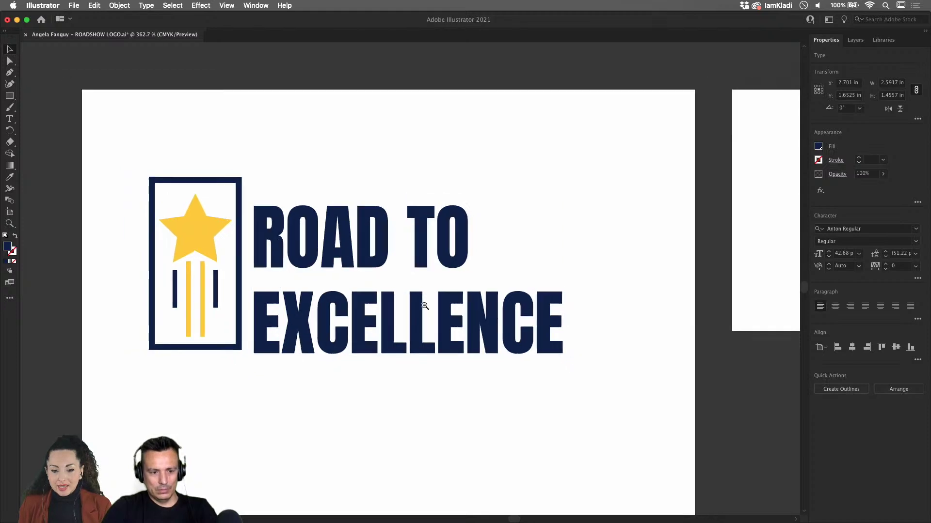
left_click_drag(359, 327, 363, 323)
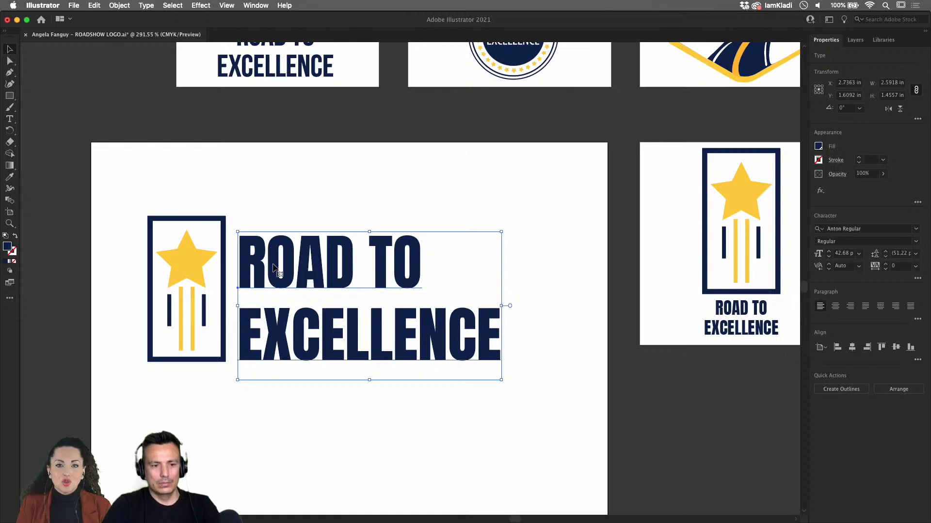
Add horizontal guides at the star's tip and the streaks' lower ends, and scale the ROAD TO EXCELLENCE text between them to about 41.57 px.
key("super+r")
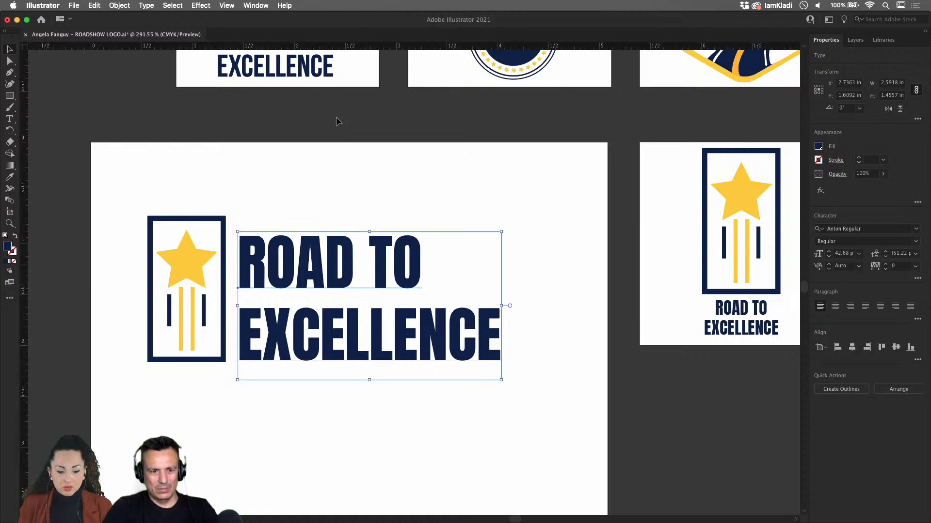
left_click_drag(194, 47, 194, 228)
left_click_drag(205, 47, 203, 352)
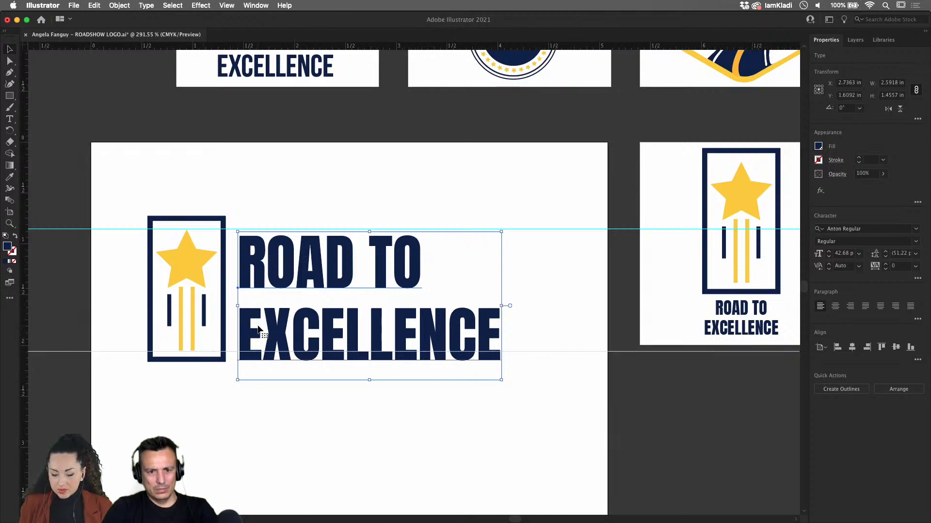
left_click_drag(501, 380, 484, 370)
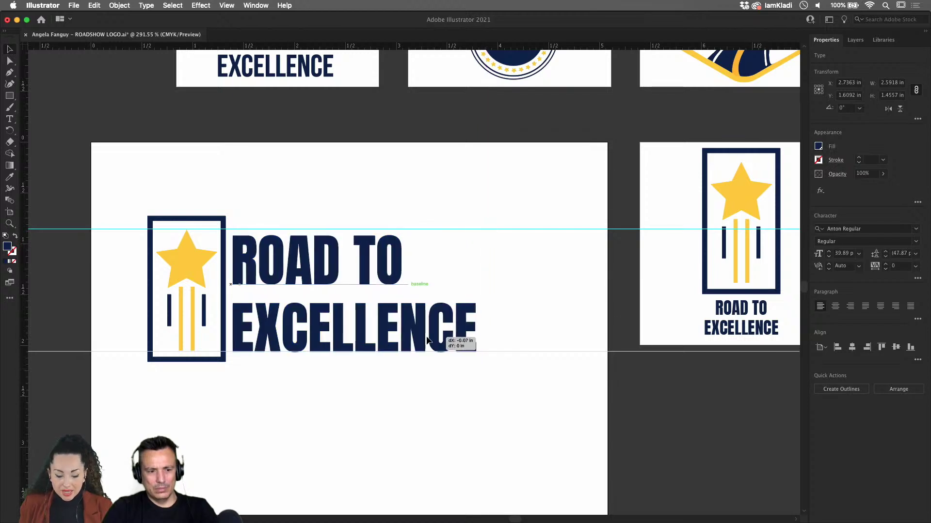
left_click_drag(475, 232, 485, 226)
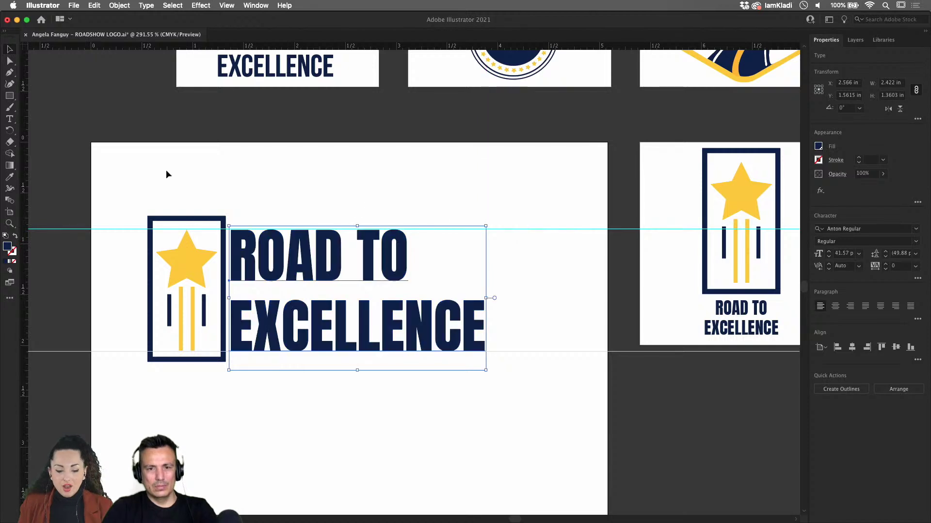
Delete the navy rectangular frame around the star emblem in the horizontal logo.
scroll(418, 280, "down", 3)
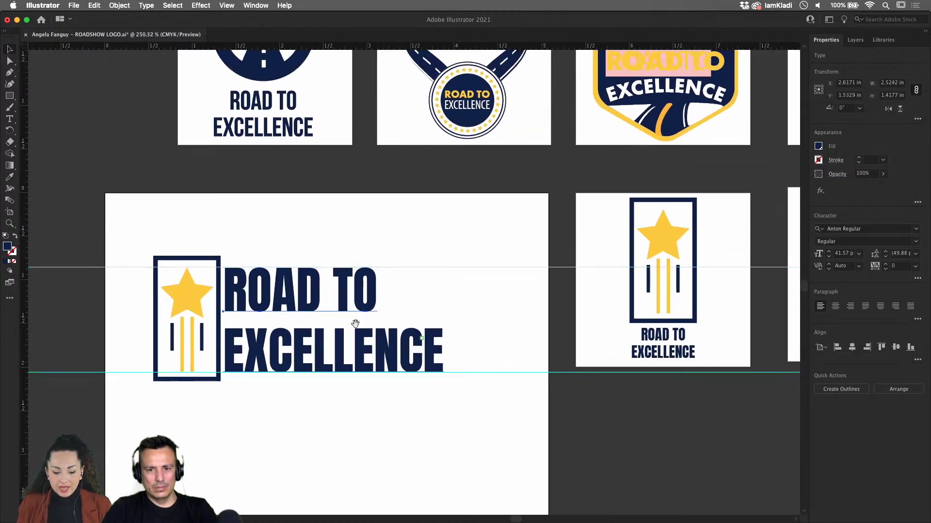
left_click(192, 260)
key("Delete")
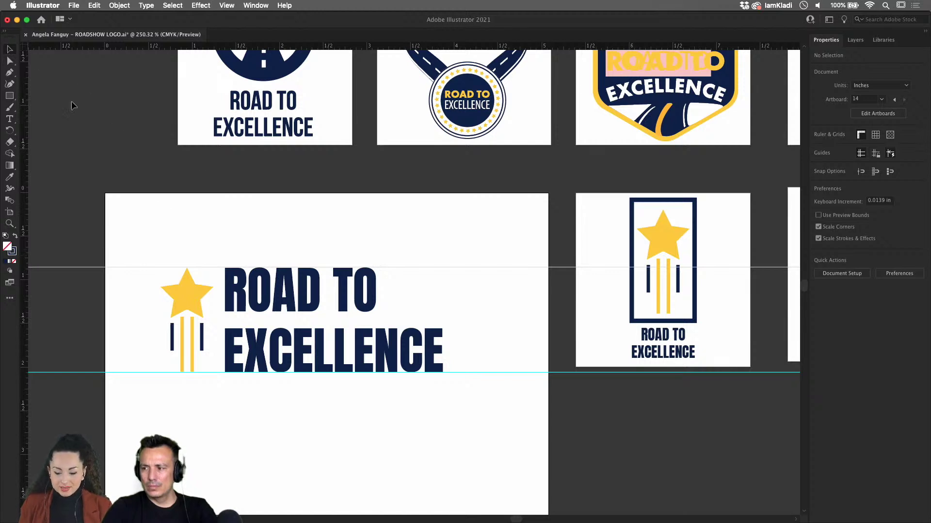
Examine the star emblem group and compare the horizontal logo with the other roadshow concepts on the surrounding artboards.
scroll(256, 160, "left", 3)
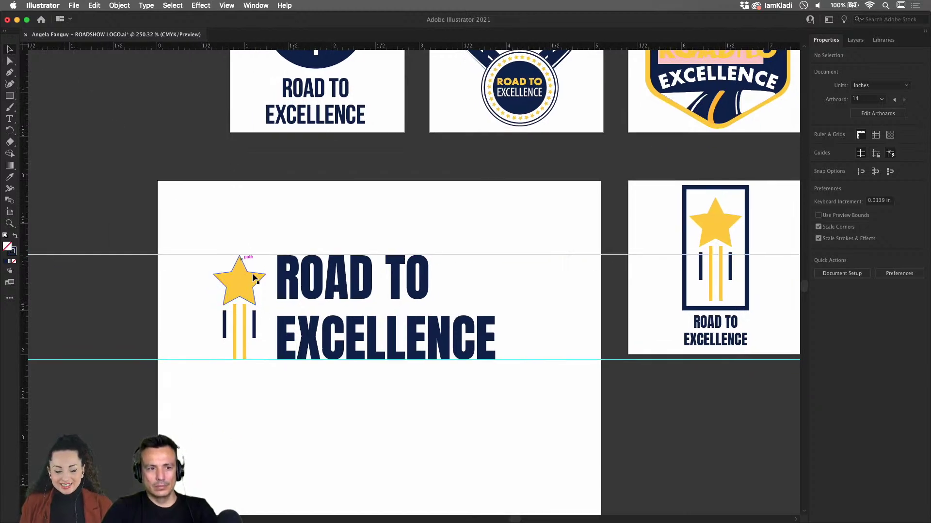
left_click(248, 290)
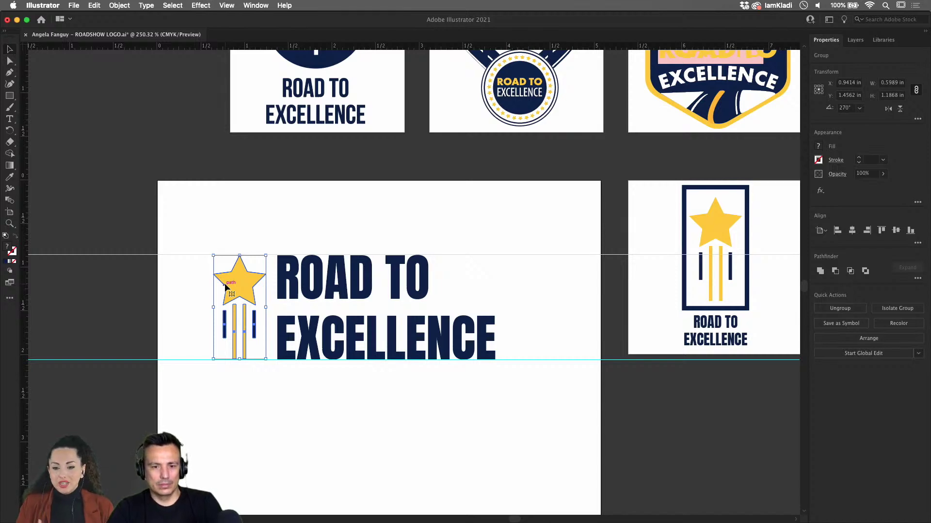
left_click(333, 378)
left_click_drag(370, 386, 213, 417)
left_click_drag(318, 386, 278, 397)
key("super+;")
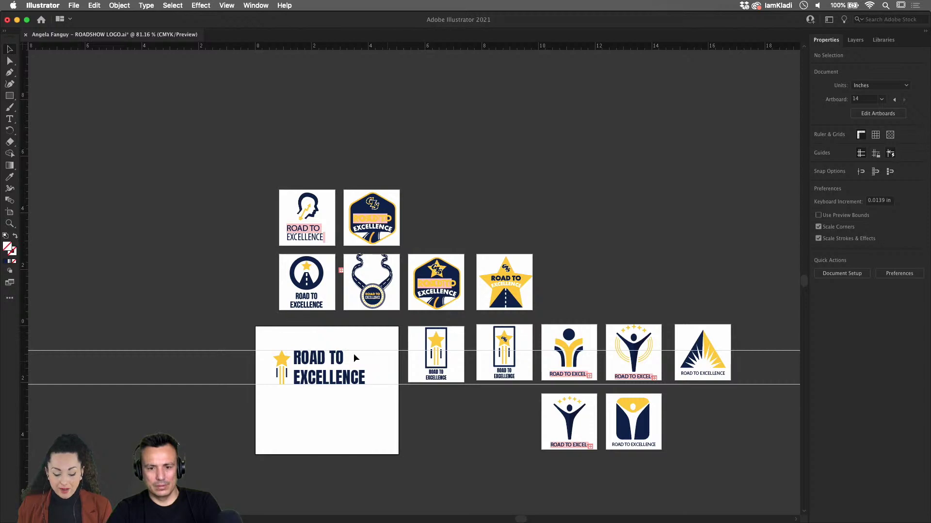
left_click_drag(247, 327, 260, 359)
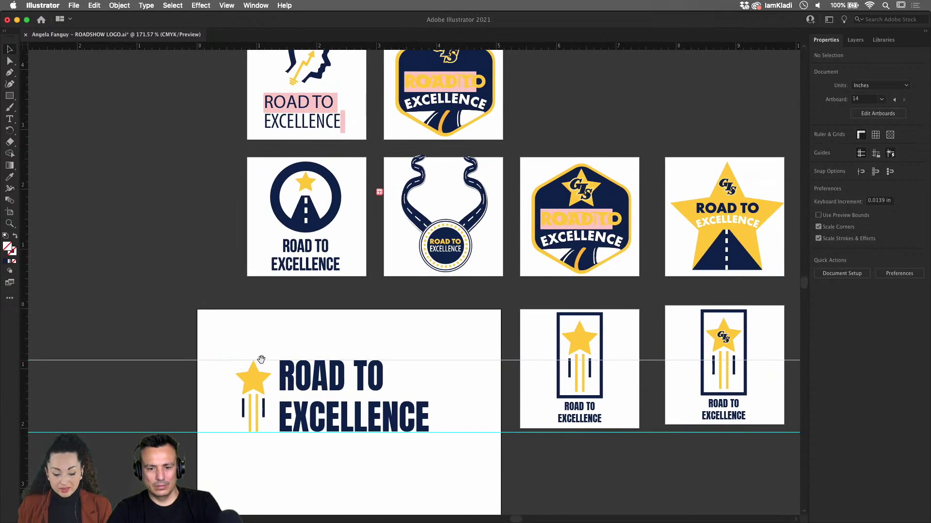